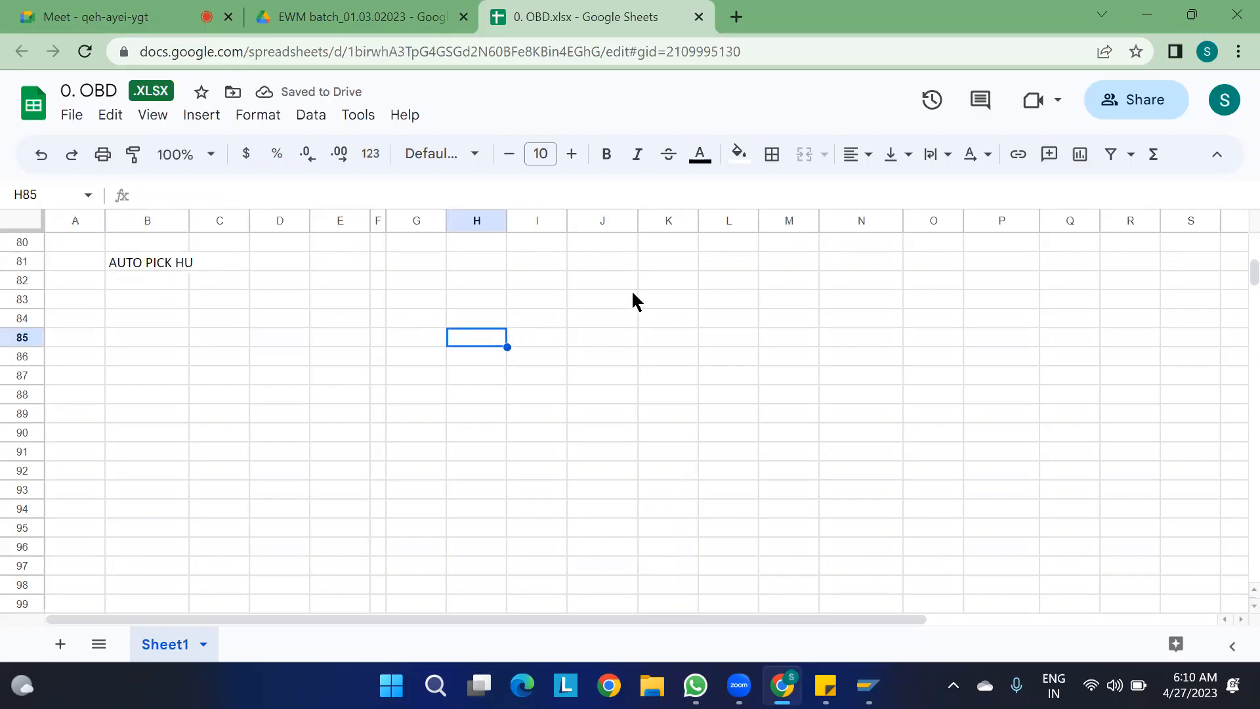
# - Present the entire screen in the Google Meet call, hide the sharing notice, and return to the 0. OBD sheet
pyautogui.click(613, 259)
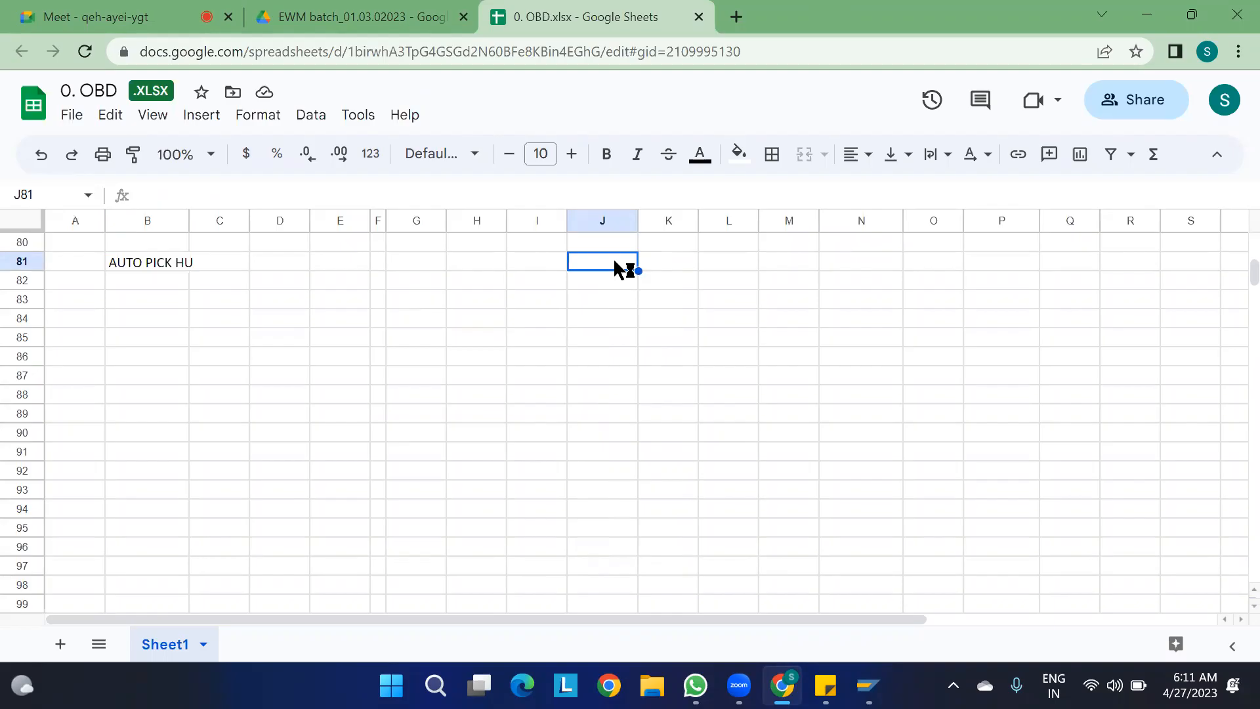
pyautogui.click(744, 673)
pyautogui.click(112, 14)
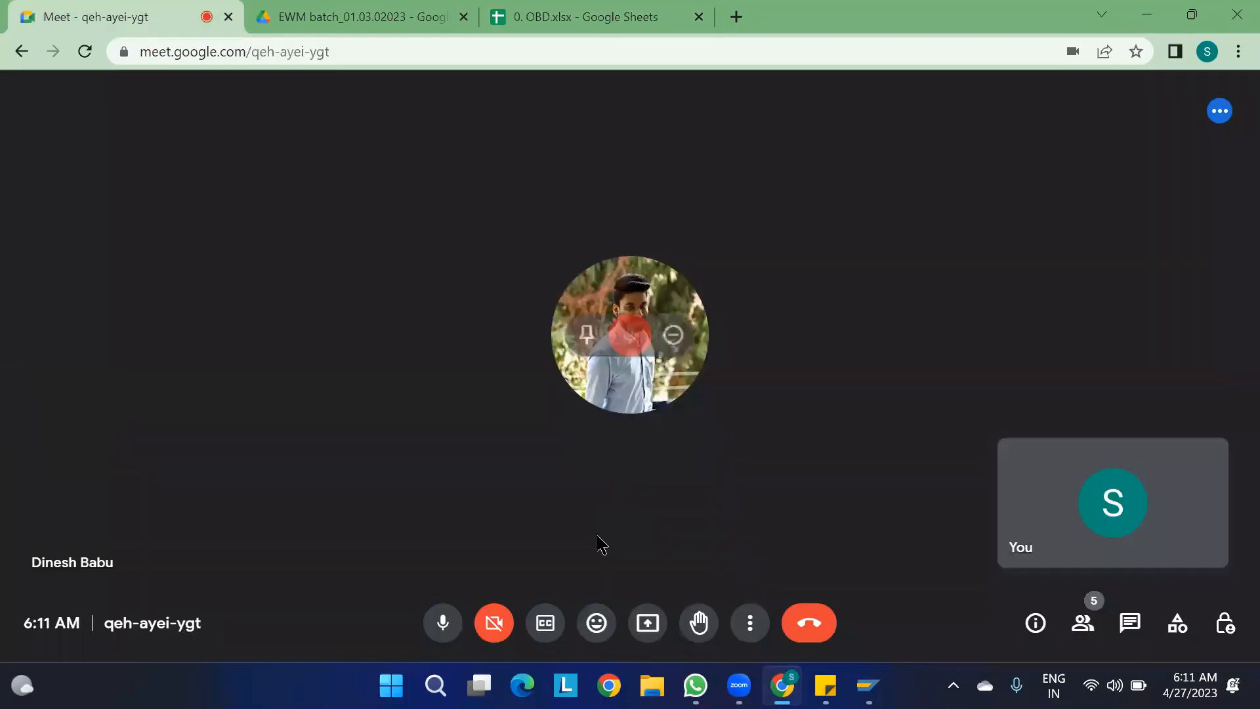
pyautogui.click(648, 623)
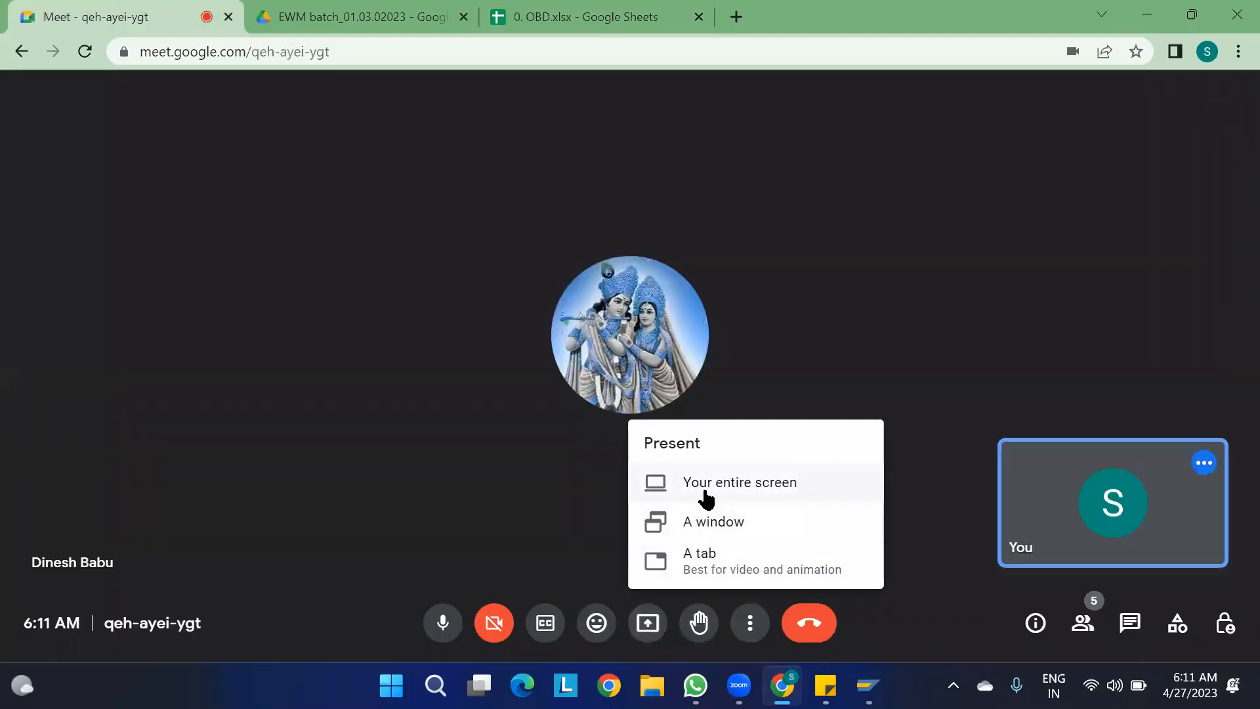
pyautogui.click(704, 498)
pyautogui.click(501, 263)
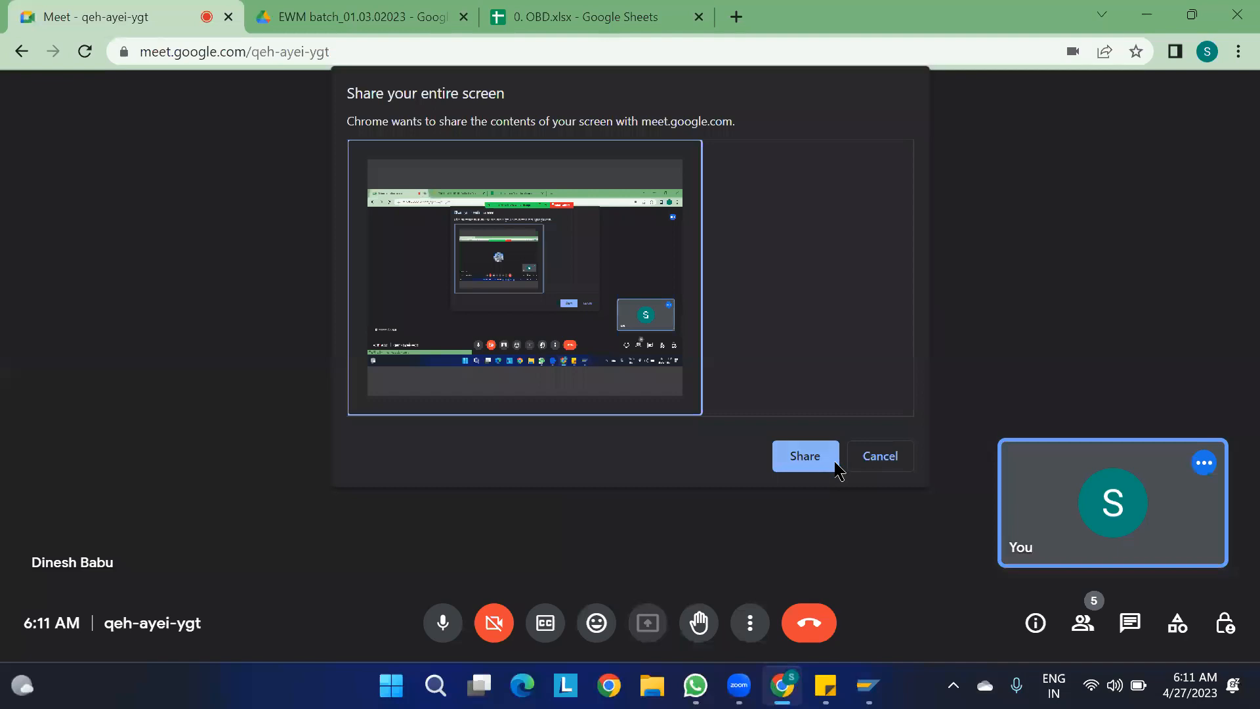
pyautogui.click(810, 454)
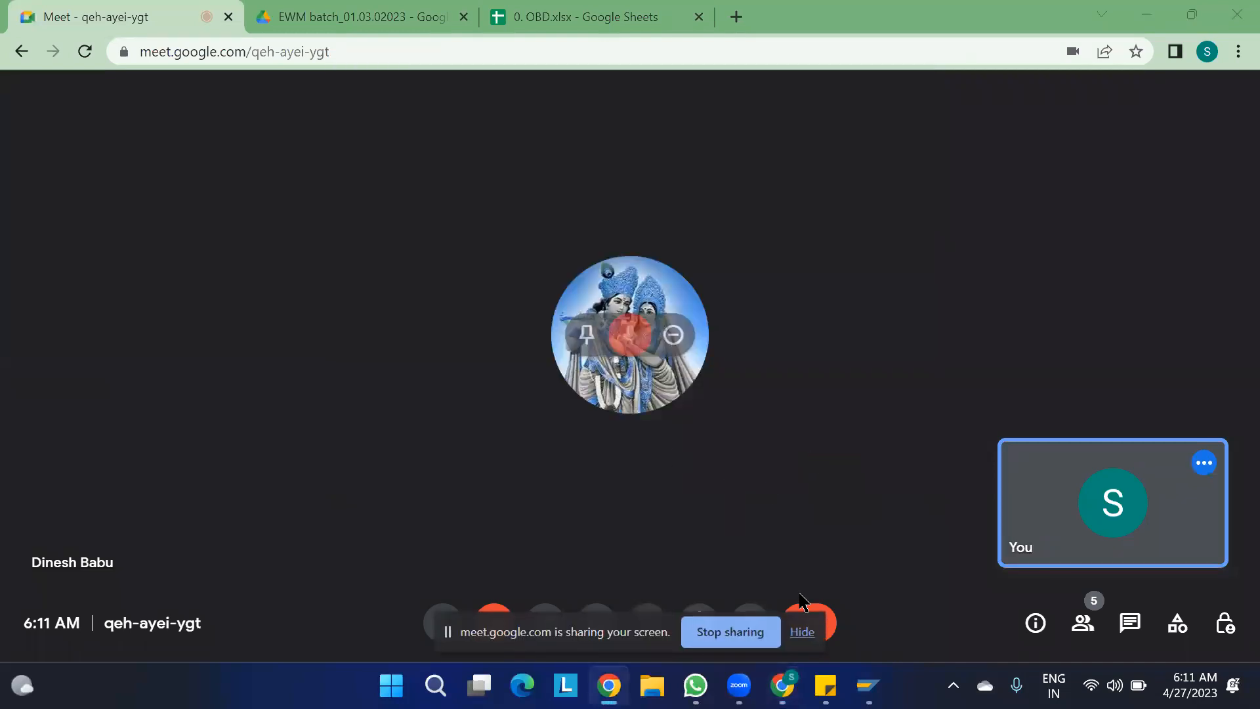
pyautogui.click(797, 632)
pyautogui.hotkey('ctrl', 'Tab')
pyautogui.hotkey('ctrl', 'Tab')
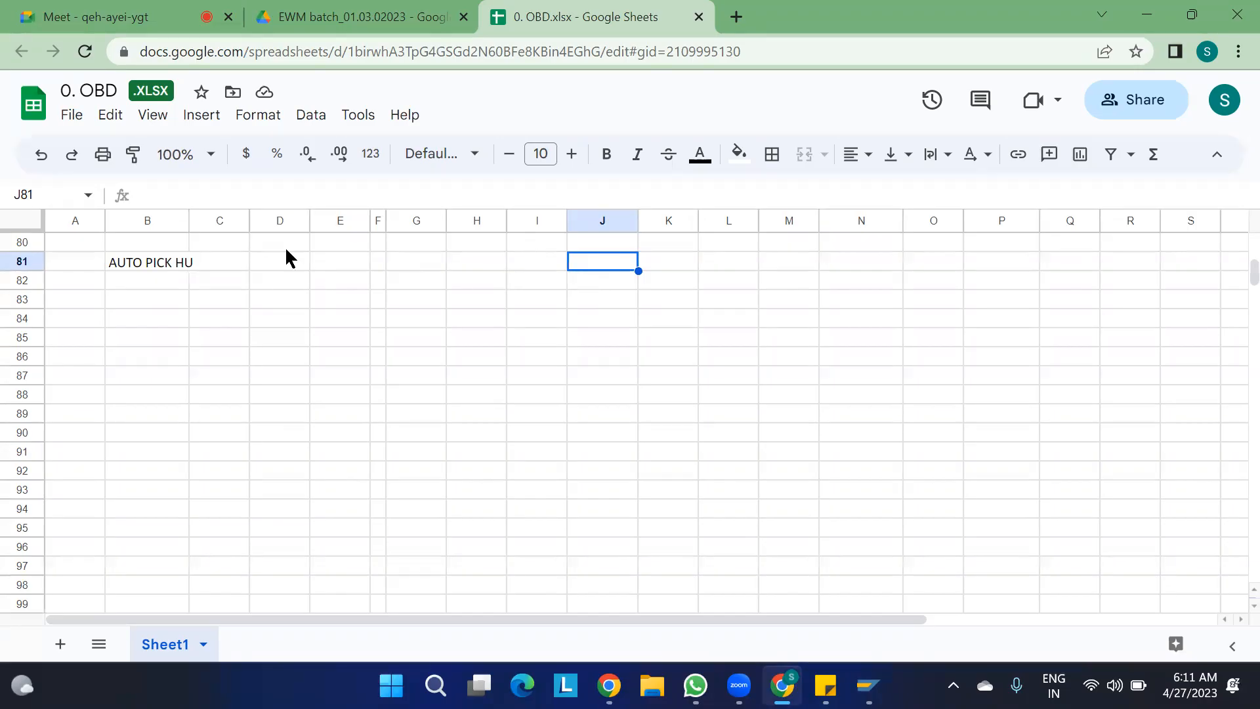
# - Resize column B so that it just fits the AUTO PICK HU text in cell B81
pyautogui.click(138, 263)
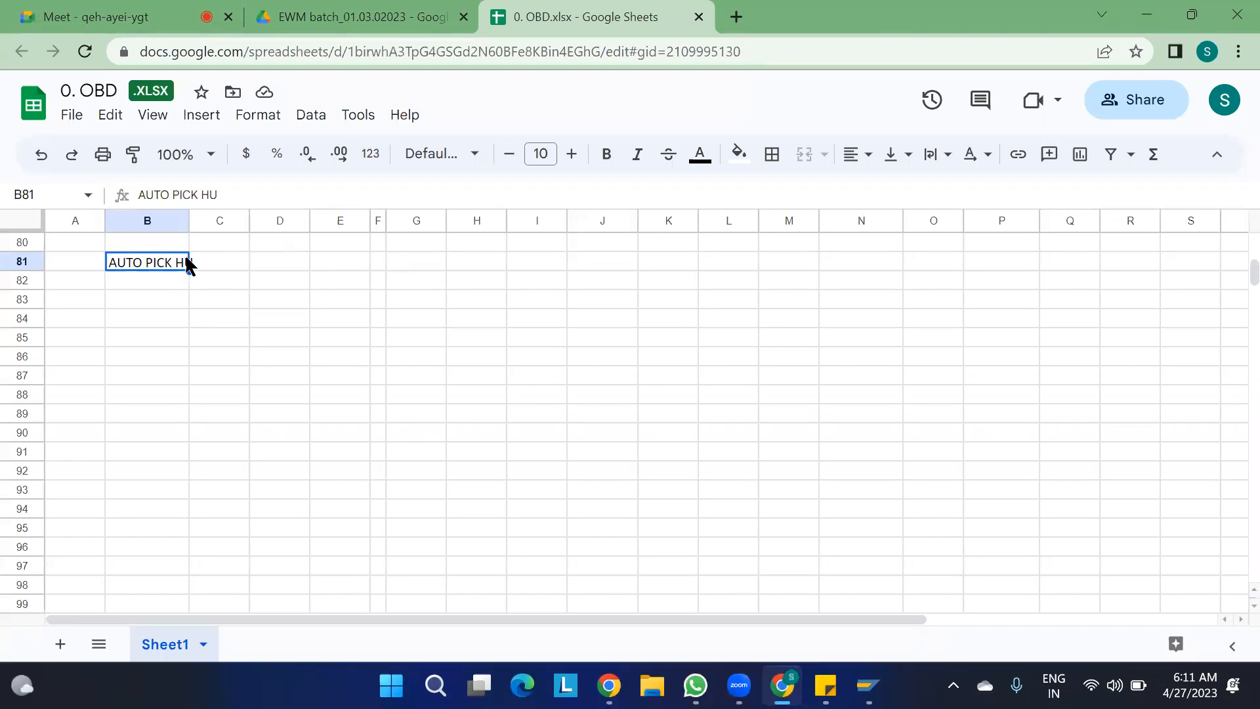
pyautogui.moveTo(189, 219); pyautogui.dragTo(189, 218)
pyautogui.doubleClick(189, 218)
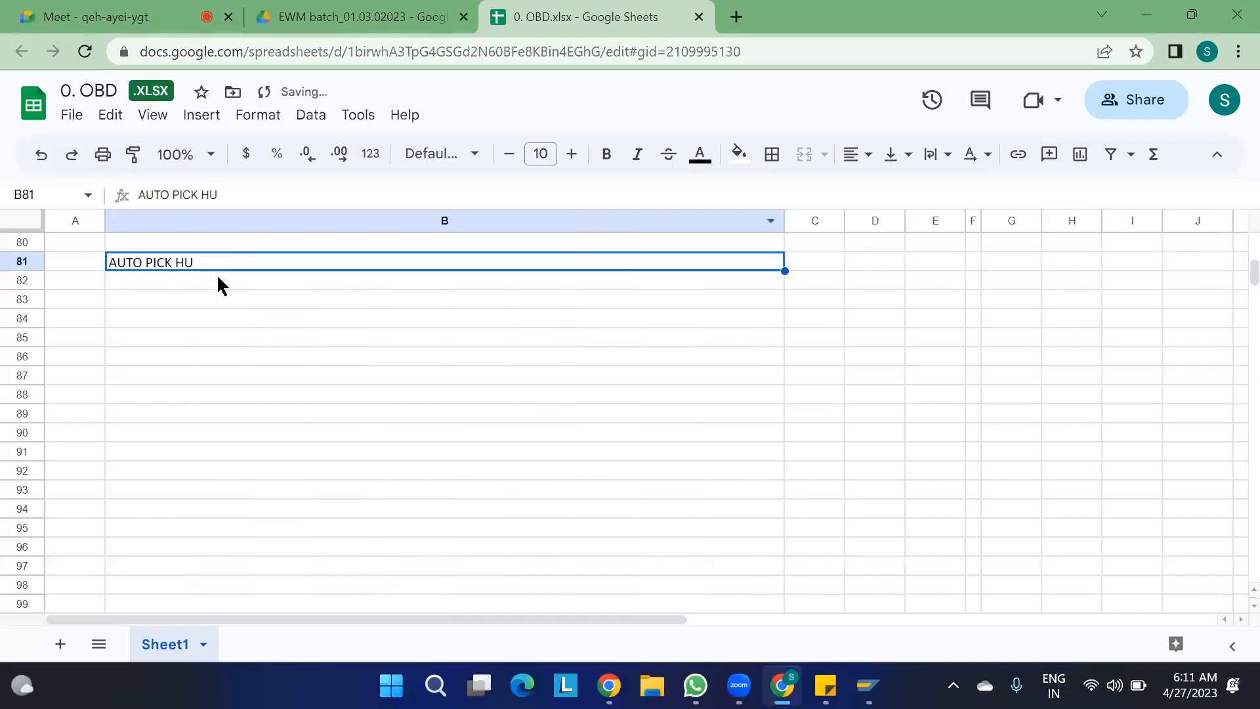
pyautogui.moveTo(785, 221); pyautogui.dragTo(206, 224)
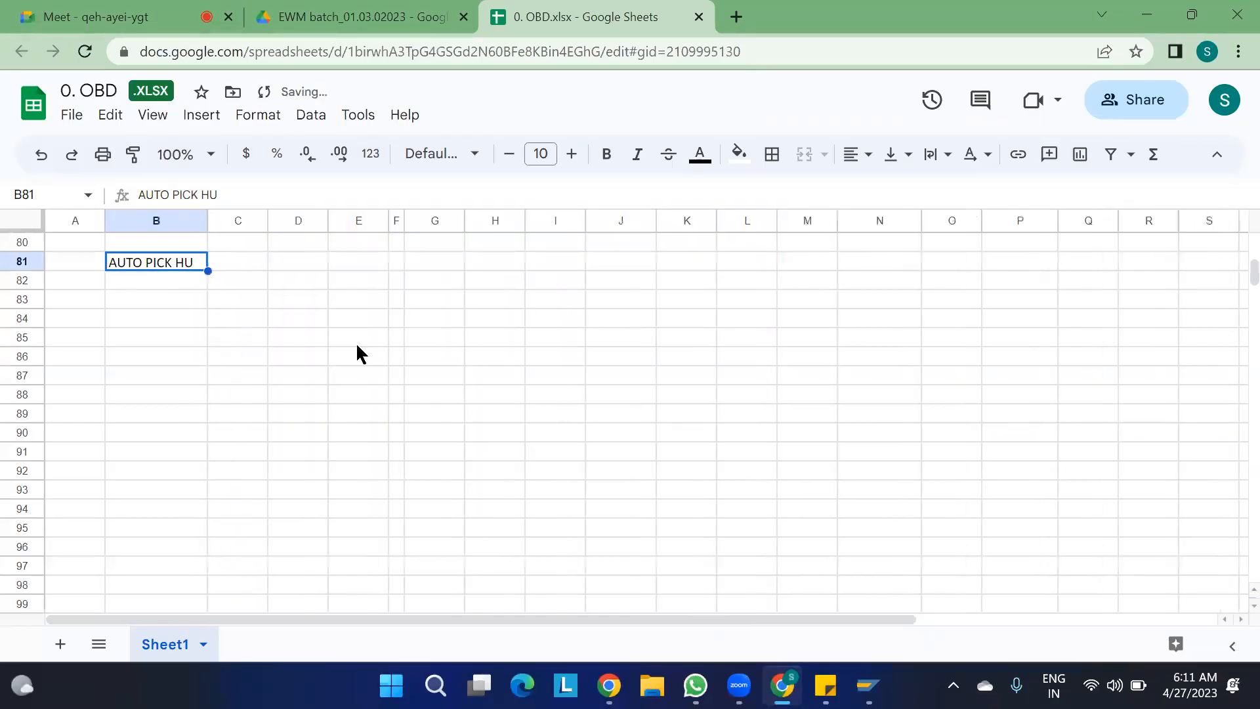
pyautogui.click(359, 361)
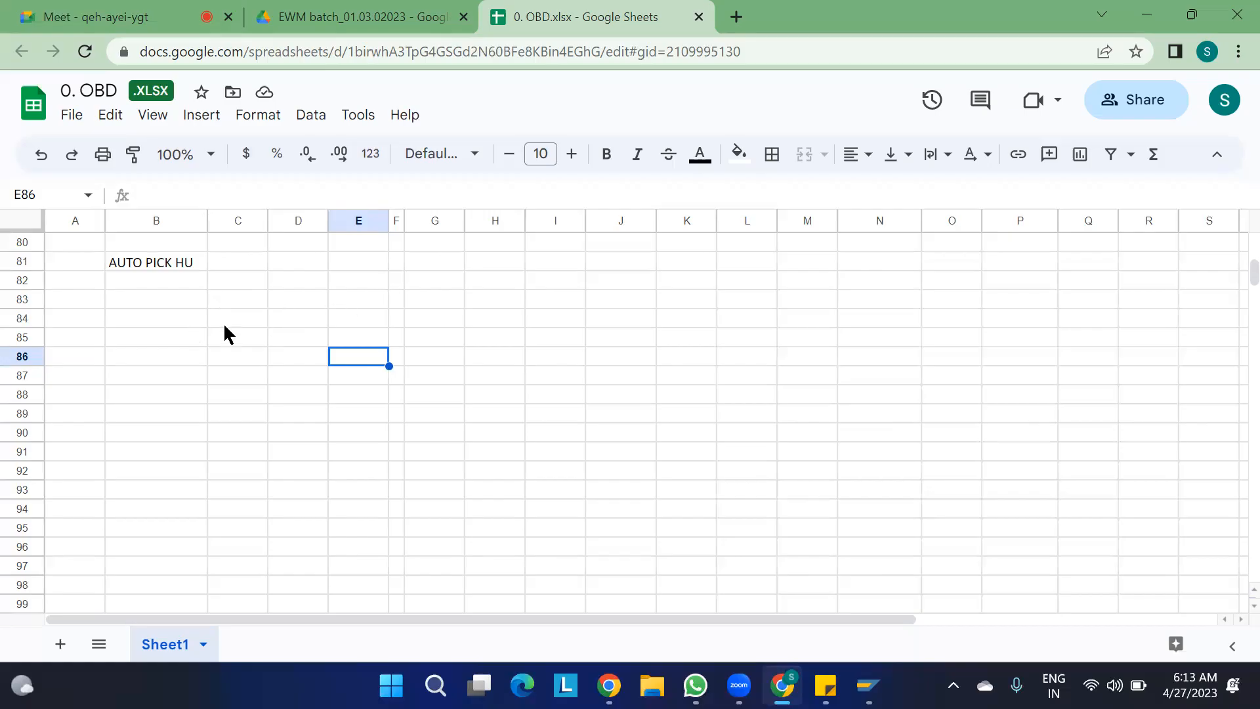
pyautogui.click(137, 301)
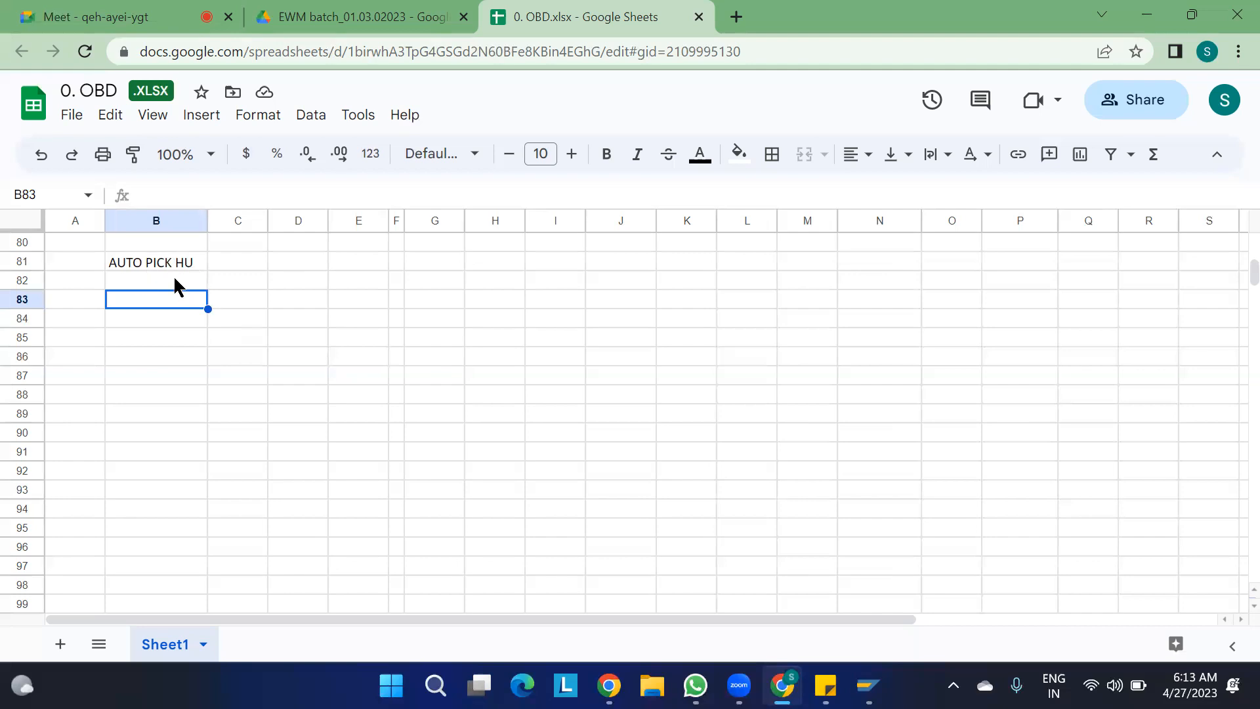
# - Switch to the SAP Easy Access window, run transaction SPRO and display the SAP Reference IMG
pyautogui.moveTo(868, 686)
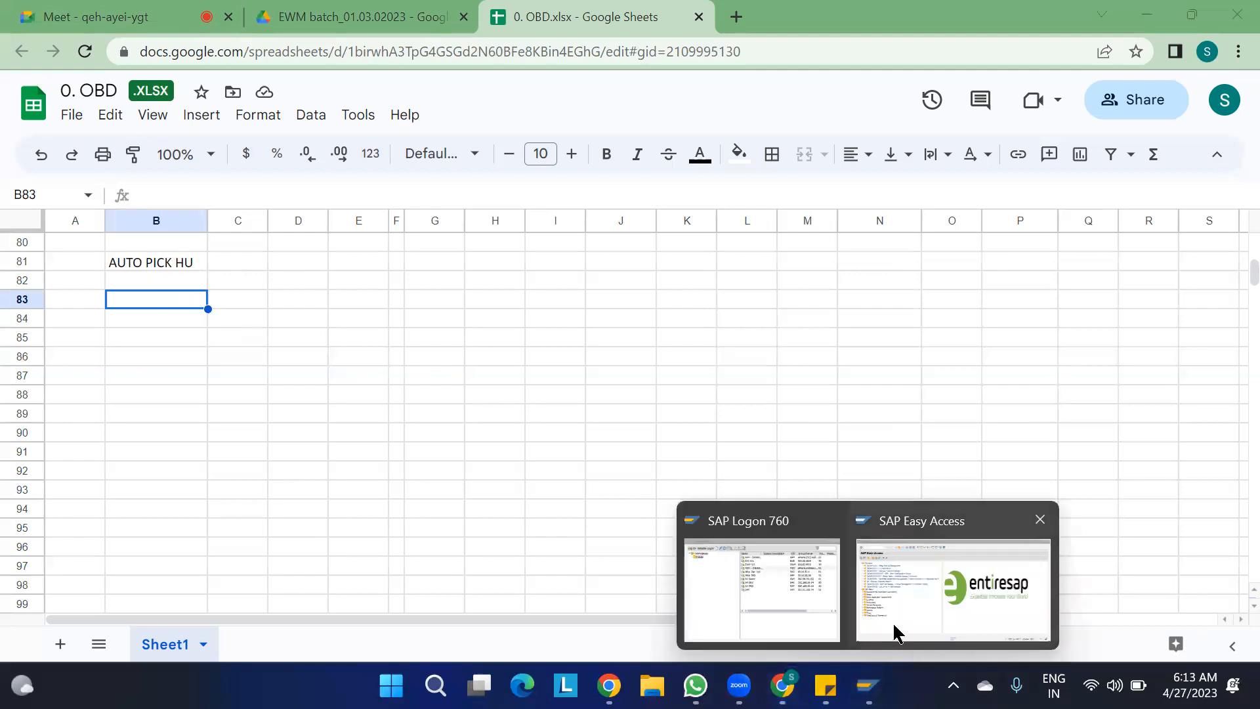
pyautogui.click(897, 633)
pyautogui.write('SPRO')
pyautogui.press('Return')
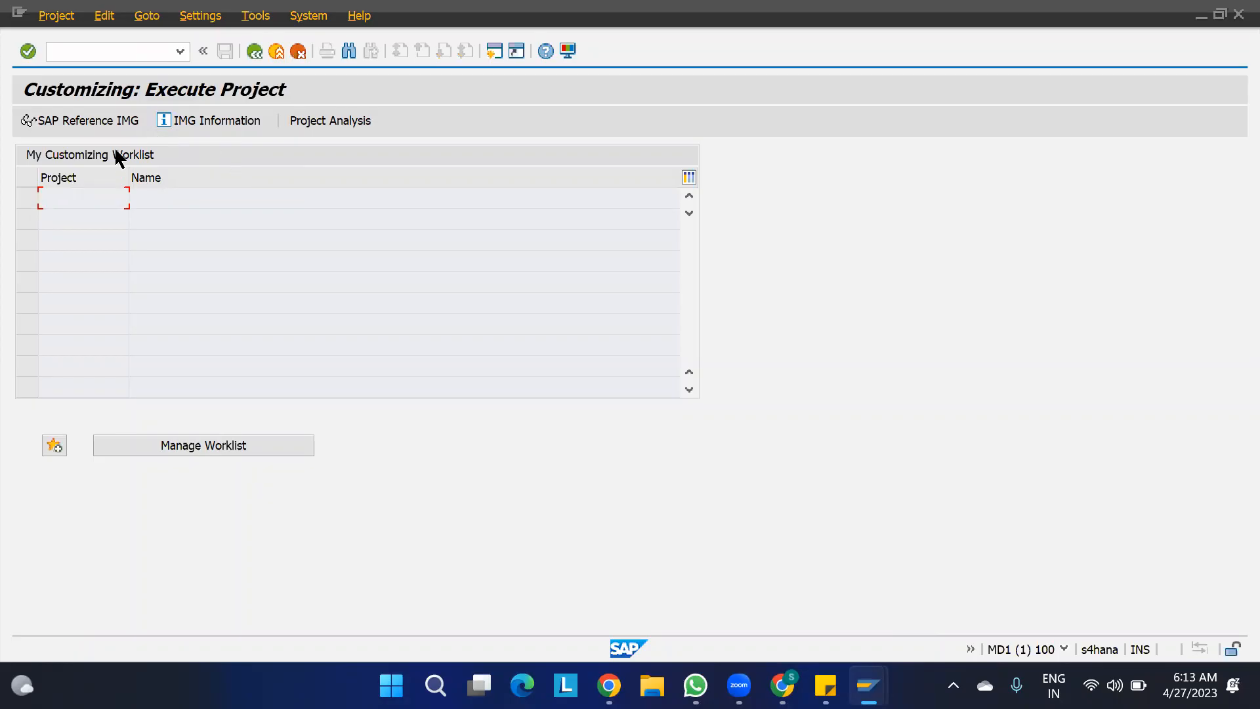
pyautogui.click(105, 122)
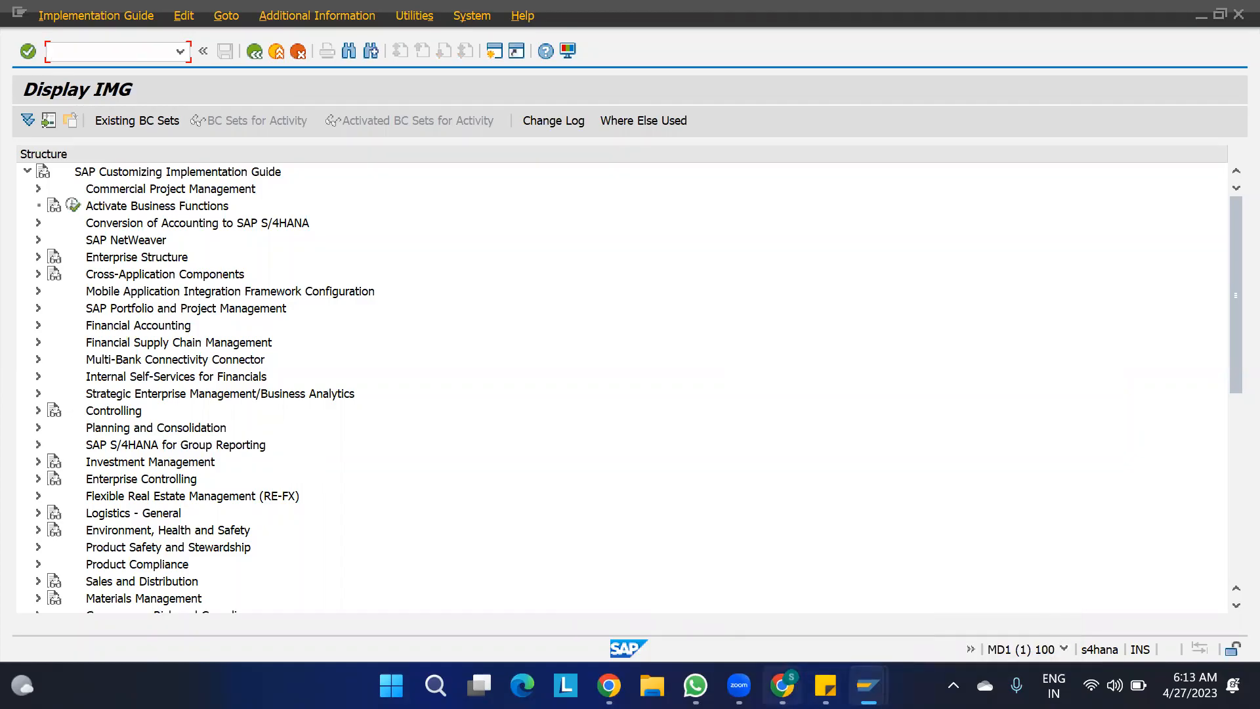
# - Switch to the 0. OBD sheet in Chrome and enter "1. DEFINING THE PACKGING PROFILE" in cell B83
pyautogui.click(783, 686)
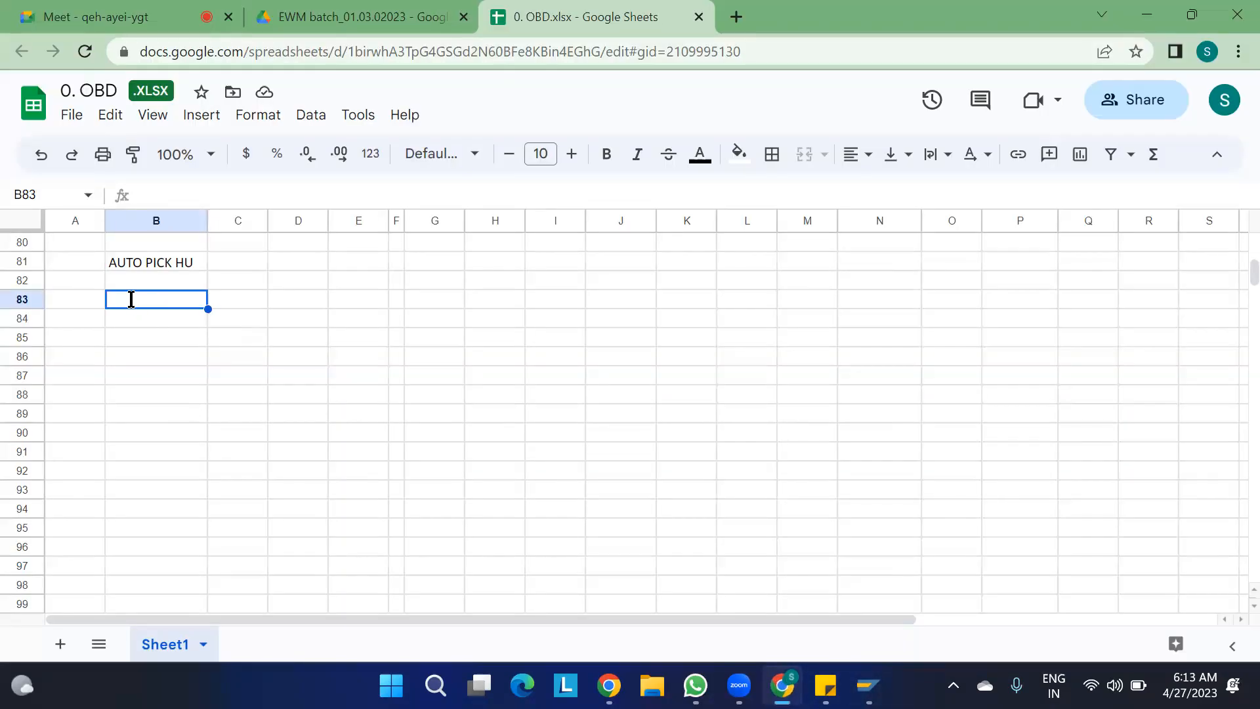
pyautogui.write('1. DEFI')
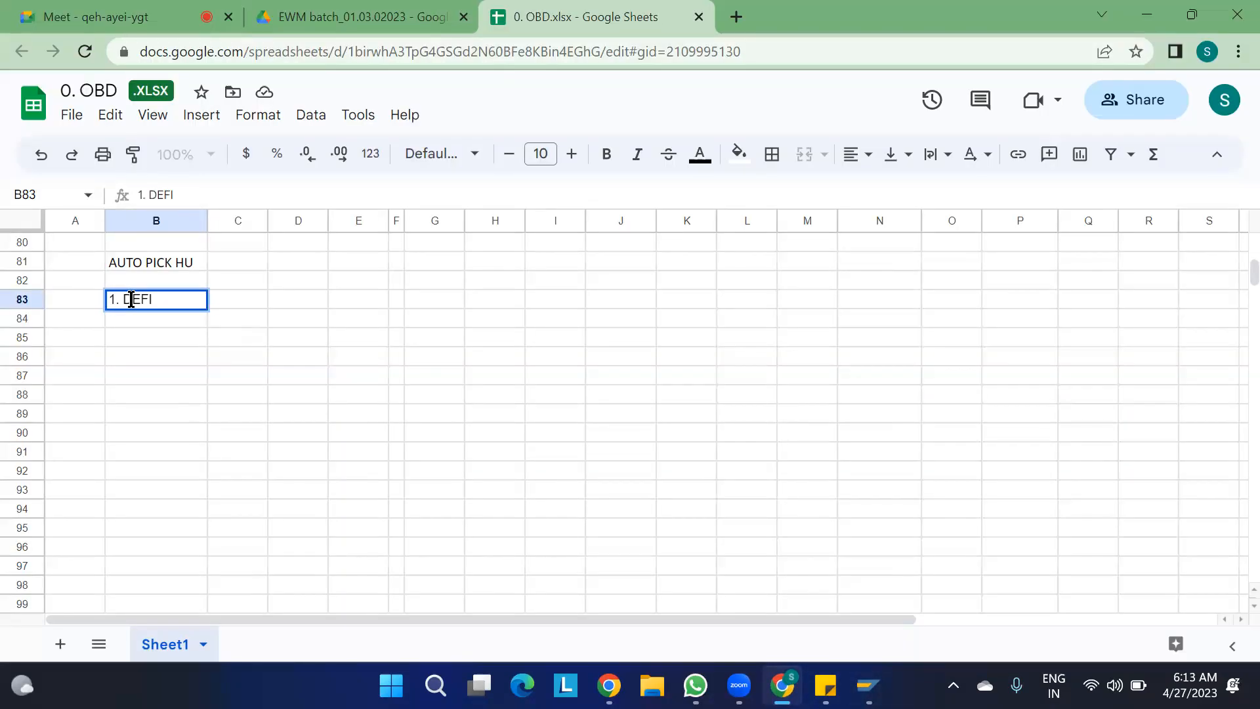
pyautogui.write('NING THE PACKAS')
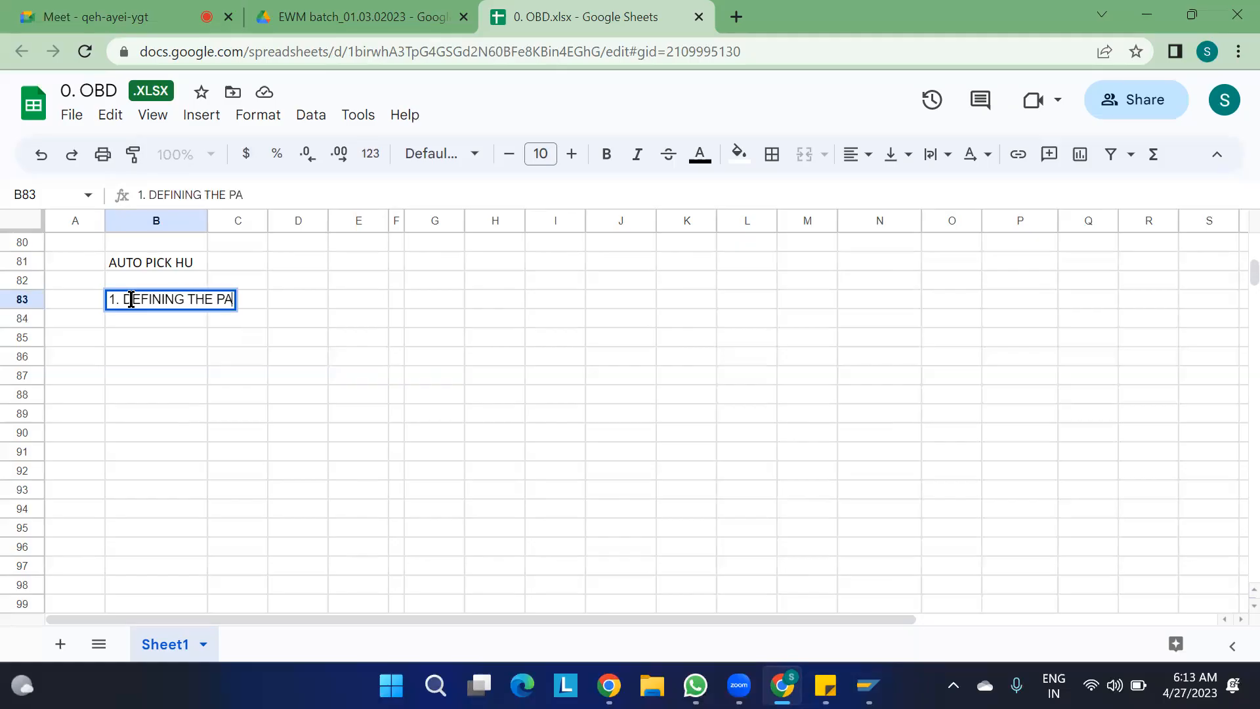
pyautogui.press('BackSpace')
pyautogui.press('BackSpace')
pyautogui.write('GING P')
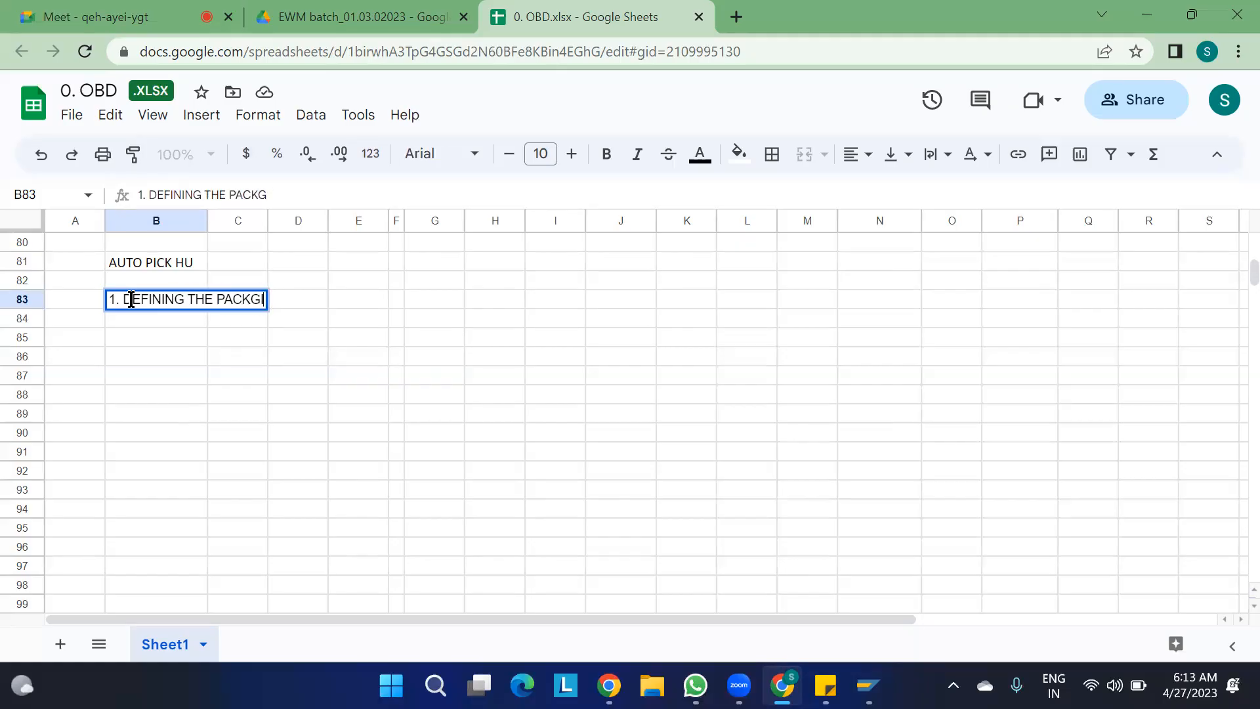
pyautogui.write('ROFILE')
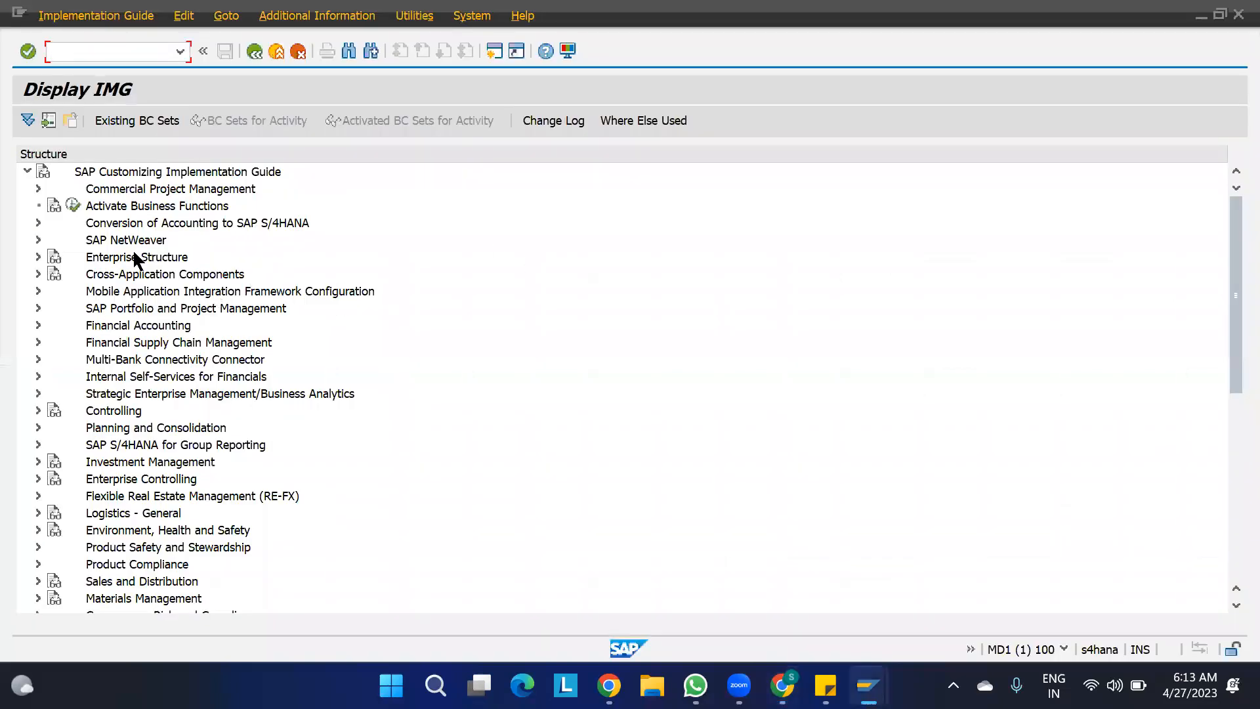
# - In SAP, open Define Packing Profile for Warehouse Order Creation from the Extended Warehouse Management cross-process settings for Warehouse Order
pyautogui.scroll(-4, 137, 326)
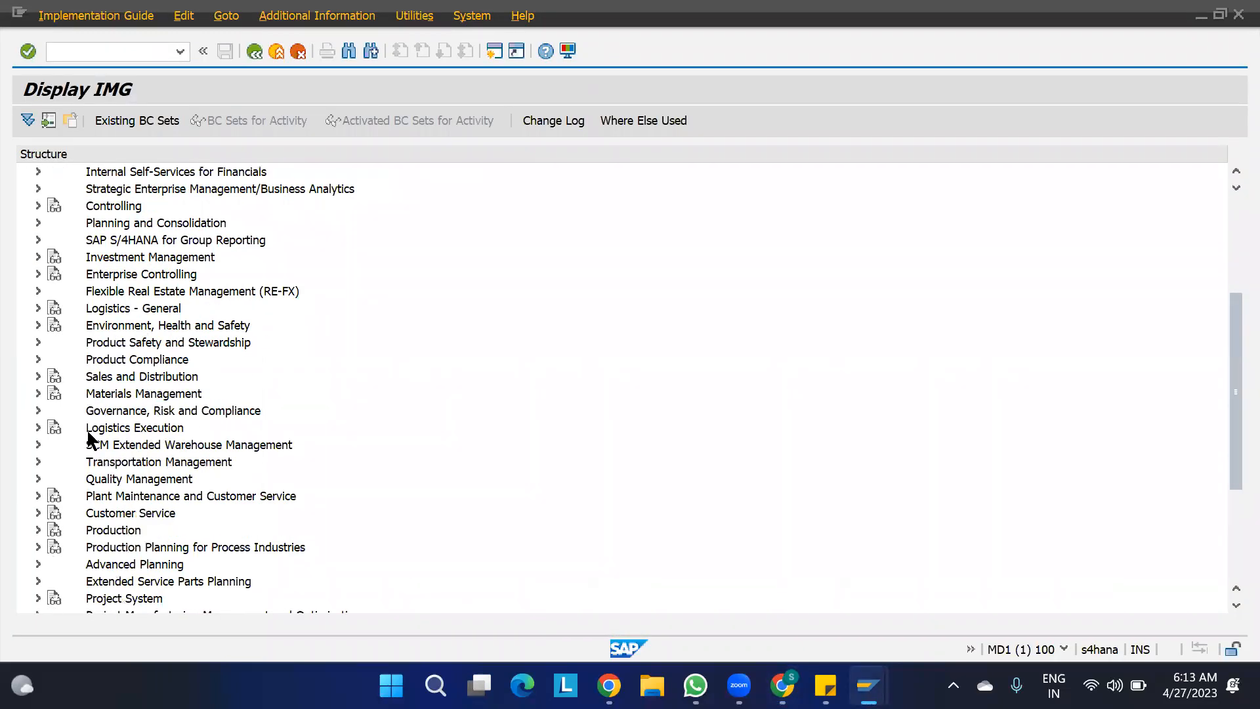
pyautogui.click(36, 445)
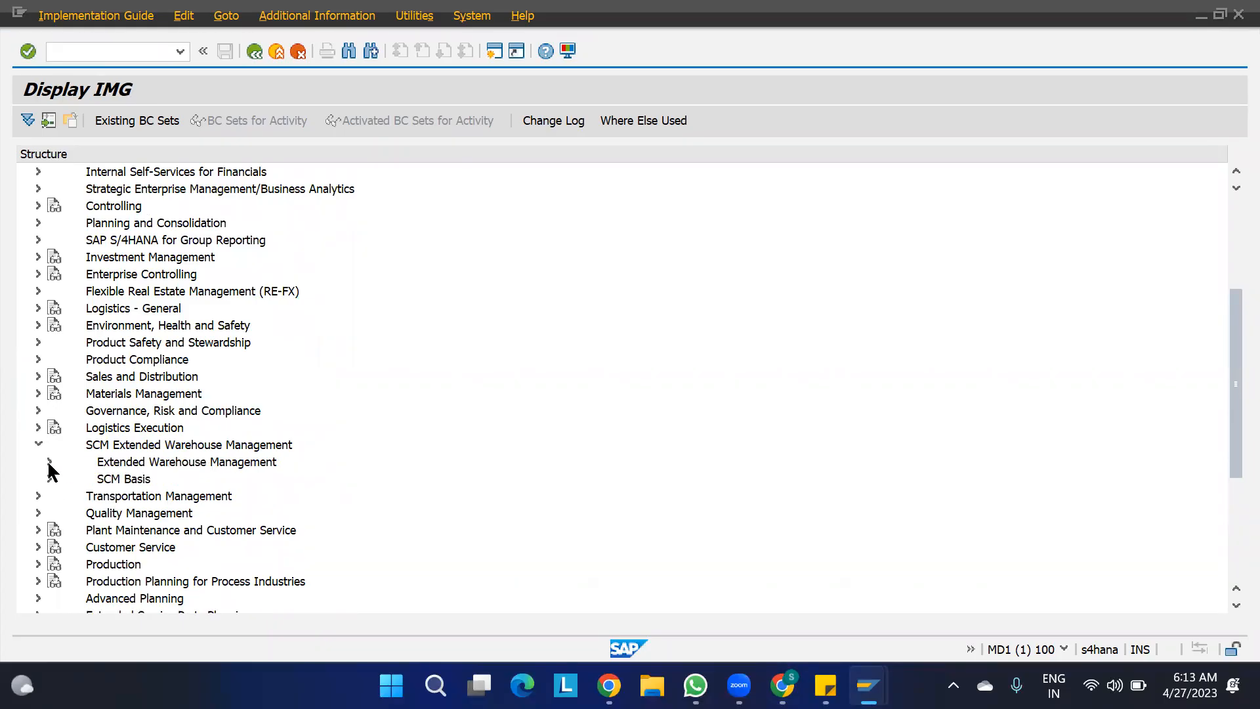
pyautogui.click(49, 462)
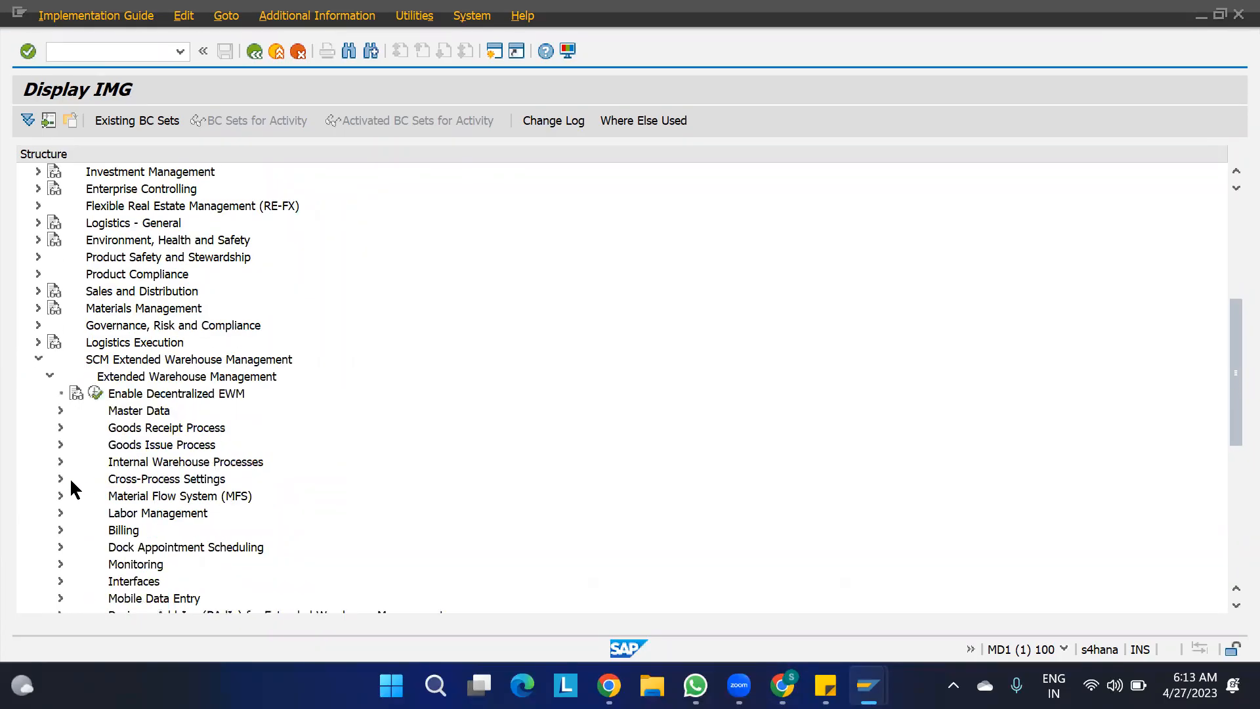
pyautogui.click(60, 478)
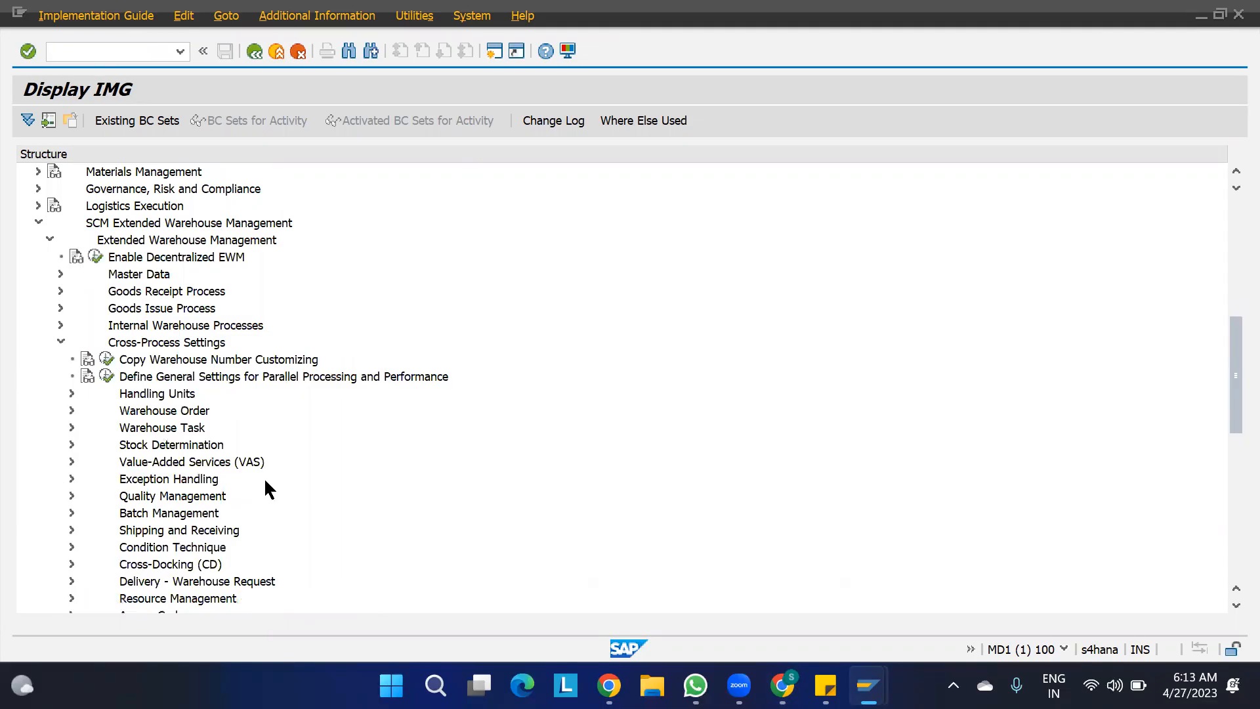
pyautogui.click(73, 411)
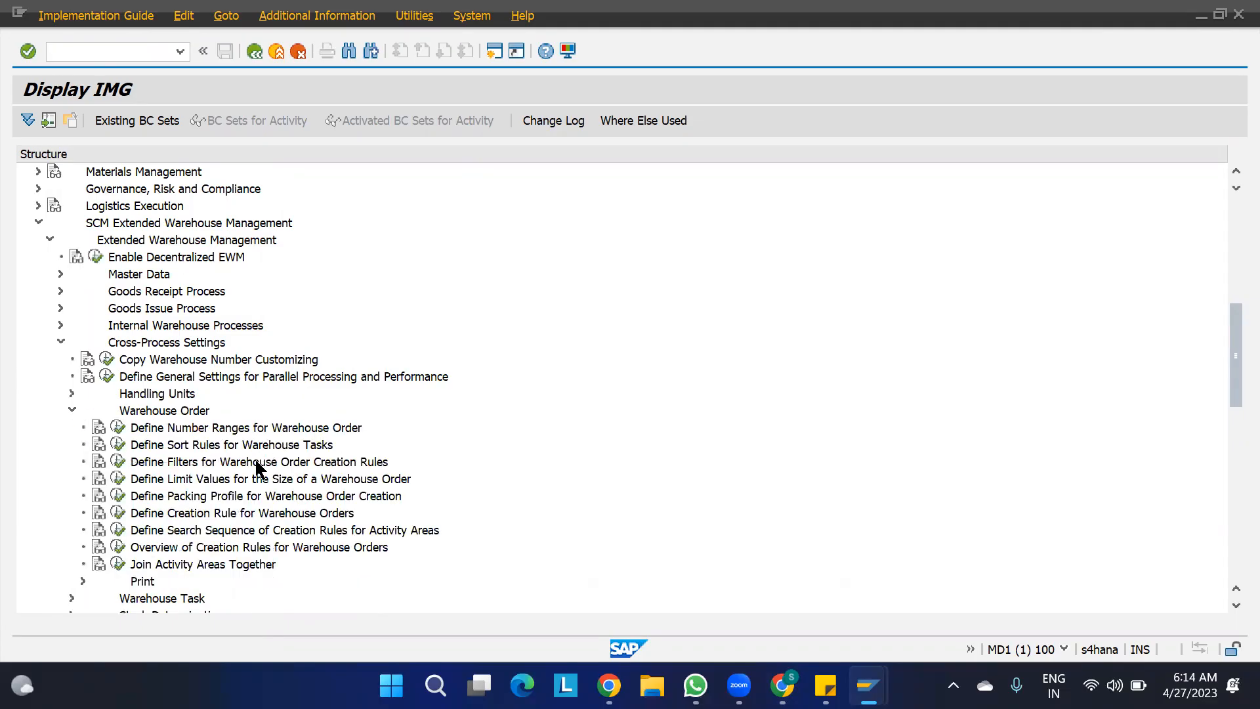
pyautogui.click(201, 495)
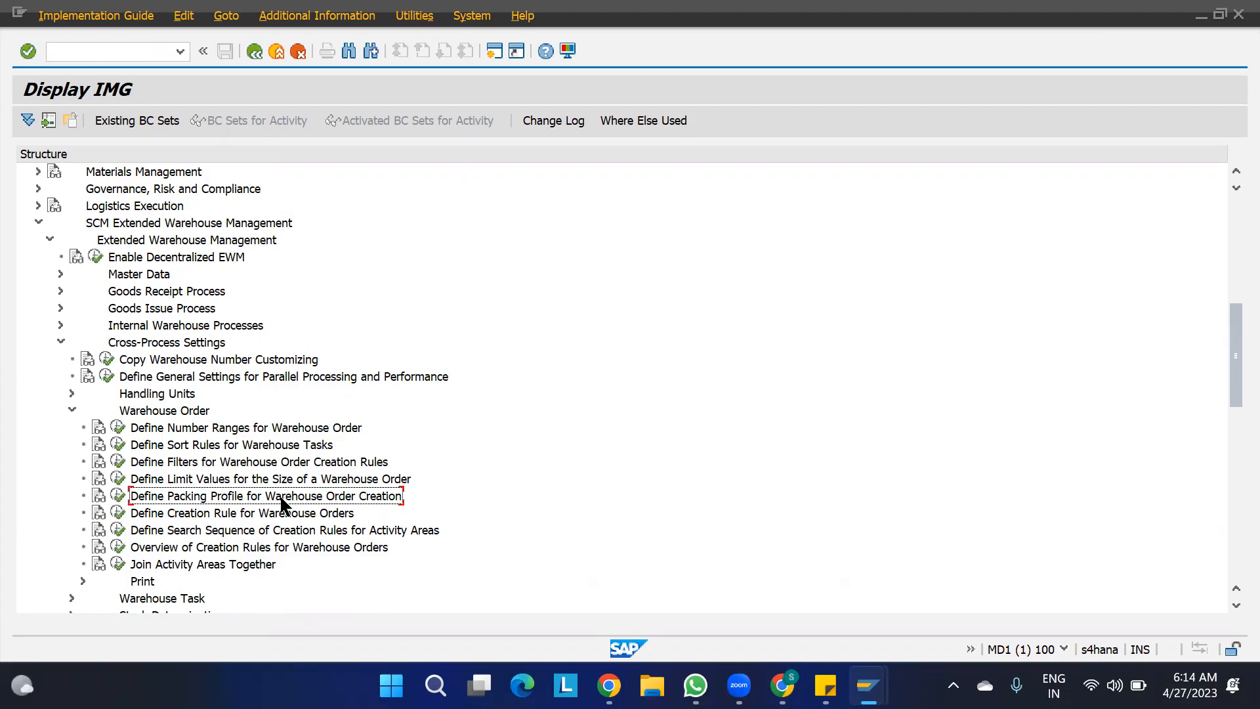
pyautogui.click(117, 495)
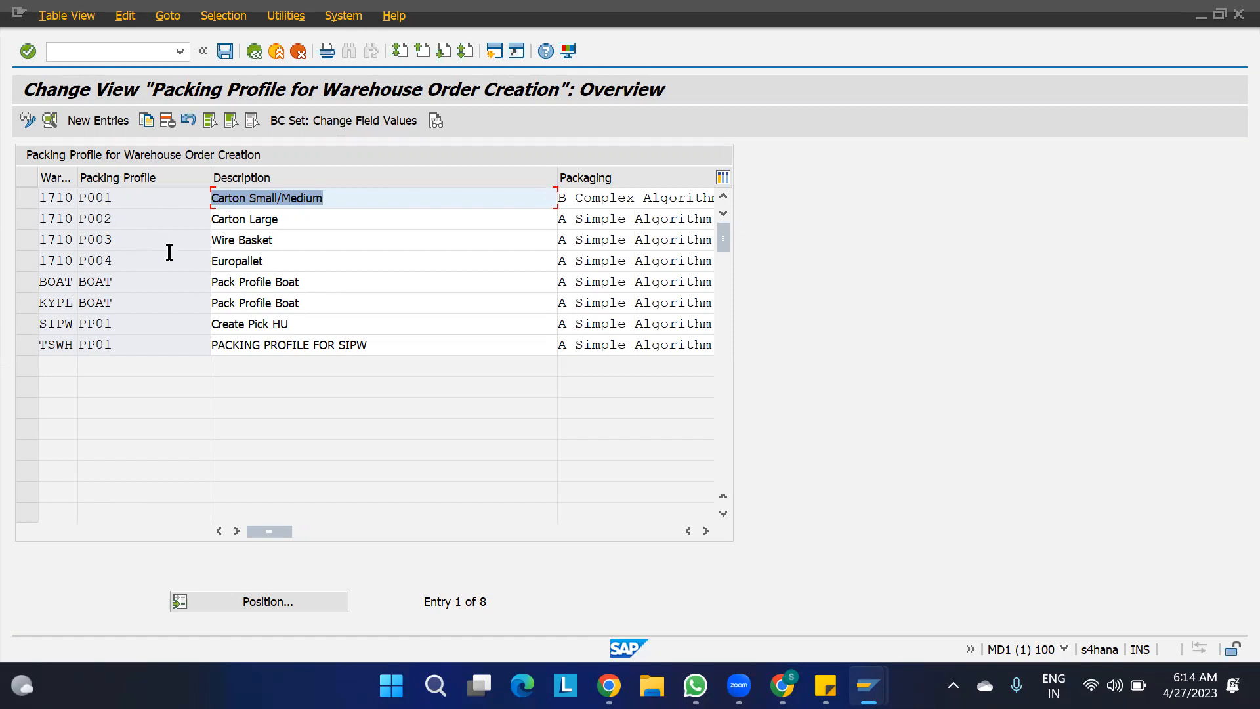
# - Start a new packing profile entry and look up the available Sorting values, examining CONS and PIPA
pyautogui.click(93, 123)
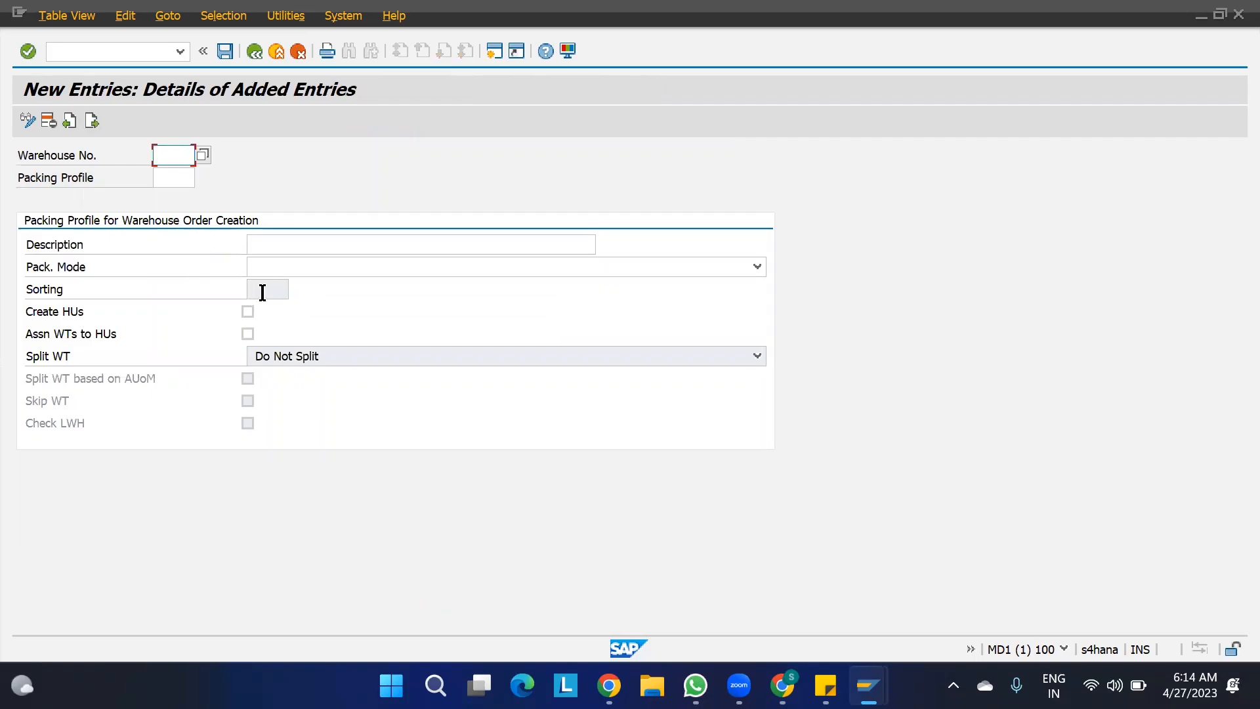
pyautogui.click(285, 290)
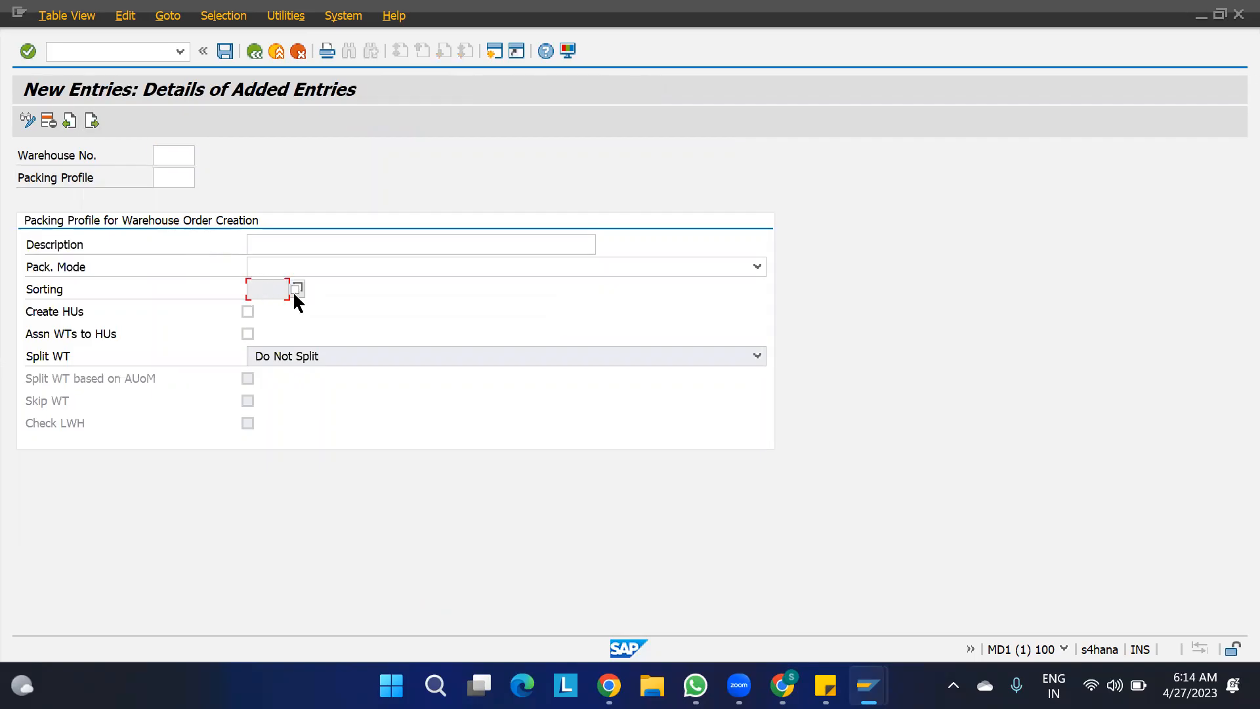
pyautogui.click(297, 290)
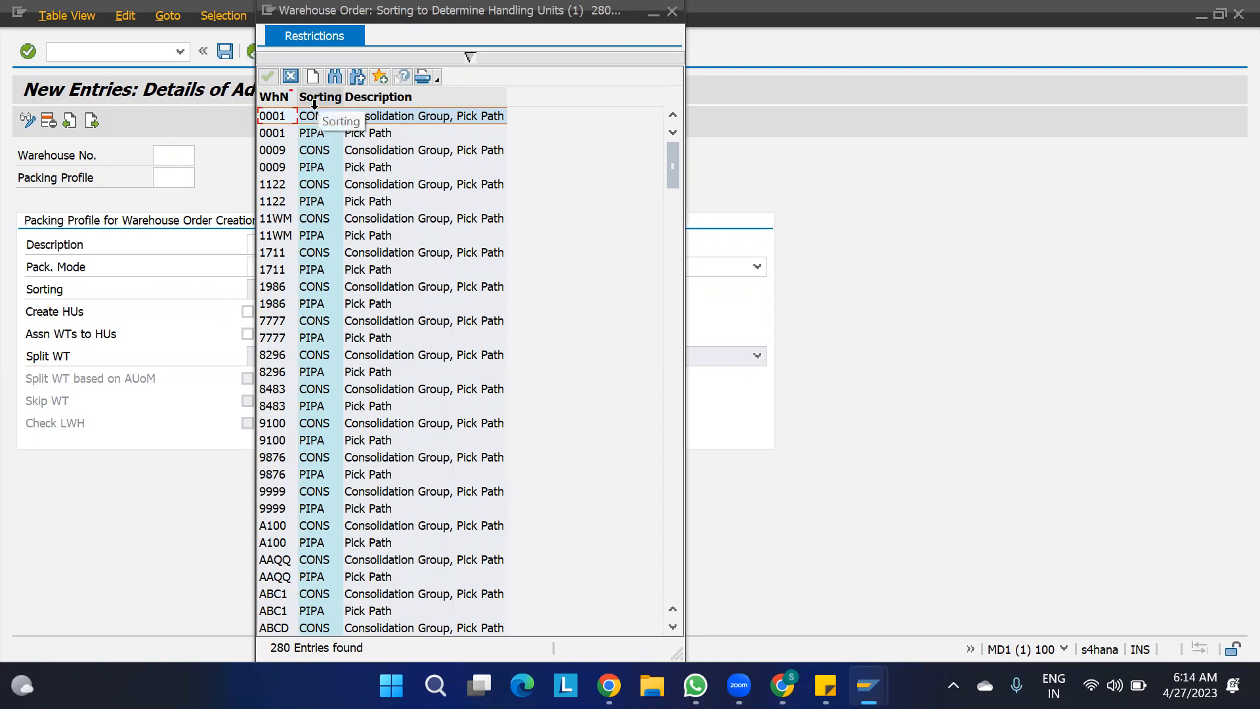
pyautogui.click(316, 116)
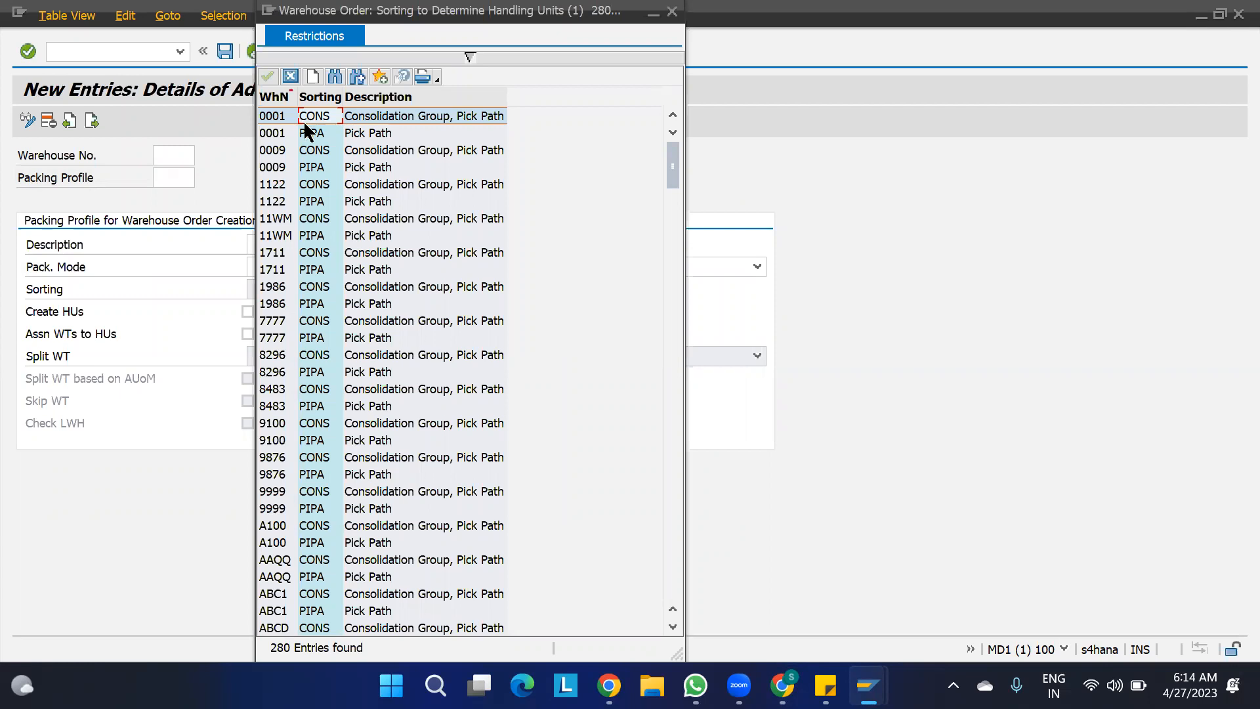
pyautogui.click(315, 137)
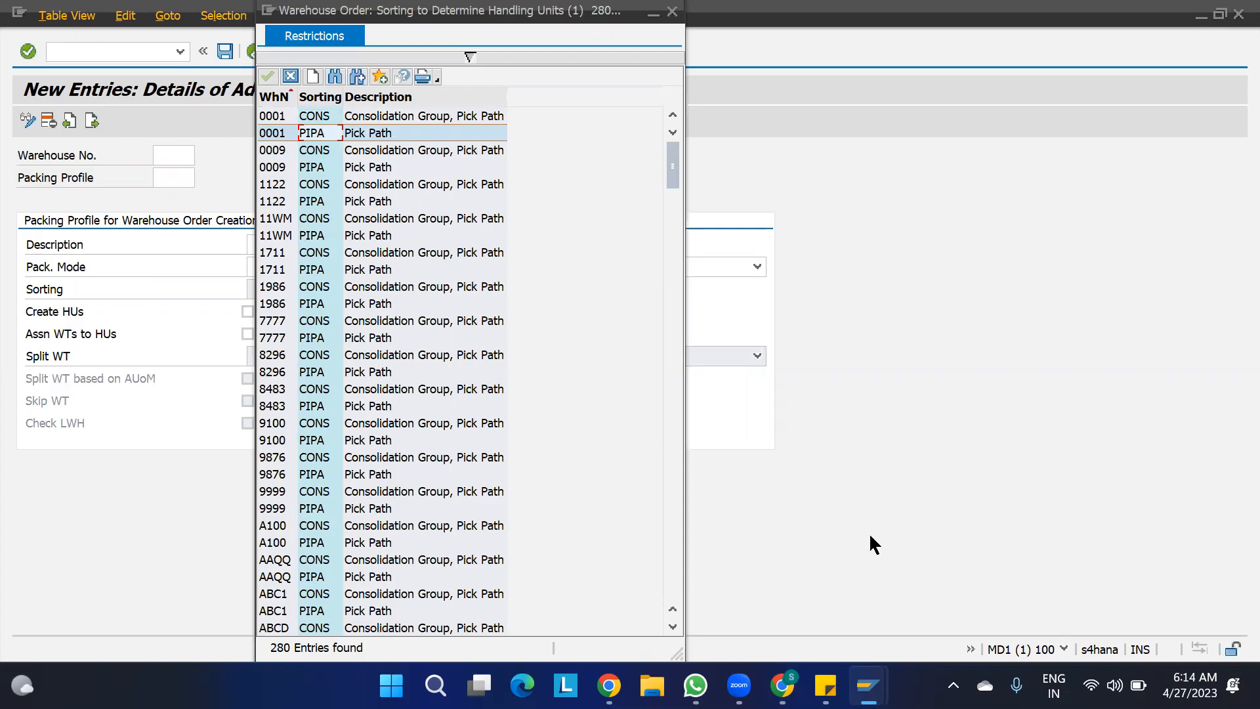
# - In Chrome, search Google Images for "storage type in warehouse" in a new tab and examine the US Cargo Link warehouse picture
pyautogui.moveTo(783, 686)
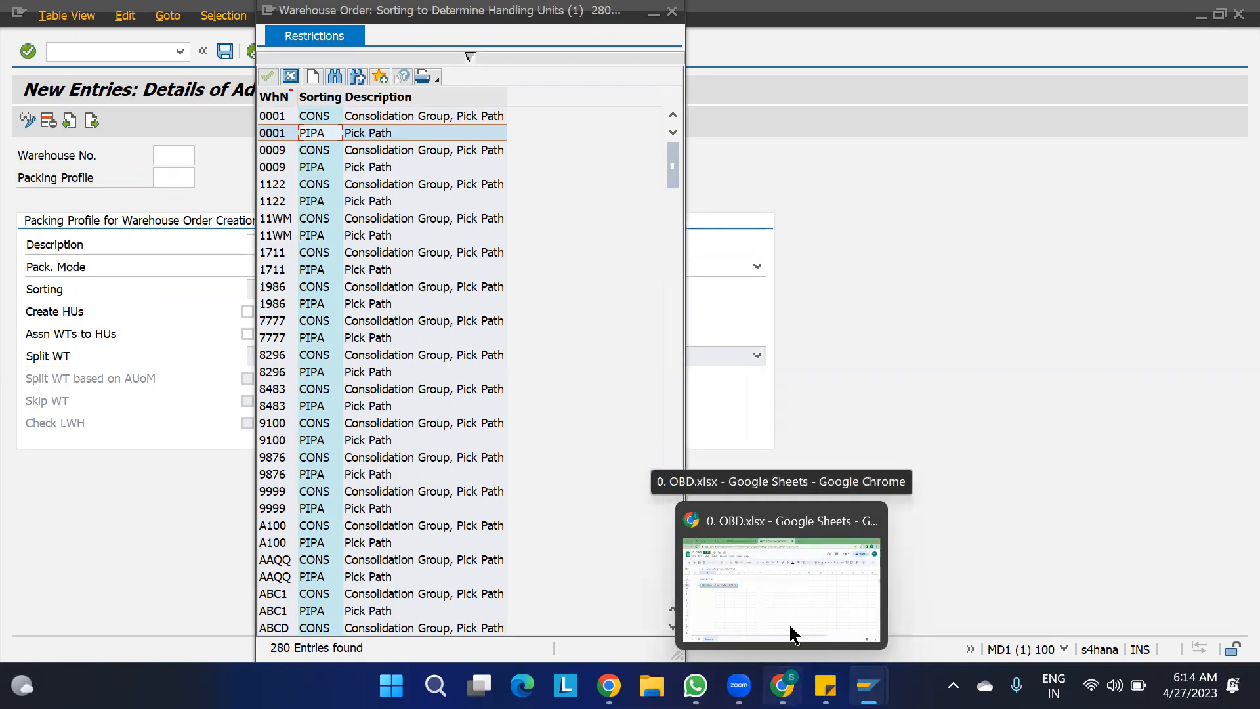
pyautogui.click(794, 597)
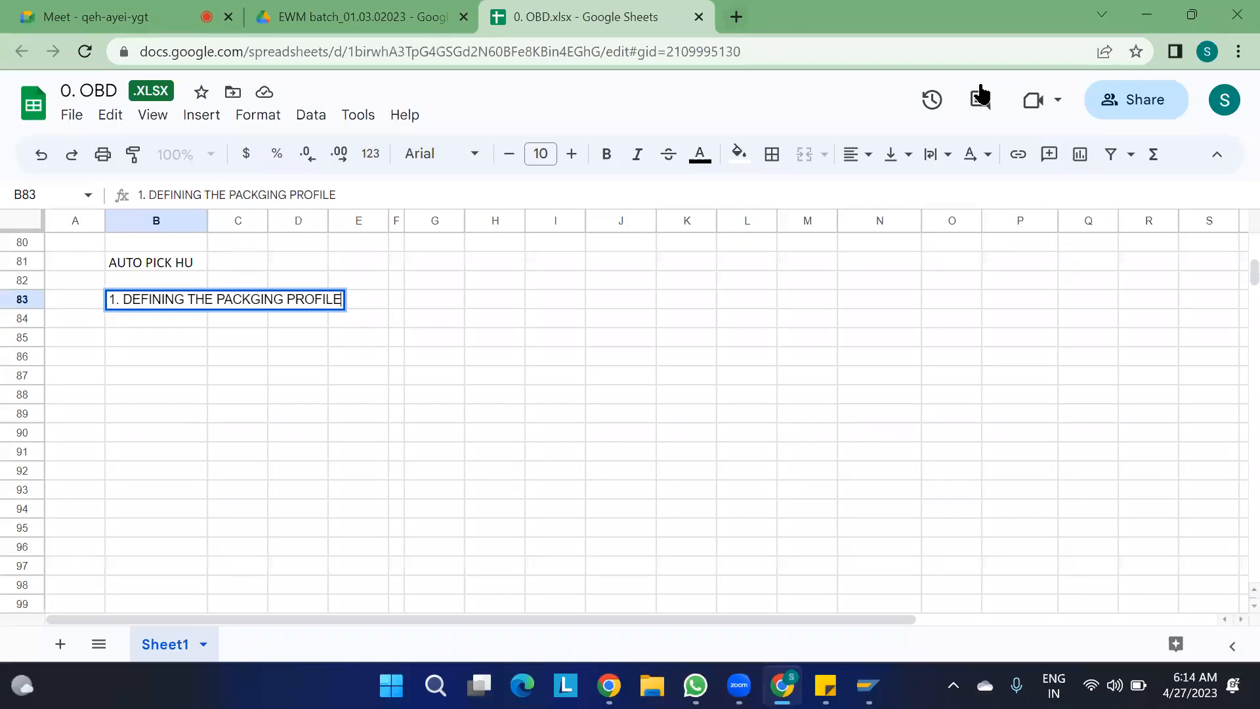
pyautogui.hotkey('ctrl', 't')
pyautogui.write('S')
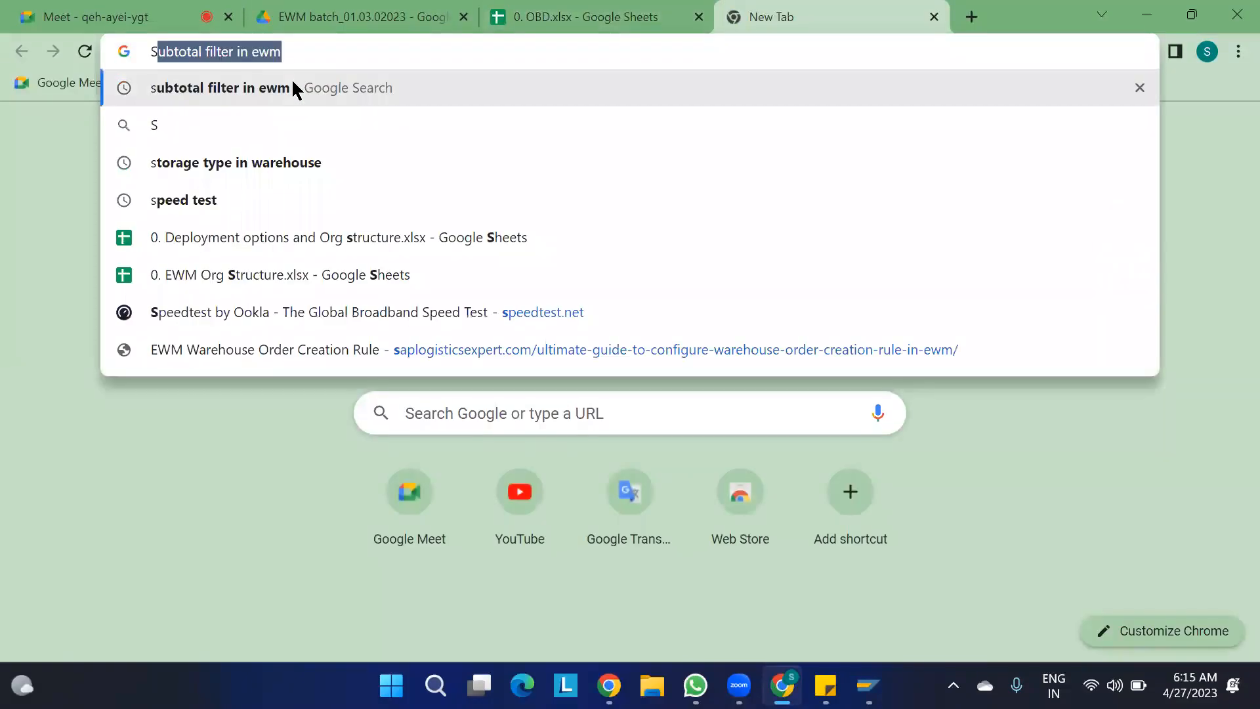
pyautogui.write('TORAGE TY')
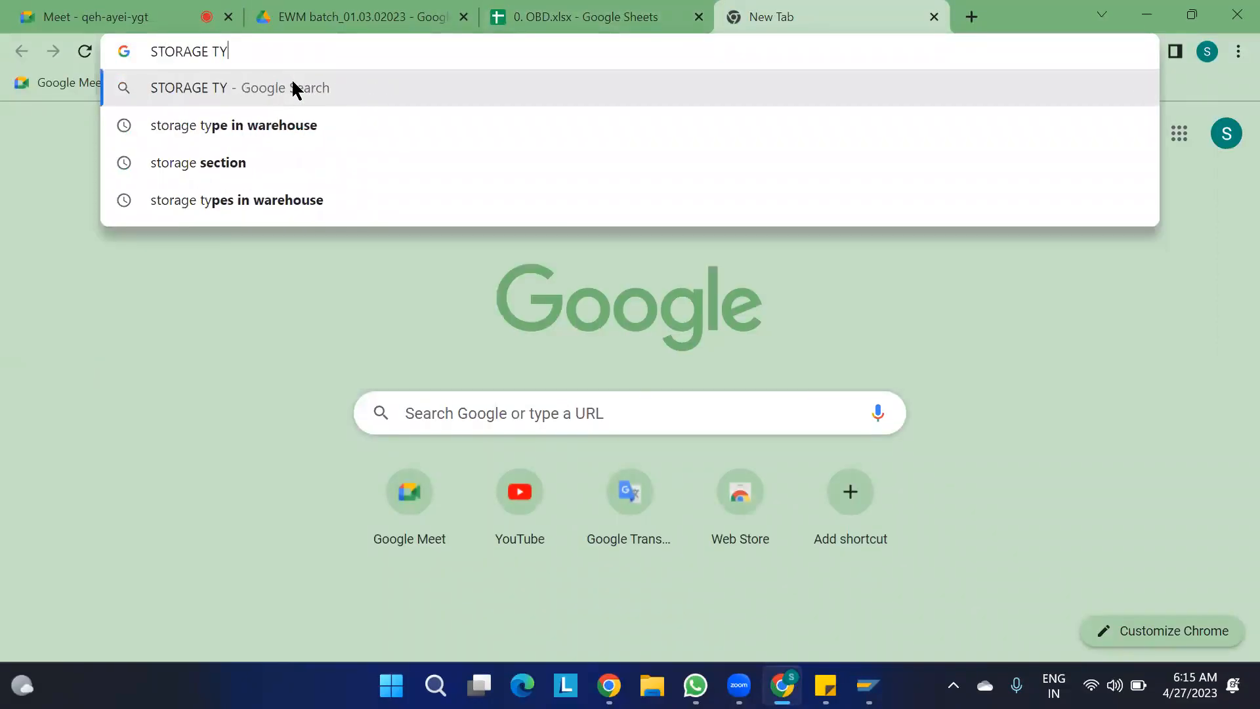
pyautogui.write('PE')
pyautogui.press('Down')
pyautogui.press('Return')
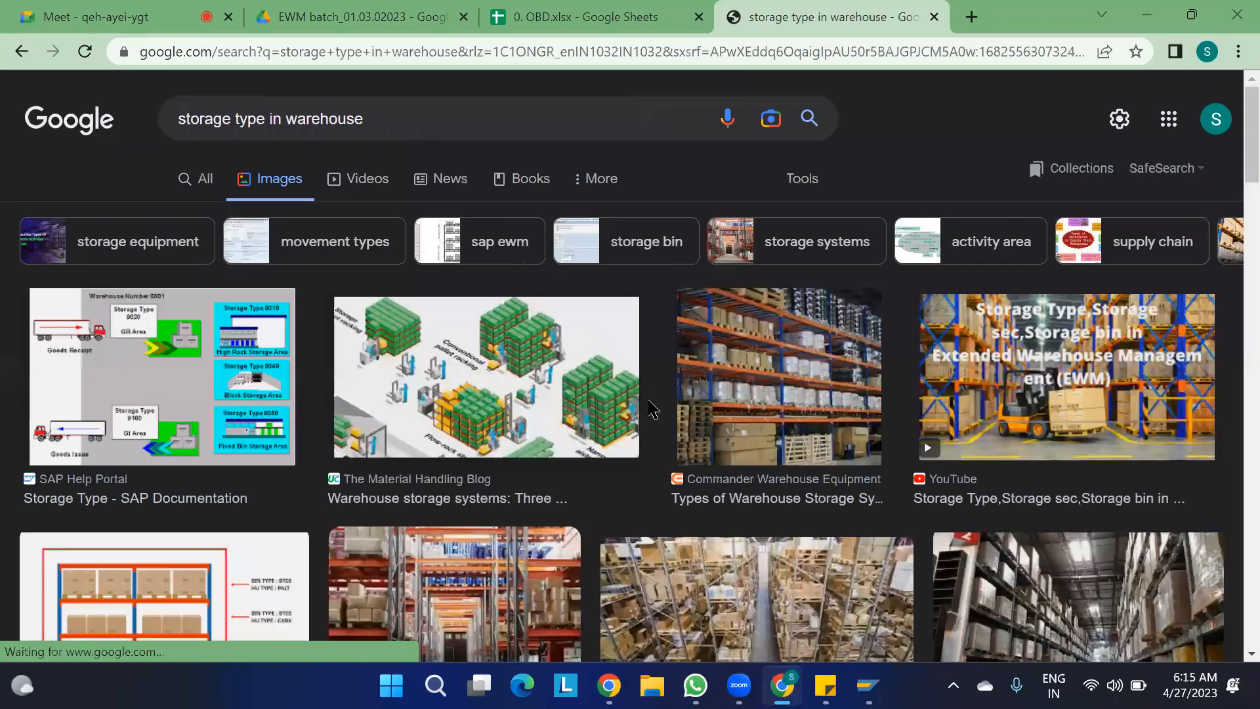
pyautogui.scroll(-2, 765, 477)
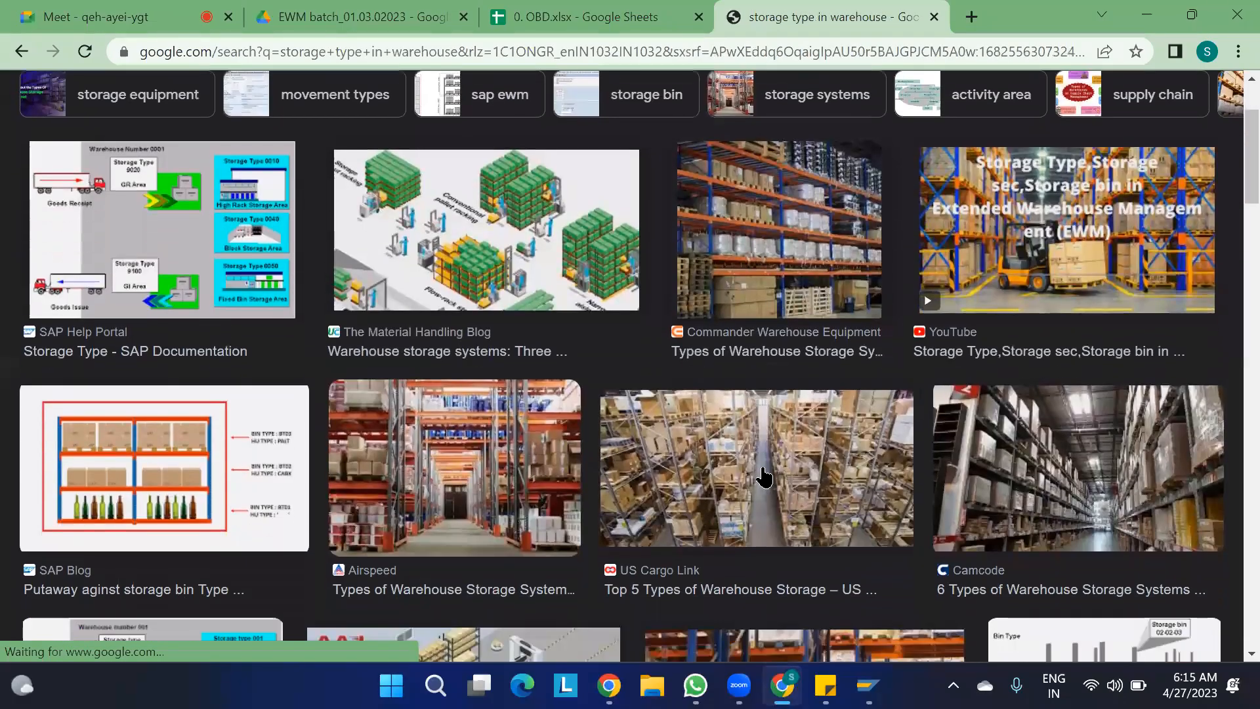
pyautogui.scroll(-2, 765, 477)
pyautogui.scroll(-1, 765, 477)
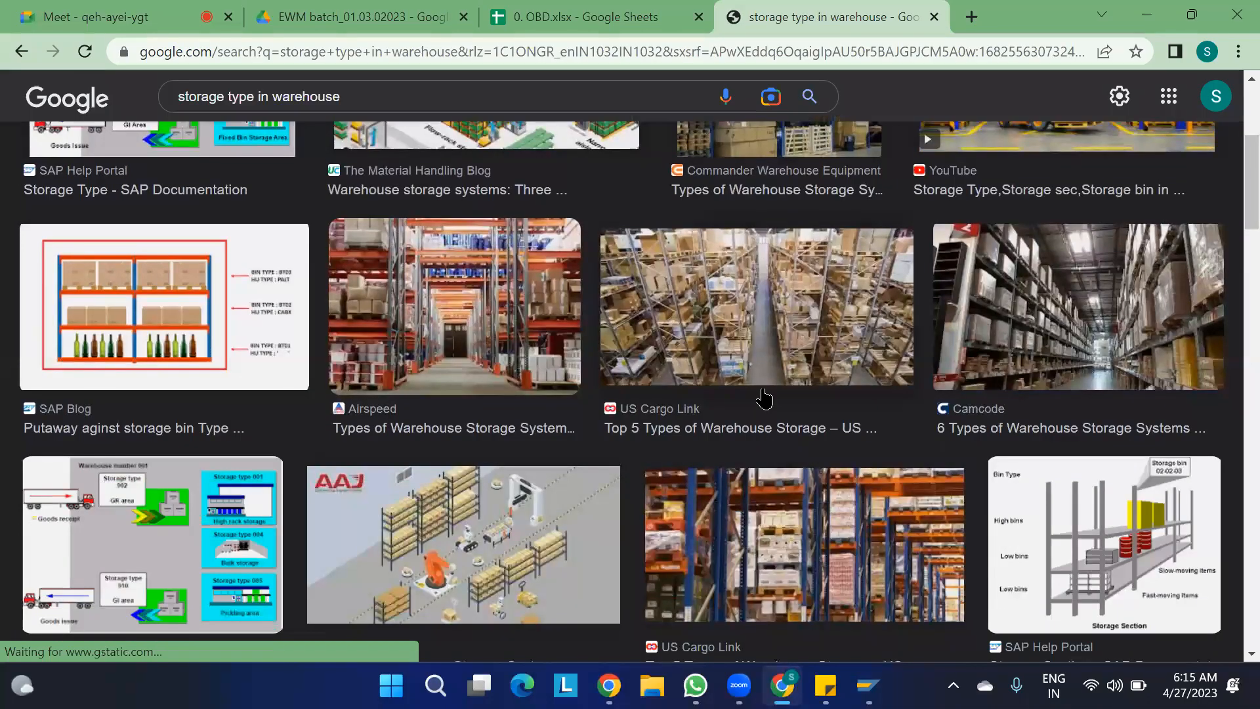
pyautogui.click(765, 399)
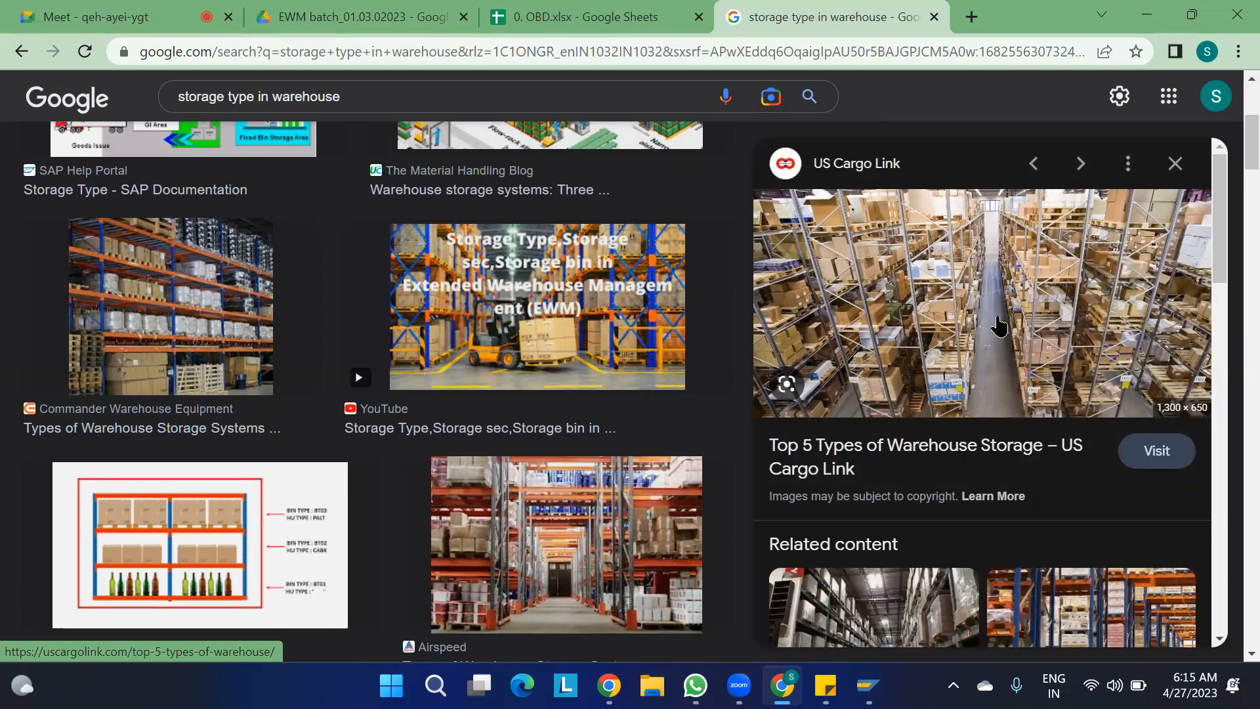
pyautogui.hotkey('alt', 'Tab')
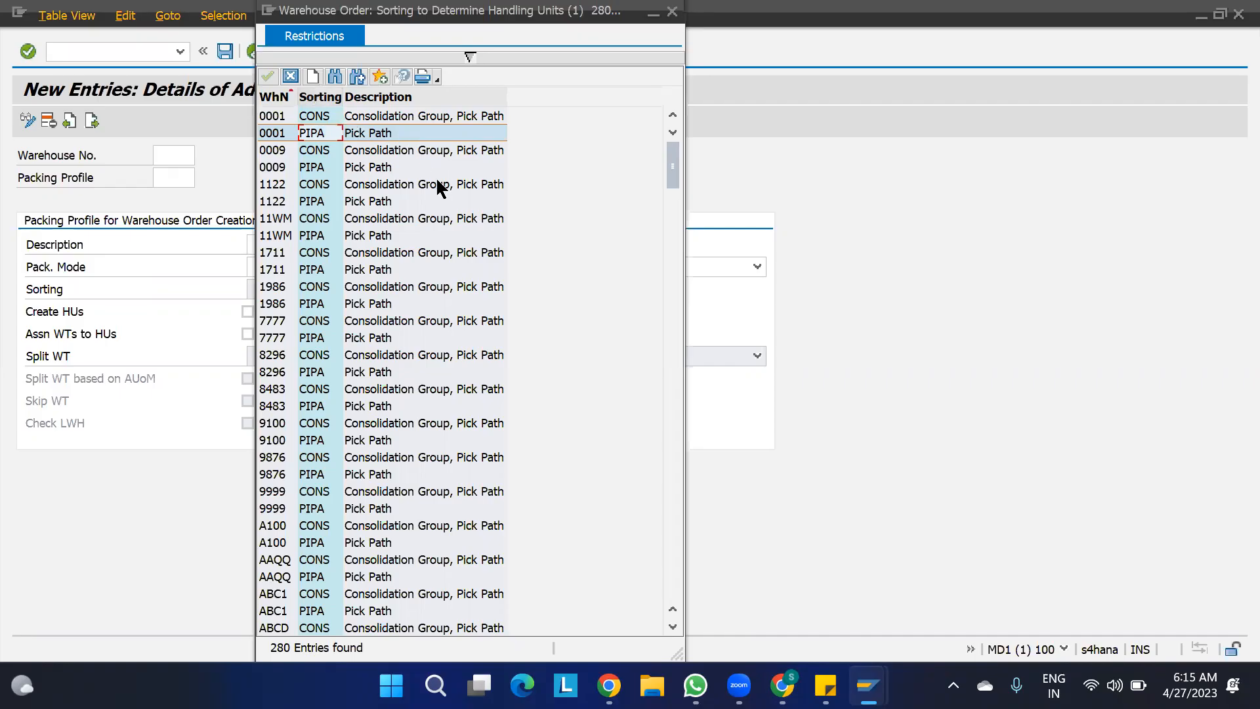
pyautogui.hotkey('alt', 'Tab')
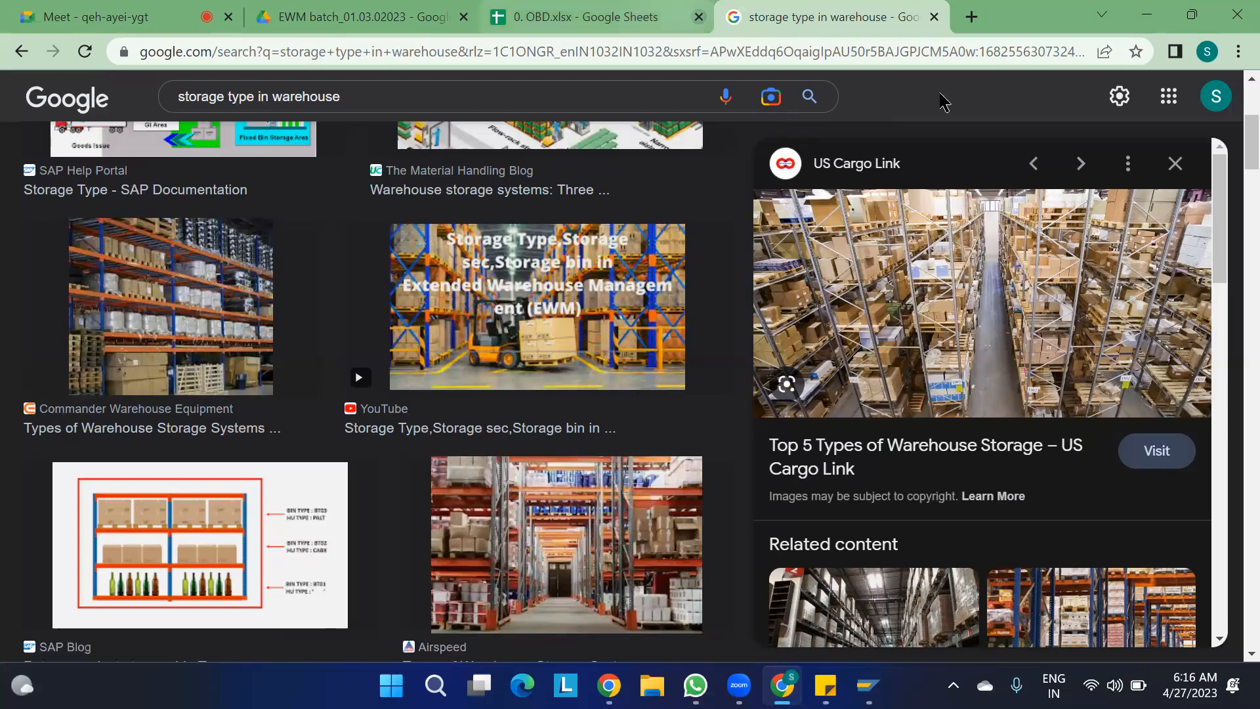
# - Switch to SAP, close the Sorting value list and leave the empty packing profile entry to return to the IMG structure
pyautogui.moveTo(868, 685)
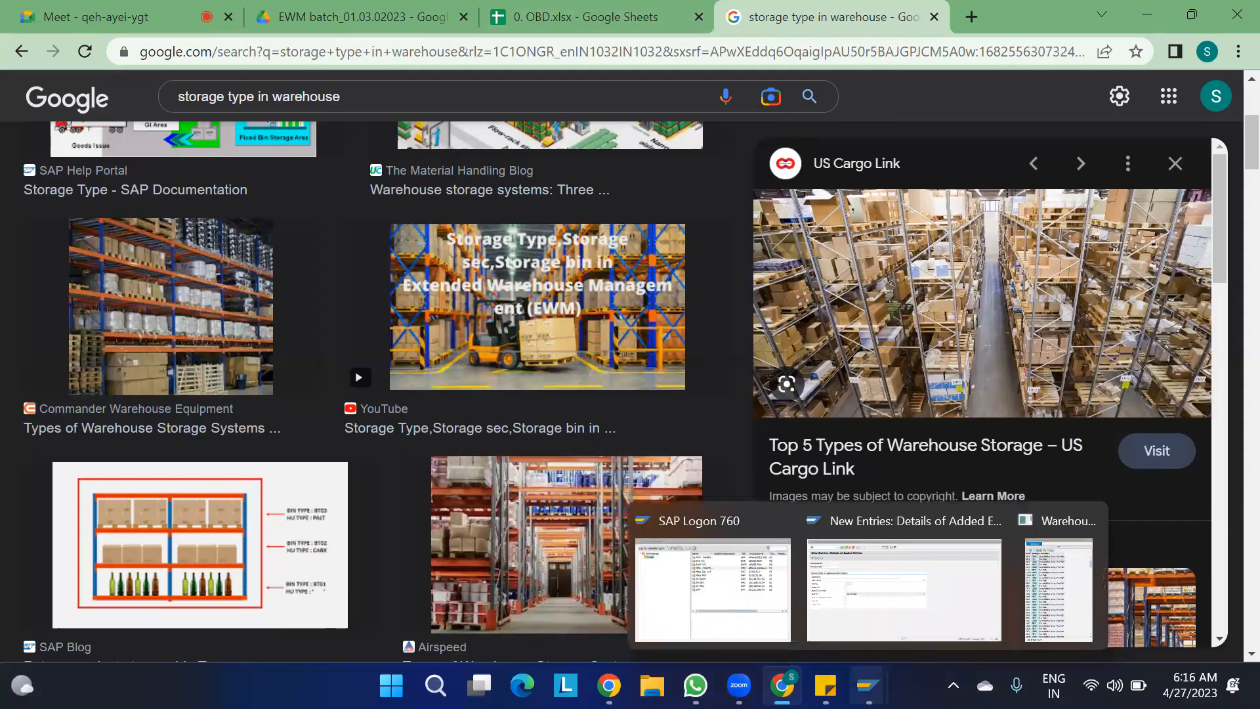
pyautogui.click(880, 594)
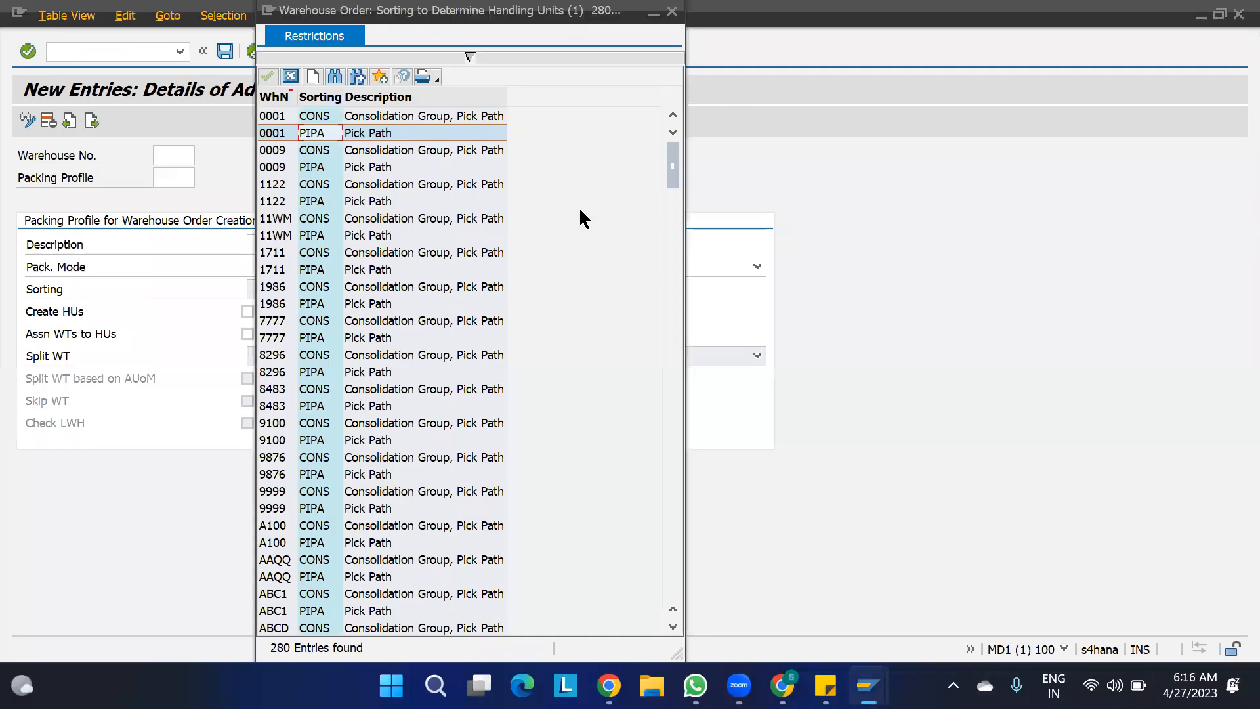
pyautogui.click(672, 12)
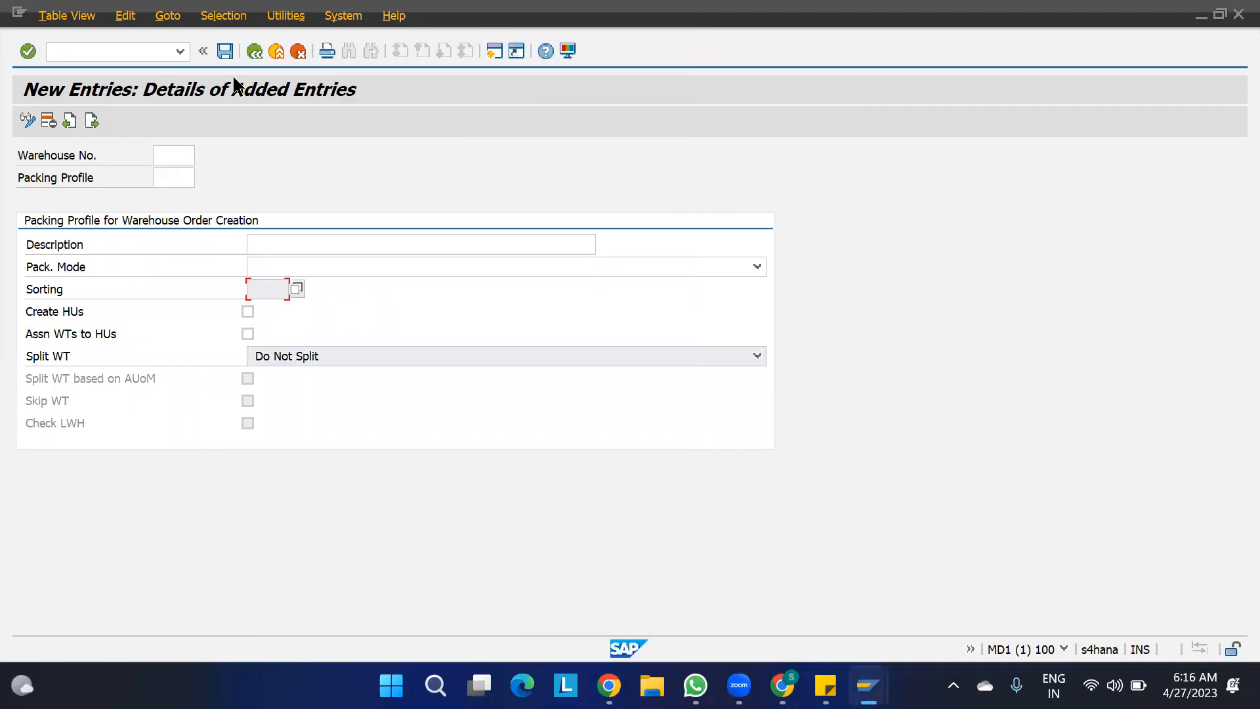
pyautogui.click(255, 51)
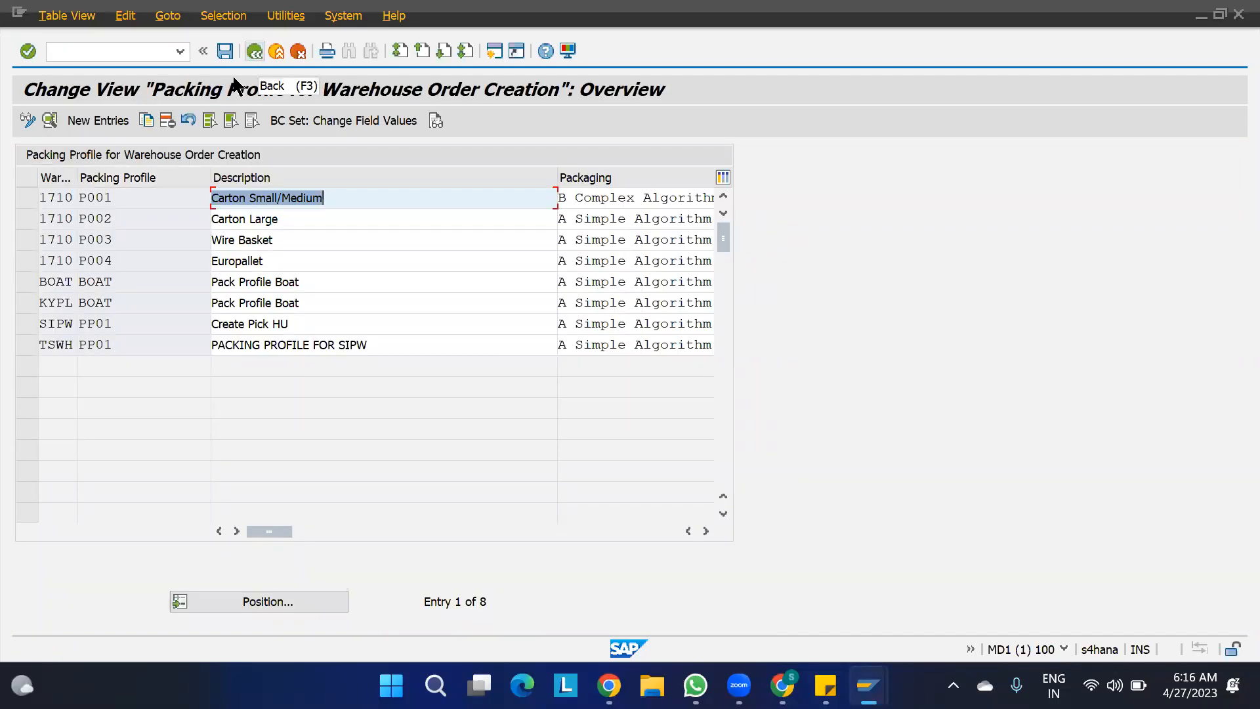
pyautogui.click(255, 50)
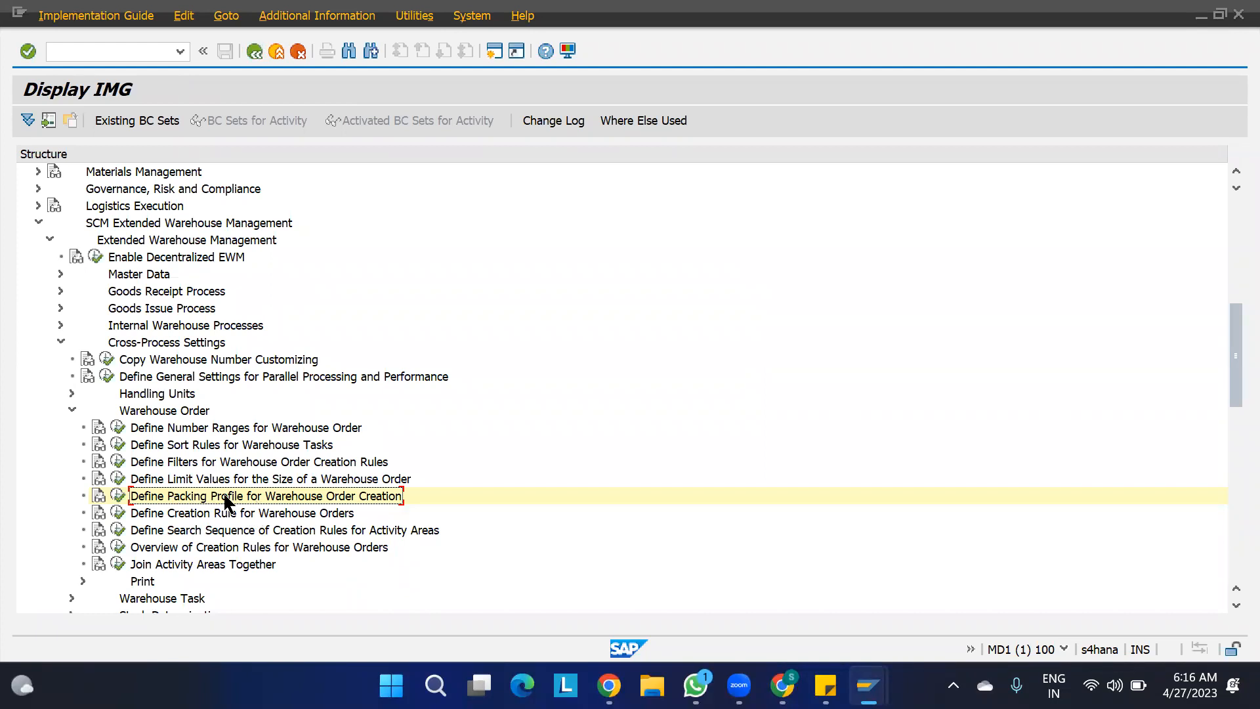
# - Copy the activity name "Define Sort Rules for Warehouse Tasks" from the IMG into cell G83 of the 0. OBD sheet in Chrome
pyautogui.click(180, 446)
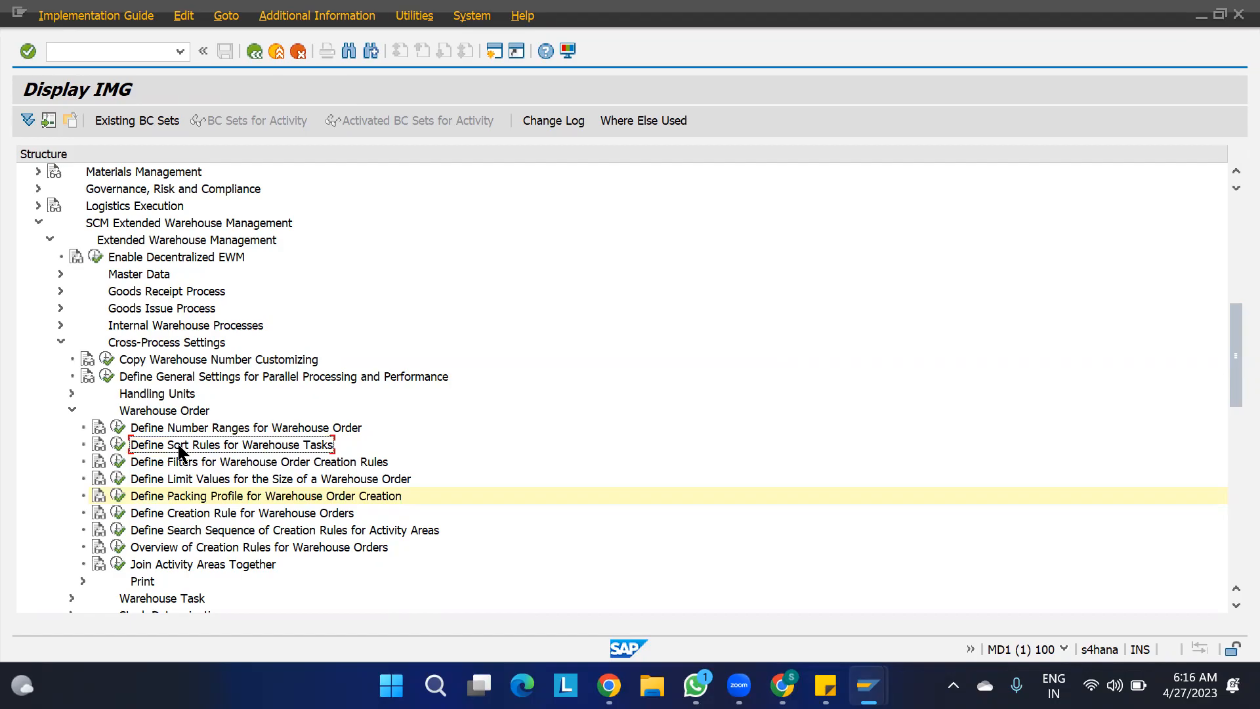
pyautogui.hotkey('alt', 'Tab')
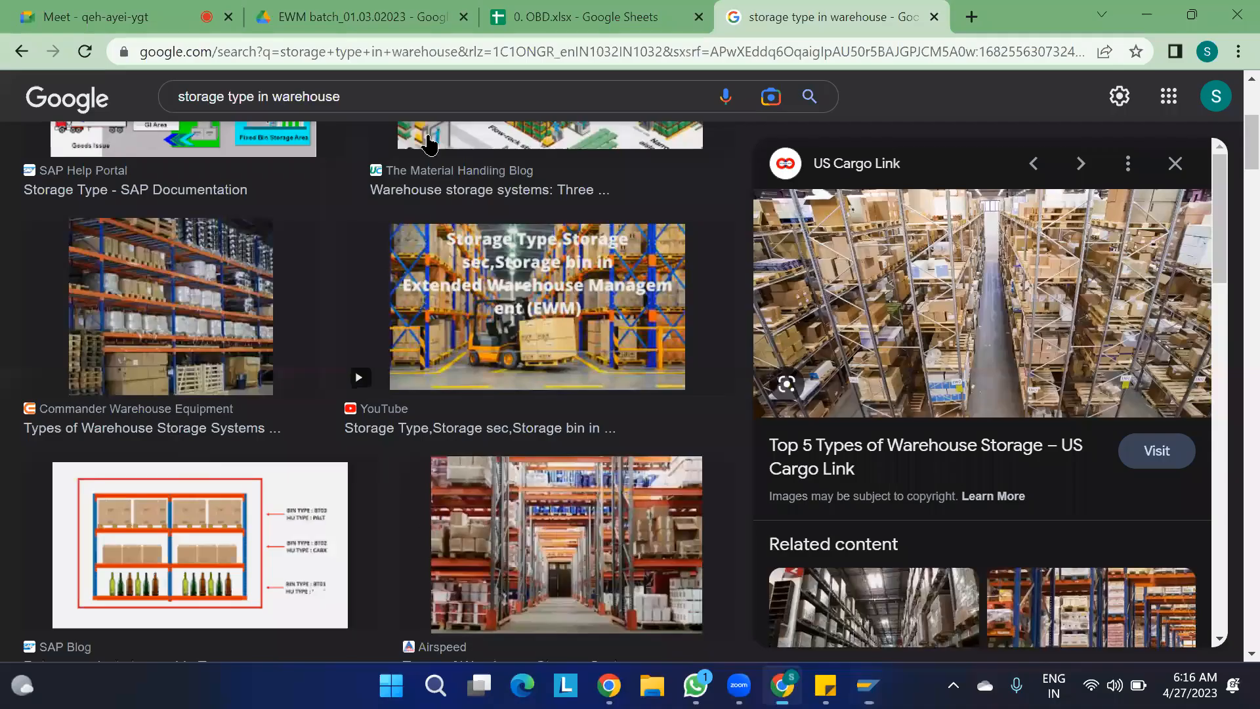
pyautogui.click(591, 17)
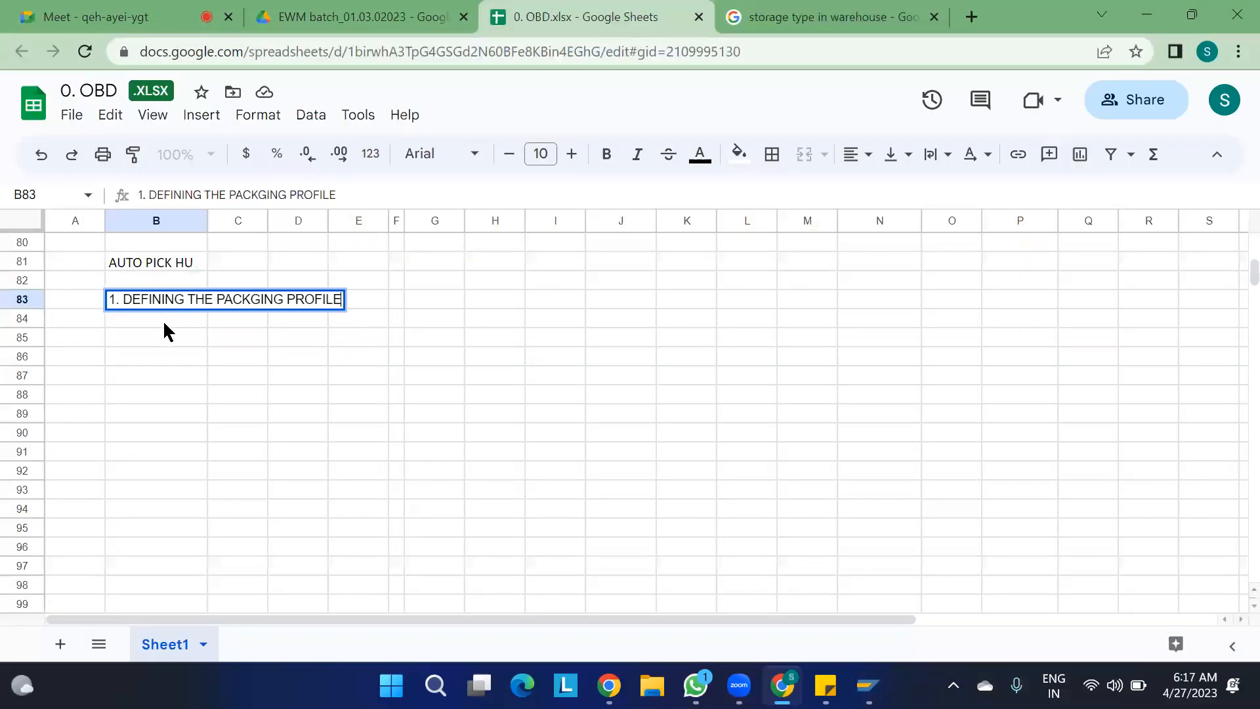
pyautogui.press('Return')
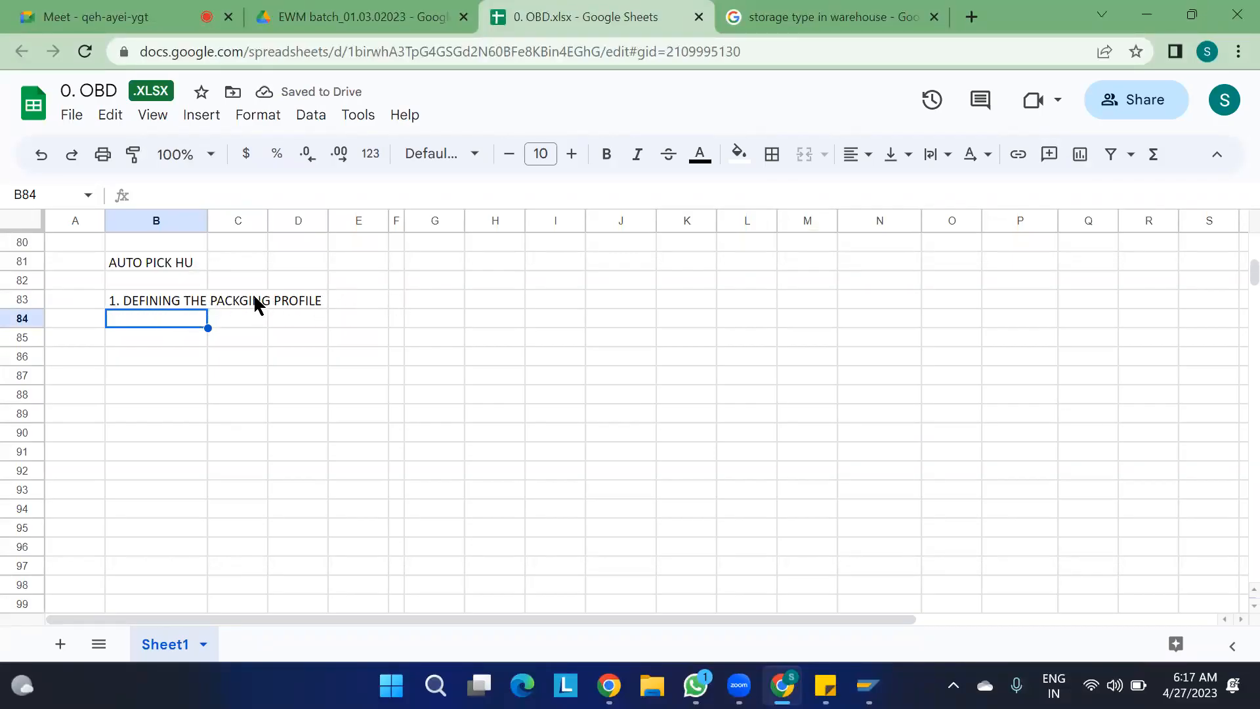
pyautogui.click(418, 302)
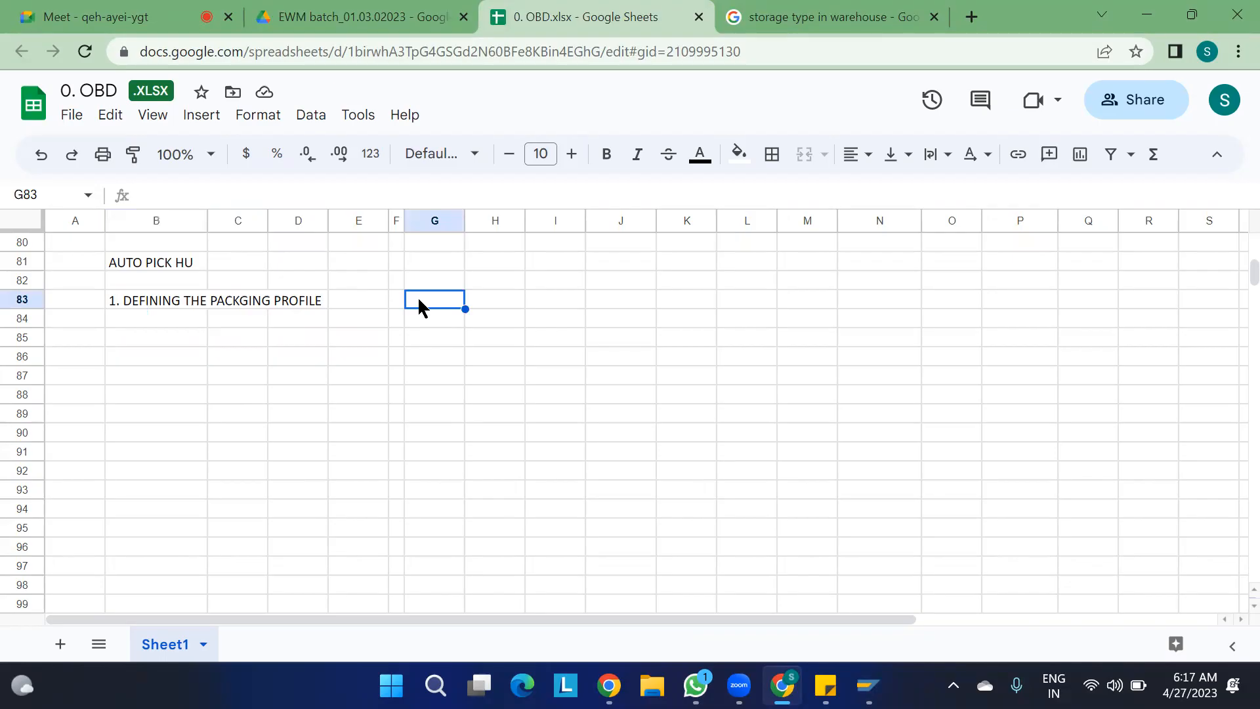
pyautogui.write('Define Sort Rules for Warehouse Tasks')
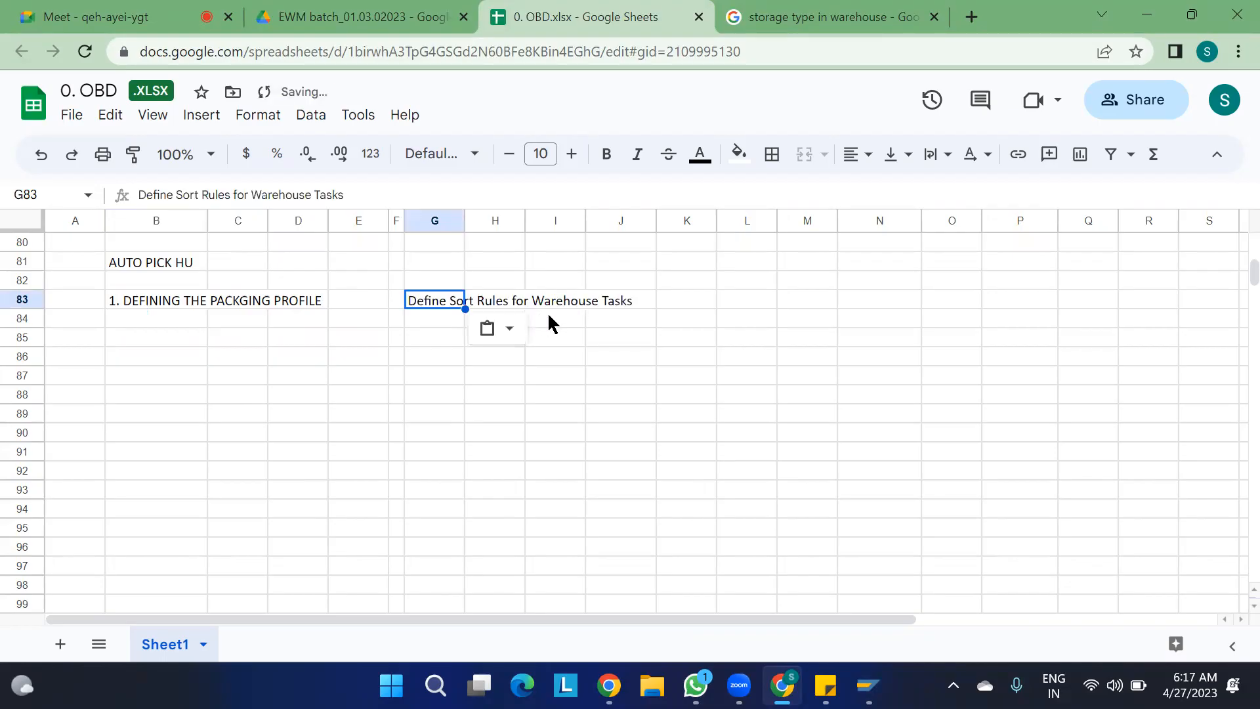
# - In SAP, execute Define Sort Rules for Warehouse Tasks and open its Define Sort Rules activity
pyautogui.hotkey('alt', 'Tab')
pyautogui.click(117, 445)
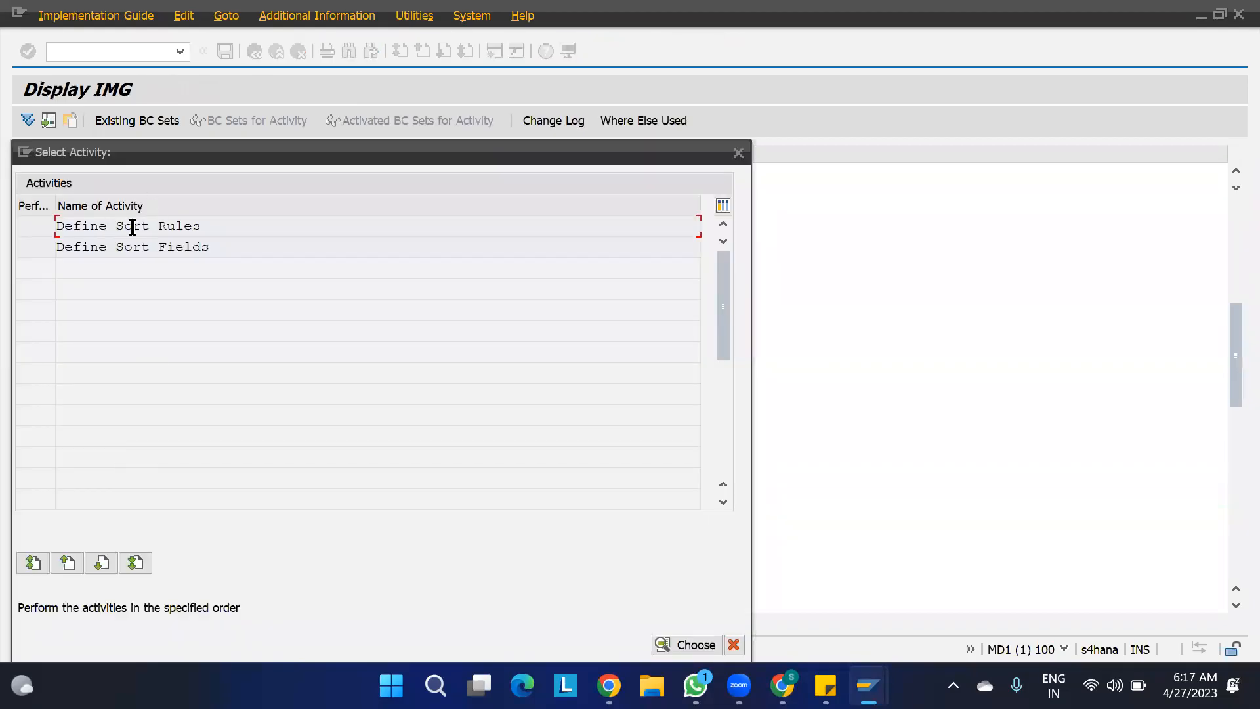
pyautogui.doubleClick(89, 226)
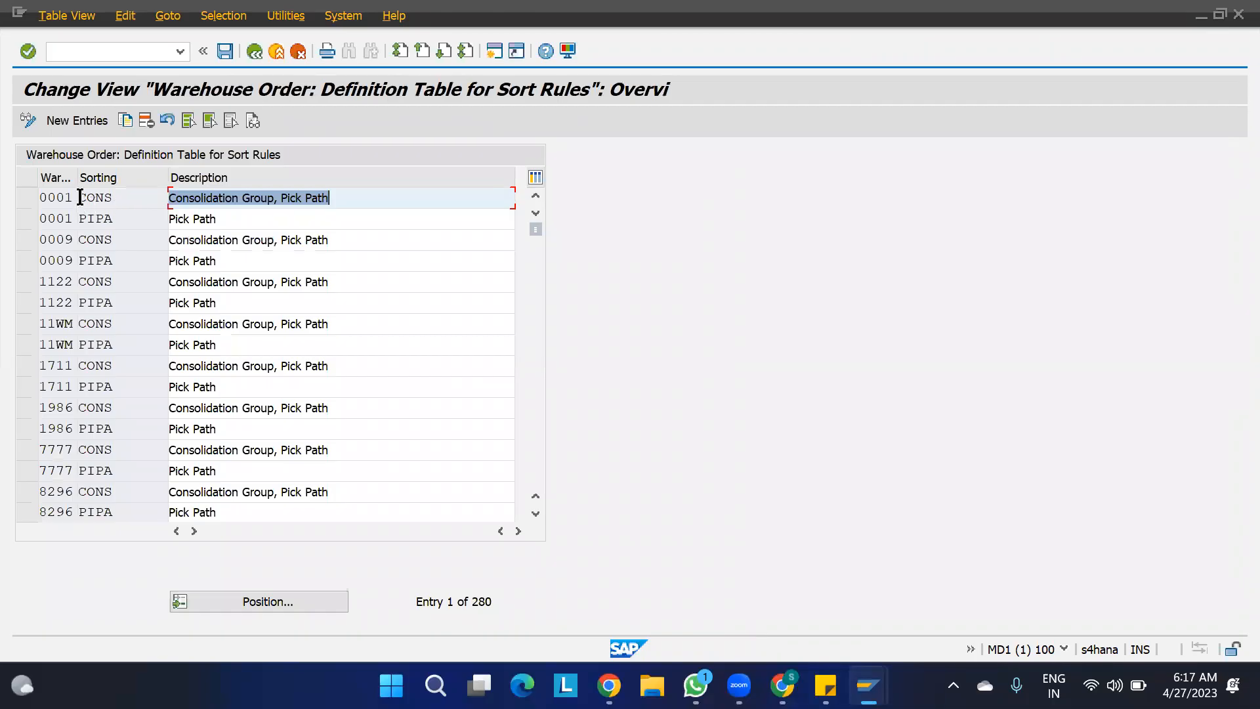
# - Copy the CONS and PIPA sort rules of warehouse 0001 to warehouse 1100 and save them in the EWM PROJECT customizing request
pyautogui.click(26, 196)
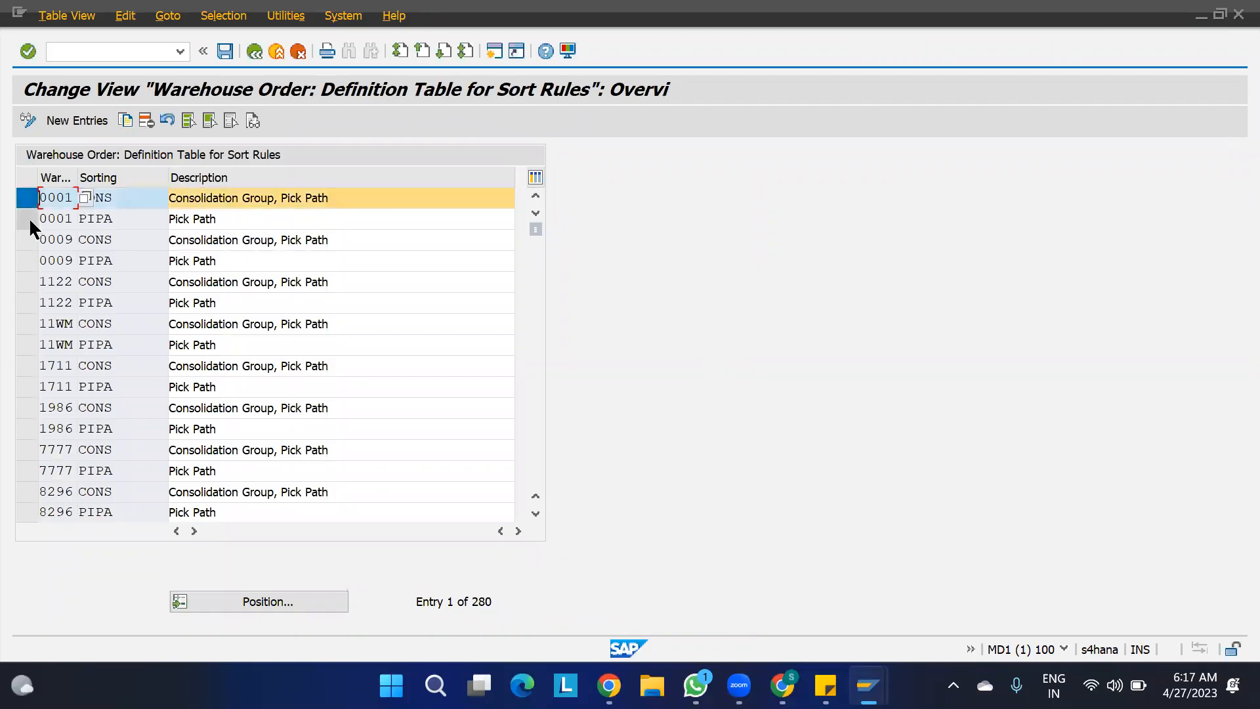
pyautogui.click(29, 218)
pyautogui.click(124, 121)
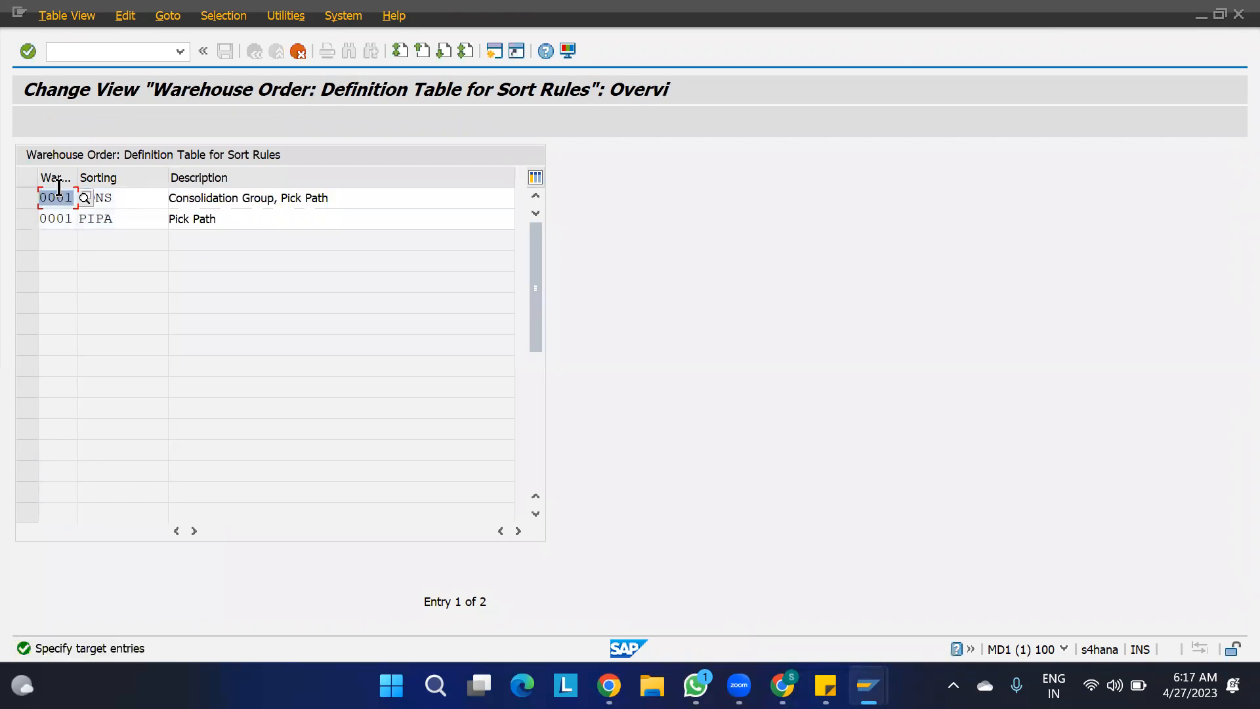
pyautogui.write('1100')
pyautogui.press('Tab')
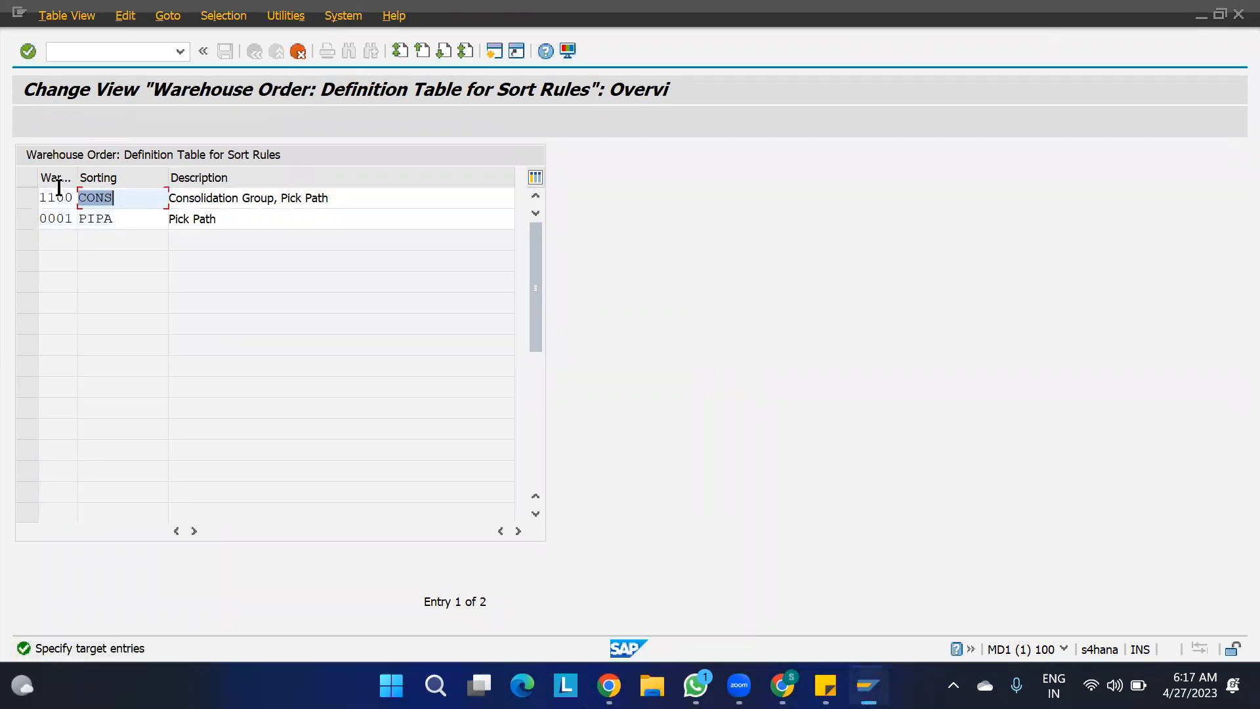
pyautogui.press('Tab')
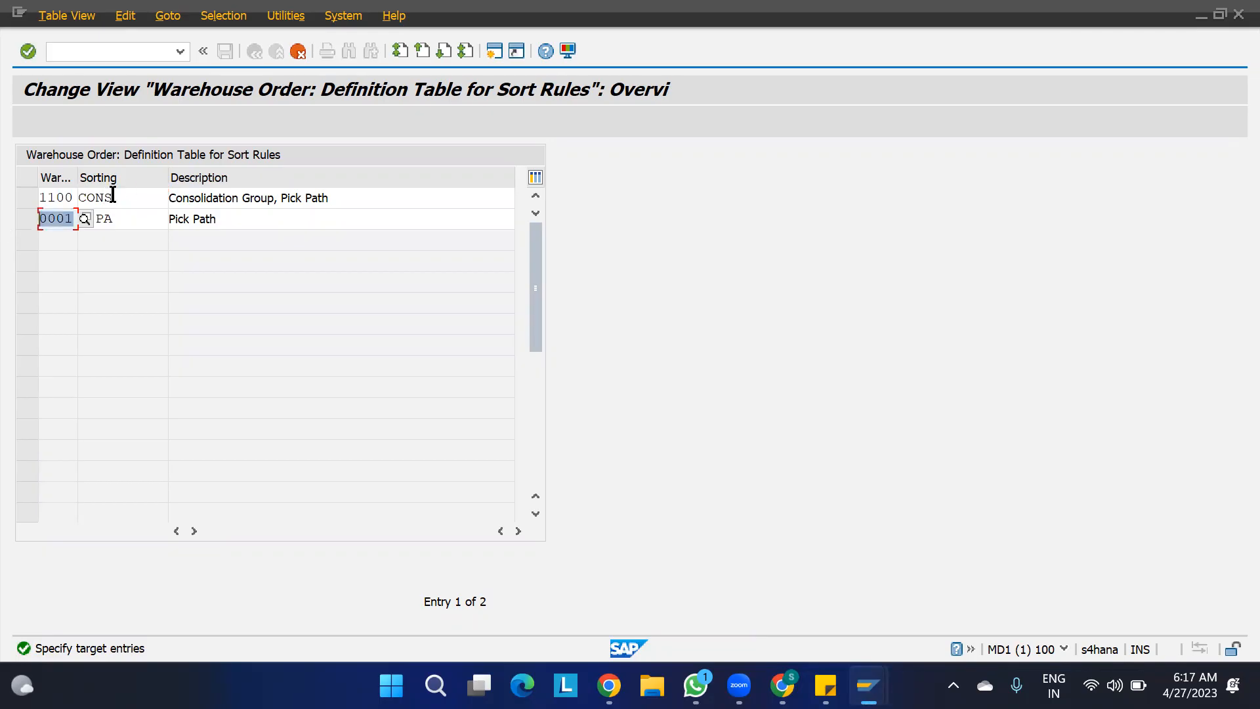
pyautogui.write('110')
pyautogui.press('Return')
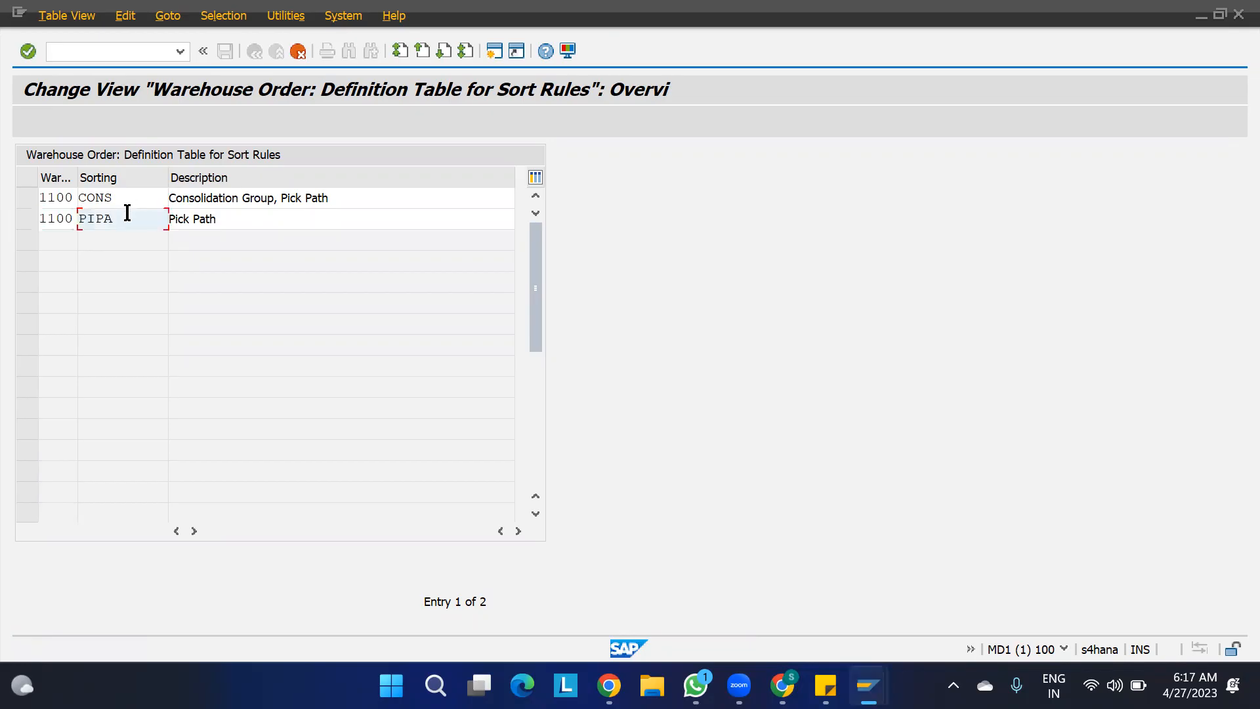
pyautogui.press('Return')
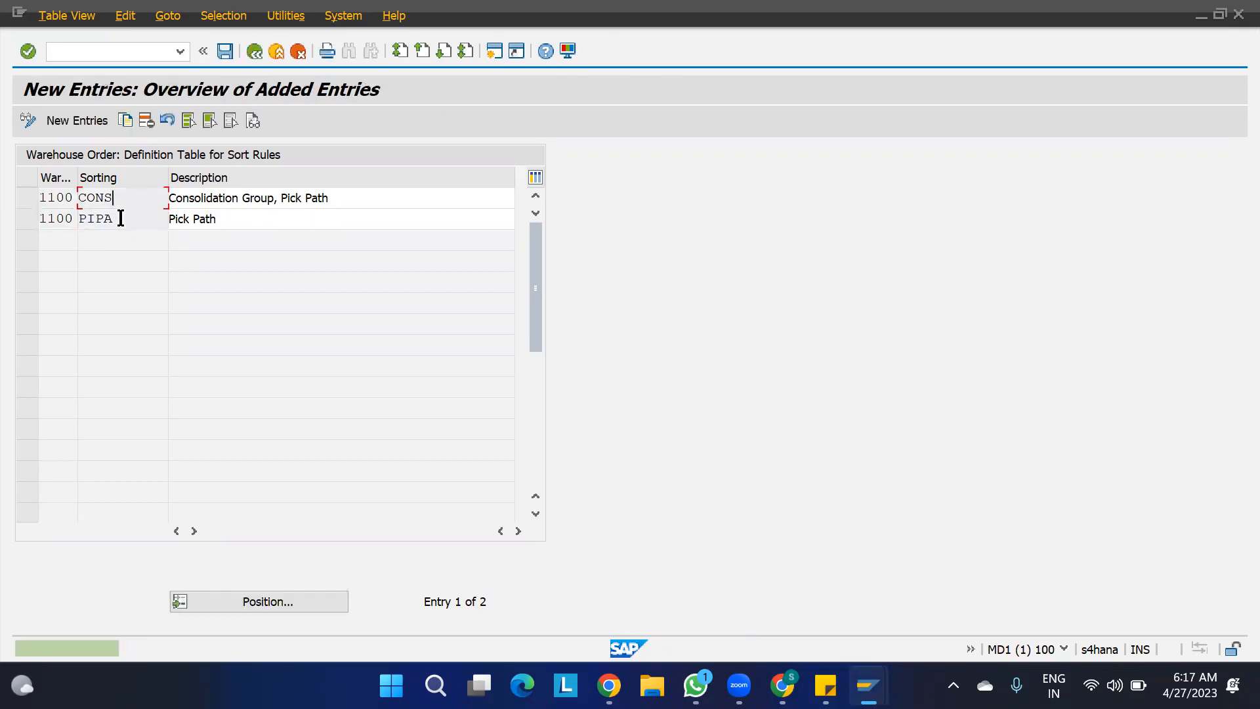
pyautogui.hotkey('ctrl', 's')
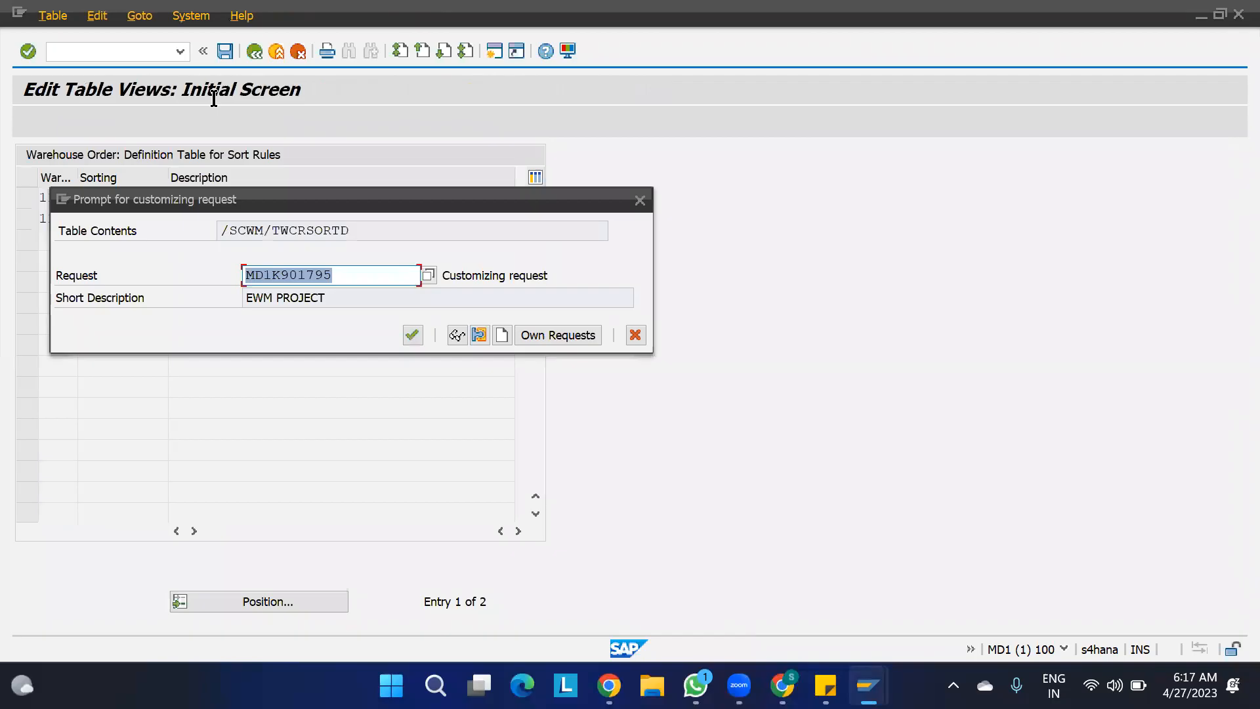
pyautogui.click(407, 336)
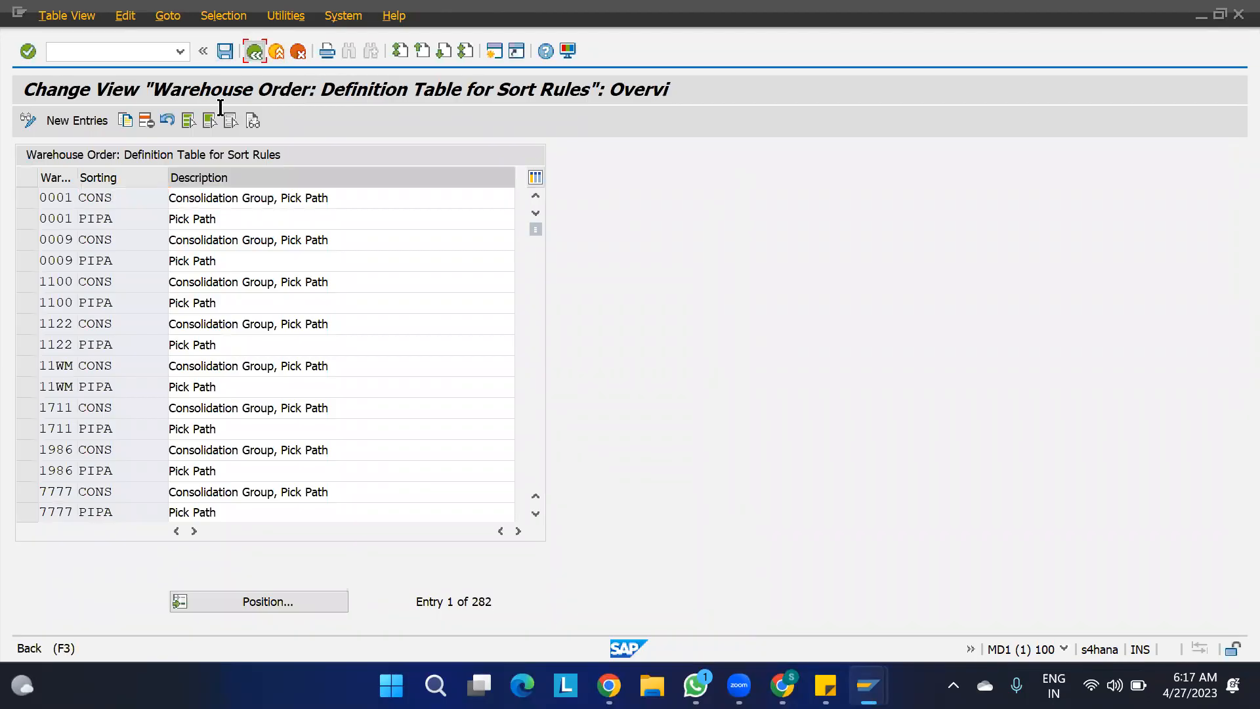
# - Open the Define Sort Fields activity and look up the available Sort Field values for warehouse 0001's first CONS entry
pyautogui.click(255, 51)
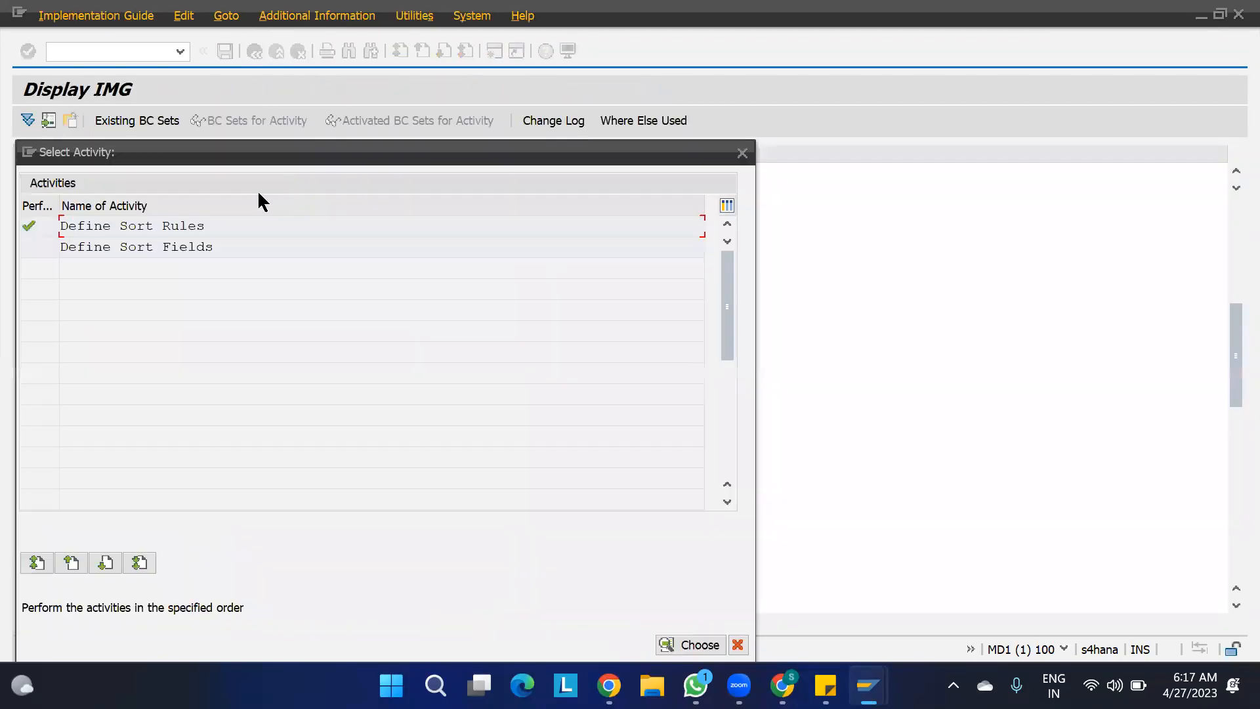
pyautogui.doubleClick(142, 246)
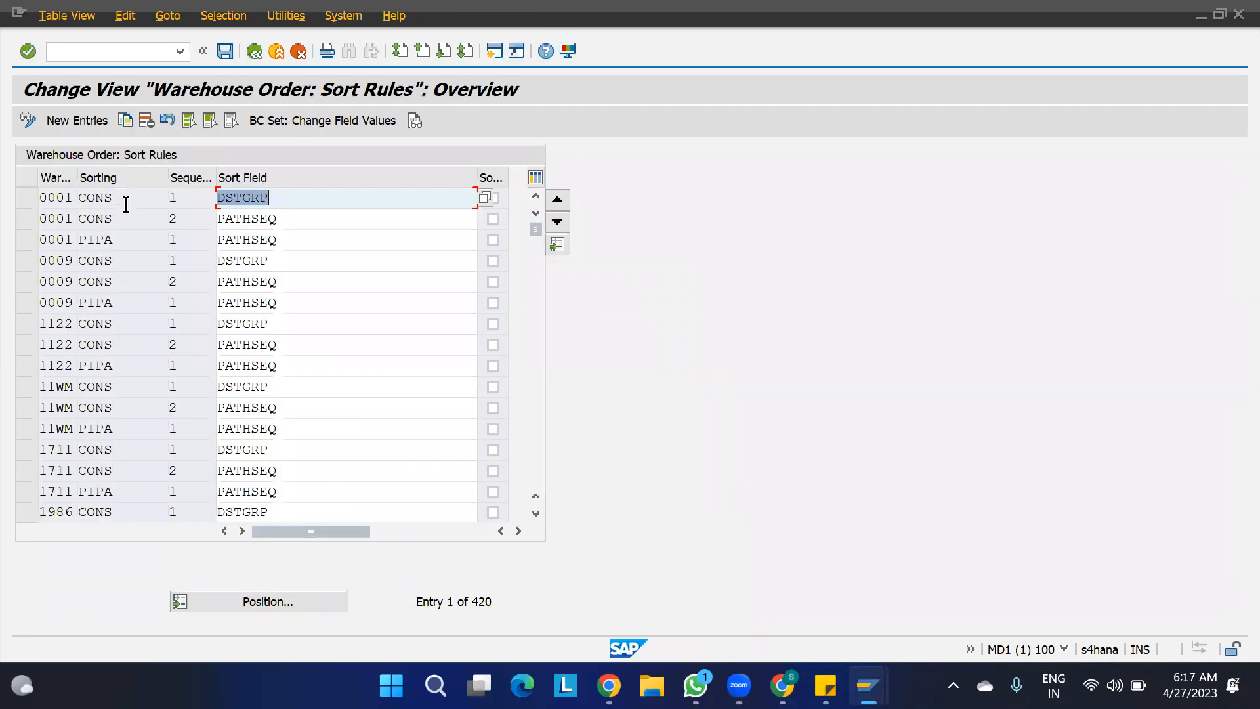
pyautogui.click(281, 197)
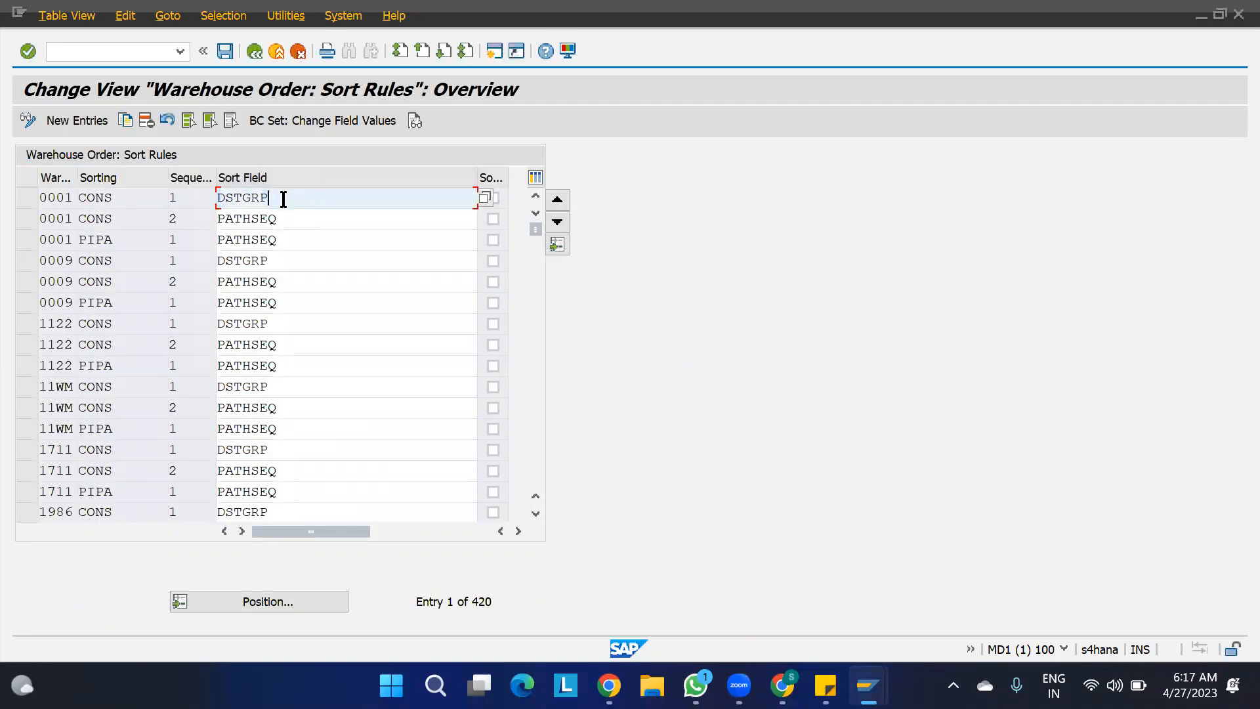
pyautogui.click(484, 197)
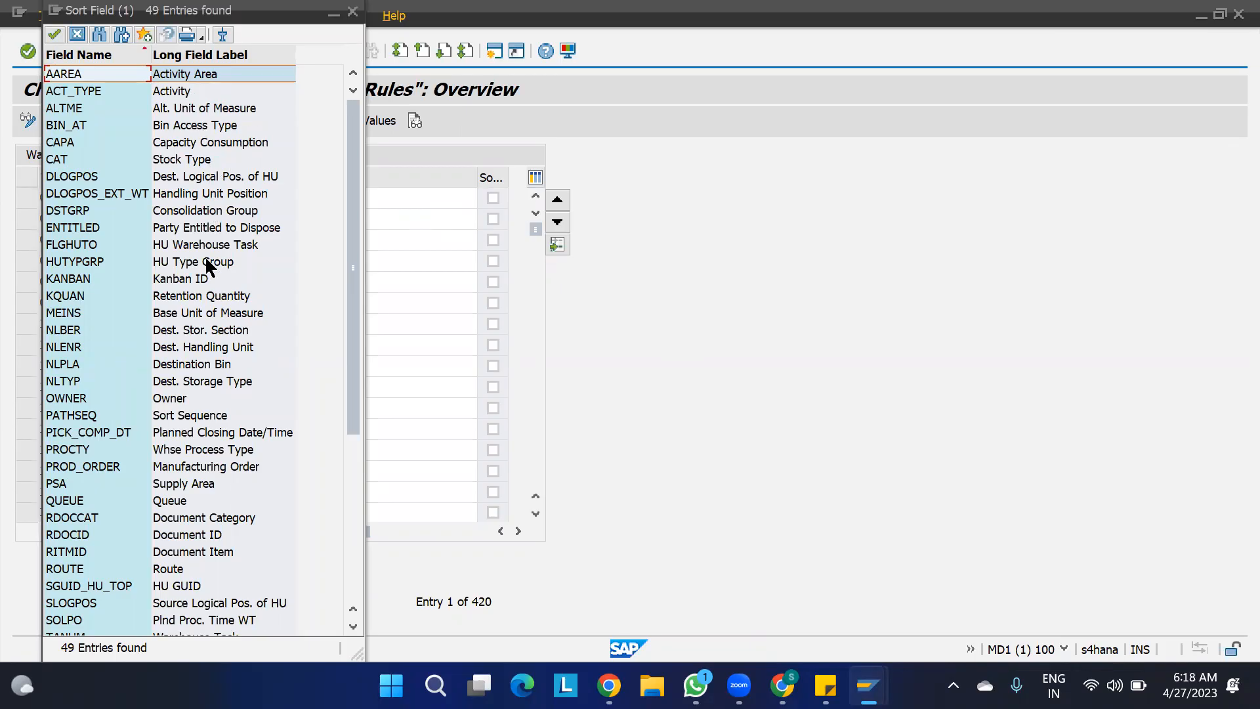
# - Review the remaining Sort Field values in the value list down to Certificate Number and close it
pyautogui.scroll(-1, 212, 309)
pyautogui.scroll(-5, 212, 313)
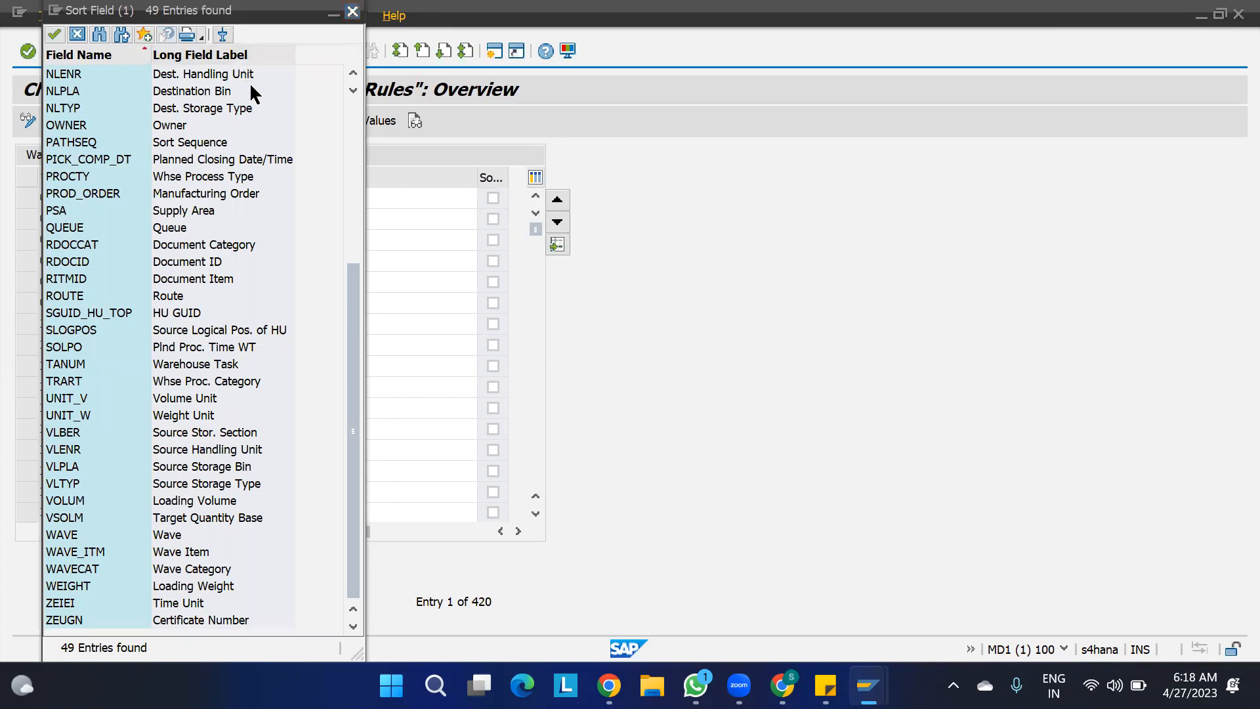
pyautogui.press('Escape')
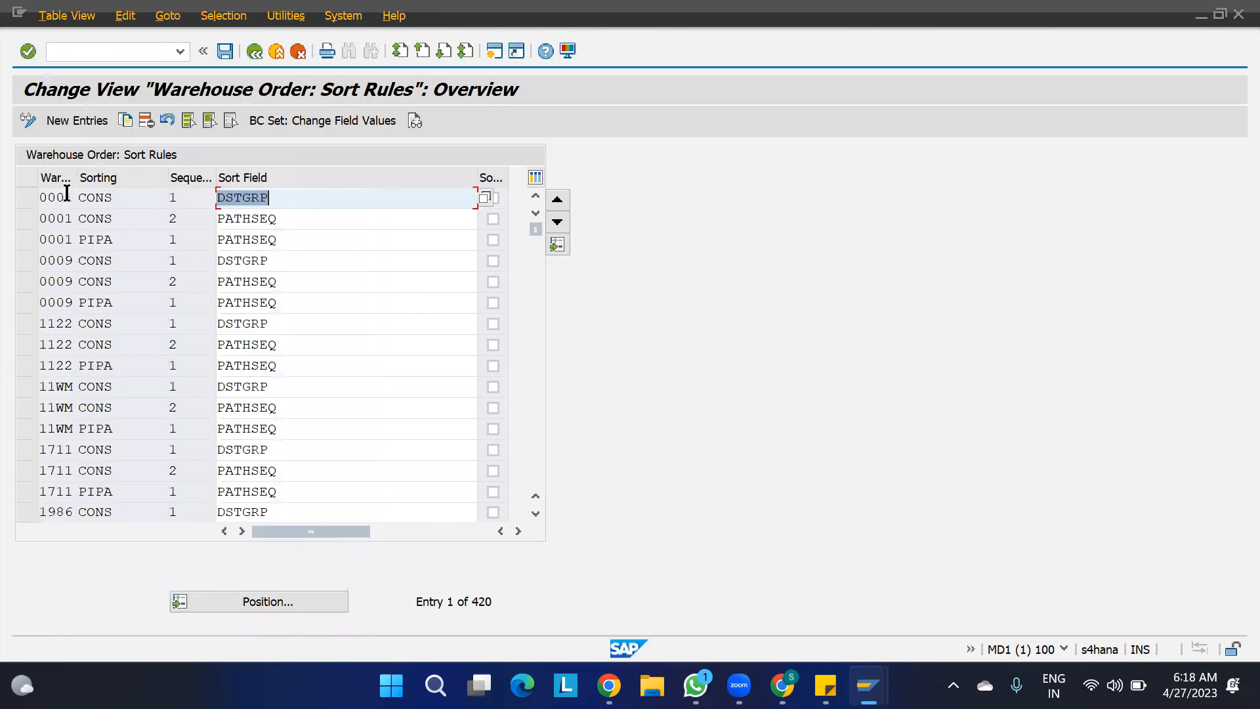
# - Copy warehouse 0001's three sort field entries, CONS 1, CONS 2 and PIPA 1, to warehouse 1100
pyautogui.click(27, 197)
pyautogui.click(27, 220)
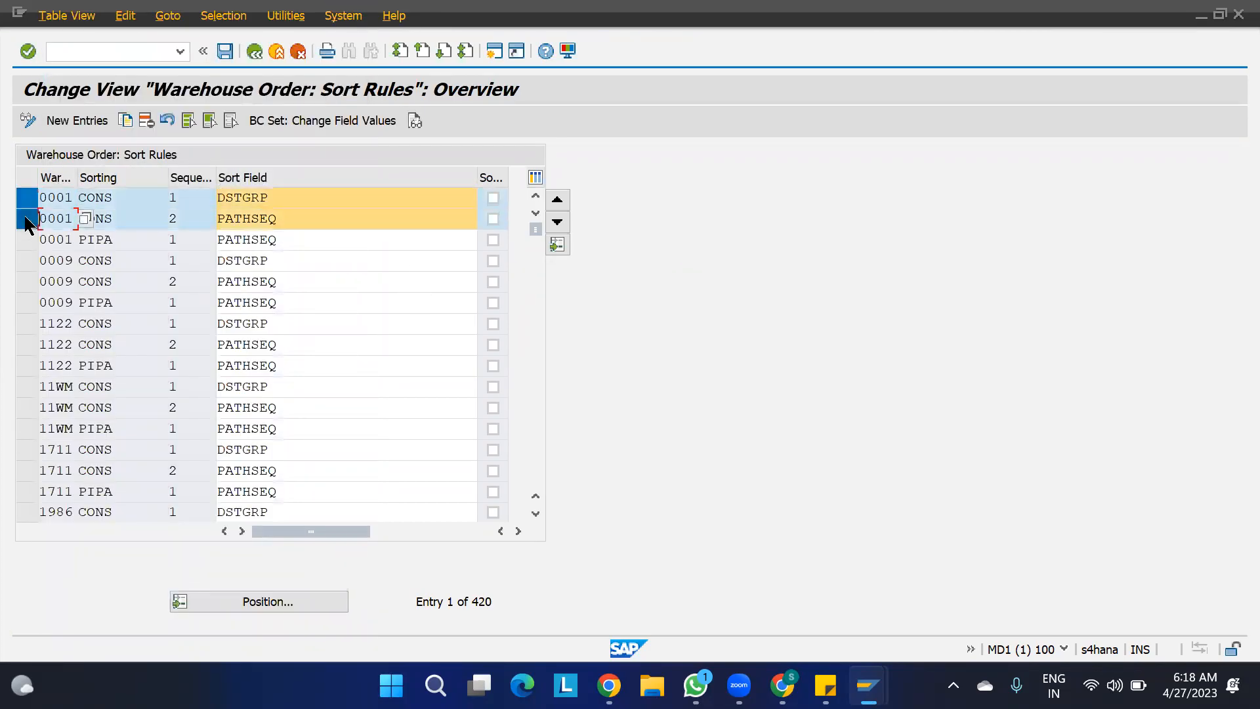
pyautogui.click(25, 236)
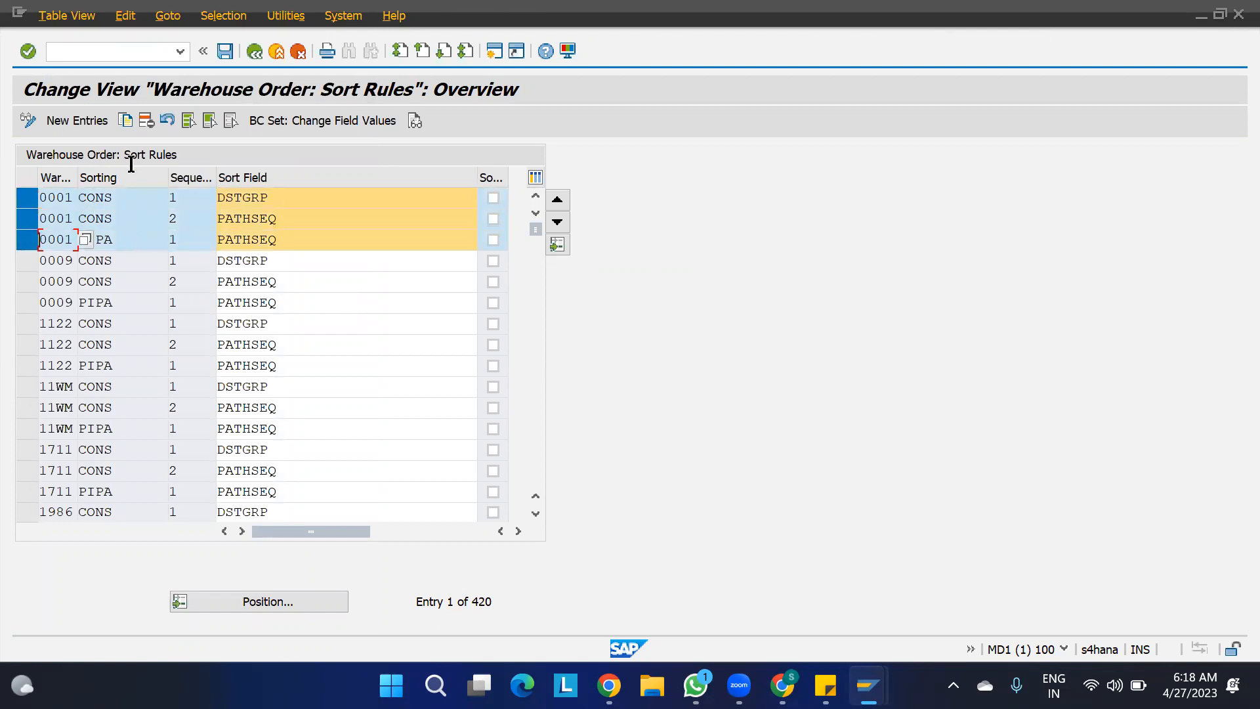
pyautogui.click(131, 123)
pyautogui.write('1100')
pyautogui.press('Tab')
pyautogui.click(71, 219)
pyautogui.moveTo(71, 218); pyautogui.dragTo(8, 227)
pyautogui.write('1100')
pyautogui.press('Tab')
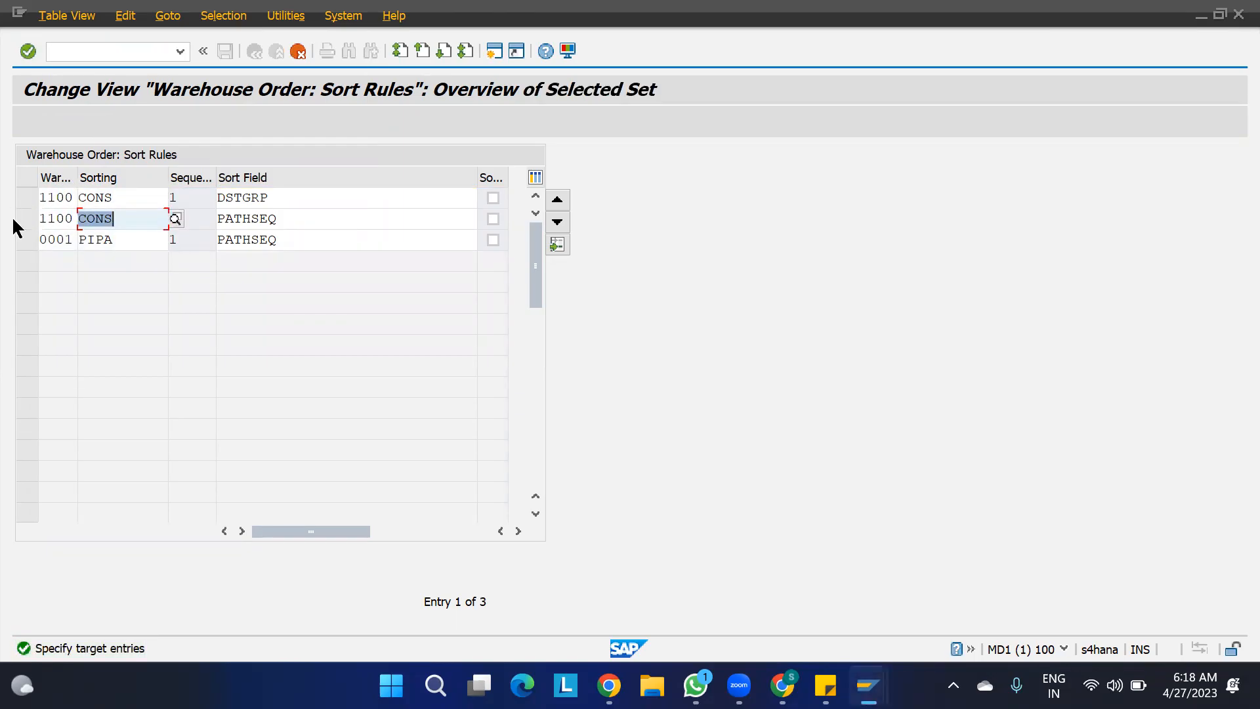
pyautogui.moveTo(68, 239); pyautogui.dragTo(14, 244)
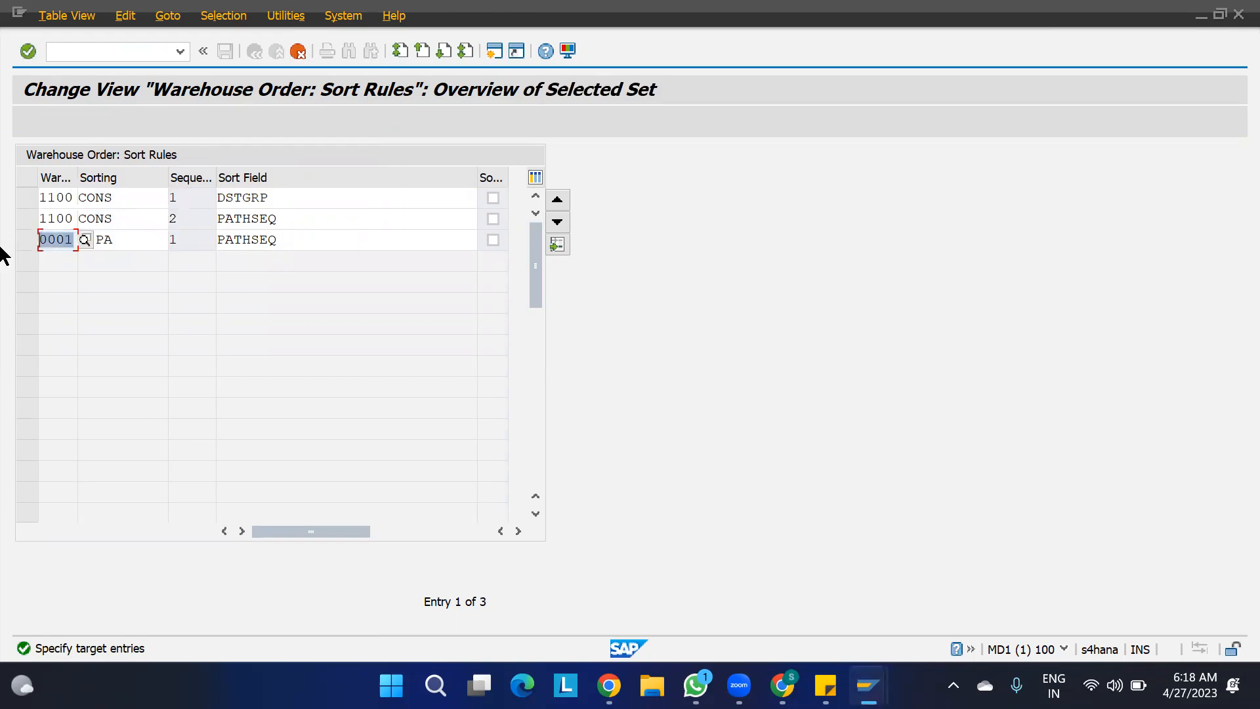
pyautogui.write('1100')
pyautogui.press('Return')
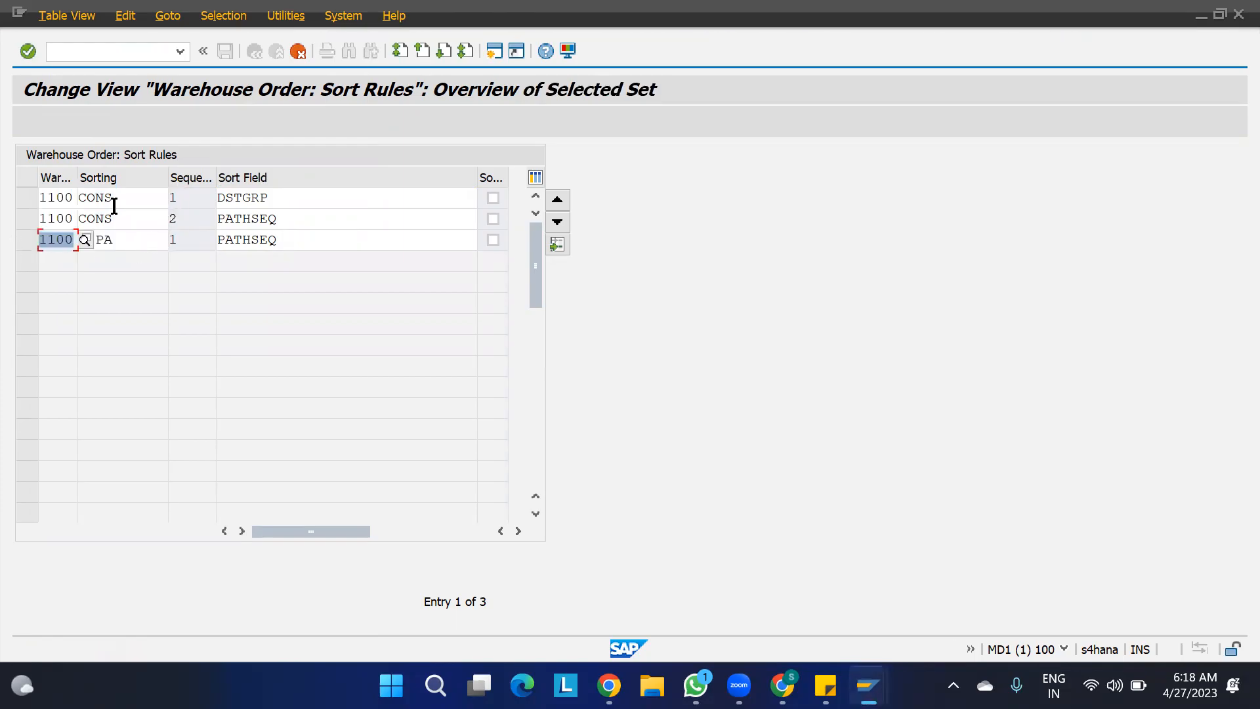
pyautogui.press('Return')
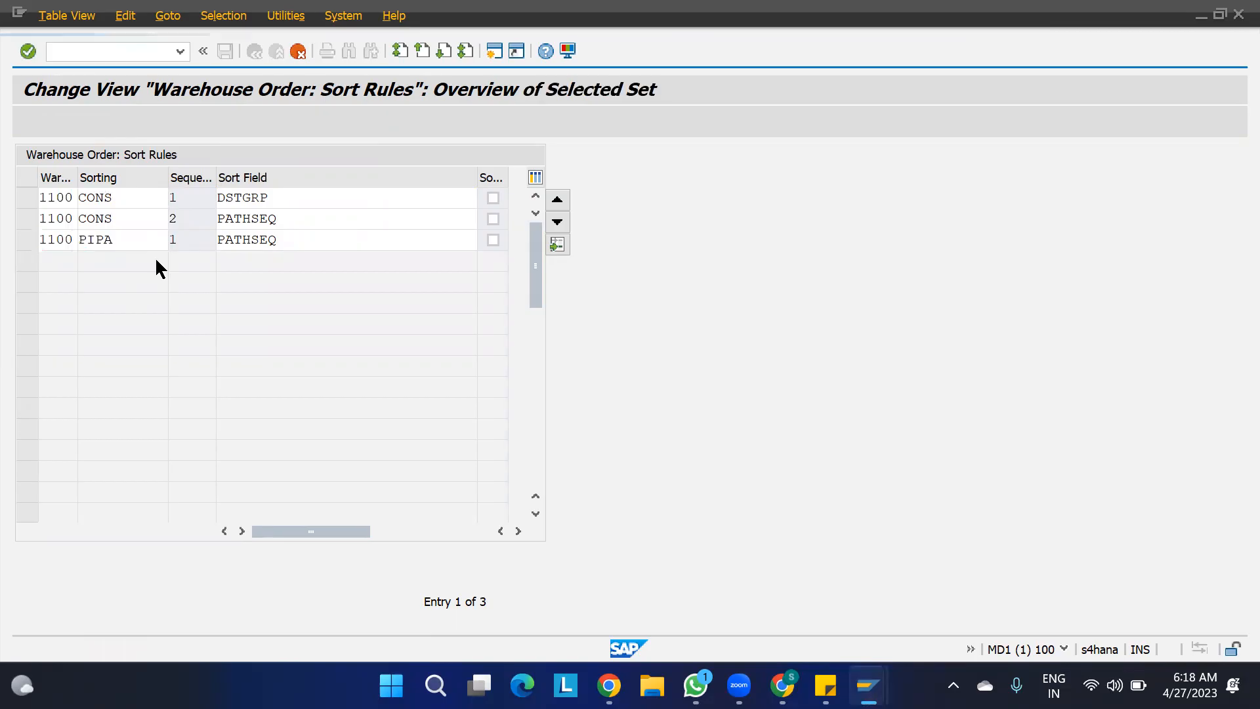
# - Save the copied sort field entries in the EWM PROJECT customizing request and return to the IMG structure
pyautogui.hotkey('ctrl', 's')
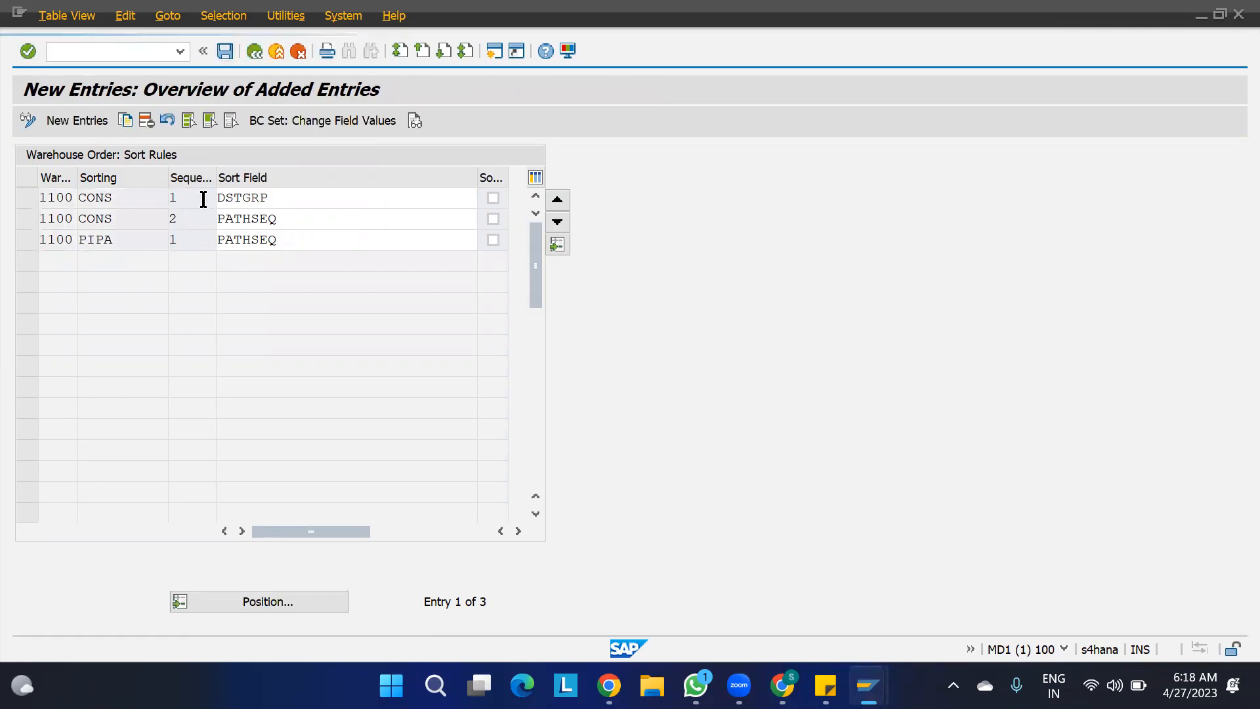
pyautogui.click(413, 337)
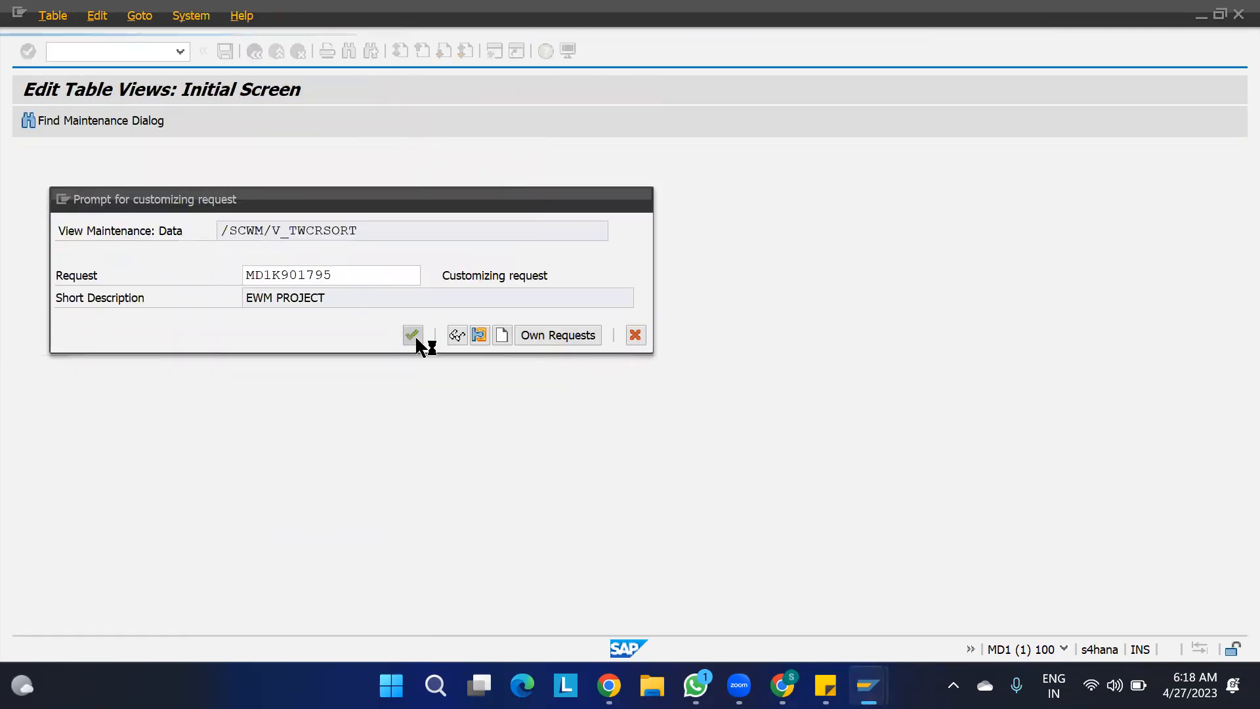
pyautogui.press('F3')
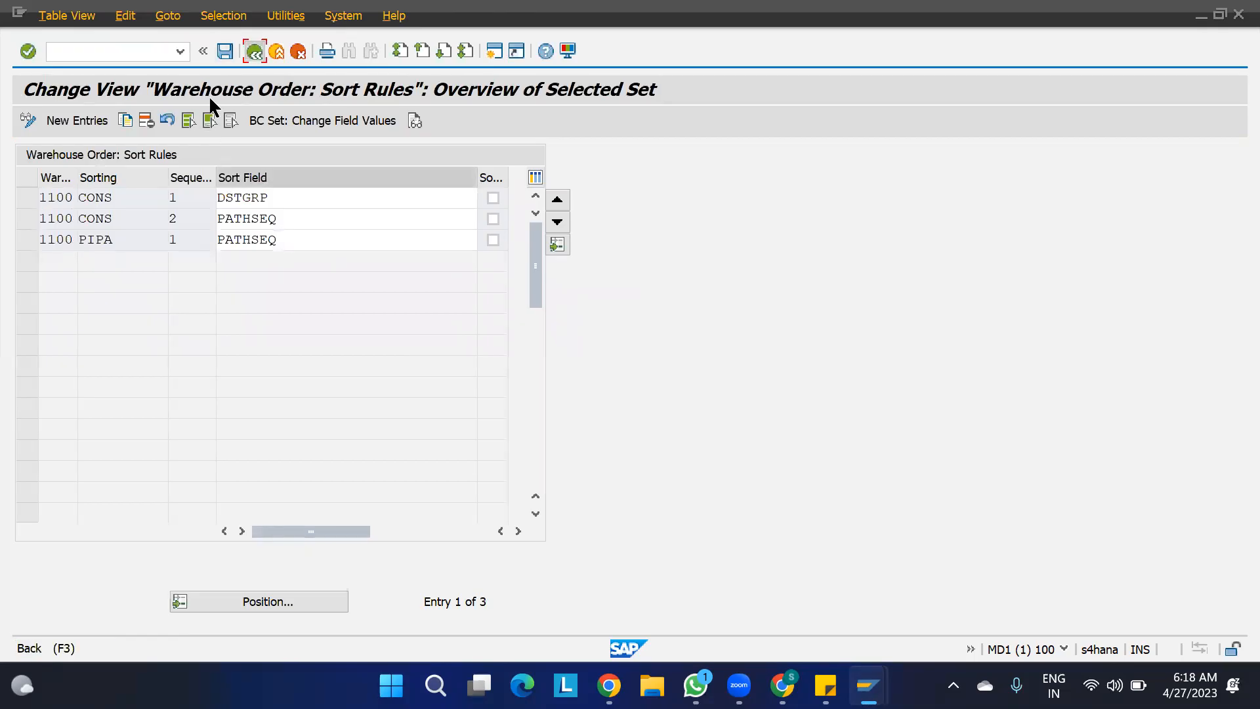
pyautogui.press('F3')
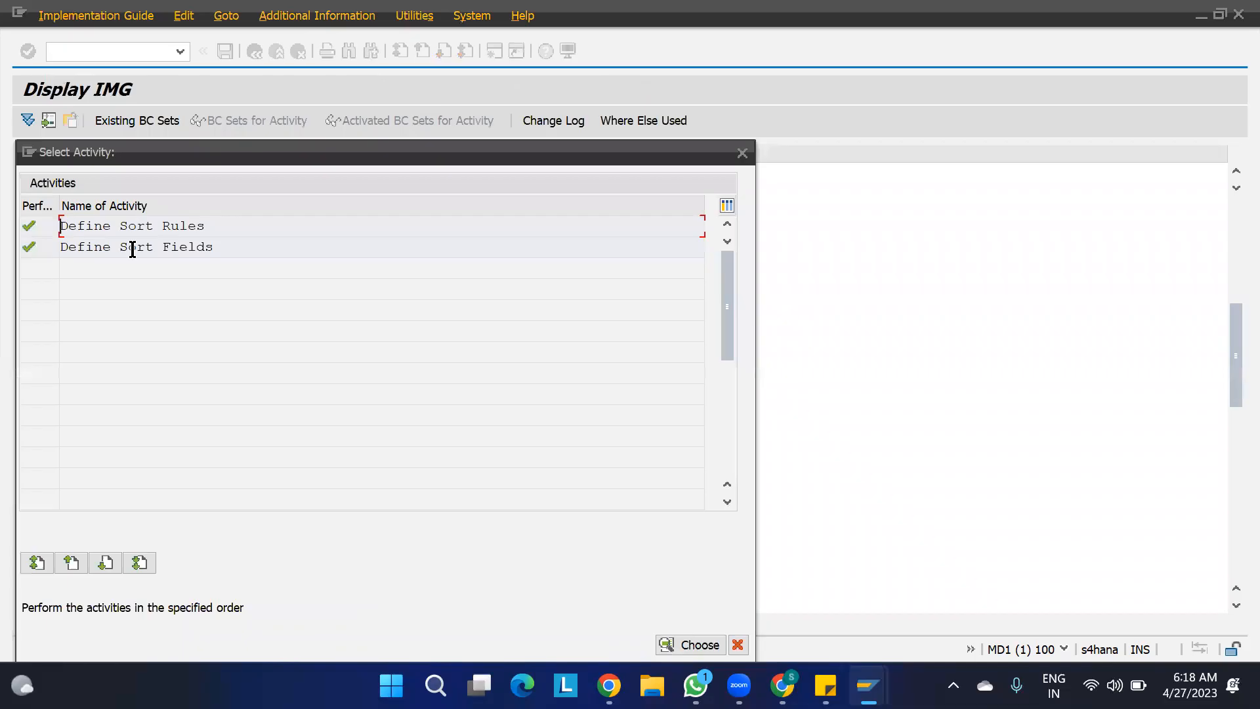
pyautogui.click(742, 154)
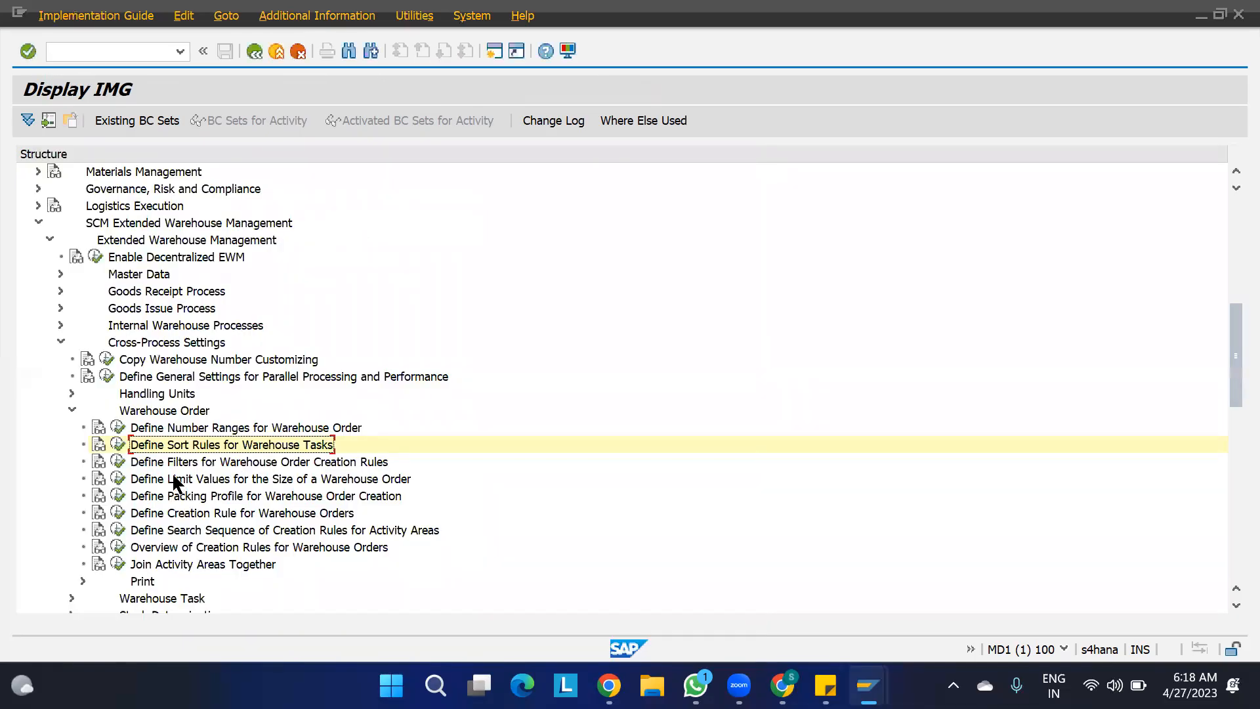
# - Execute Define Packing Profile for Warehouse Order Creation and start a new entry for warehouse 1100 with packing profile PP01
pyautogui.click(183, 496)
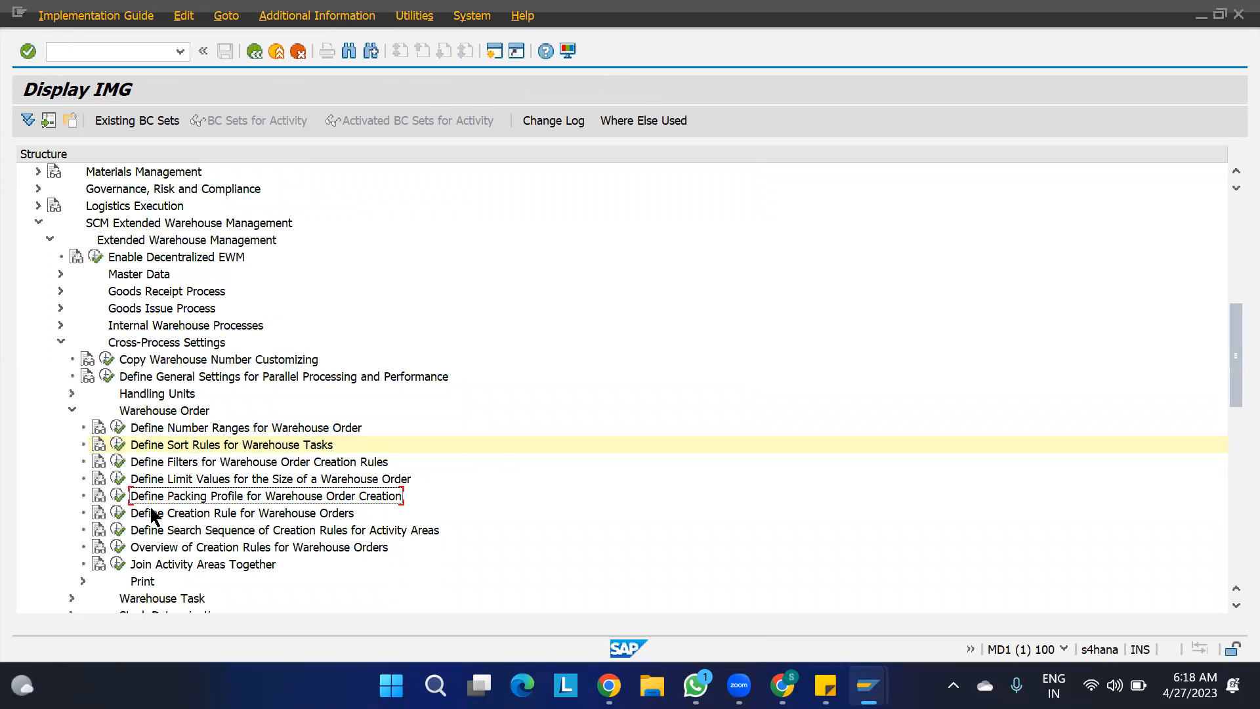
pyautogui.click(119, 495)
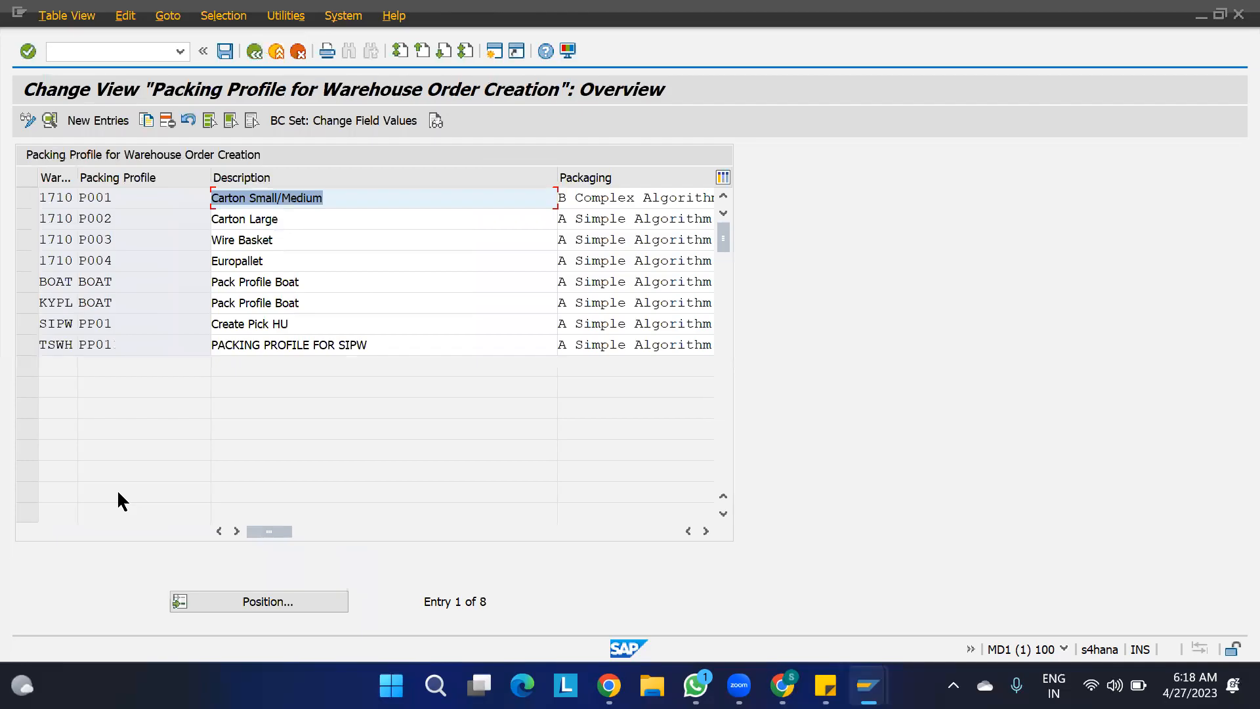
pyautogui.click(98, 121)
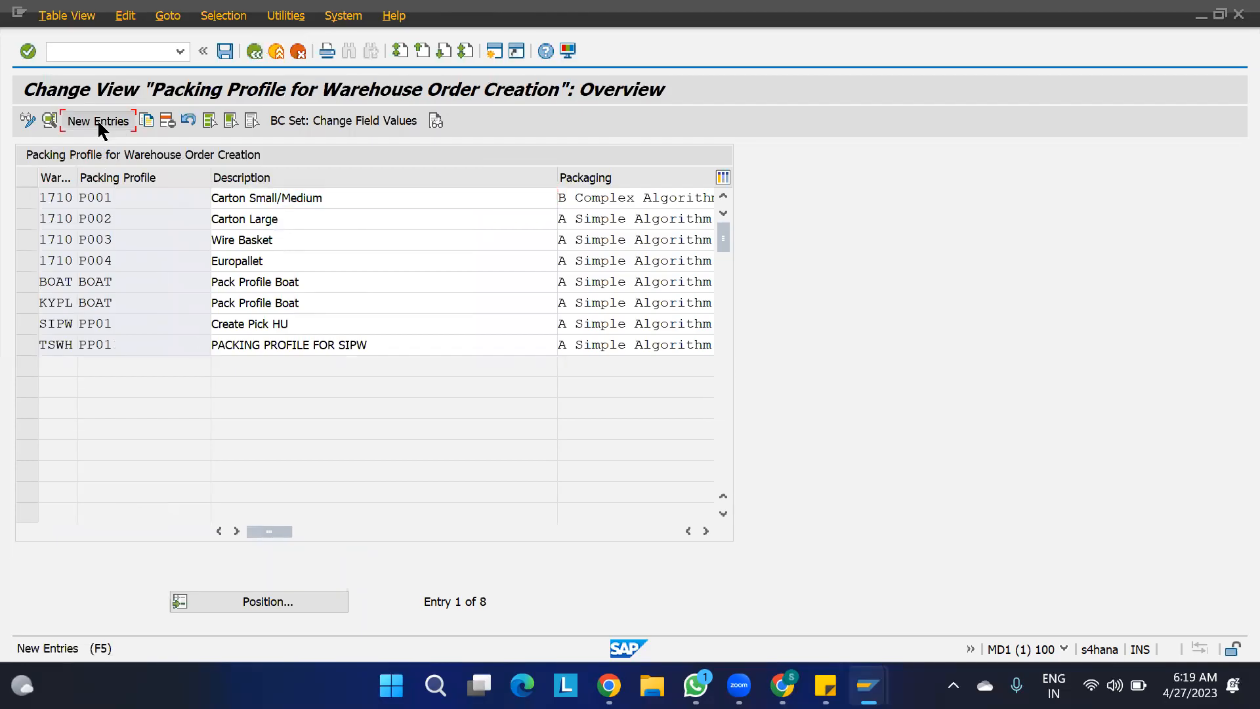
pyautogui.write('1100')
pyautogui.press('Tab')
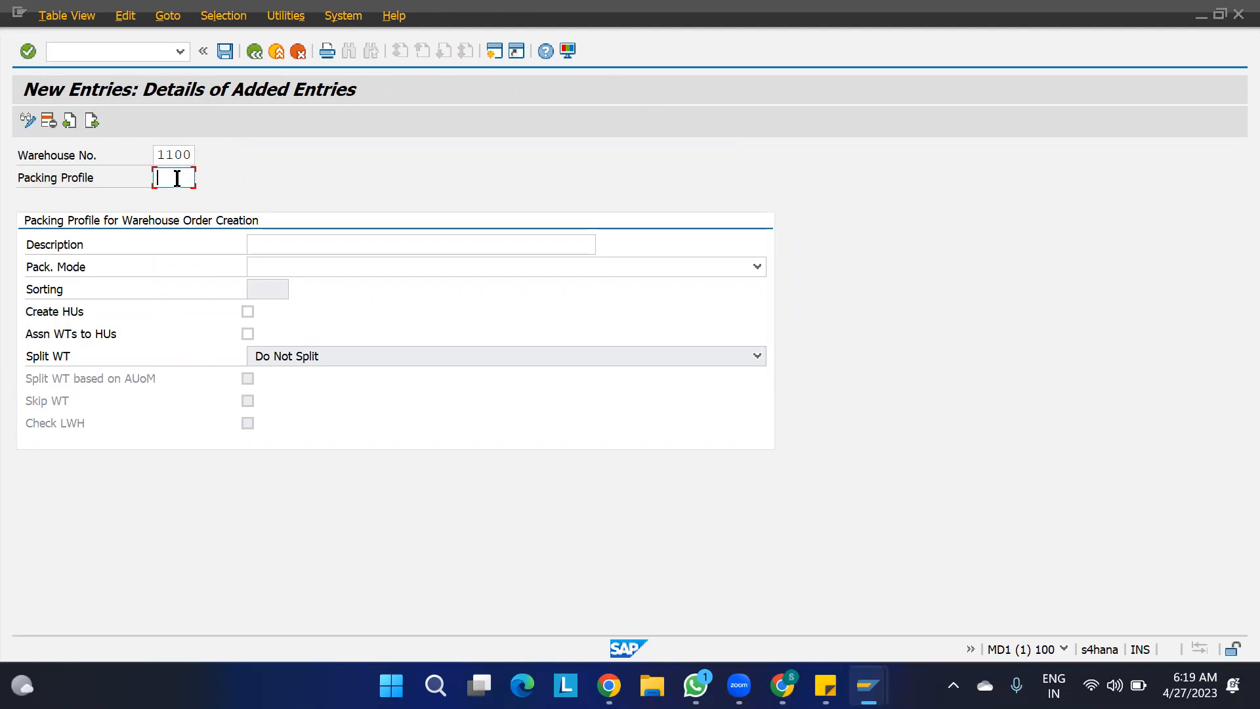
pyautogui.write('PP01')
# - Enter "1100-PACK PROFILE" as the description of packing profile PP01
pyautogui.click(273, 246)
pyautogui.write('W')
pyautogui.press('BackSpace')
pyautogui.write('1100-PCK PRO')
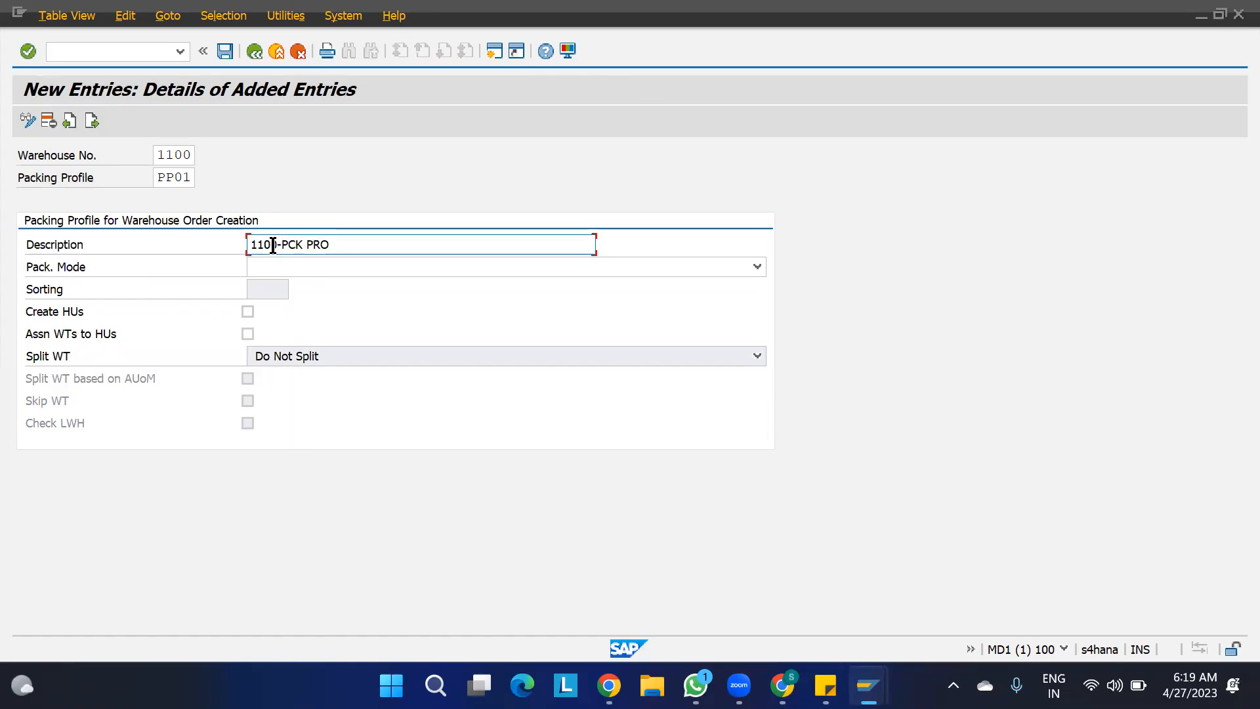
pyautogui.write('FILE')
pyautogui.click(289, 247)
pyautogui.write('A')
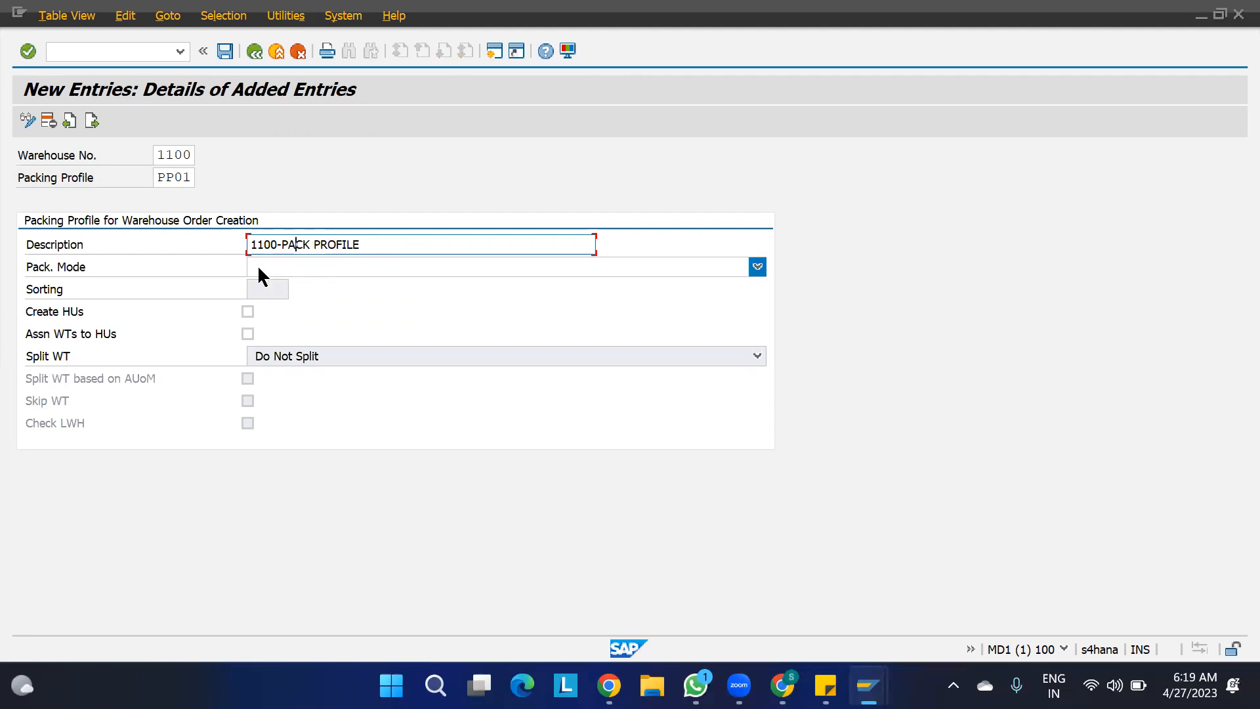
# - Set the packing mode to A Simple Algorithm, enable Create HUs and Assn WTs to HUs, and choose PIPA as the sorting
pyautogui.click(318, 266)
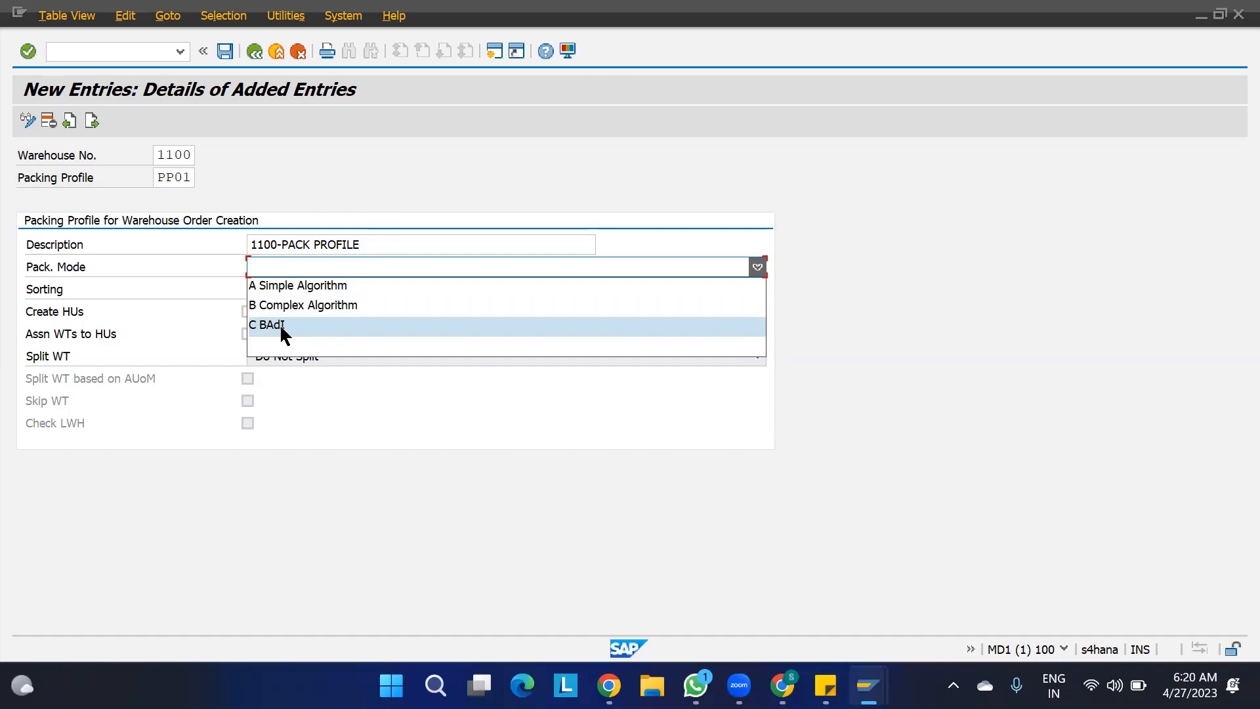
pyautogui.click(295, 287)
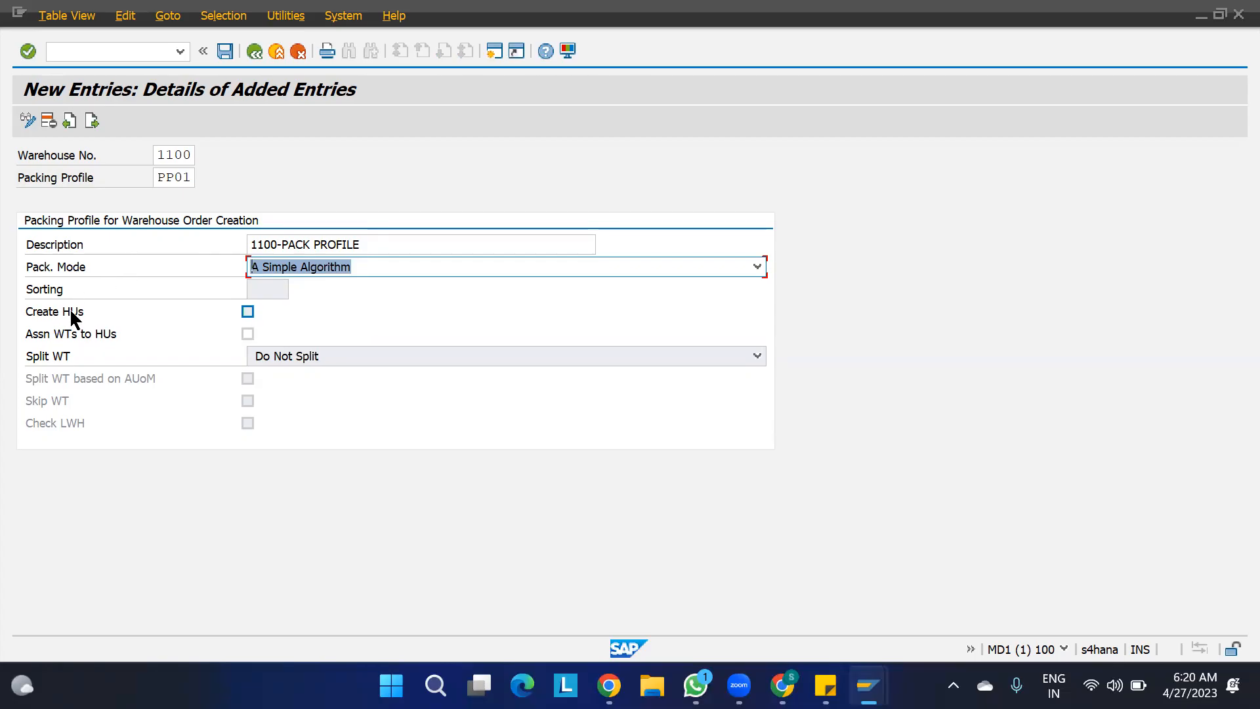
pyautogui.click(248, 312)
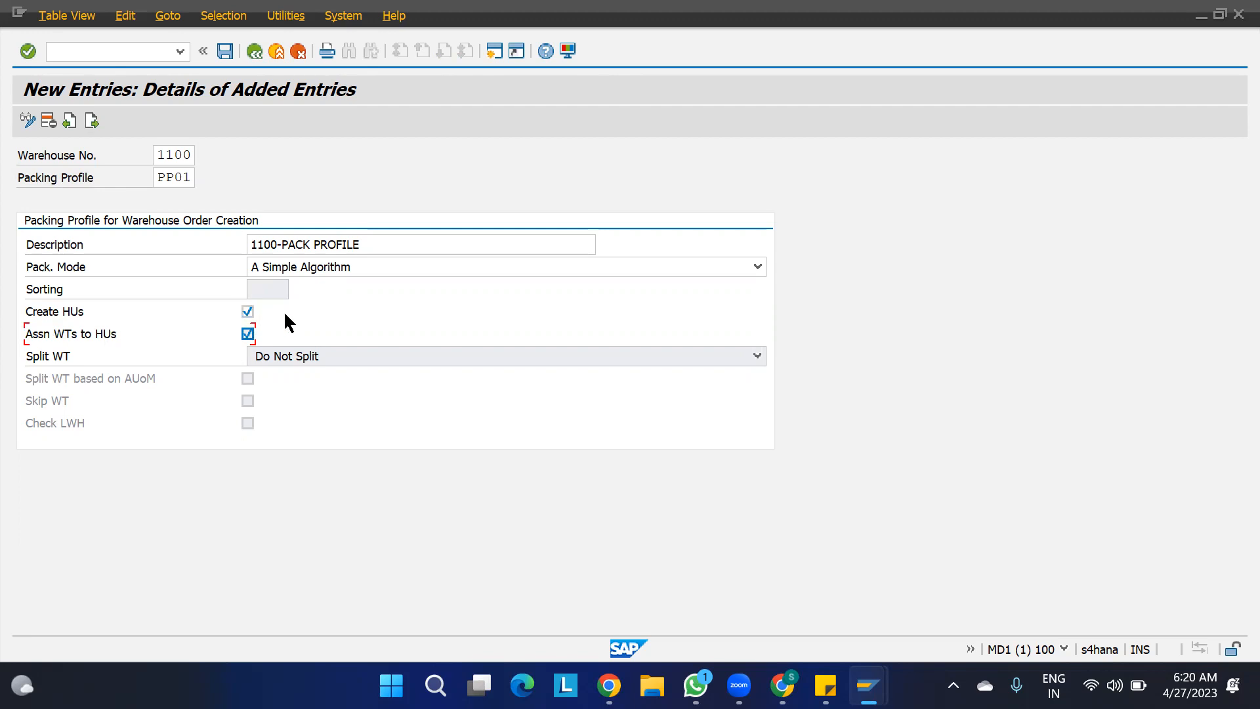
pyautogui.press('Return')
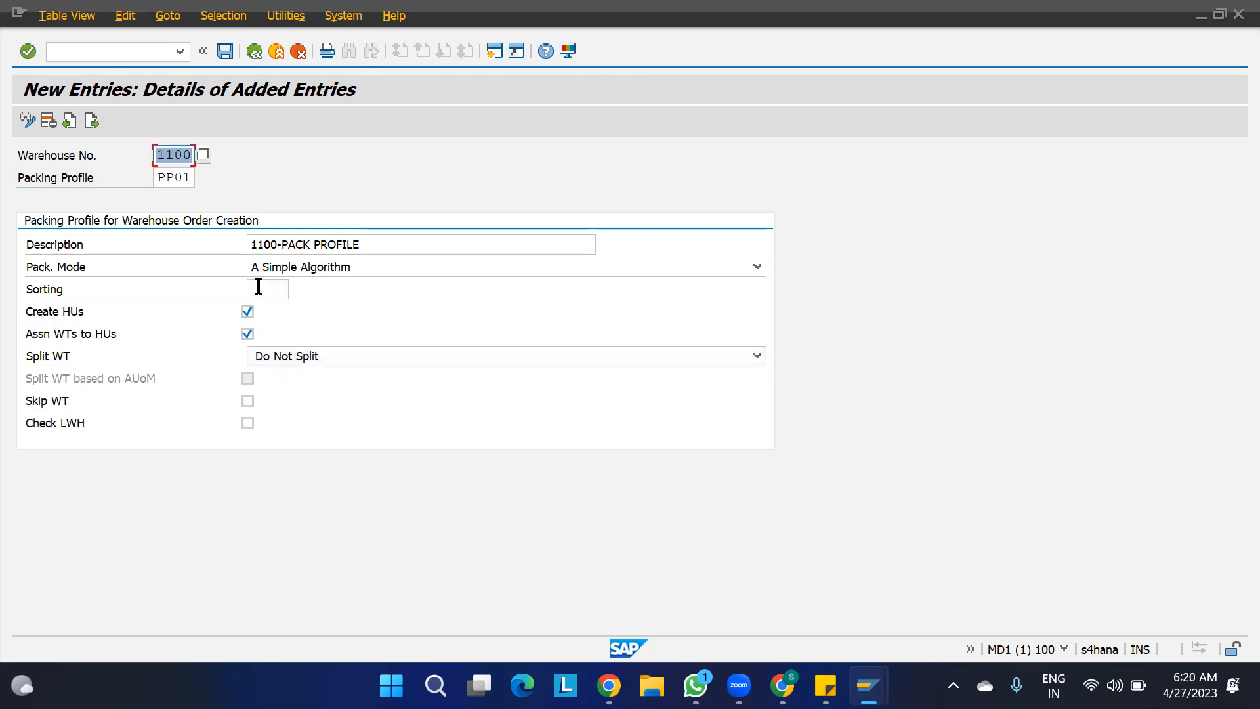
pyautogui.click(271, 290)
pyautogui.click(296, 290)
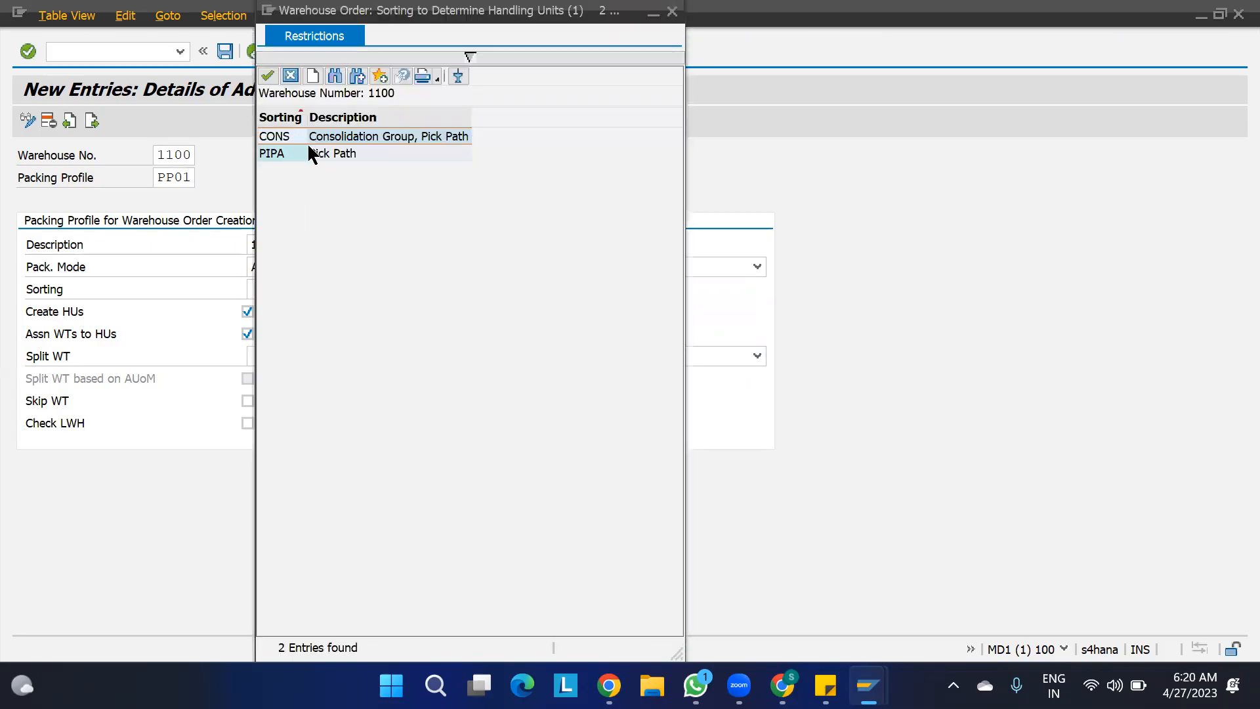
pyautogui.doubleClick(327, 150)
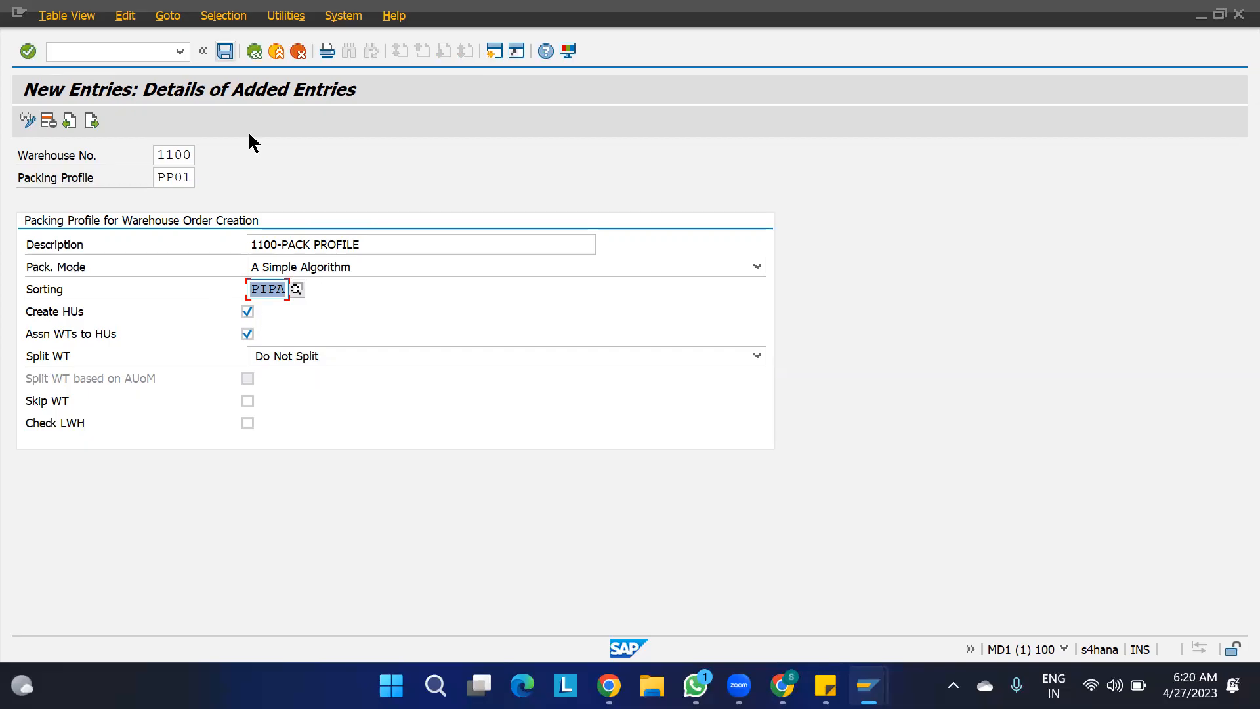
# - Save packing profile PP01 in the EWM PROJECT customizing request and return to the IMG structure
pyautogui.hotkey('ctrl', 's')
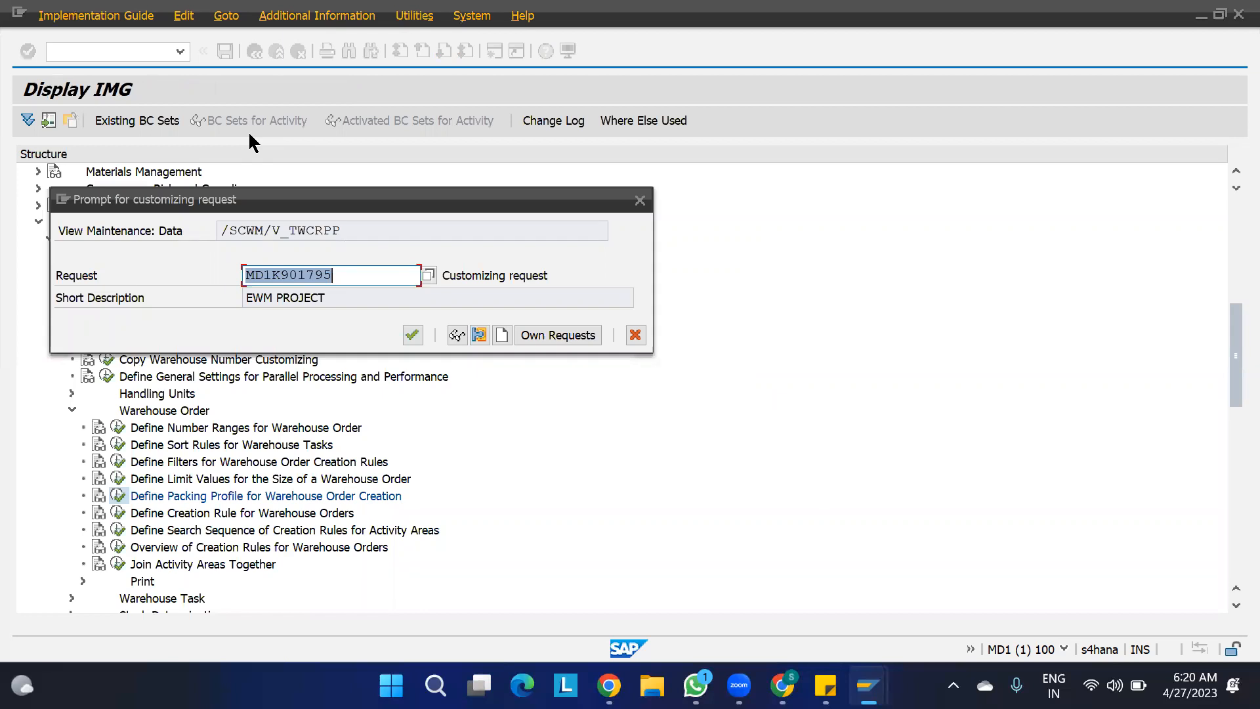
pyautogui.click(413, 335)
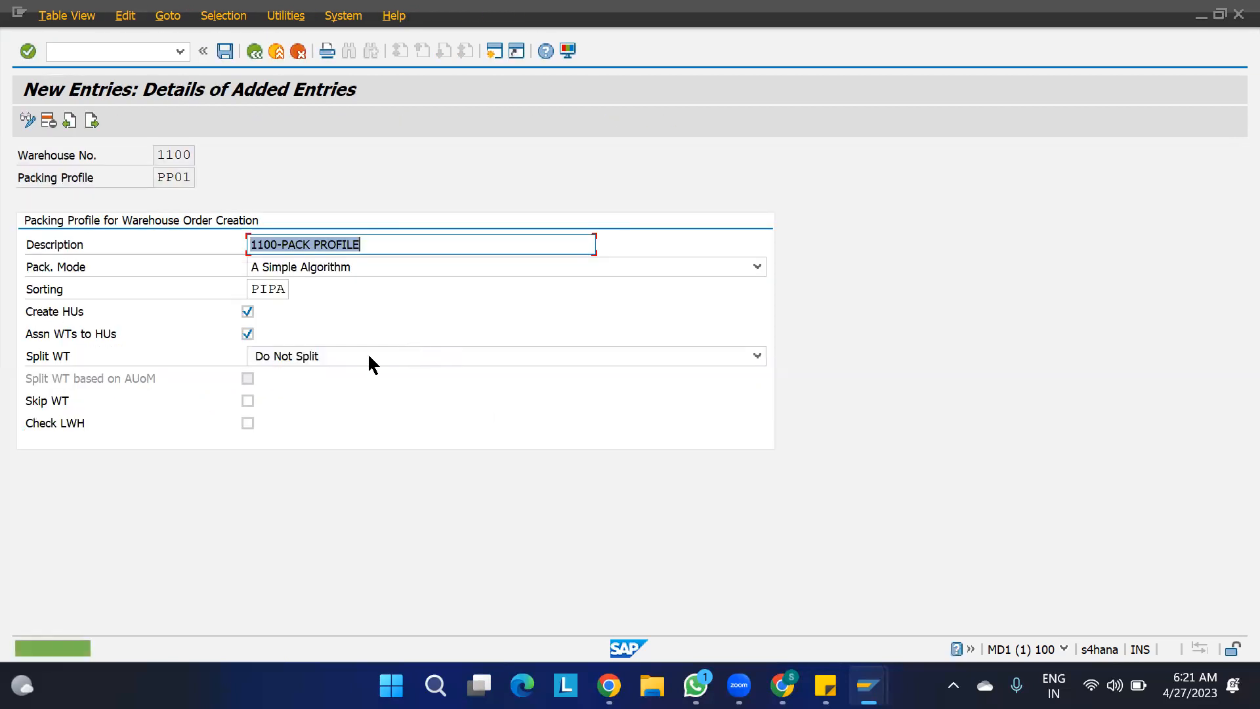
pyautogui.press('F3')
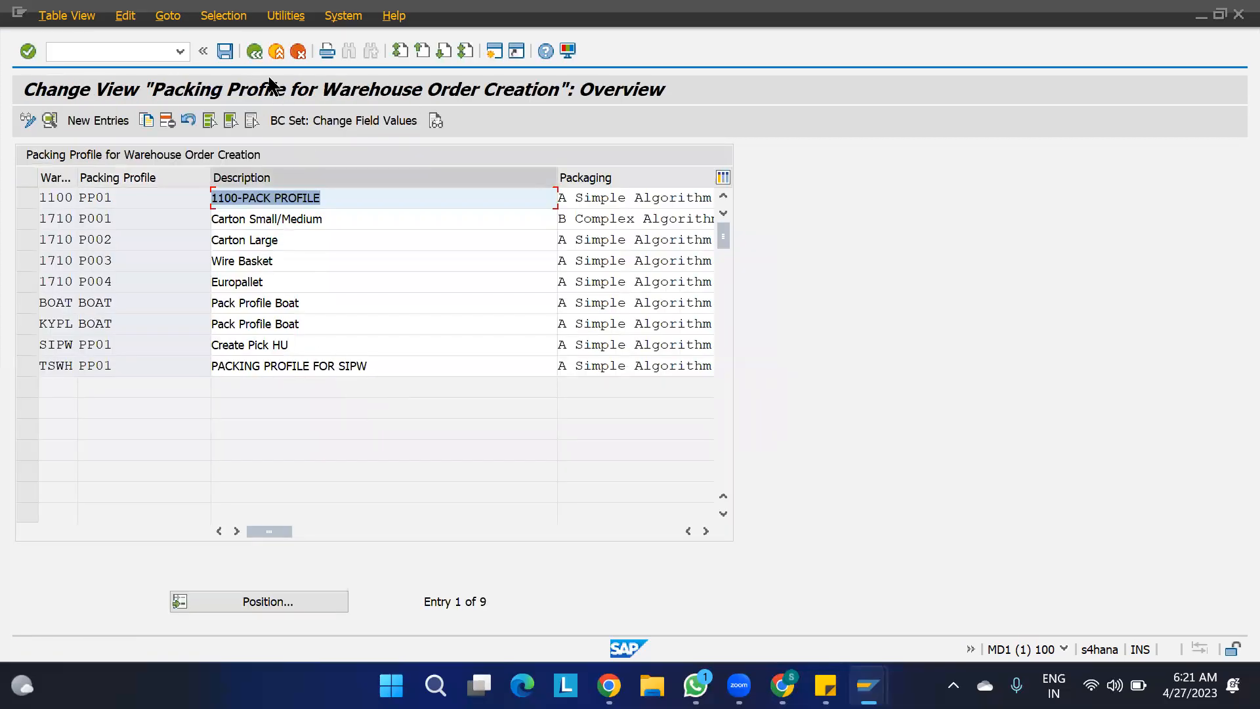
pyautogui.click(255, 51)
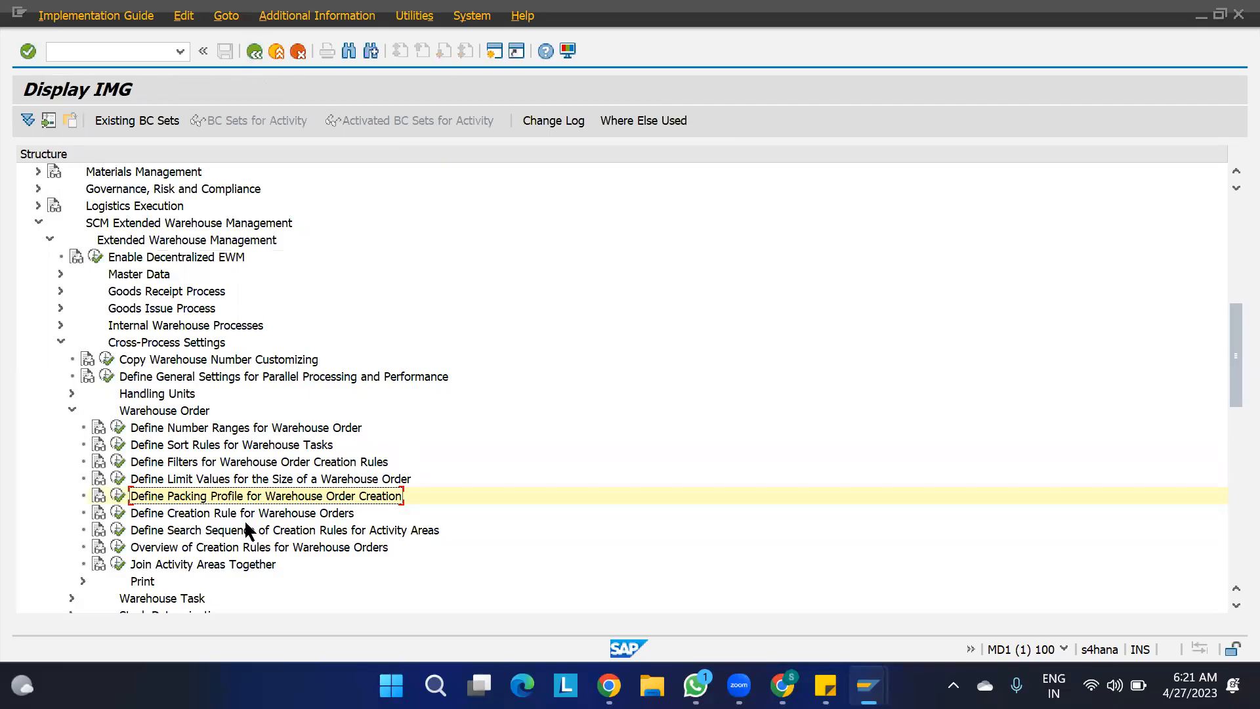
# - Execute Define Creation Rule for Warehouse Orders and position the list at warehouse 1100
pyautogui.click(206, 513)
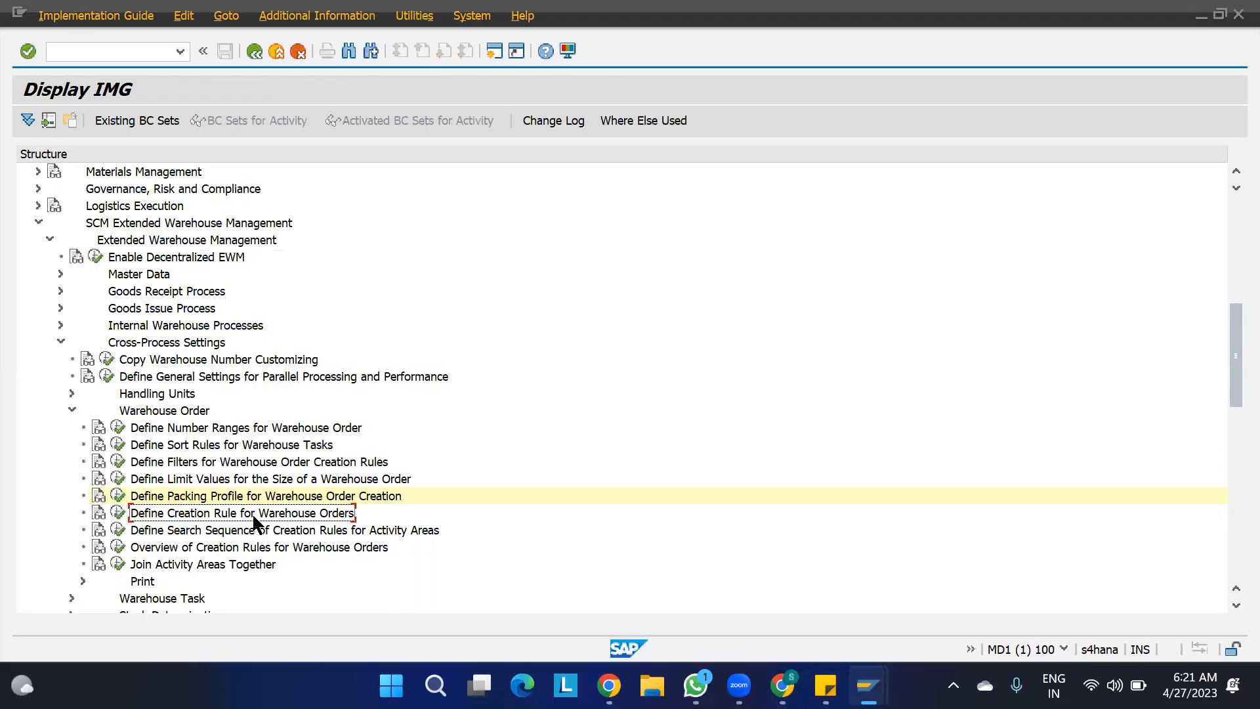
pyautogui.click(118, 513)
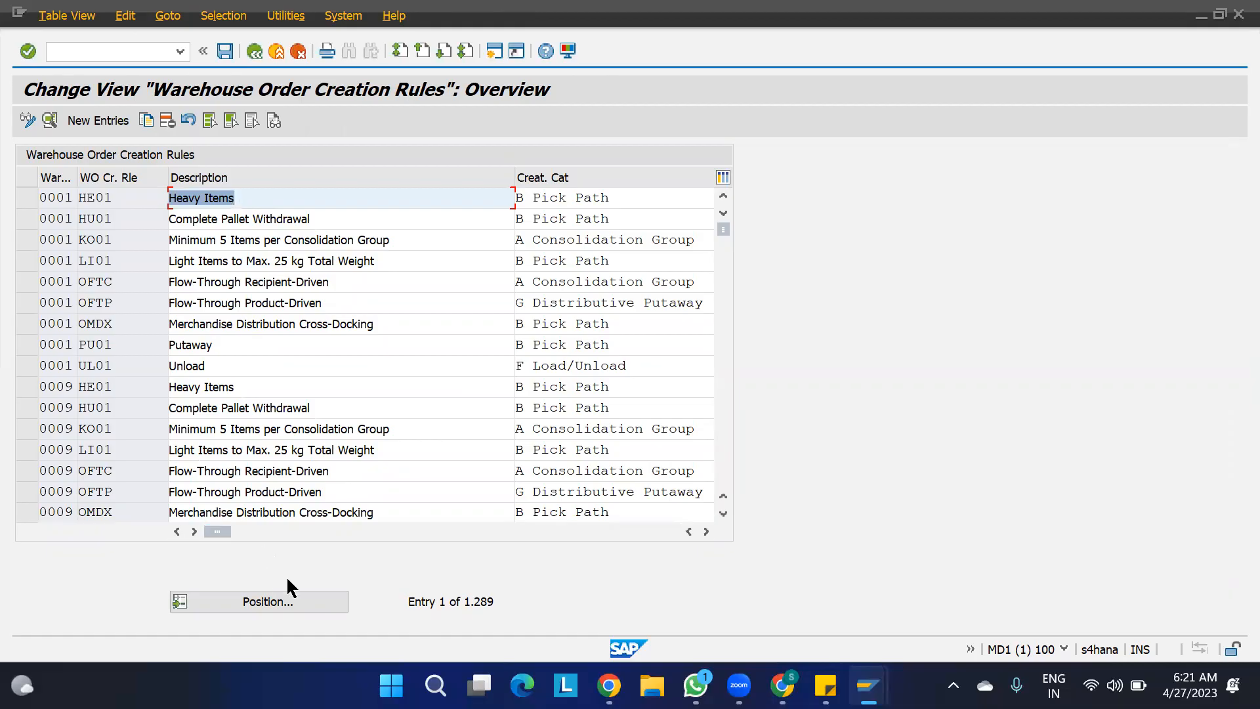
pyautogui.click(280, 606)
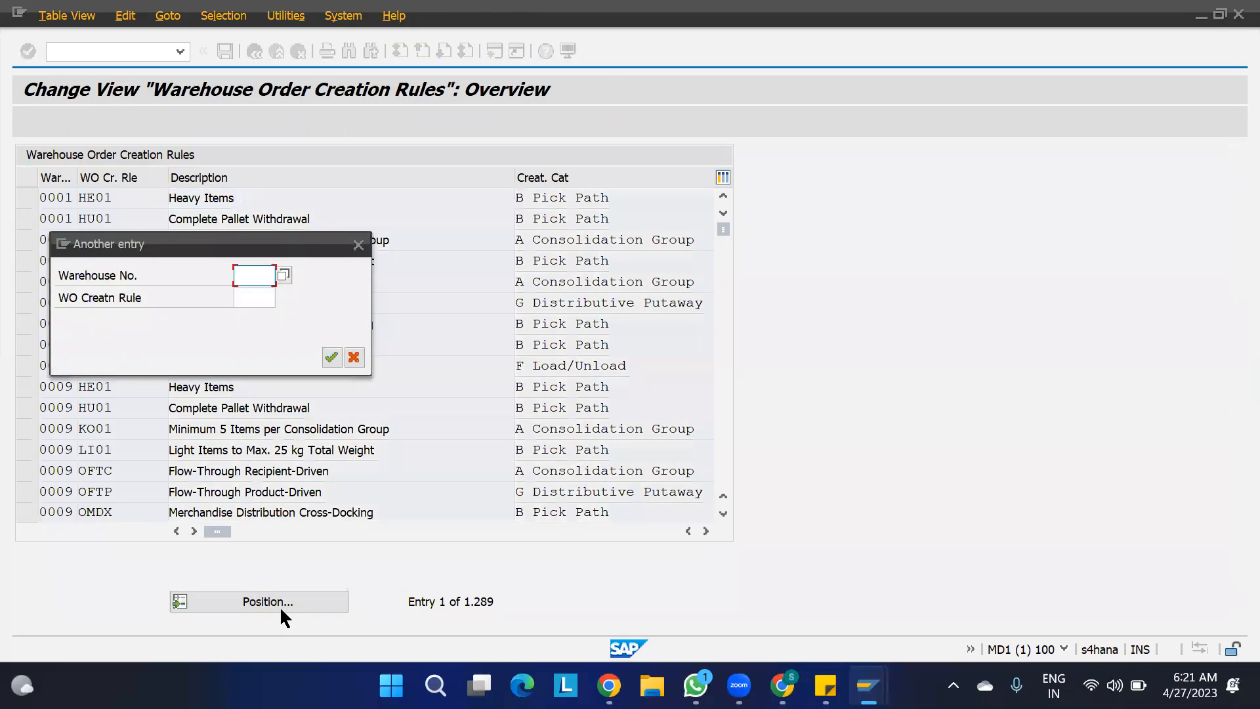
pyautogui.write('1100')
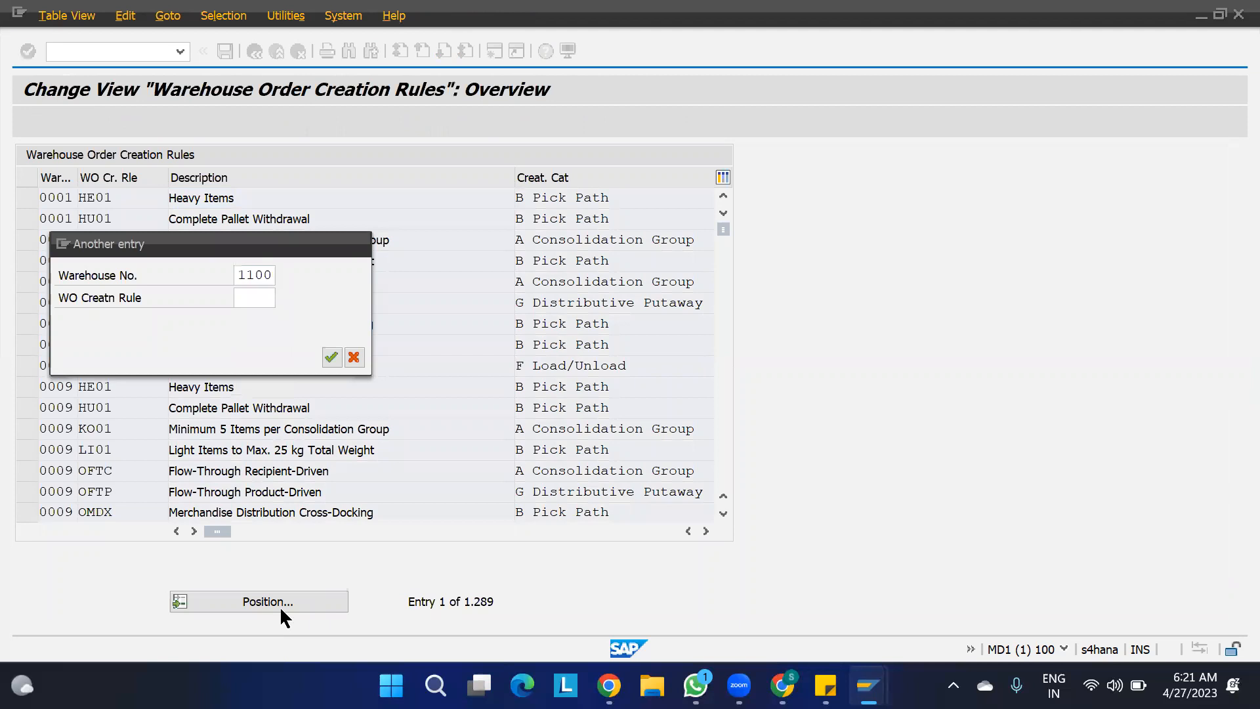
pyautogui.press('Return')
# - Open warehouse order creation rule WCR1 of warehouse 1100 and assign packing profile PP01 to it
pyautogui.click(25, 198)
pyautogui.click(25, 219)
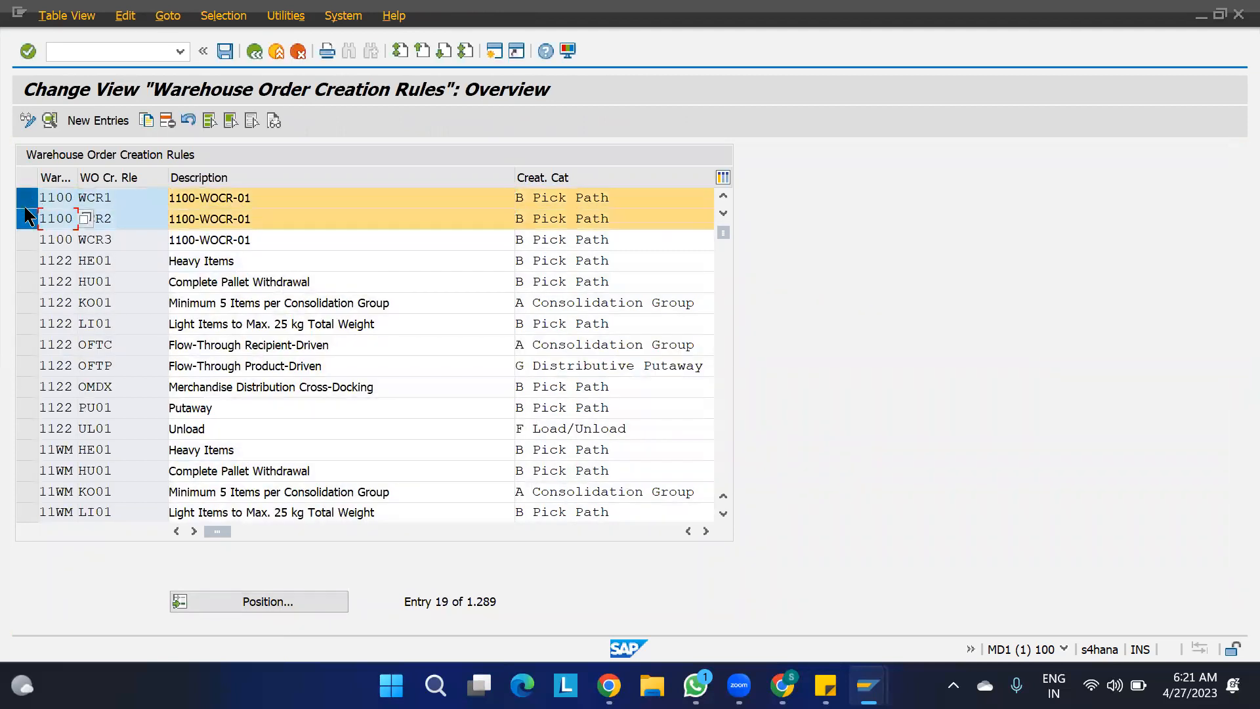
pyautogui.click(23, 213)
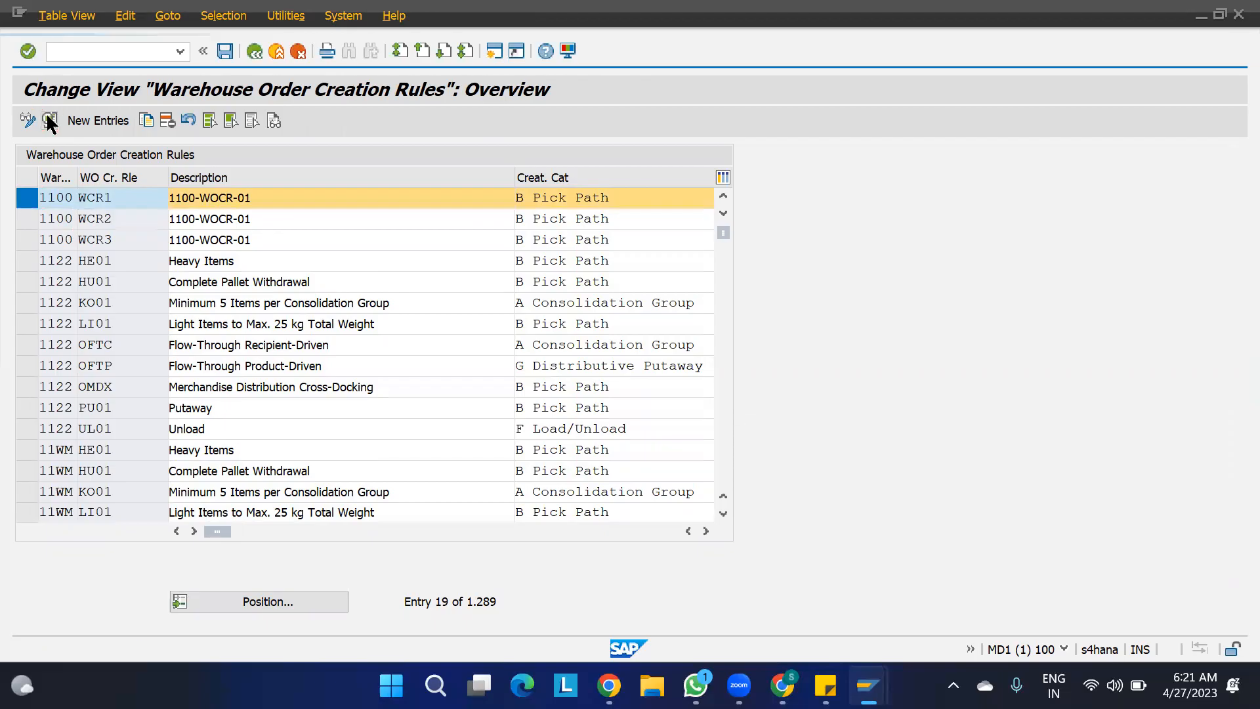
pyautogui.click(49, 120)
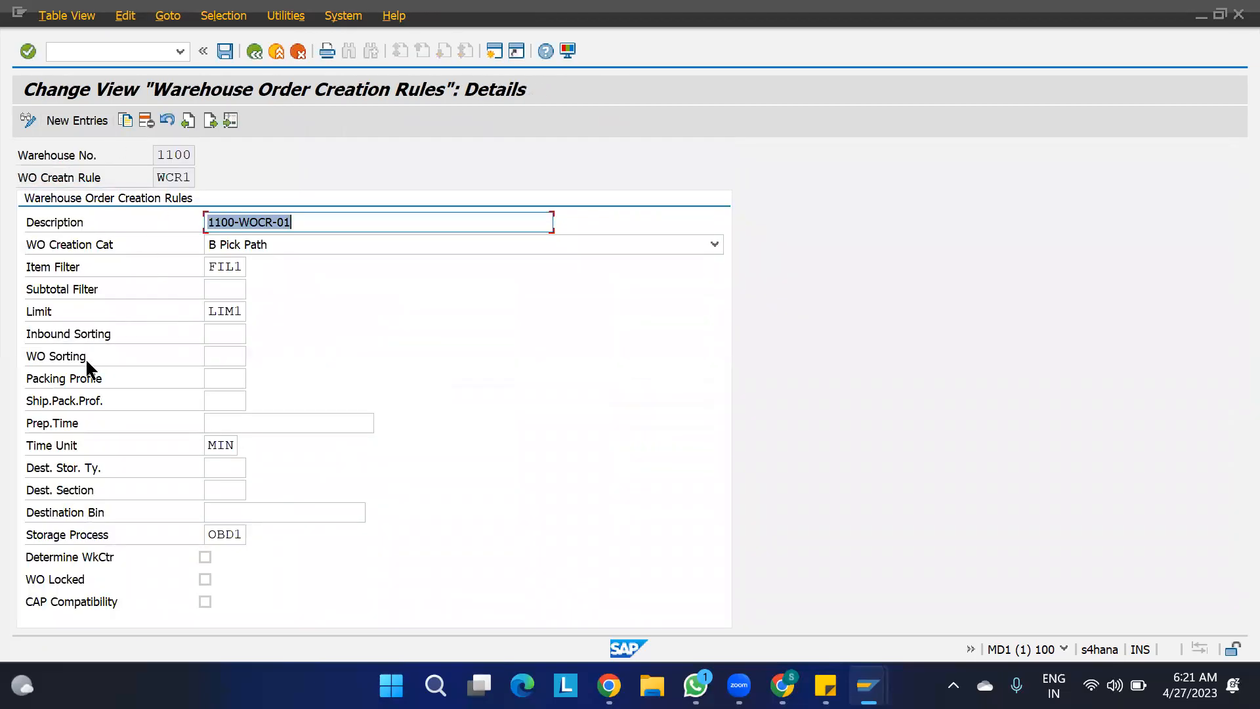
pyautogui.click(60, 378)
pyautogui.click(236, 376)
pyautogui.click(254, 379)
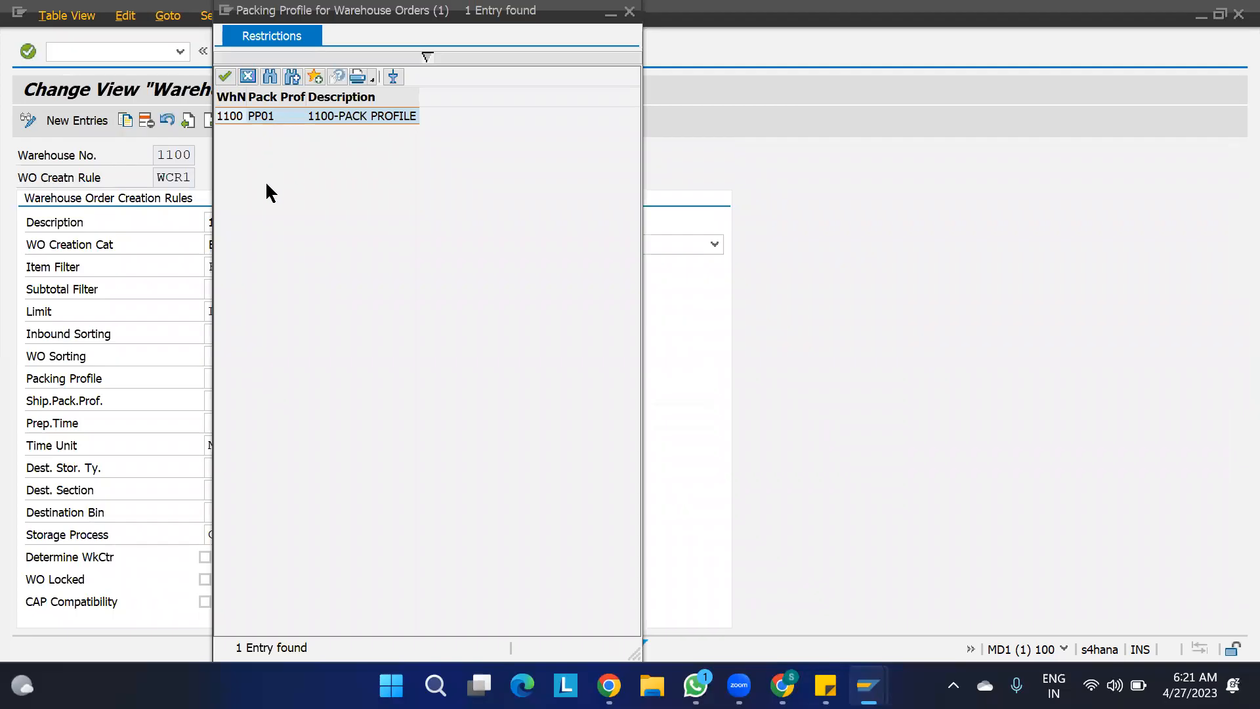
pyautogui.doubleClick(266, 116)
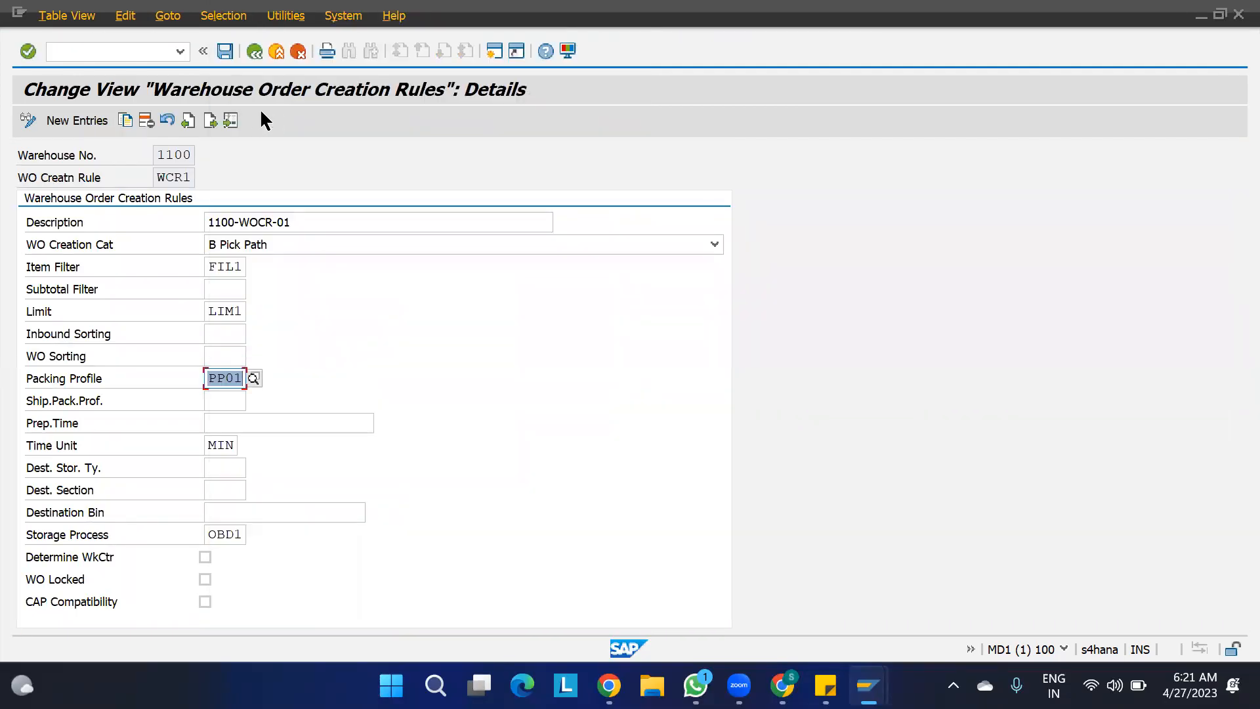
# - Save creation rule WCR1 in the EWM PROJECT customizing request and return to the rules overview
pyautogui.click(210, 120)
pyautogui.click(210, 120)
pyautogui.click(210, 121)
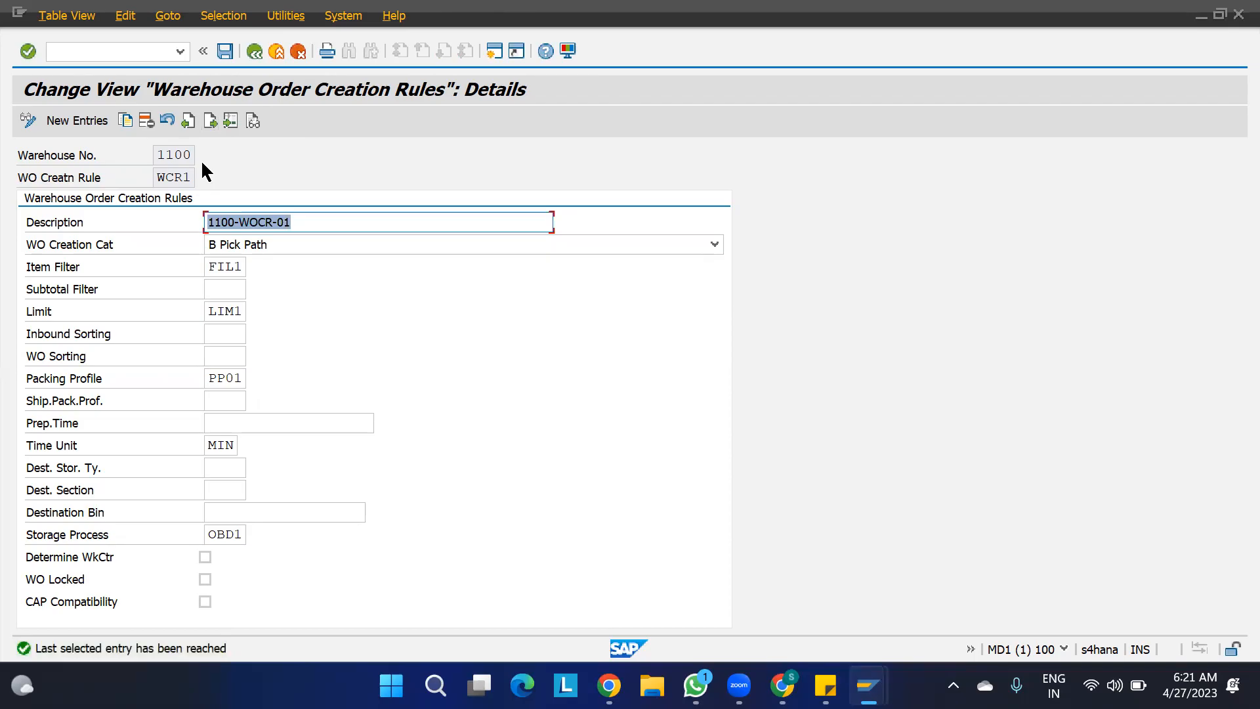
pyautogui.click(225, 50)
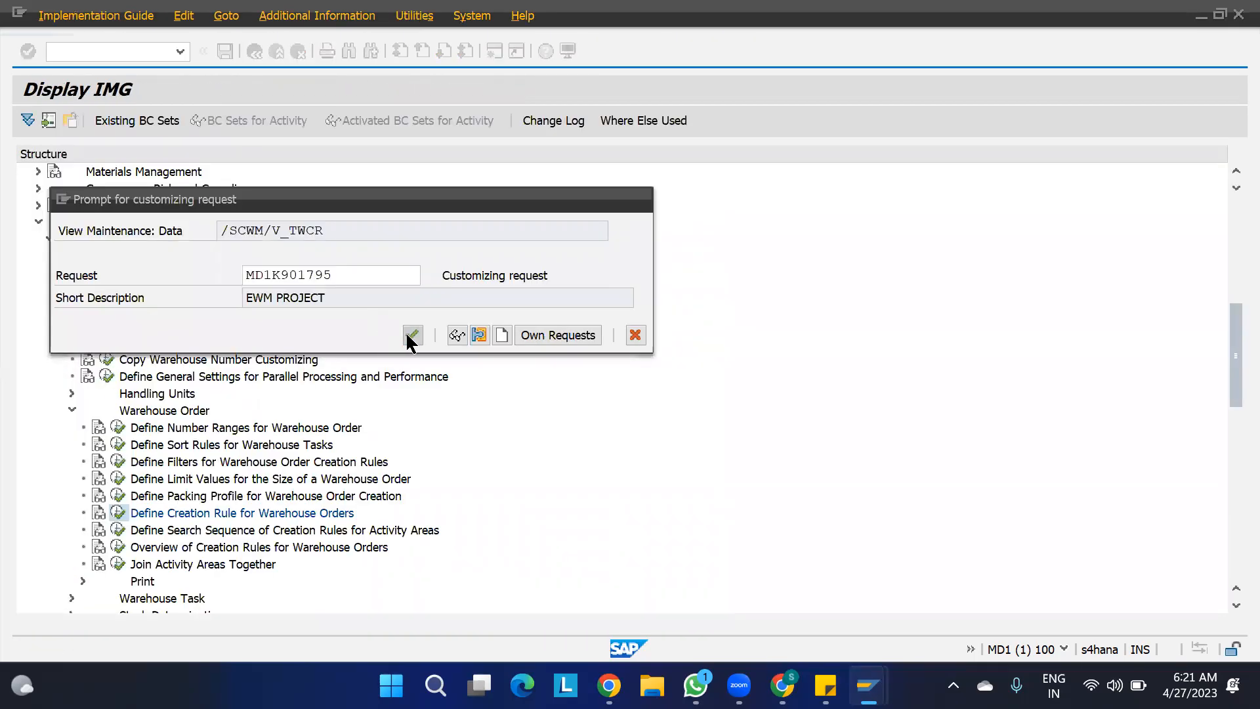
pyautogui.click(412, 336)
pyautogui.click(254, 50)
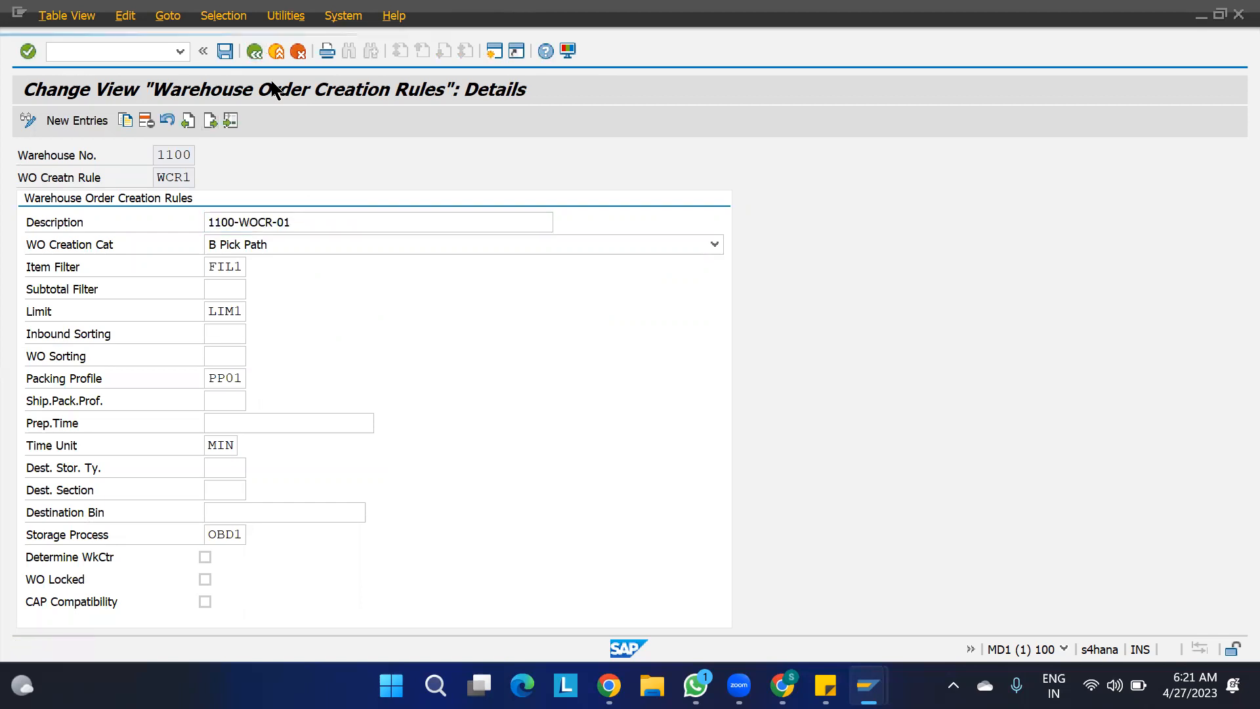
# - Open the details of creation rules WCR2 and WCR3 of warehouse 1100 and assign packing profile PP01 to WCR2
pyautogui.click(26, 239)
pyautogui.click(26, 218)
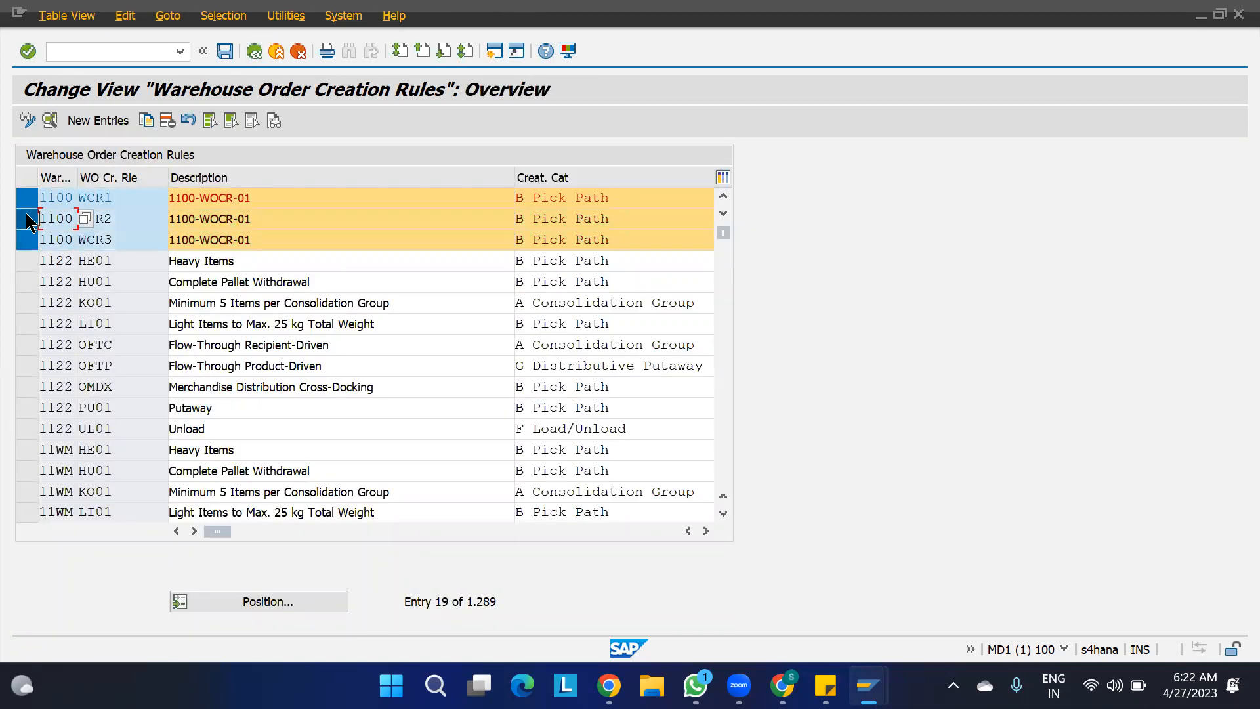
pyautogui.click(26, 198)
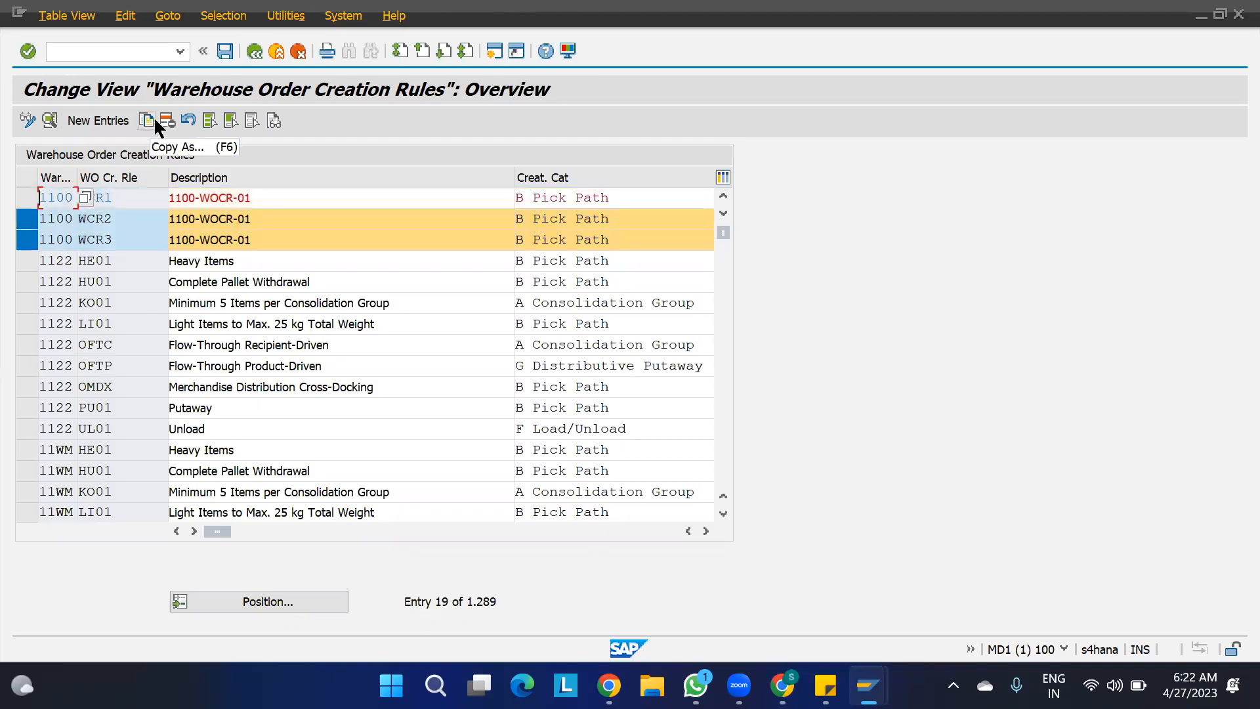
pyautogui.click(42, 124)
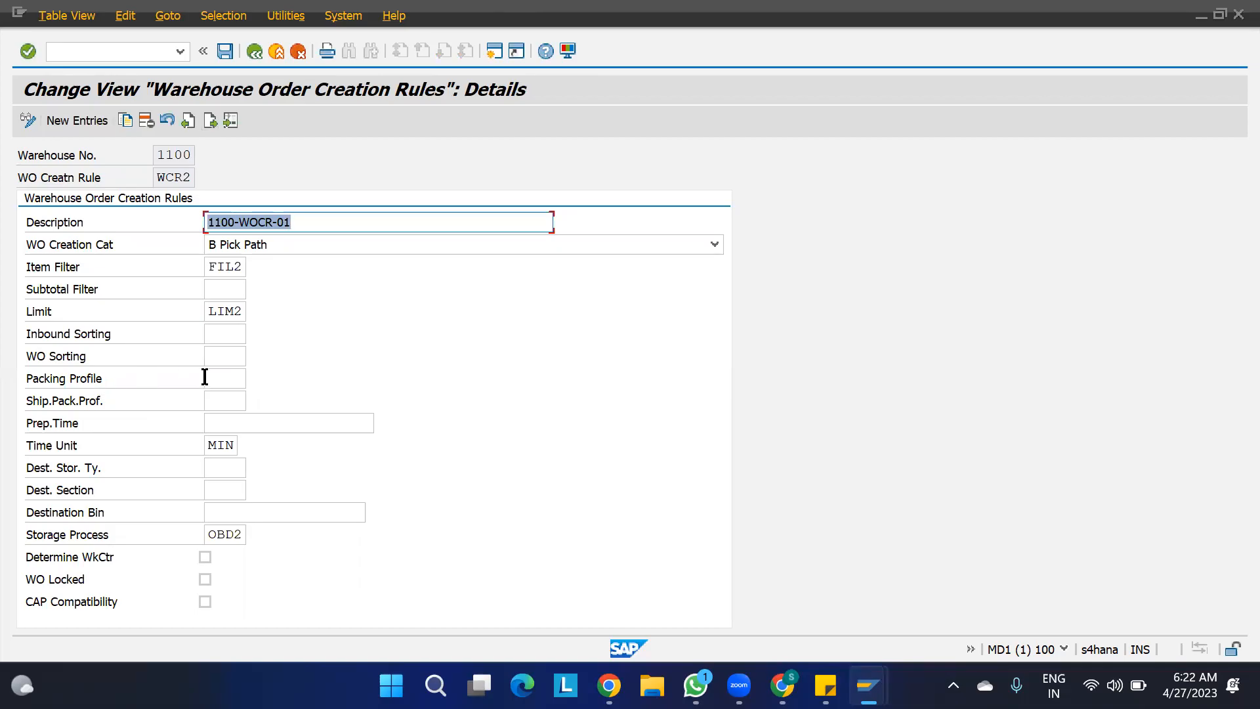
pyautogui.click(226, 380)
pyautogui.write('PP01')
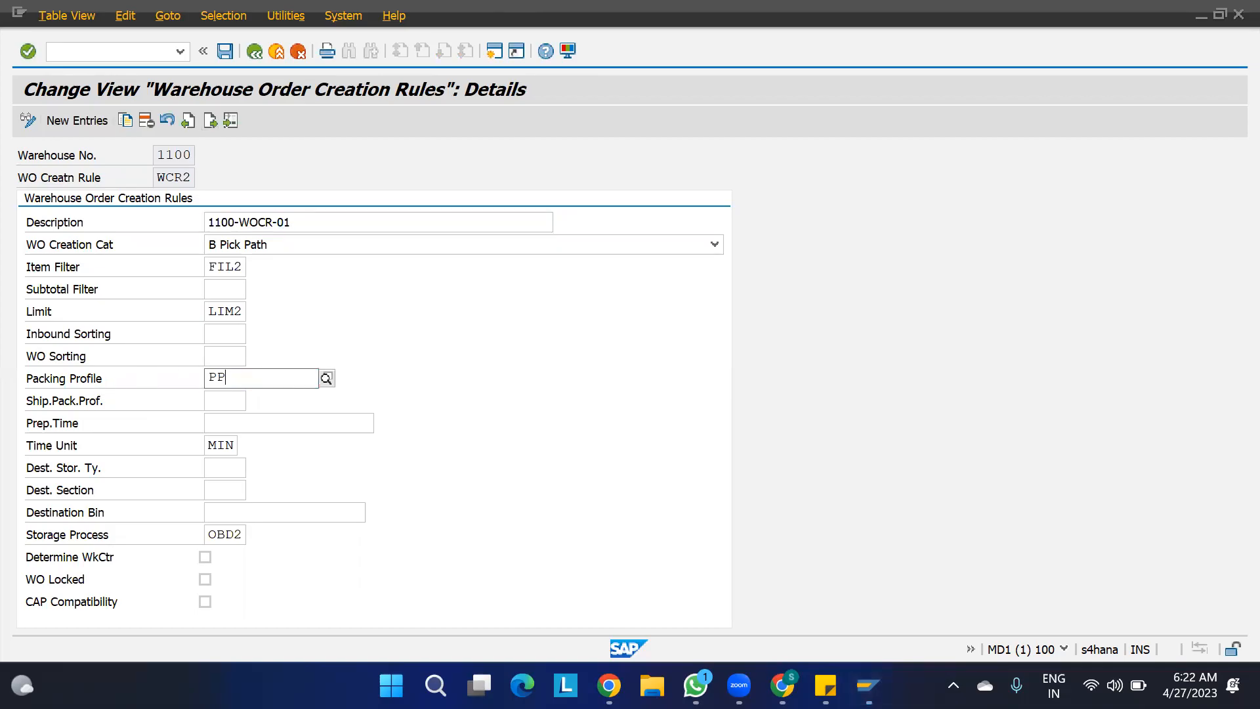
# - Go on to creation rule WCR3 and assign packing profile PP01 to it
pyautogui.click(210, 121)
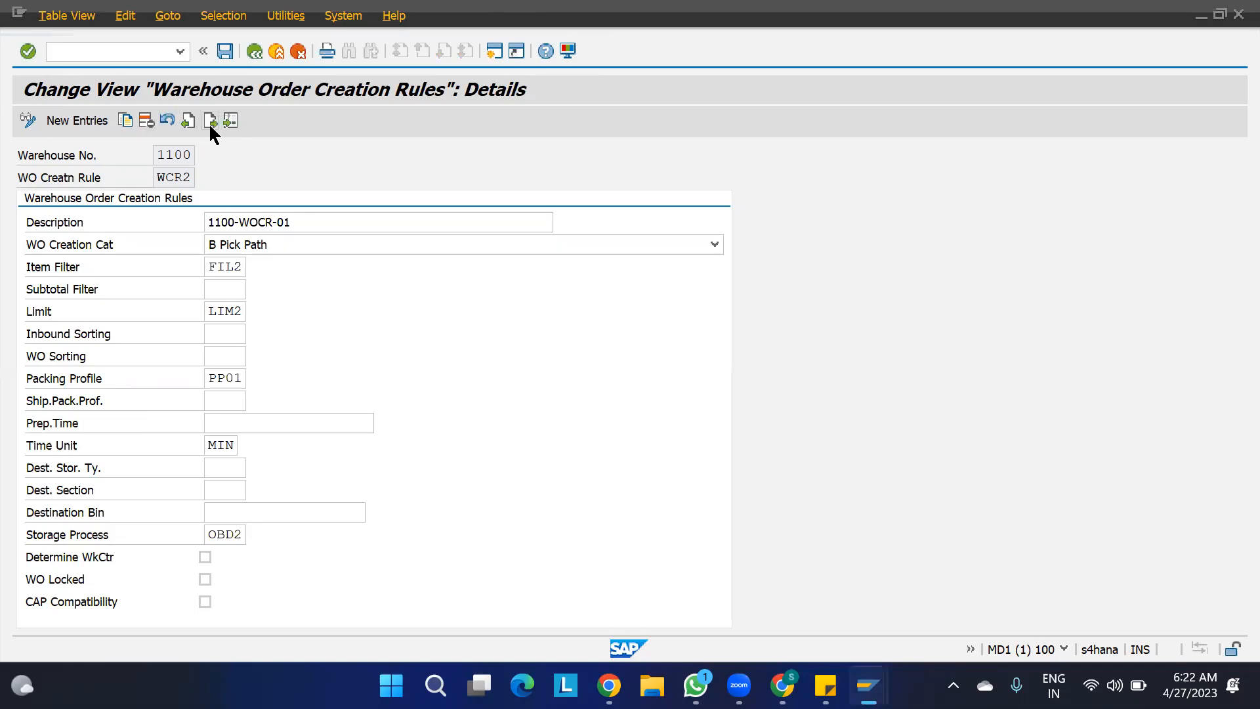
pyautogui.click(224, 382)
pyautogui.write('PP01')
pyautogui.press('Return')
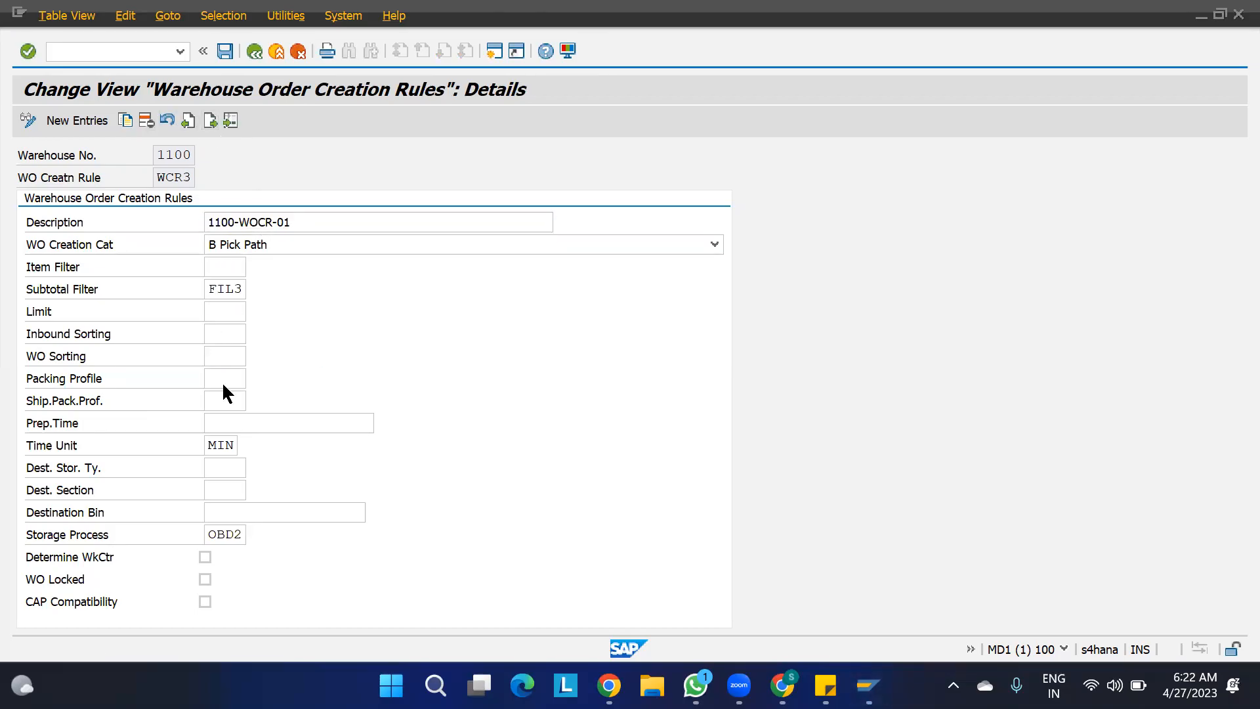
# - Save the changes to creation rules WCR2 and WCR3 and return to the IMG structure
pyautogui.click(225, 51)
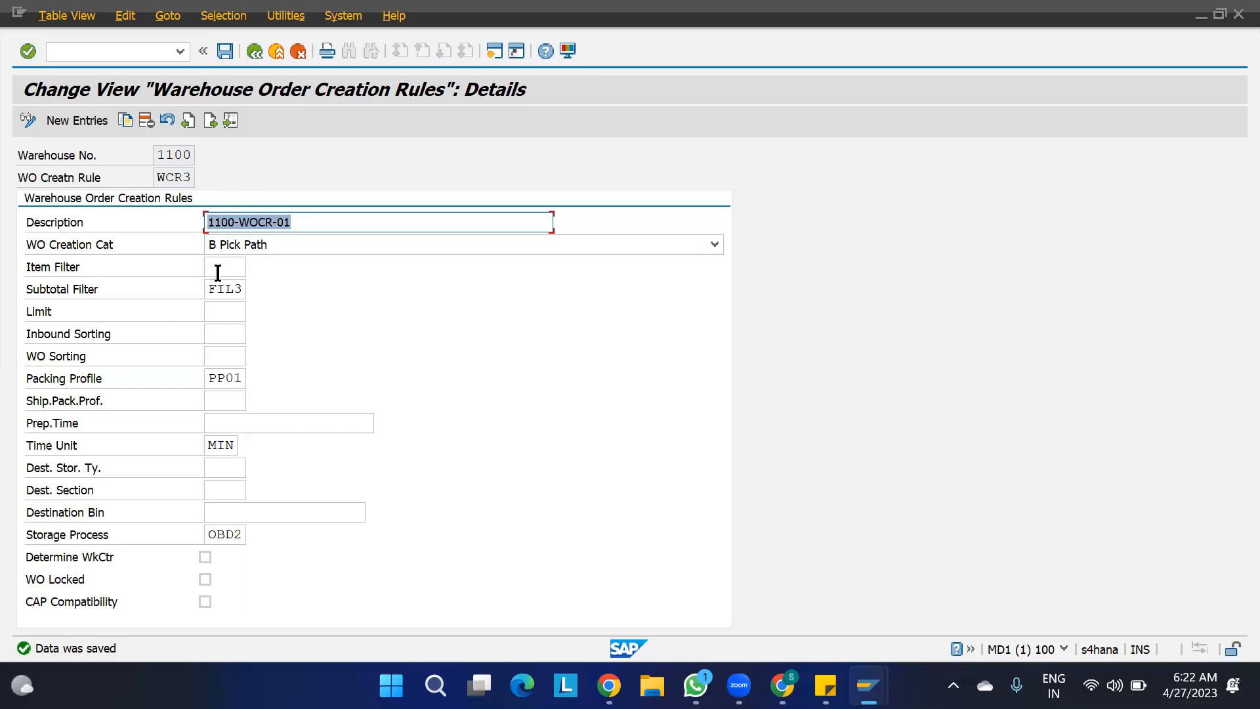
pyautogui.click(254, 51)
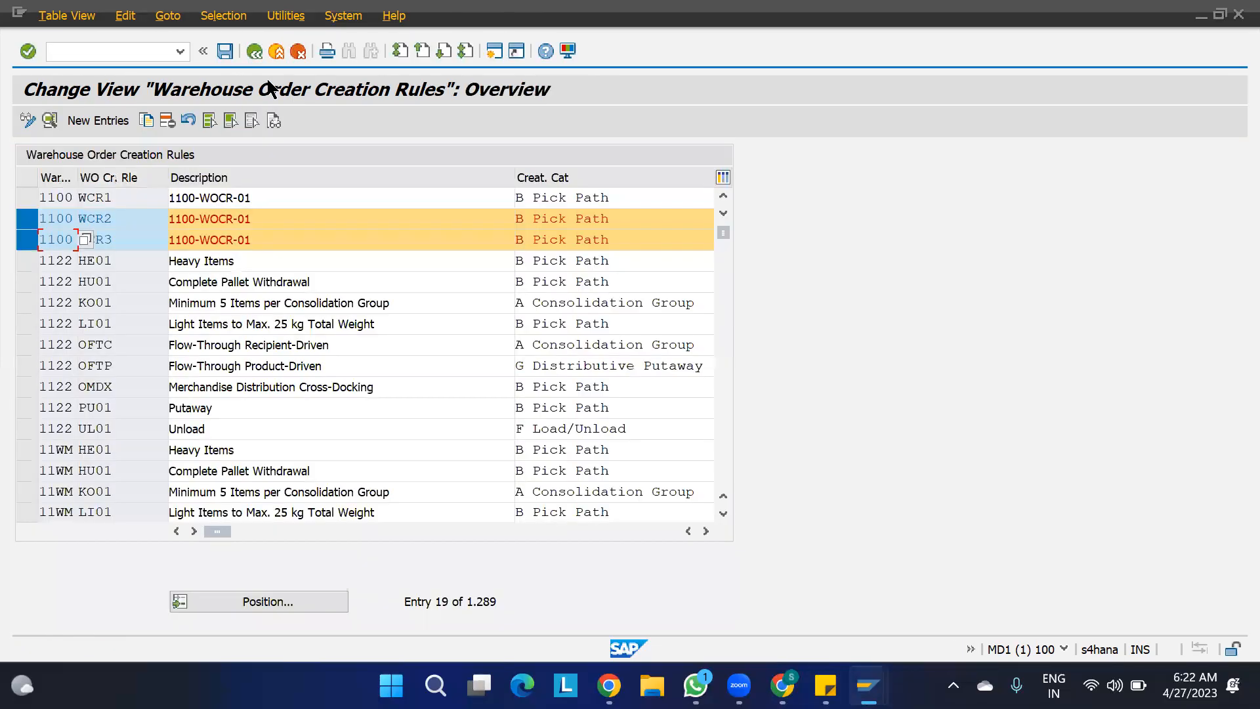
pyautogui.press('F3')
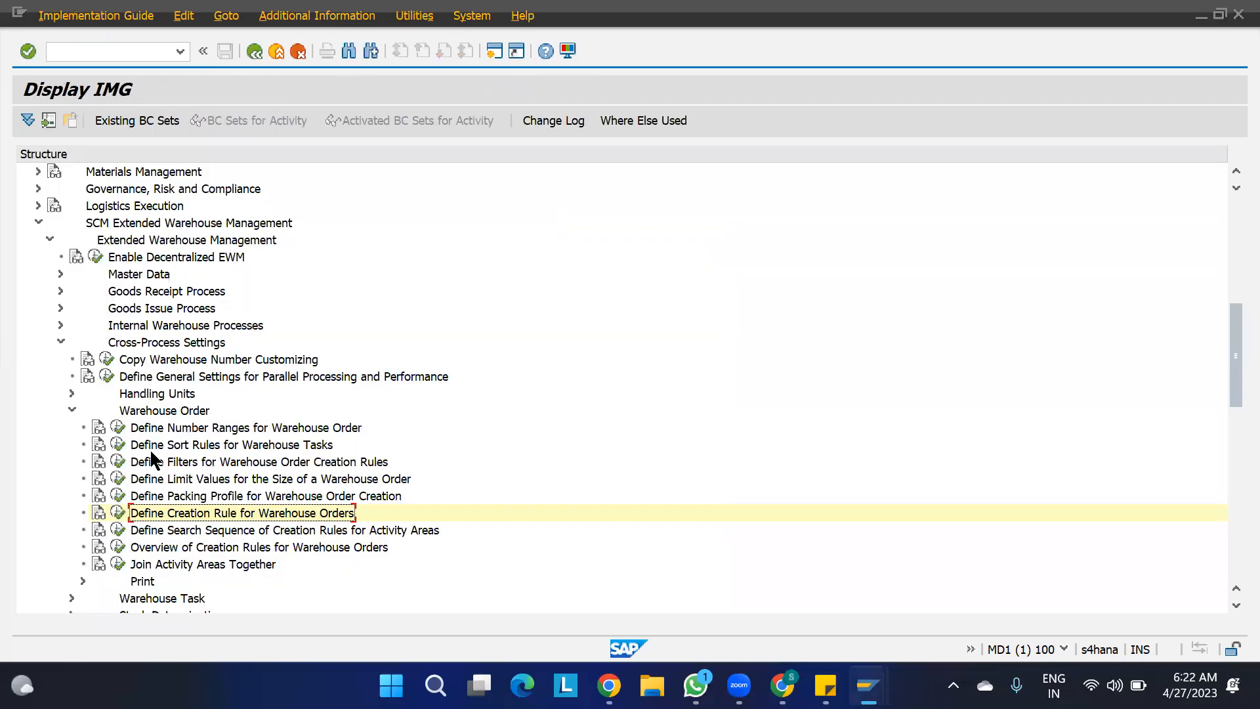
# - Review the settings of warehouse 1100's filter FIL3 in Define Filters for Warehouse Order Creation Rules and return to the IMG structure
pyautogui.click(118, 462)
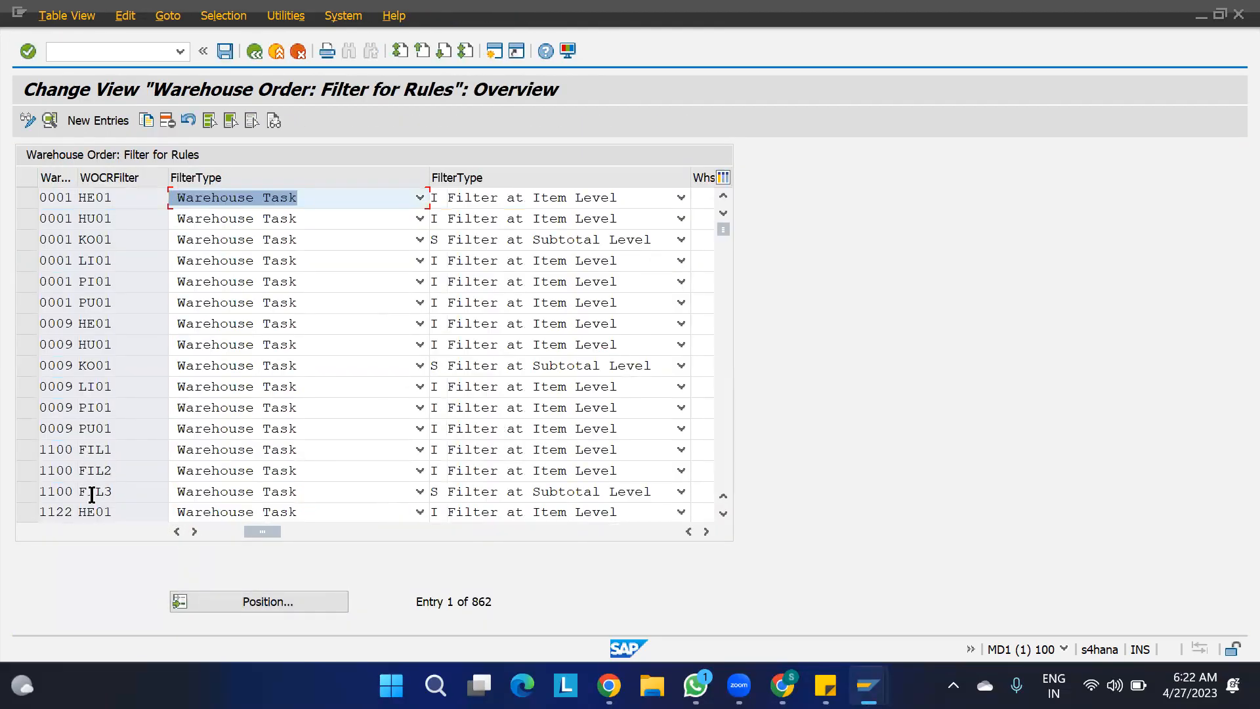
pyautogui.doubleClick(54, 491)
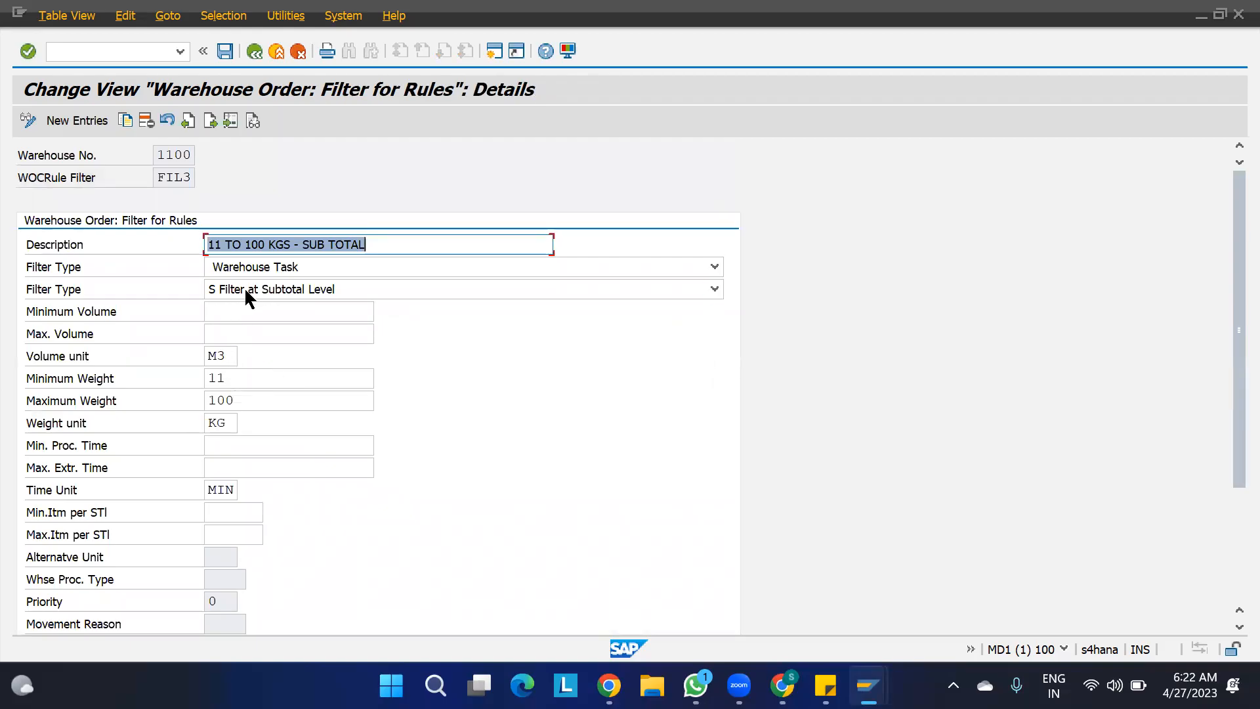
pyautogui.scroll(-3, 308, 404)
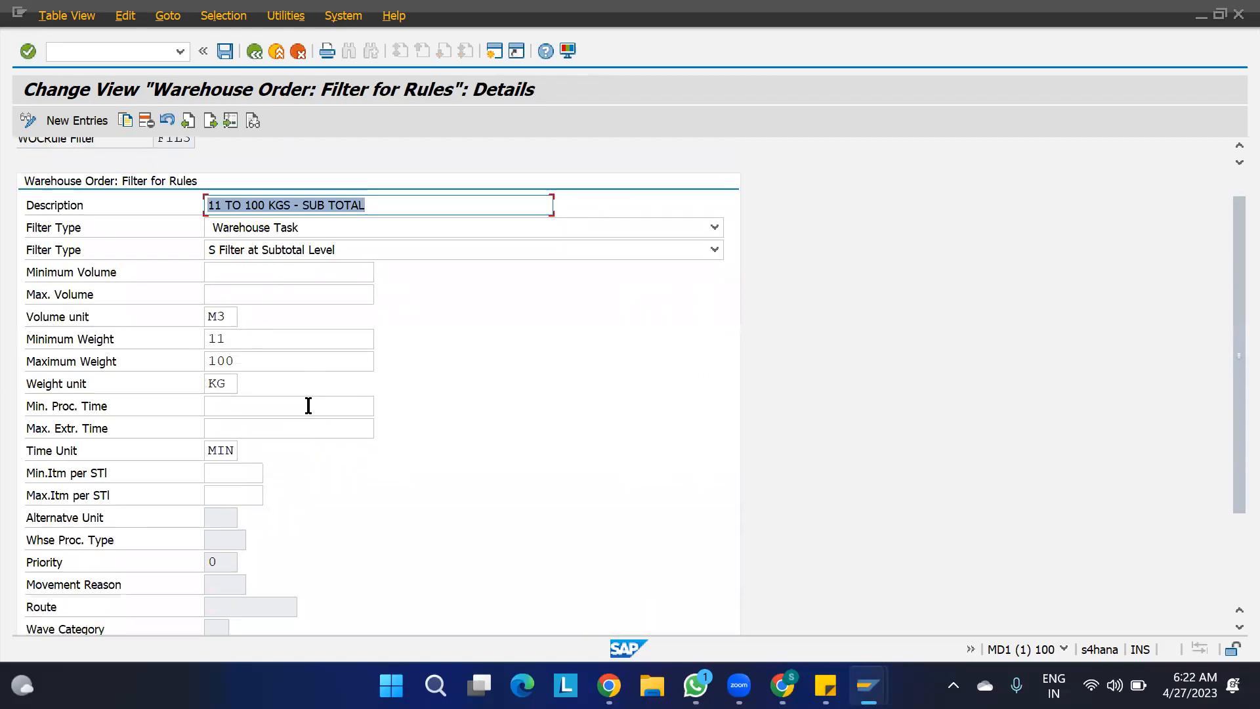
pyautogui.scroll(-2, 309, 408)
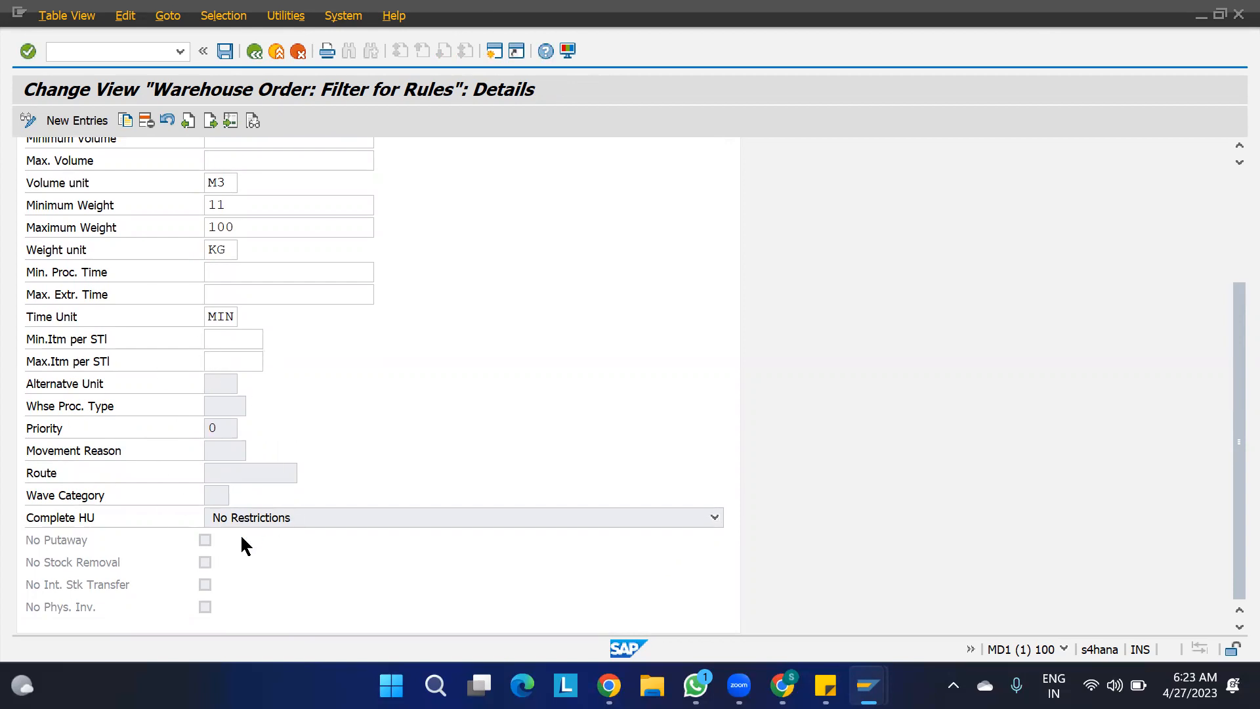
pyautogui.scroll(3, 335, 417)
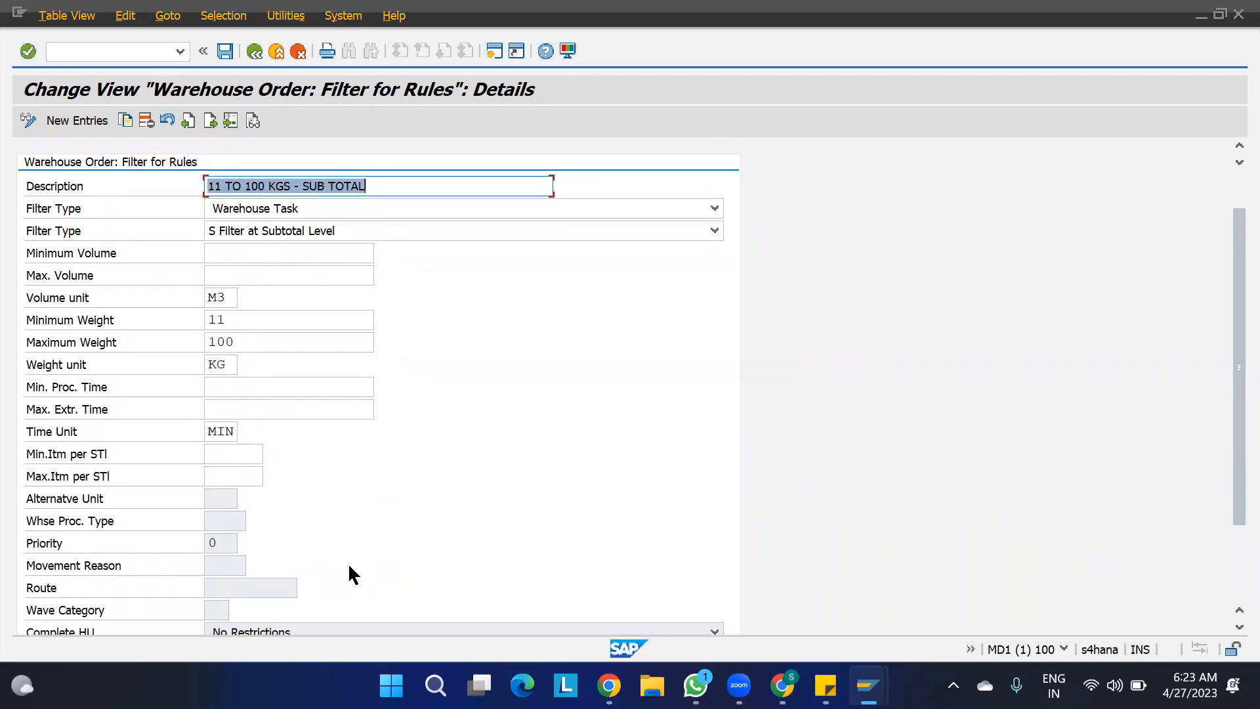
pyautogui.scroll(-1, 349, 566)
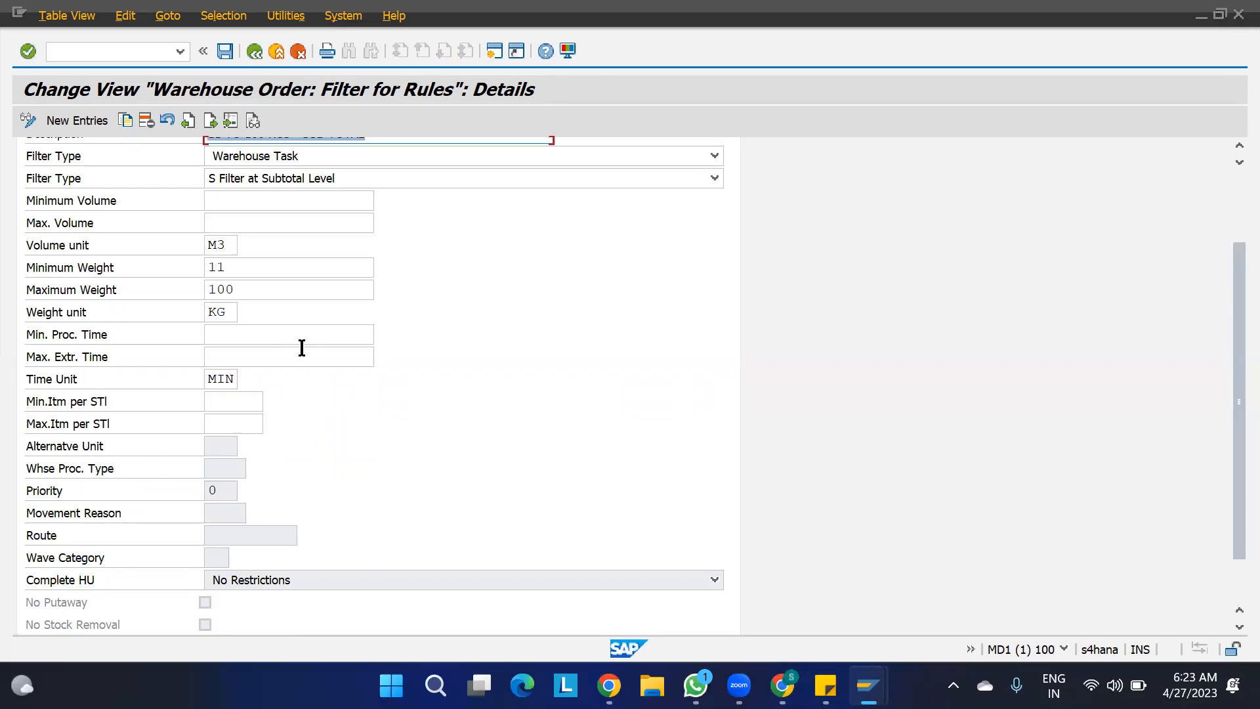
pyautogui.scroll(2, 358, 396)
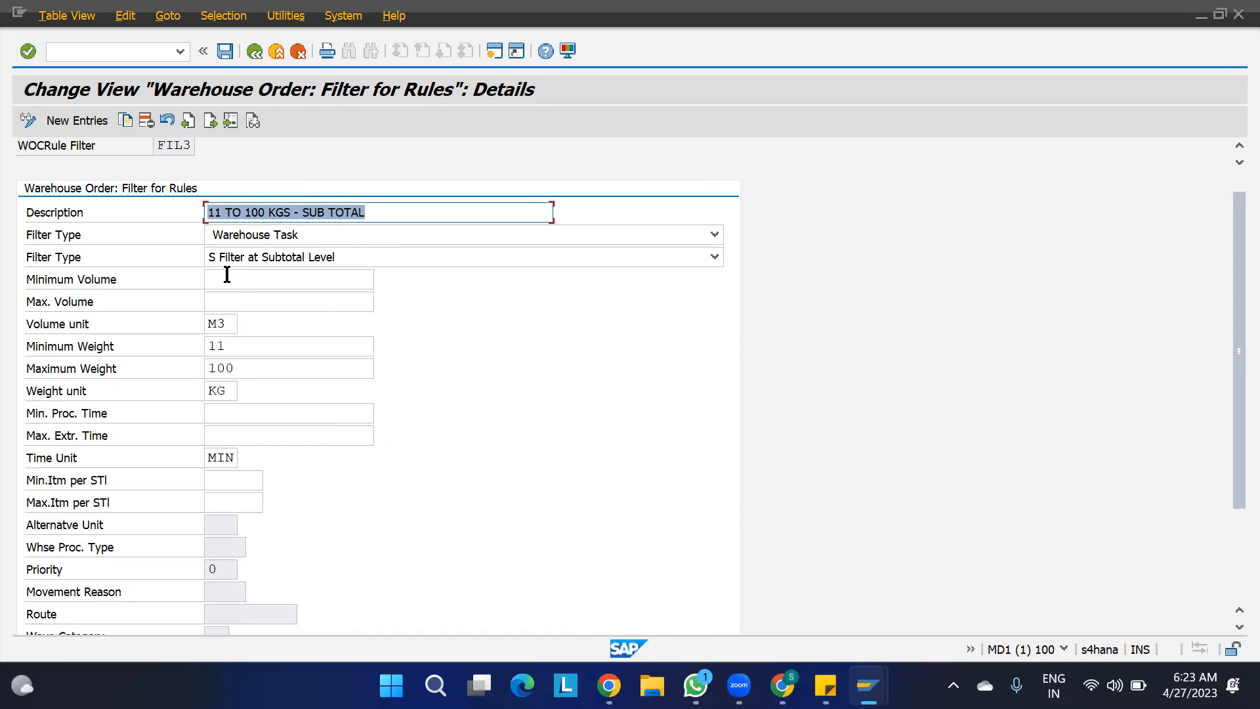
pyautogui.scroll(-3, 379, 542)
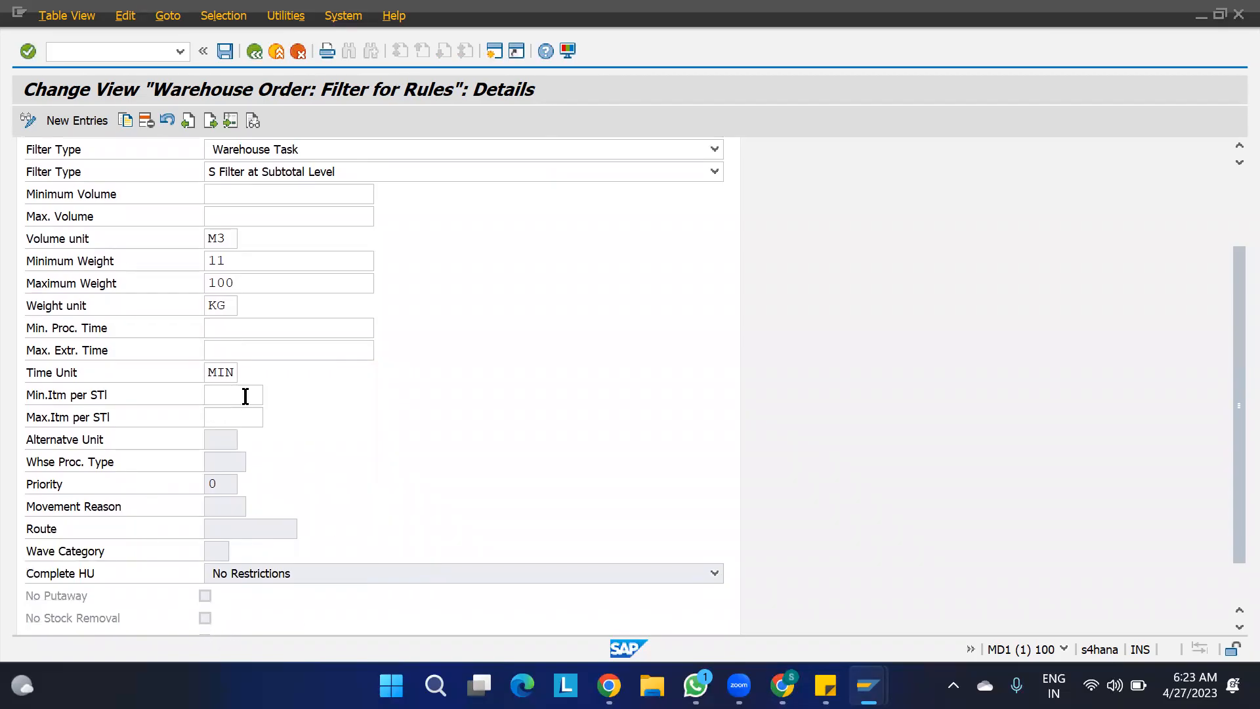
pyautogui.press('F3')
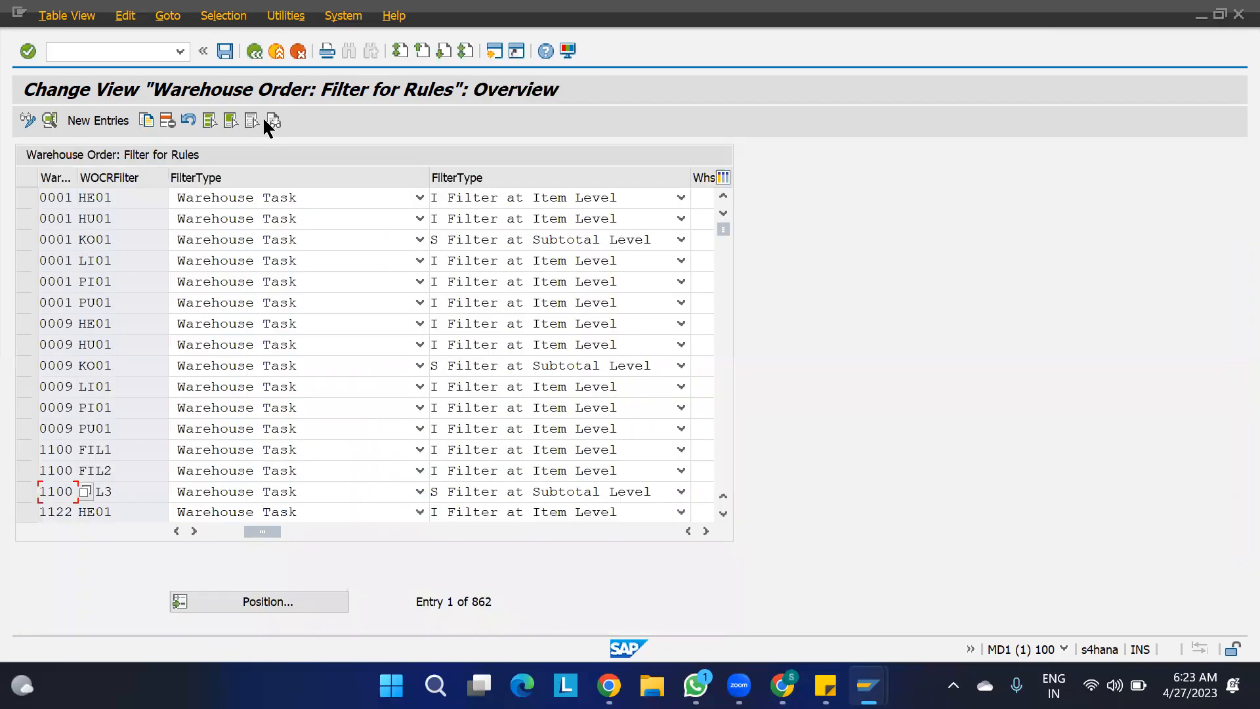
pyautogui.press('F3')
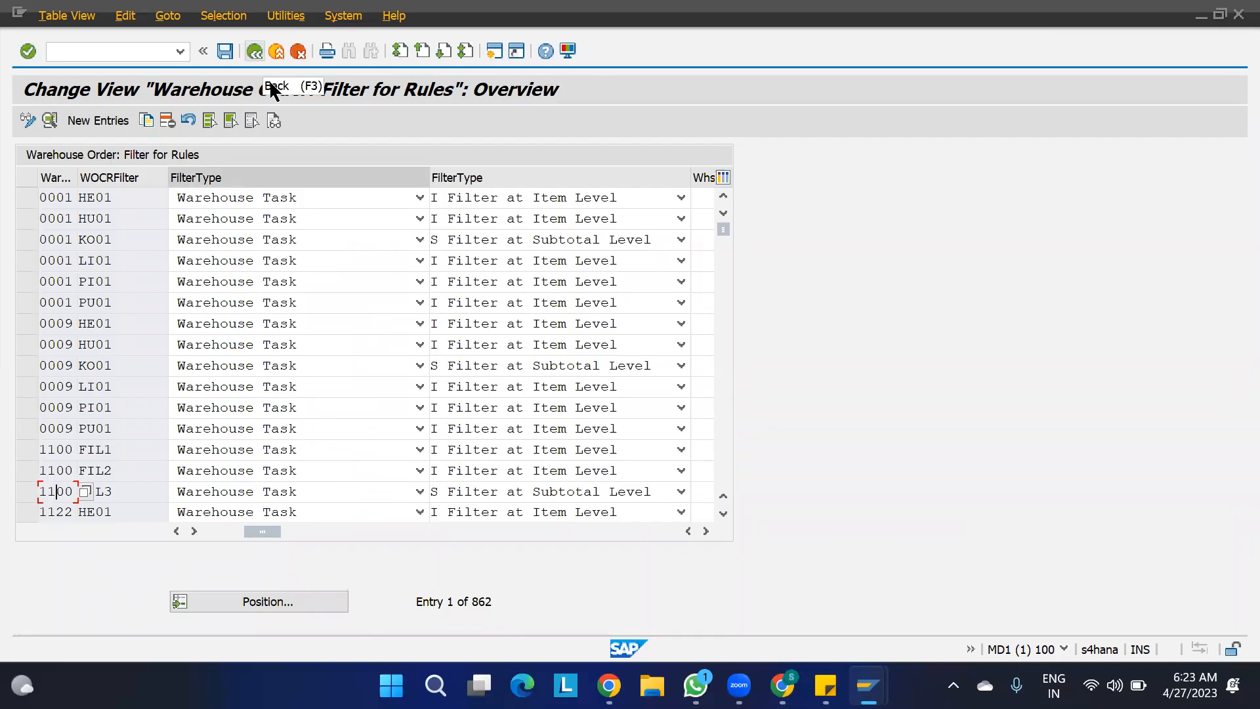
pyautogui.press('F3')
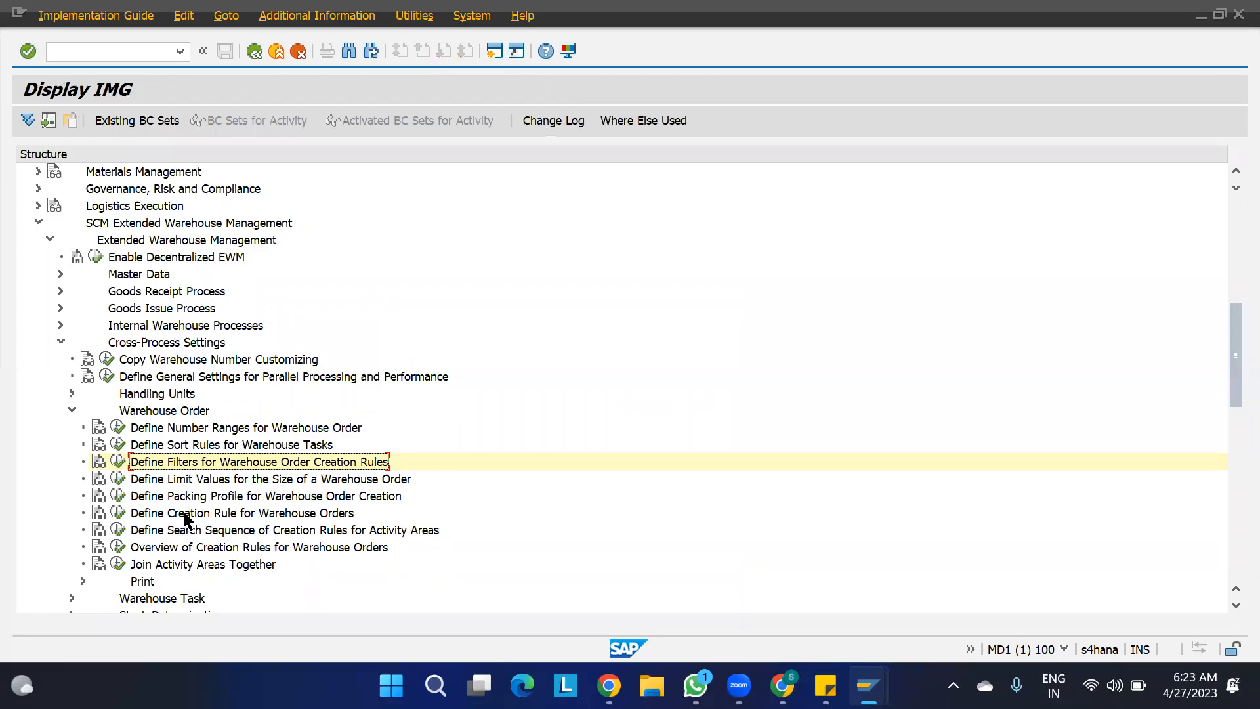
pyautogui.click(224, 497)
pyautogui.click(218, 515)
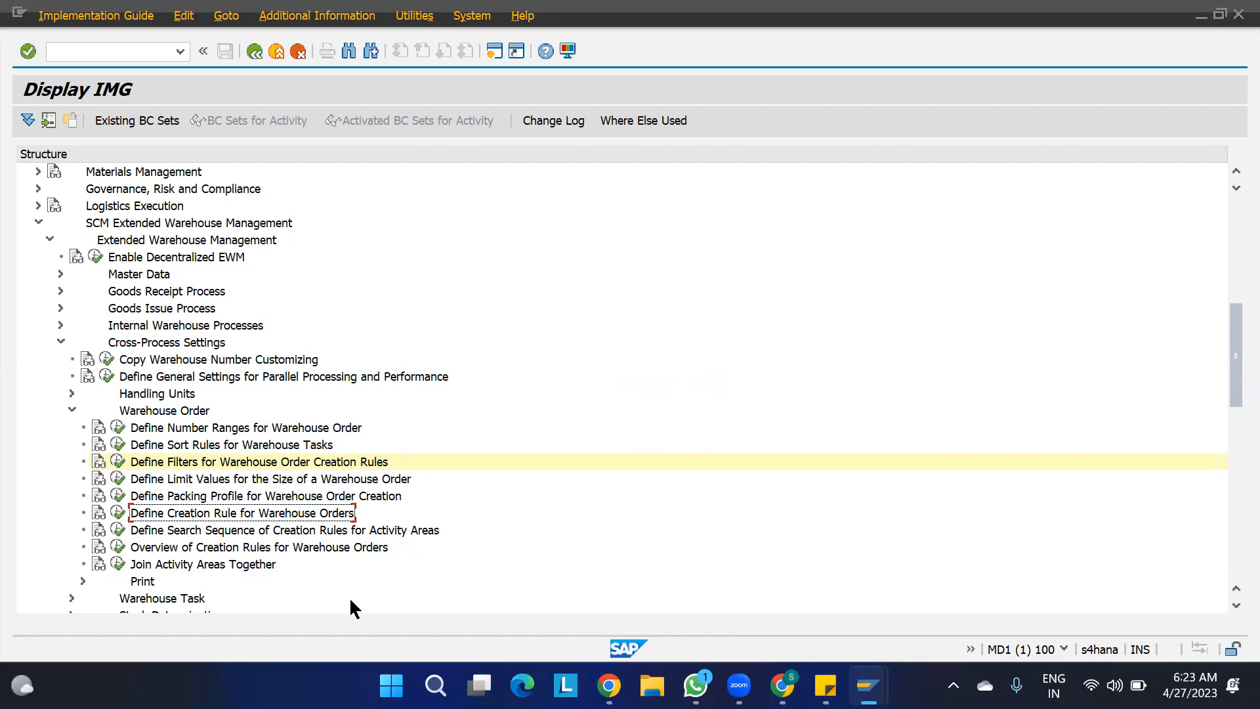
# - Switch to the OBD spreadsheet in Google Sheets and enter the note "2. ASSSIGN THE PACKGING PROFILE TO WOCR" in cell B85
pyautogui.hotkey('alt', 'Tab')
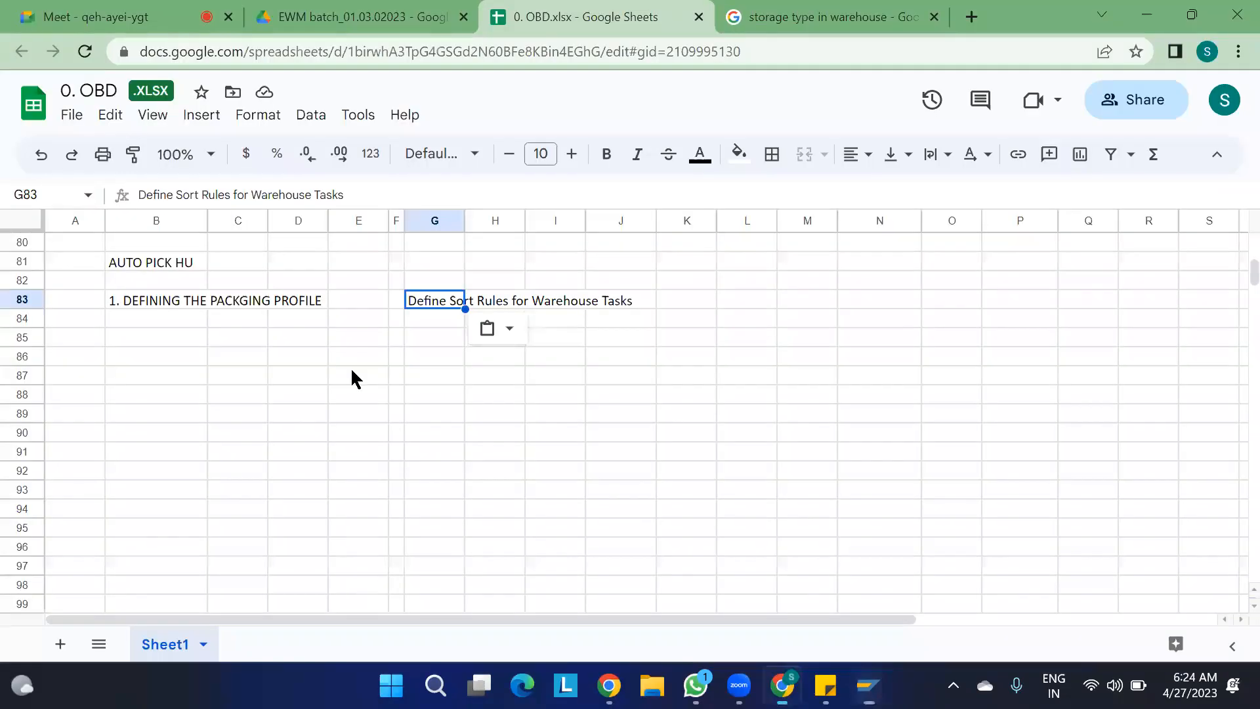
pyautogui.click(124, 340)
pyautogui.write('2')
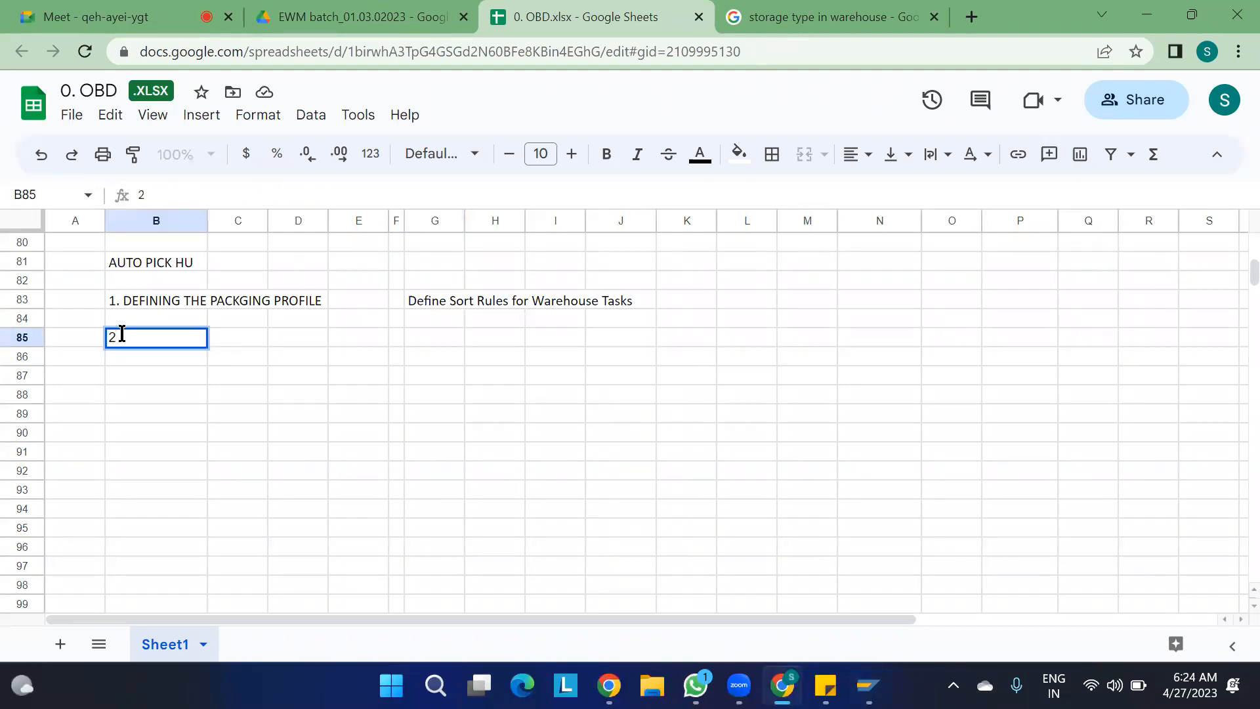
pyautogui.write('. ASSSIGN')
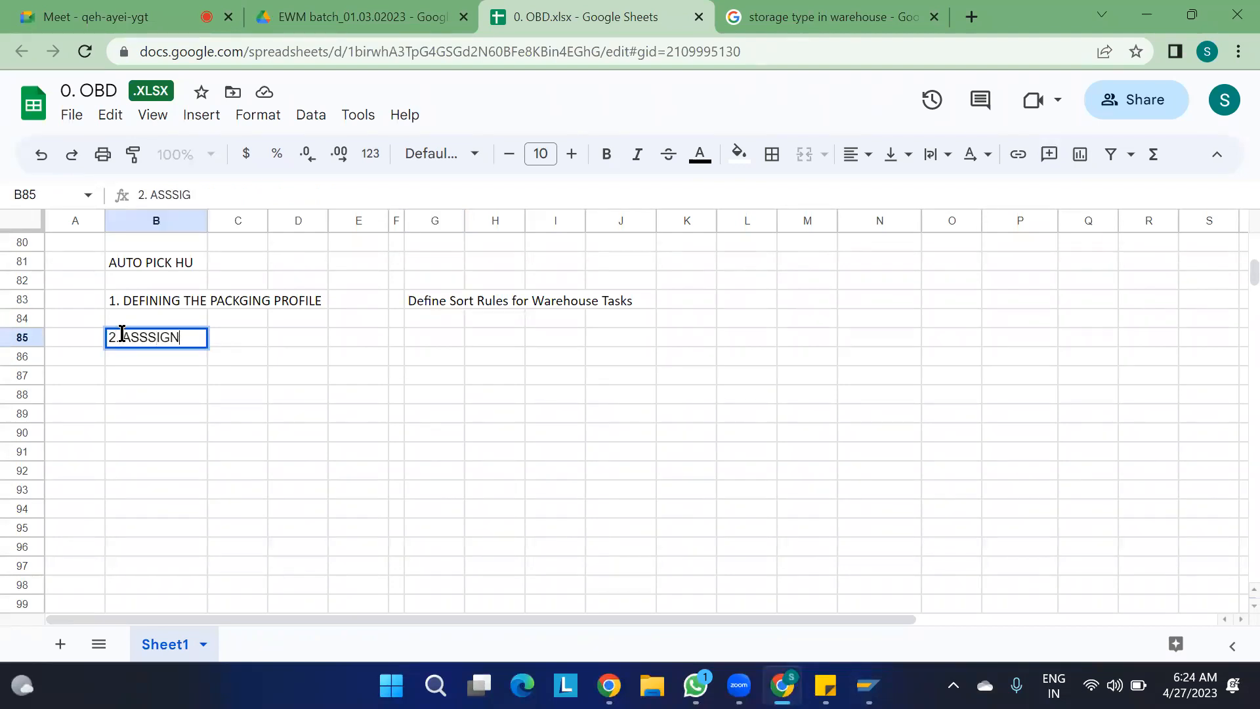
pyautogui.write(' THE PAC')
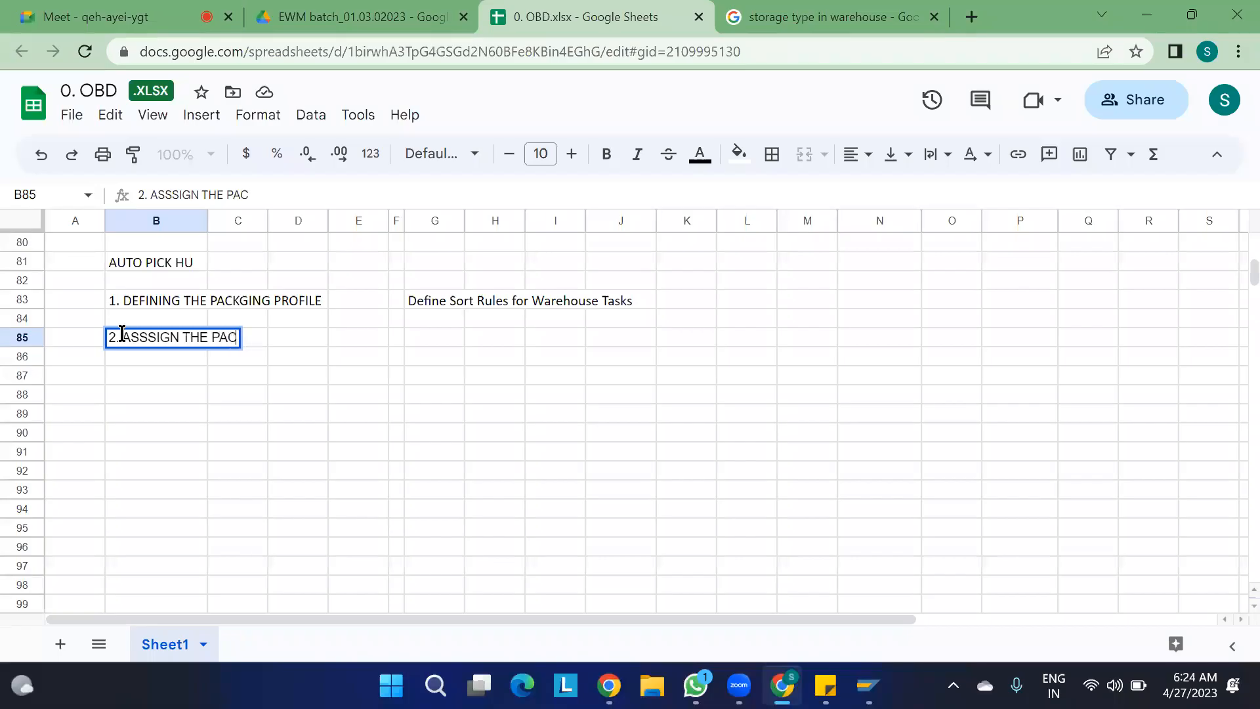
pyautogui.write('KGING ')
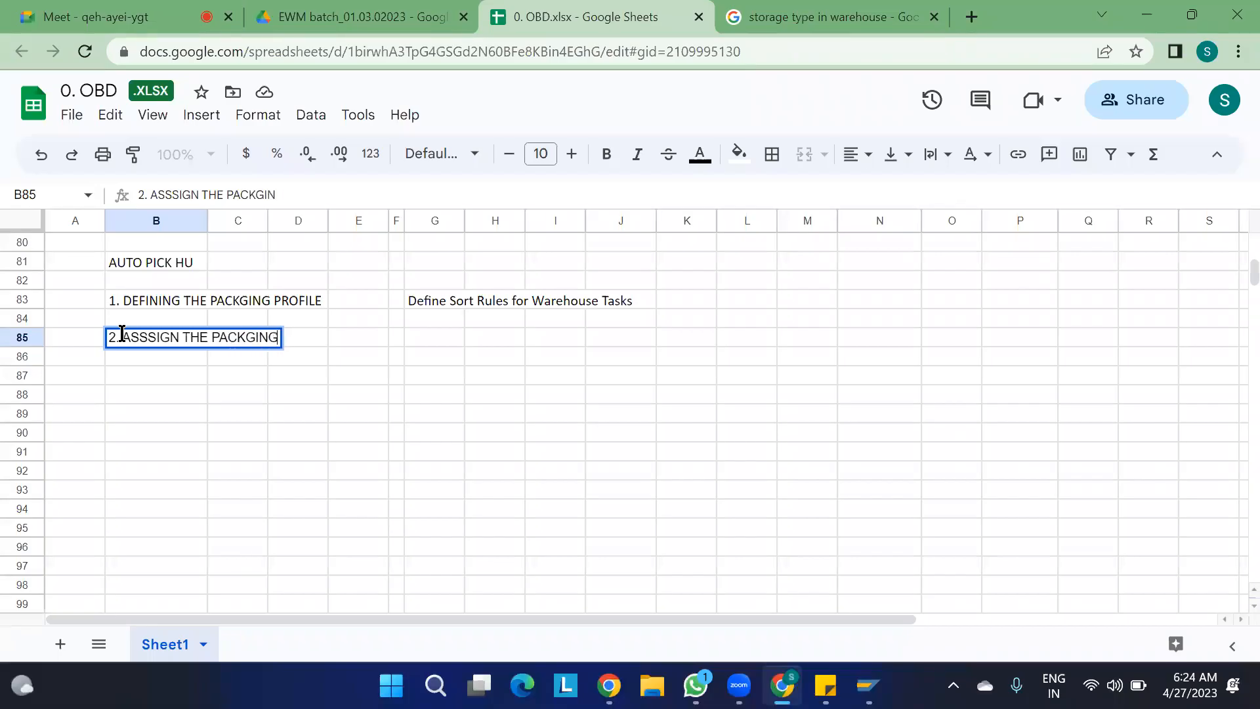
pyautogui.write('PROFILE TO')
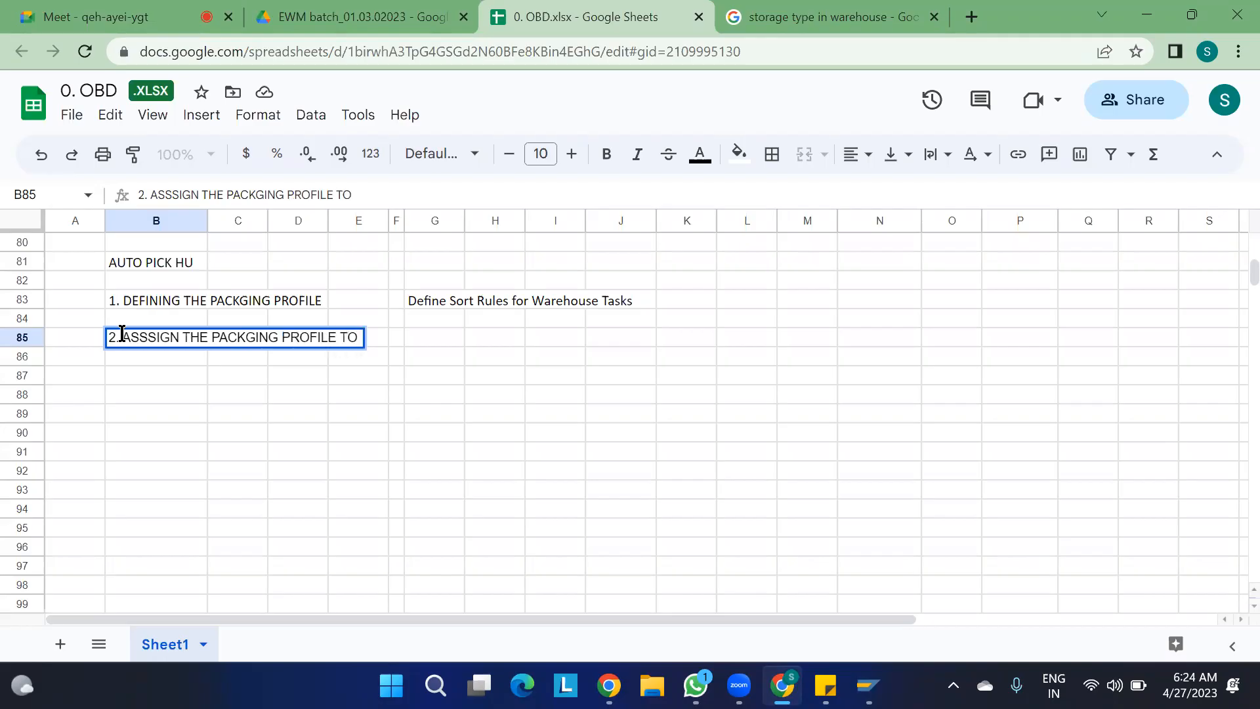
pyautogui.write('WOCR')
pyautogui.click(127, 376)
# - Switch back to SAP, open a second session with transaction SPRO, and display the SAP Reference IMG
pyautogui.hotkey('alt', 'Tab')
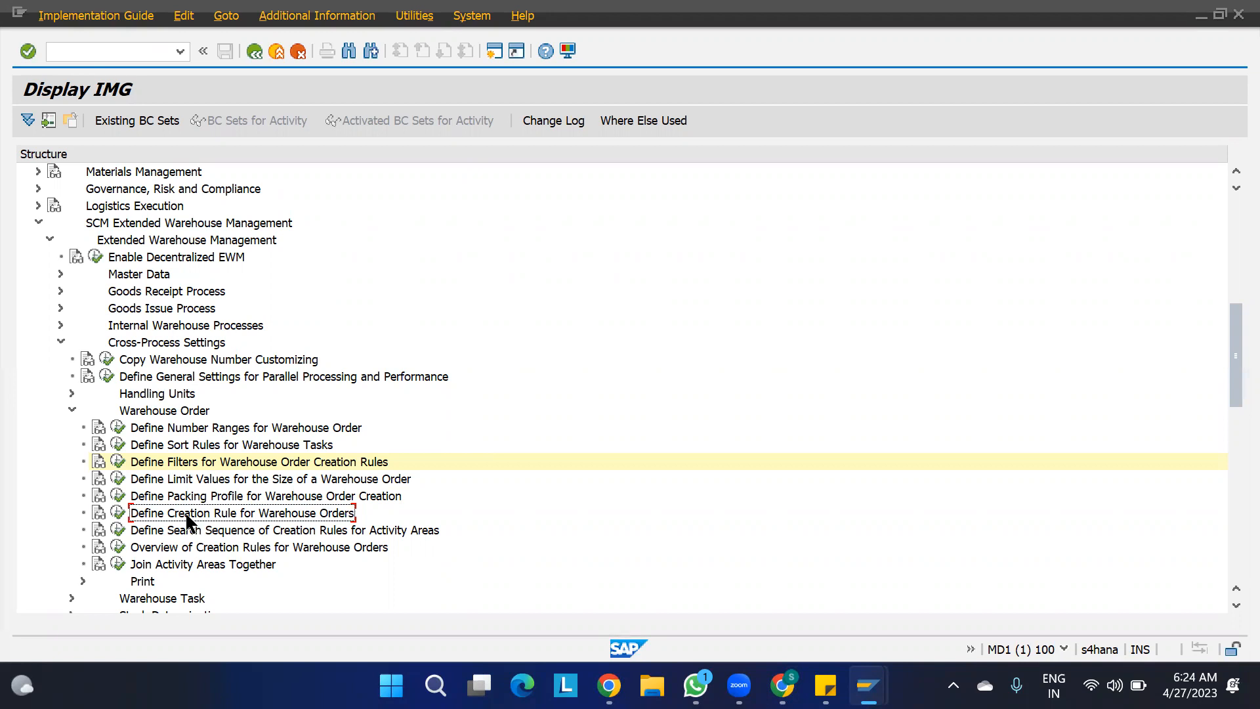
pyautogui.click(225, 497)
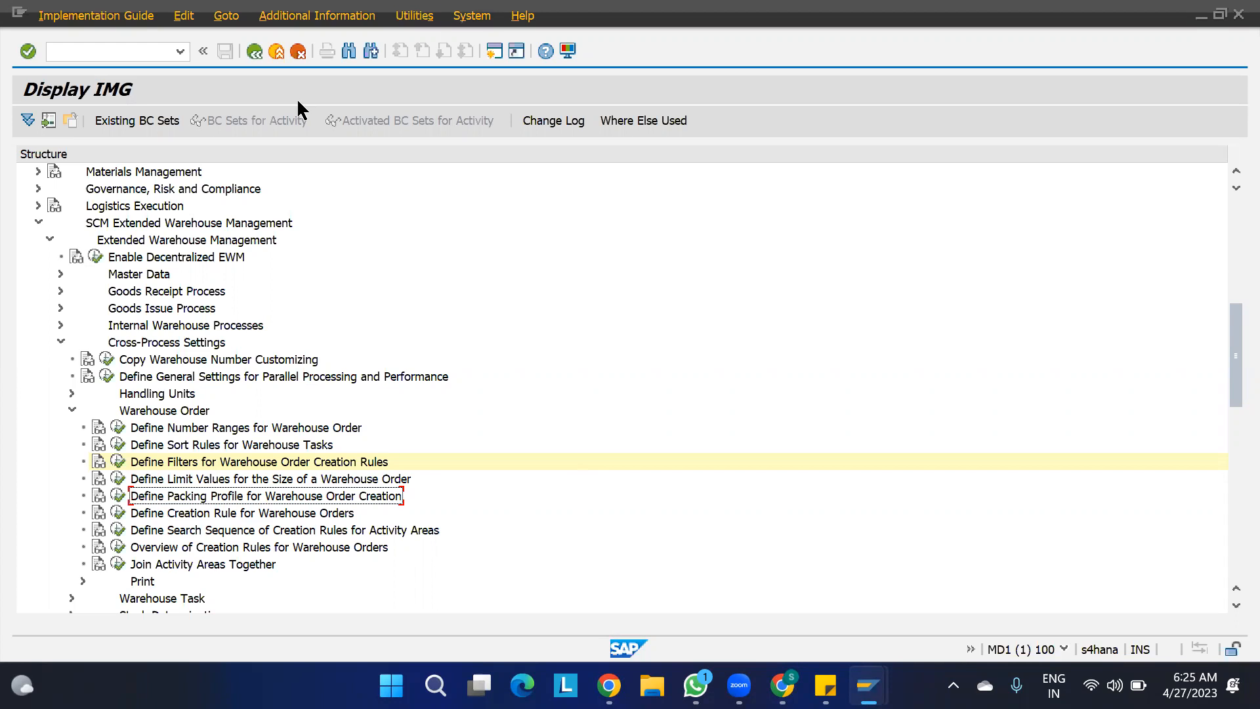
pyautogui.hotkey('ctrl', 'n')
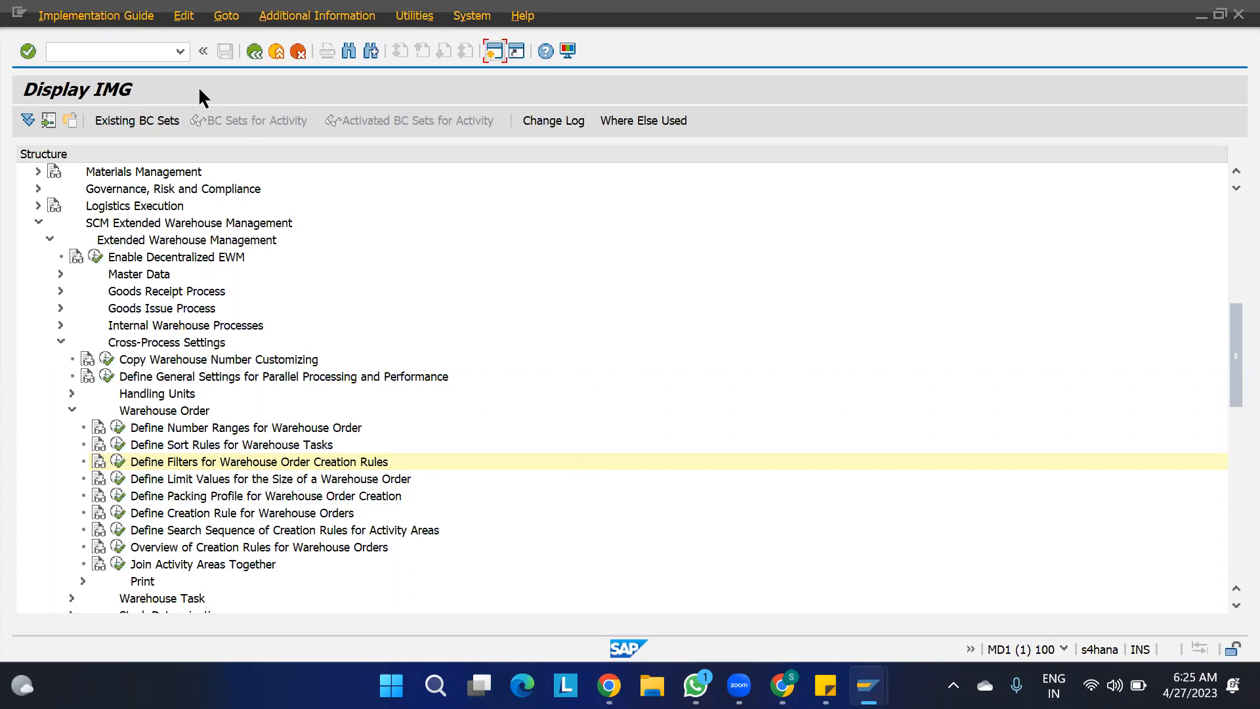
pyautogui.write('spro')
pyautogui.press('Return')
pyautogui.click(83, 117)
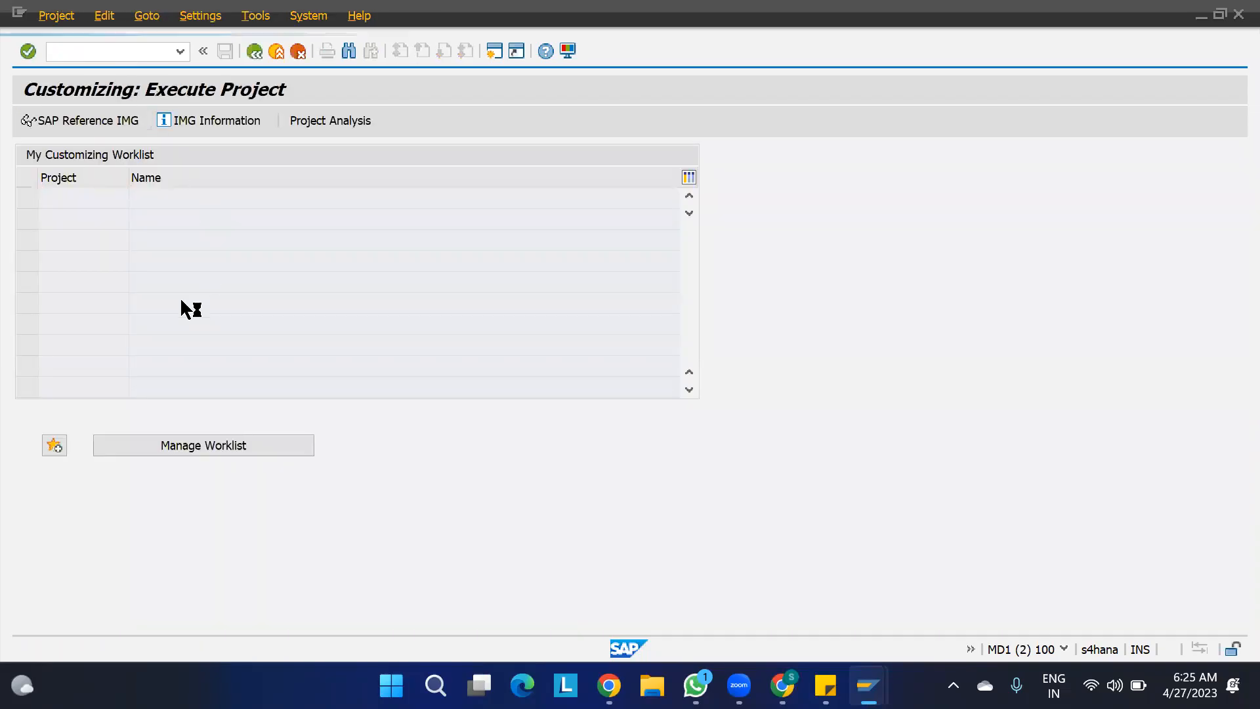
# - Open warehouse 1100's details in Define Warehouse Number Control under the Extended Warehouse Management master data
pyautogui.scroll(-5, 142, 328)
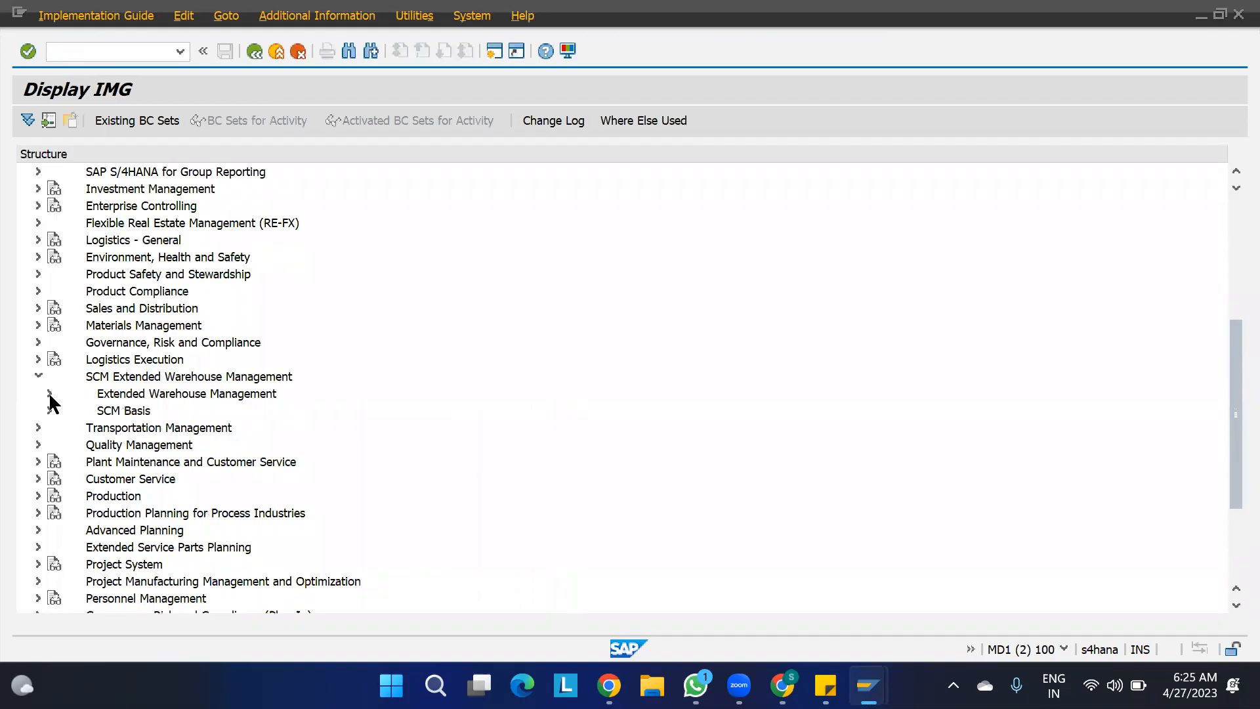
pyautogui.click(49, 393)
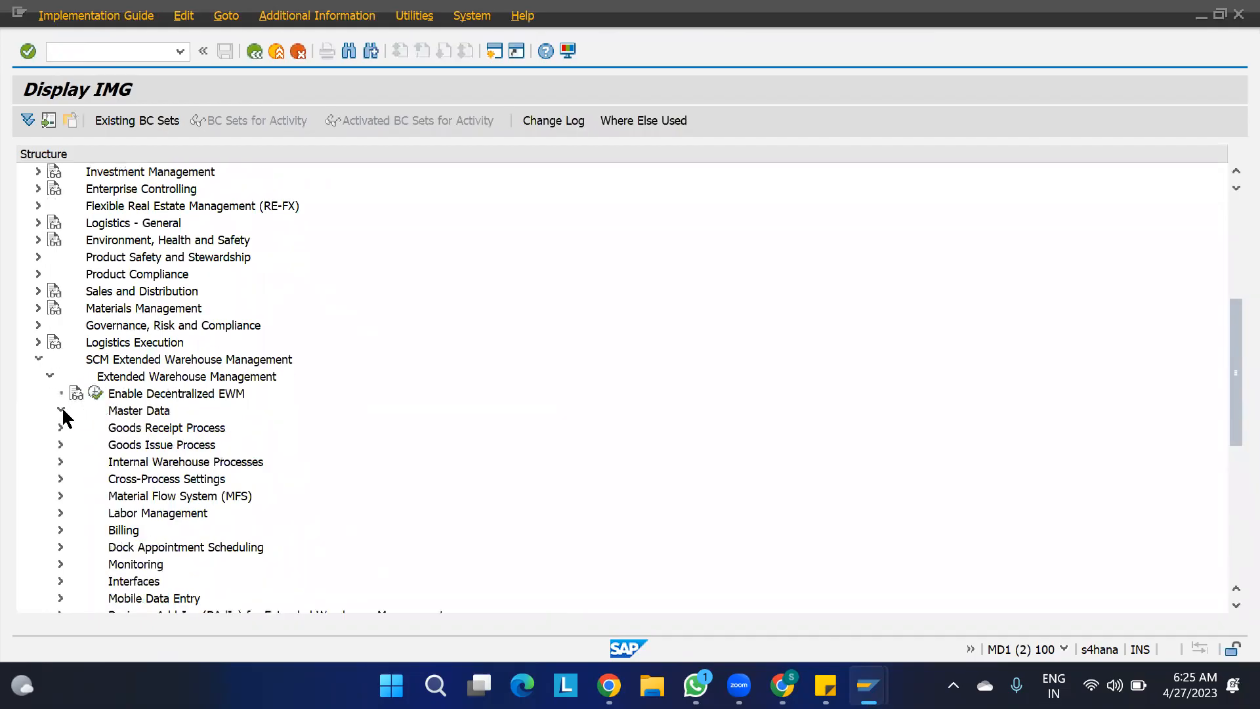
pyautogui.click(135, 347)
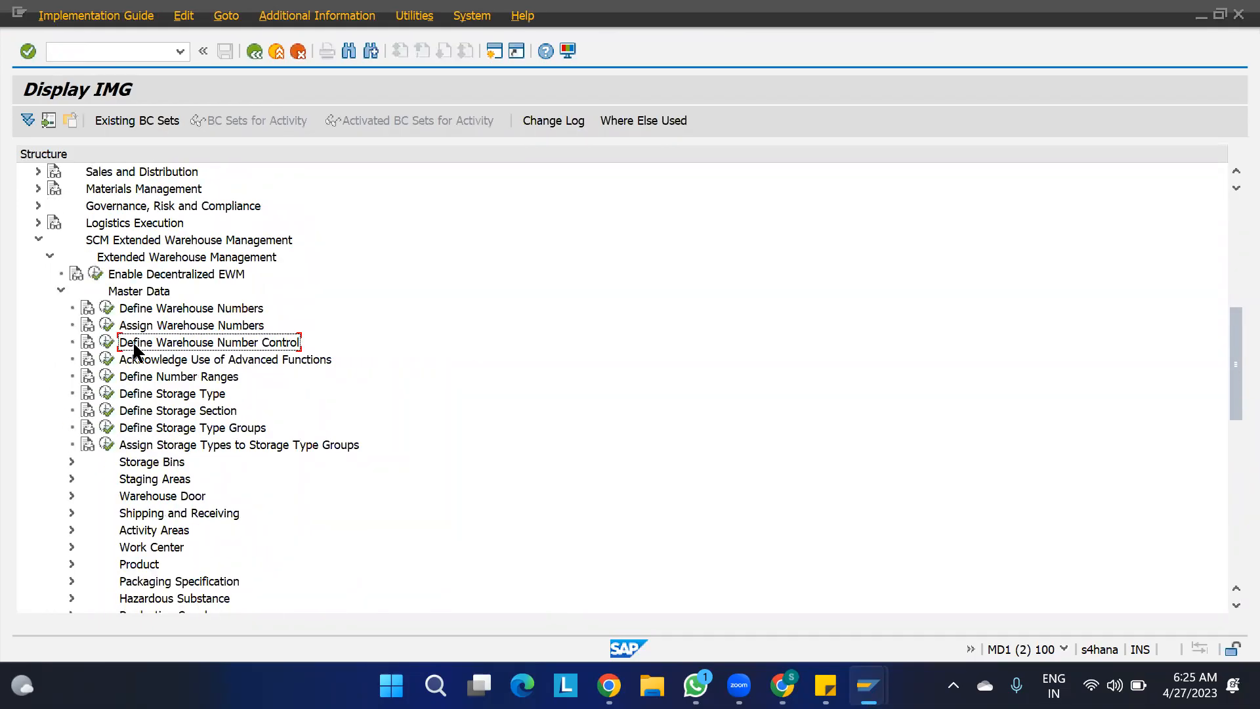
pyautogui.click(106, 342)
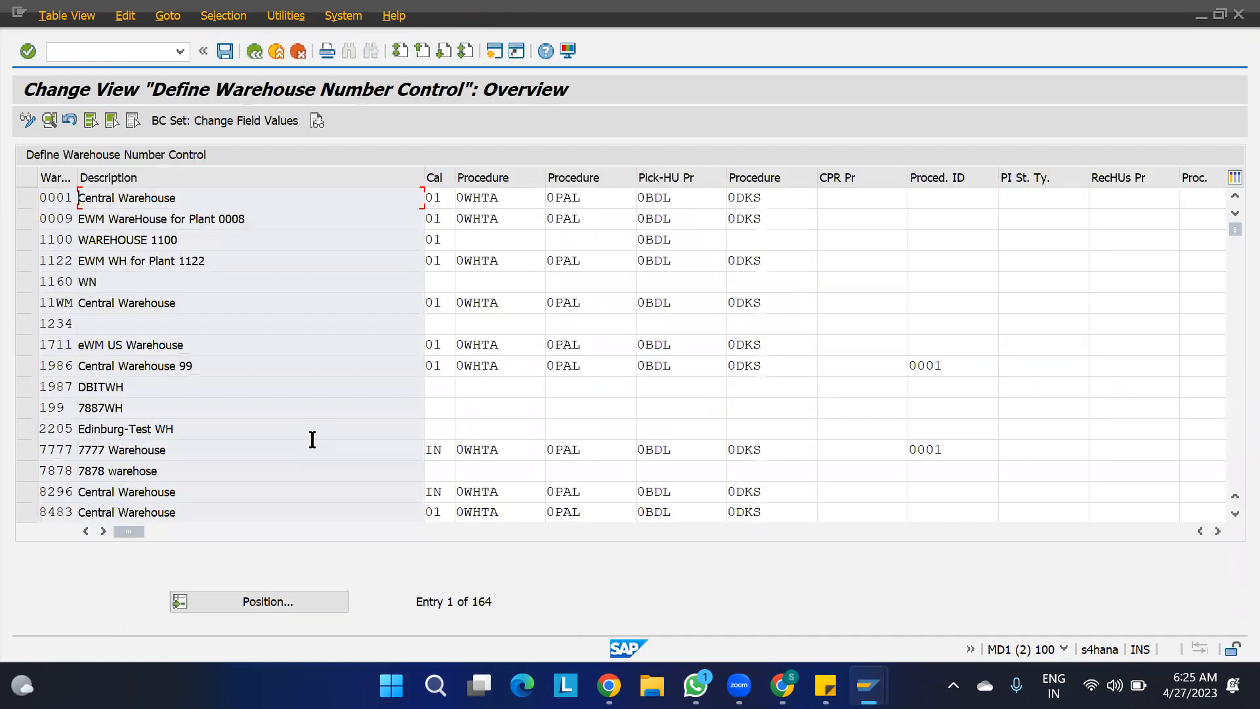
pyautogui.doubleClick(54, 241)
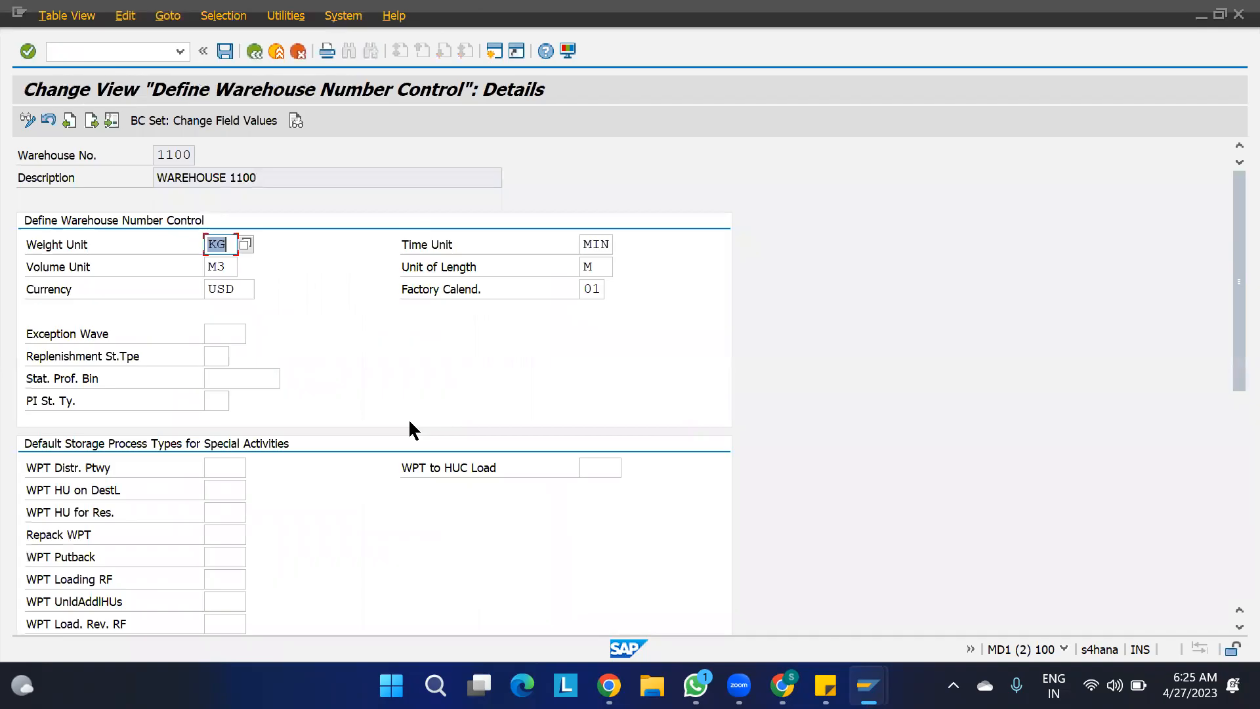
# - Set warehouse 1100's Pick-HU Procedure to 0BDL (Warehouse Order Creation) and save it with the proposed customizing request
pyautogui.scroll(-5, 409, 430)
pyautogui.click(306, 460)
pyautogui.moveTo(306, 460); pyautogui.dragTo(214, 461)
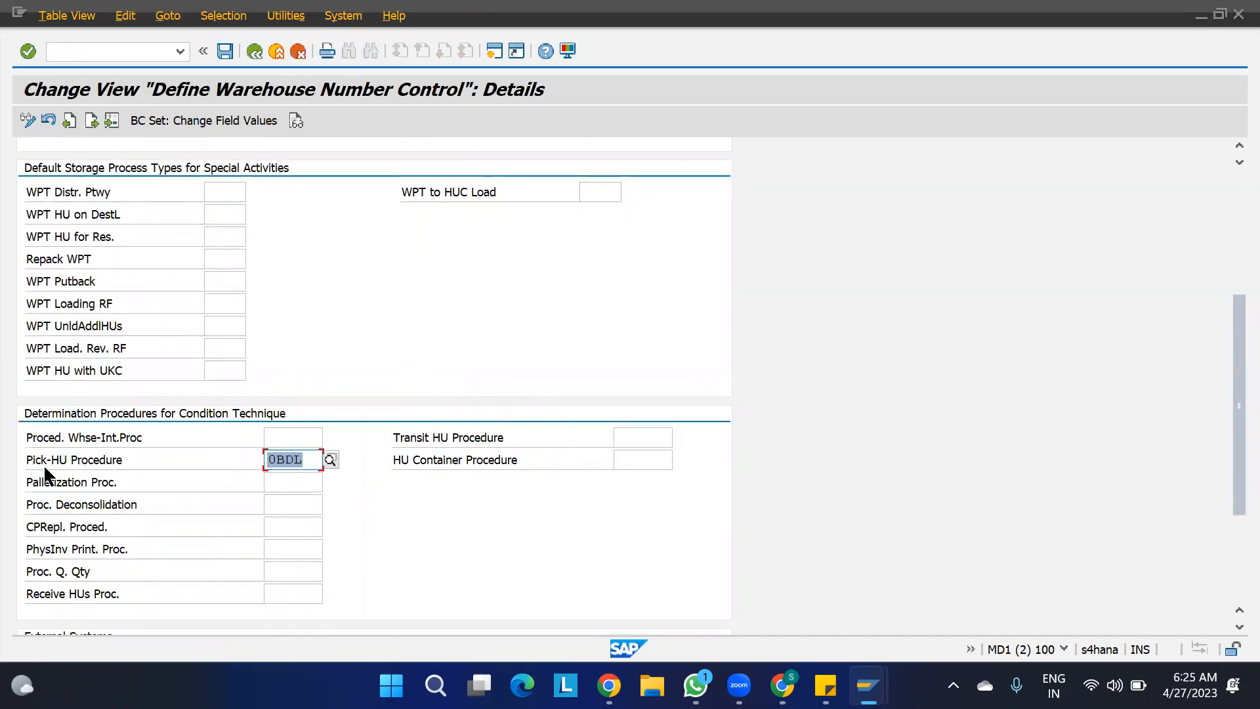
pyautogui.click(331, 460)
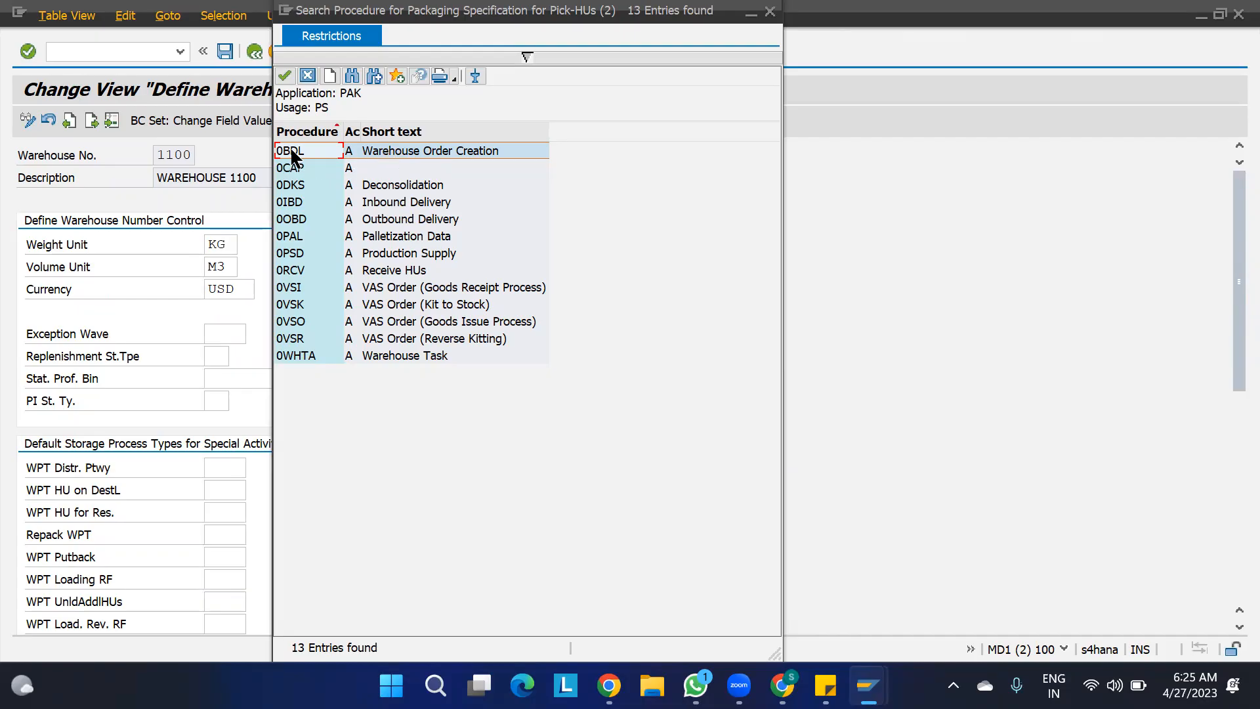
pyautogui.doubleClick(382, 150)
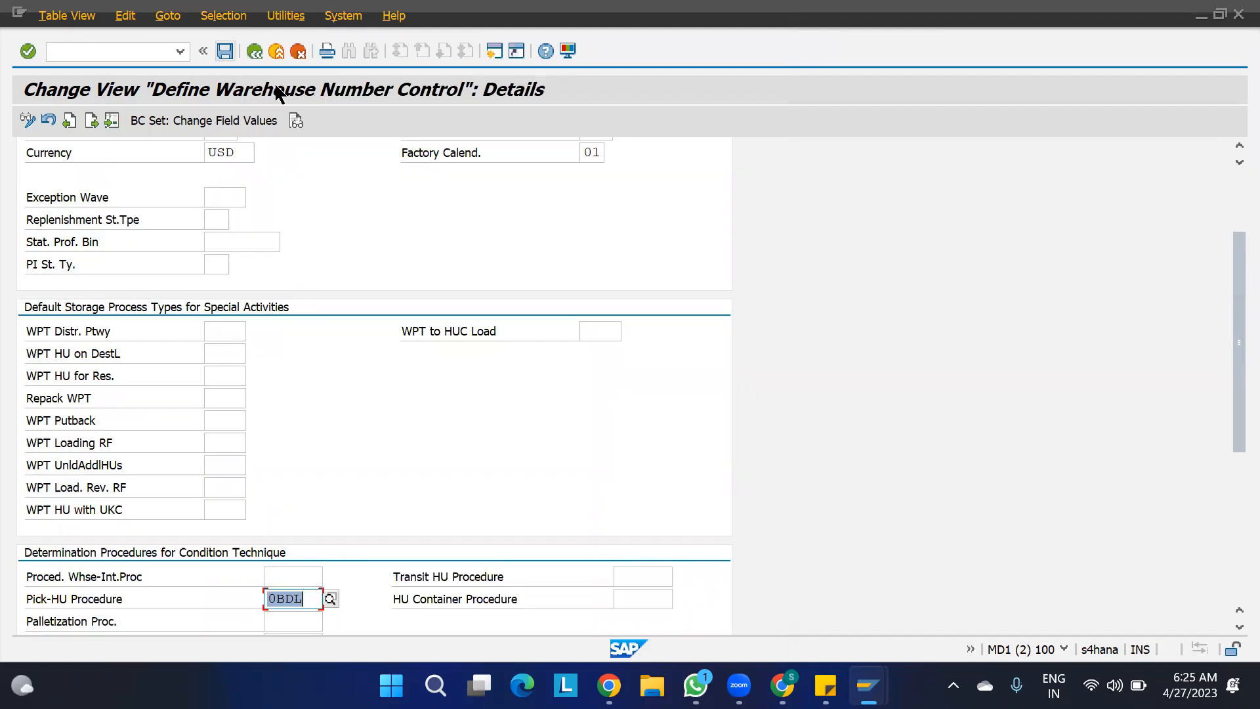
pyautogui.hotkey('ctrl', 's')
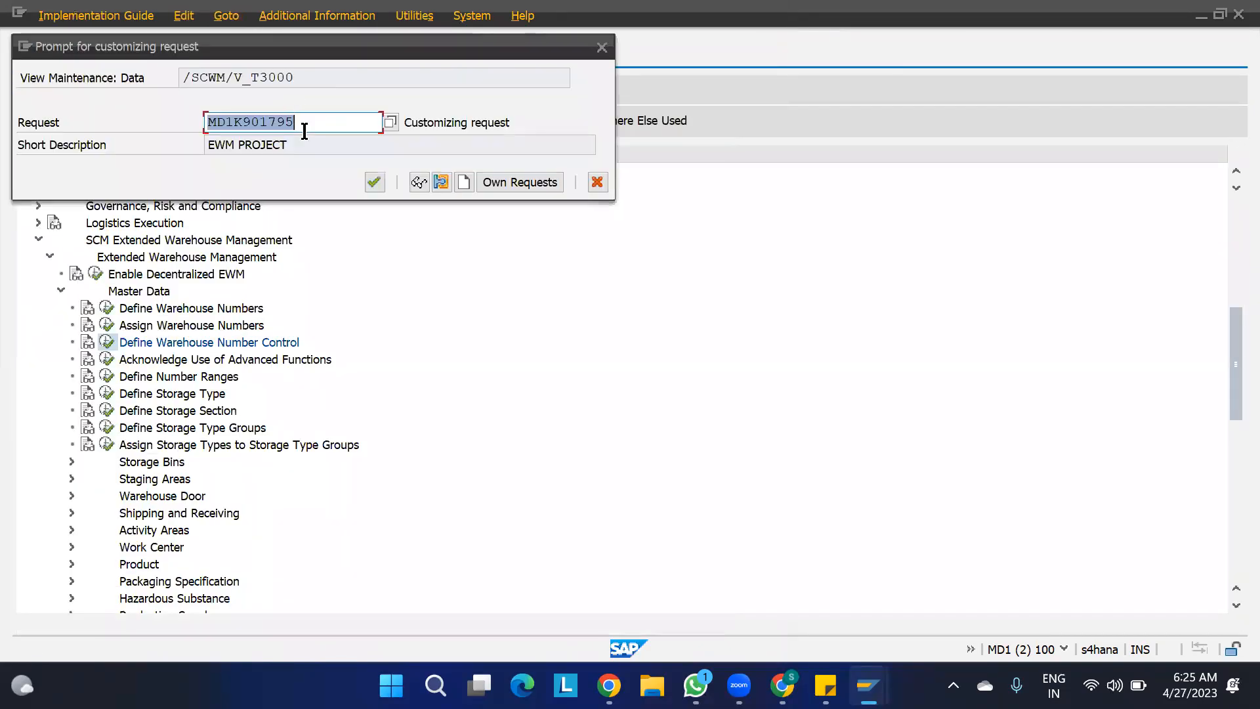
pyautogui.click(374, 183)
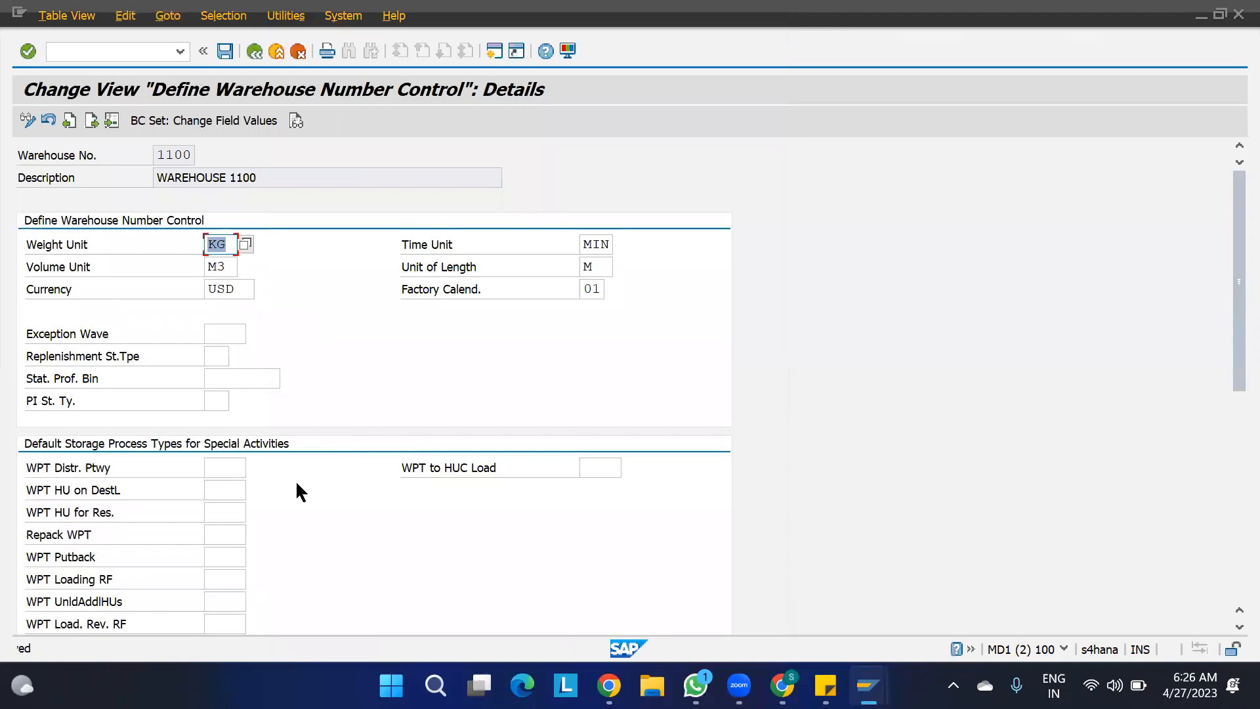
# - Review warehouse 1100's saved number control details, including the determination procedures for the condition technique
pyautogui.scroll(-6, 304, 519)
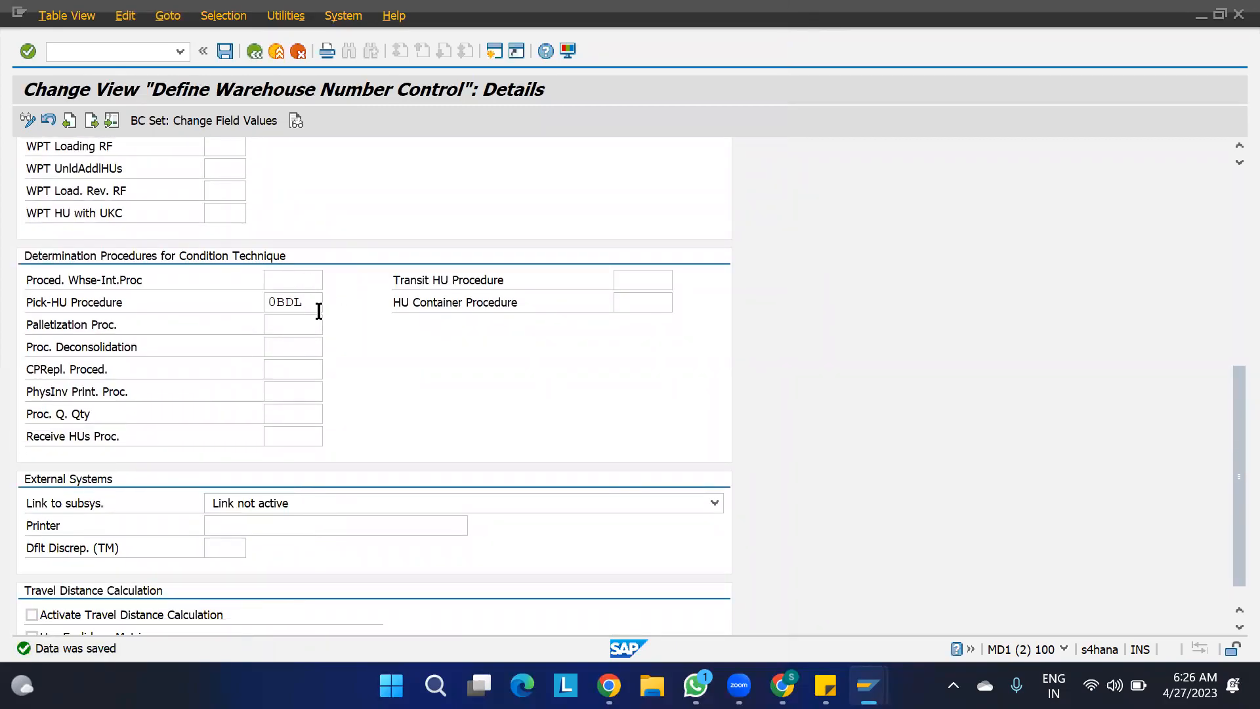
pyautogui.scroll(6, 368, 315)
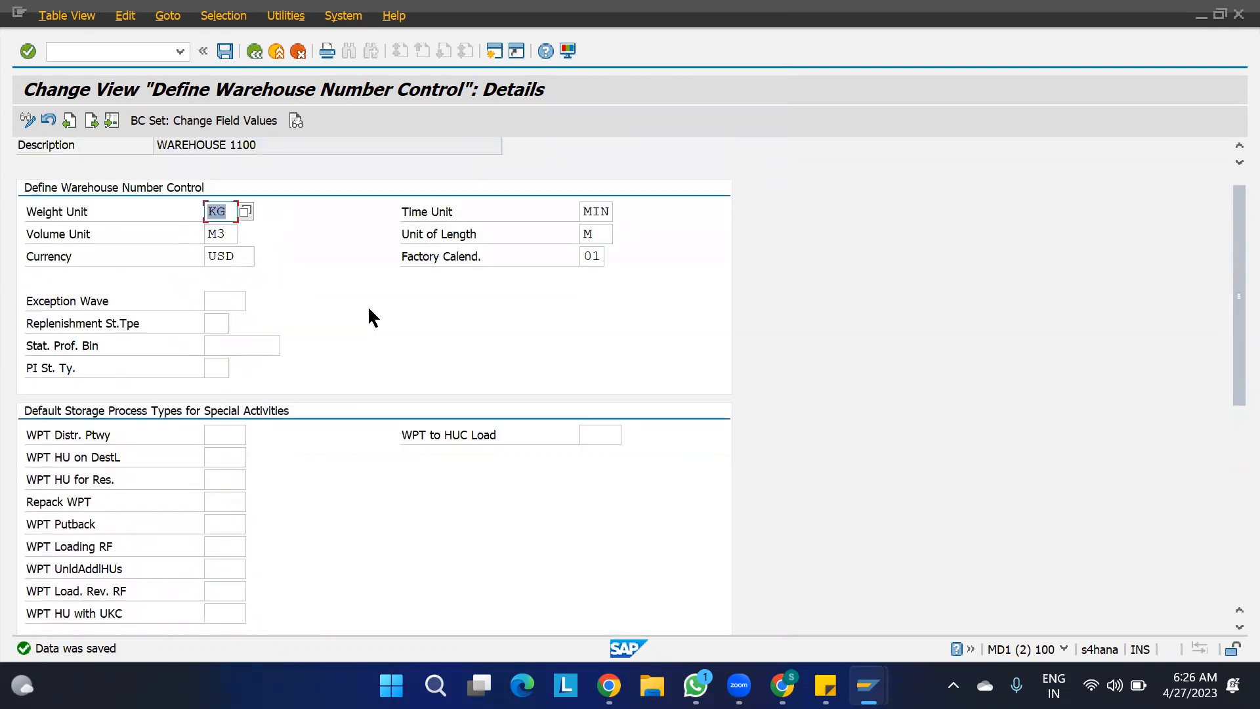
pyautogui.scroll(1, 369, 318)
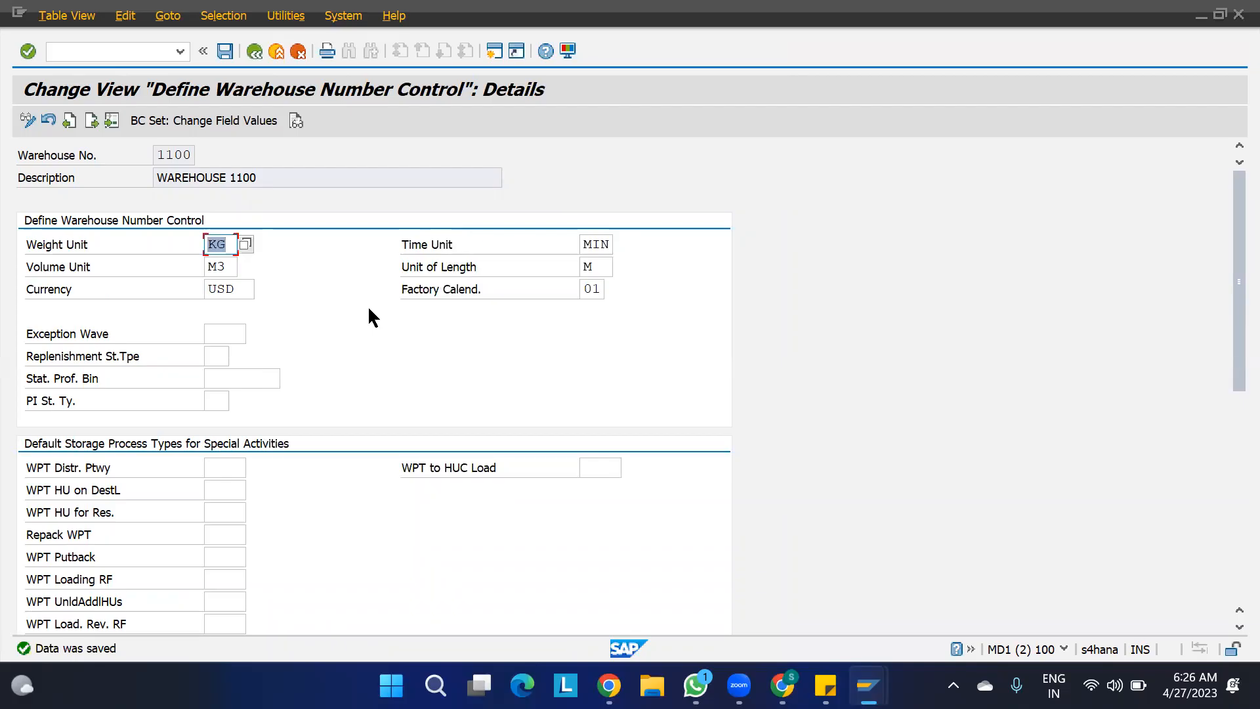
pyautogui.scroll(-4, 330, 420)
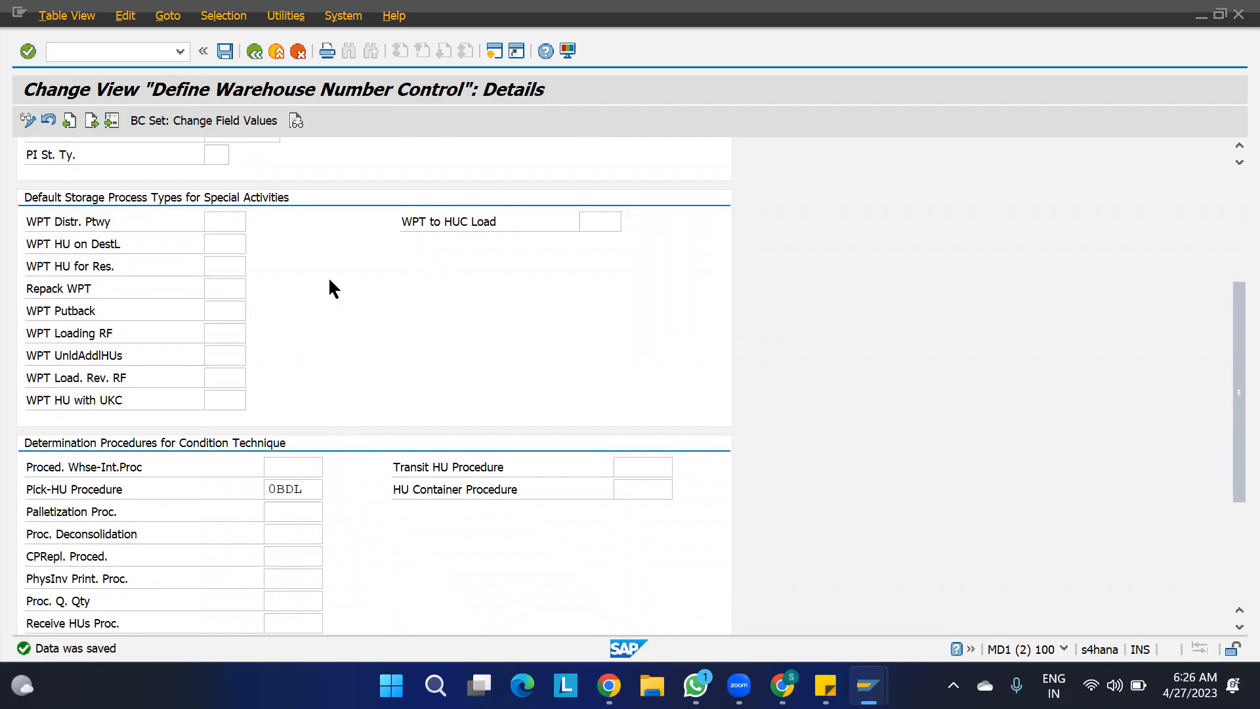
pyautogui.scroll(4, 328, 279)
pyautogui.press('F3')
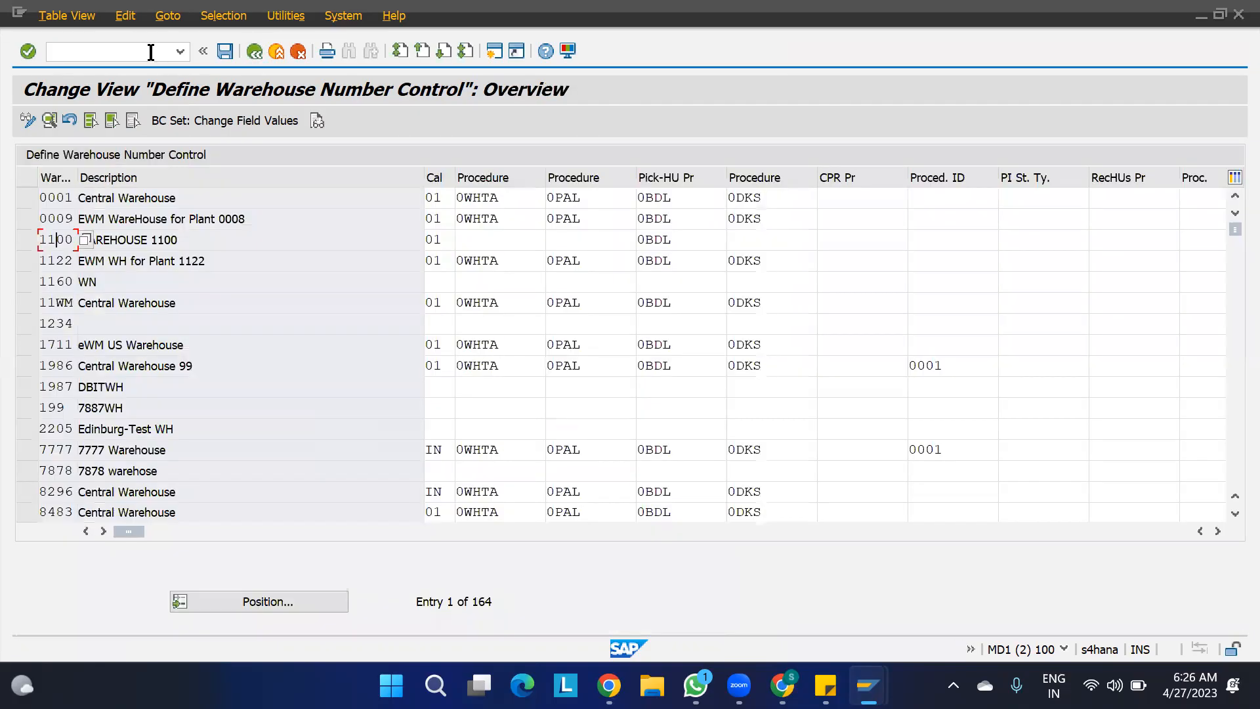
# - Return to SAP Easy Access and open Maintain Packaging Specification (/SCWM/PACKSPEC) from the Extended Warehouse Management master data
pyautogui.click(151, 52)
pyautogui.write('/n')
pyautogui.press('Return')
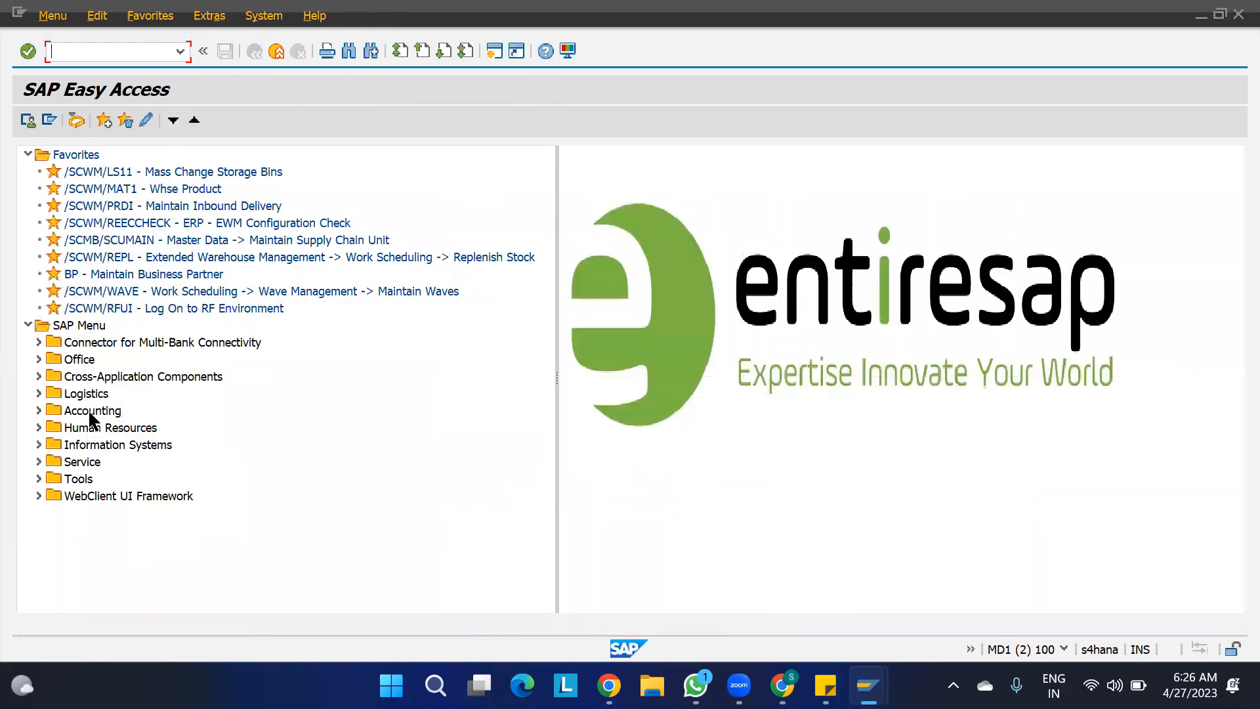
pyautogui.click(39, 393)
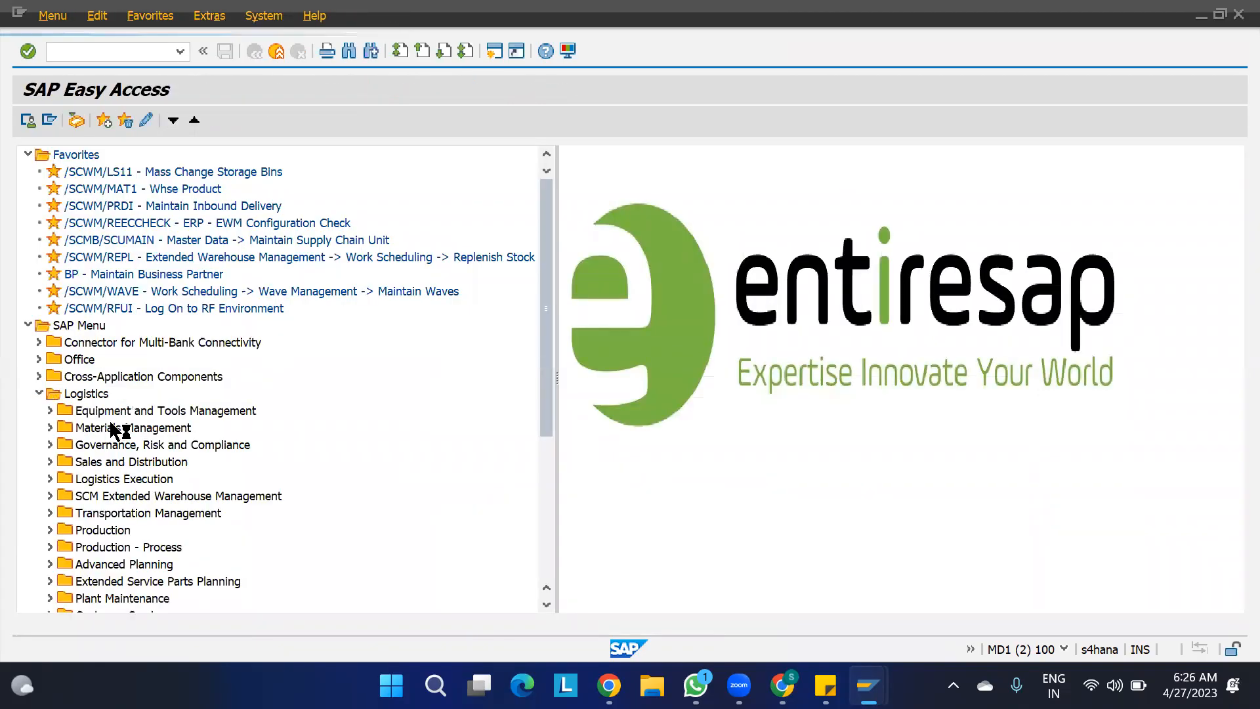
pyautogui.click(50, 495)
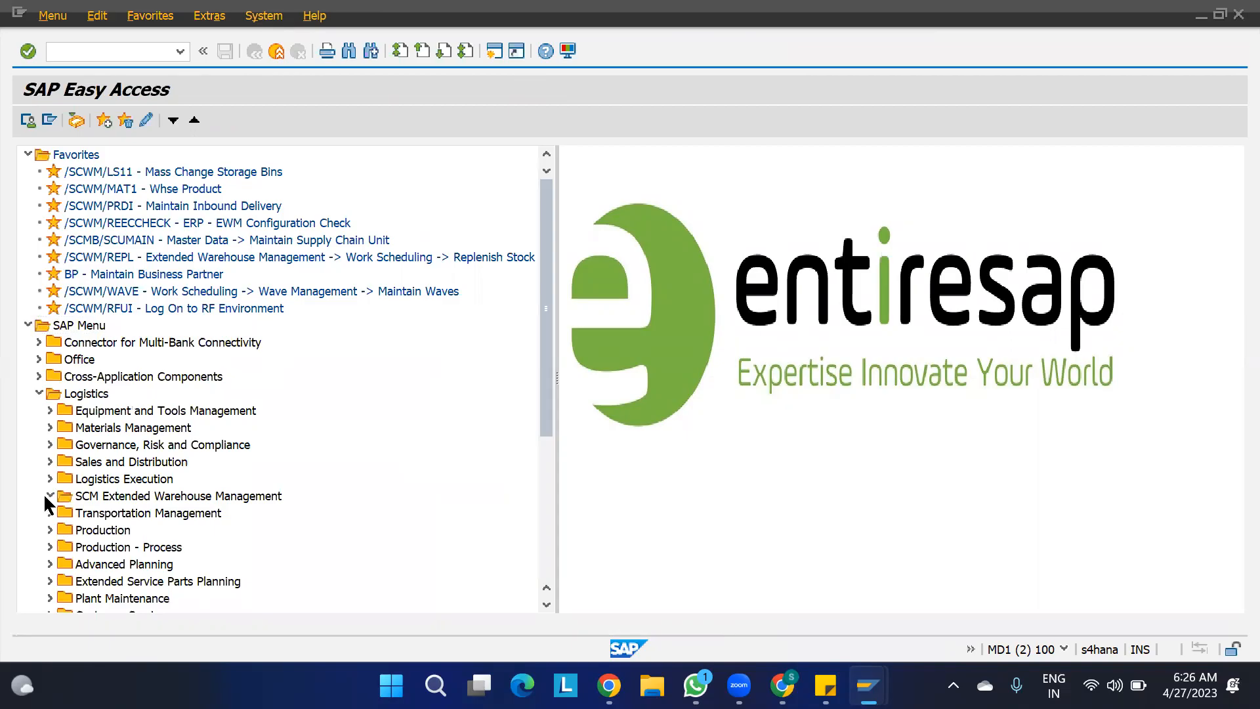
pyautogui.click(70, 514)
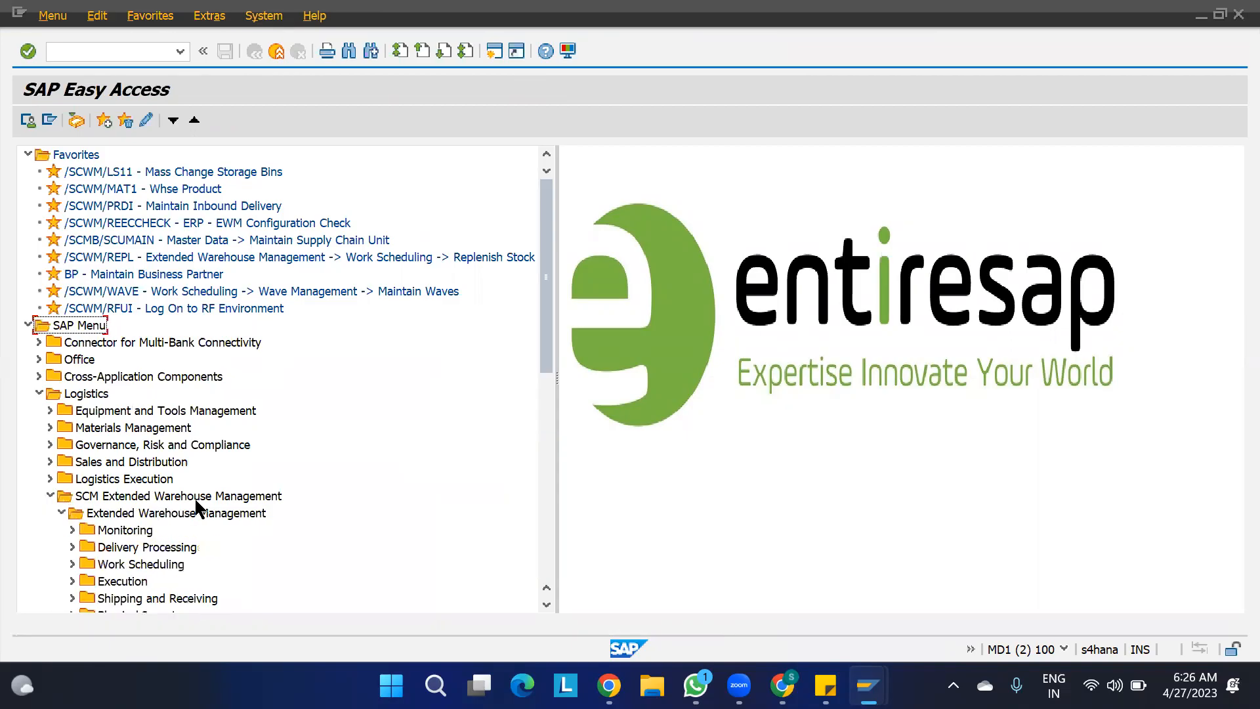
pyautogui.scroll(-7, 196, 501)
pyautogui.click(73, 240)
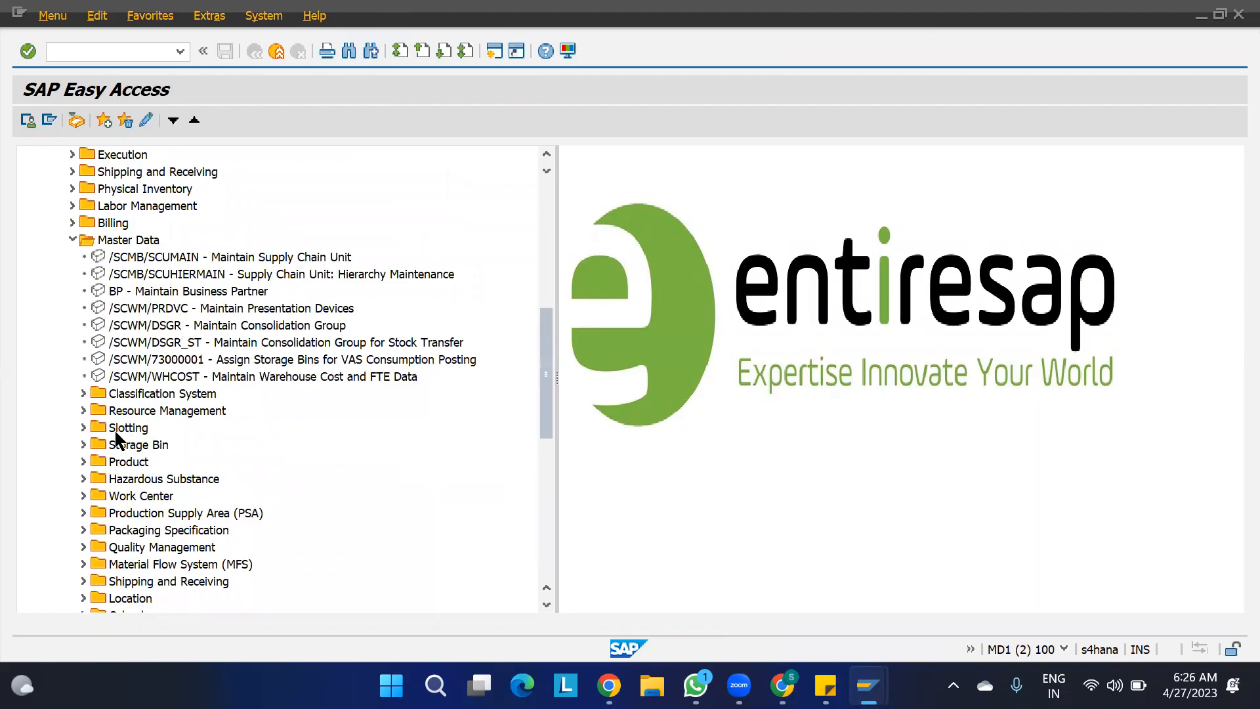
pyautogui.click(143, 532)
pyautogui.click(83, 529)
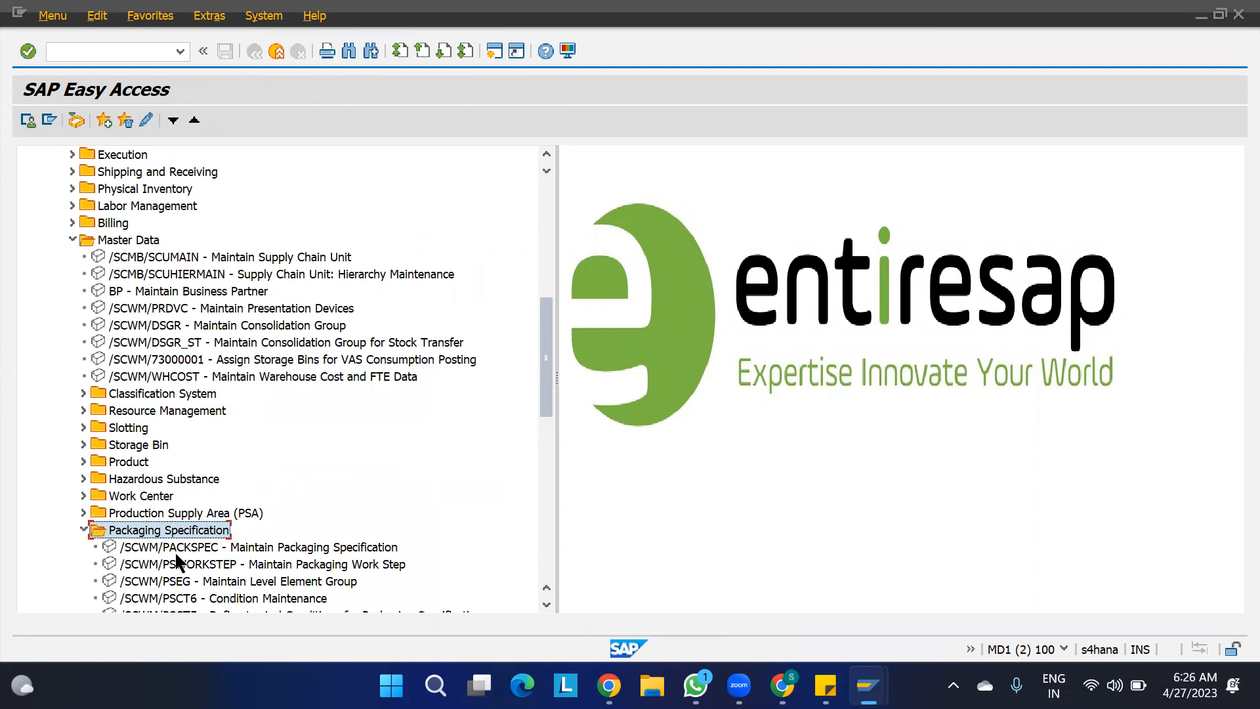
pyautogui.click(200, 551)
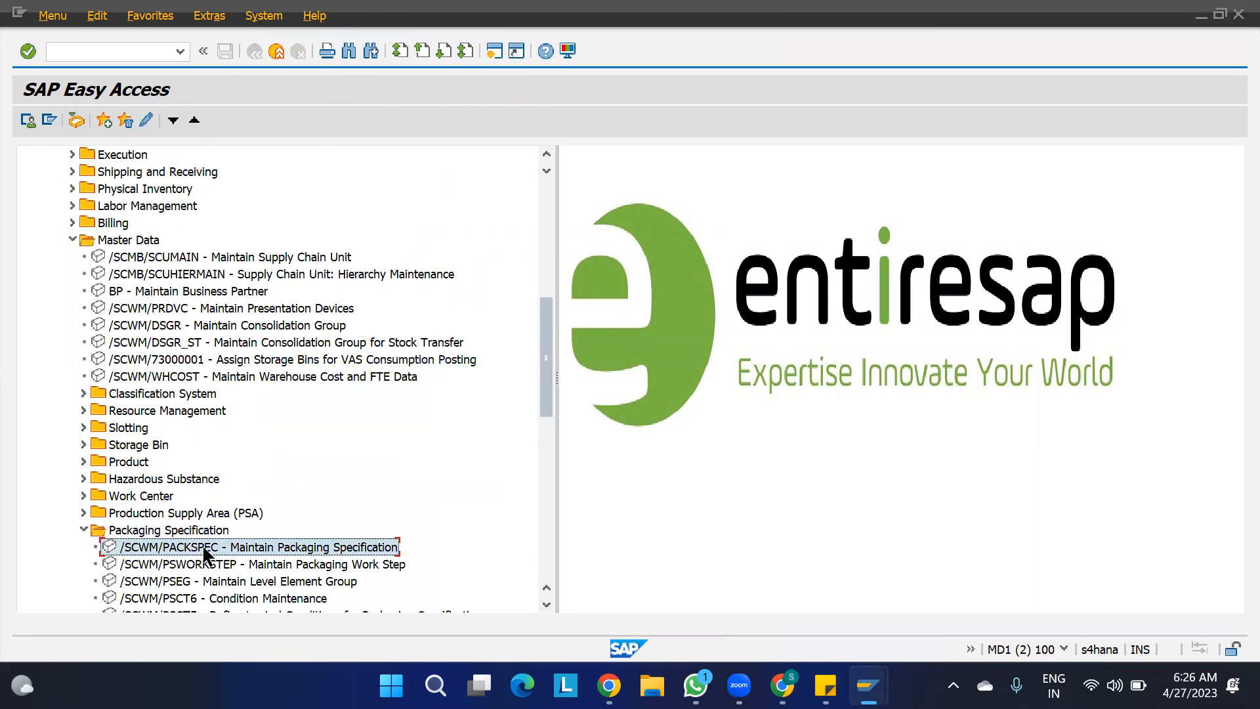
pyautogui.doubleClick(311, 555)
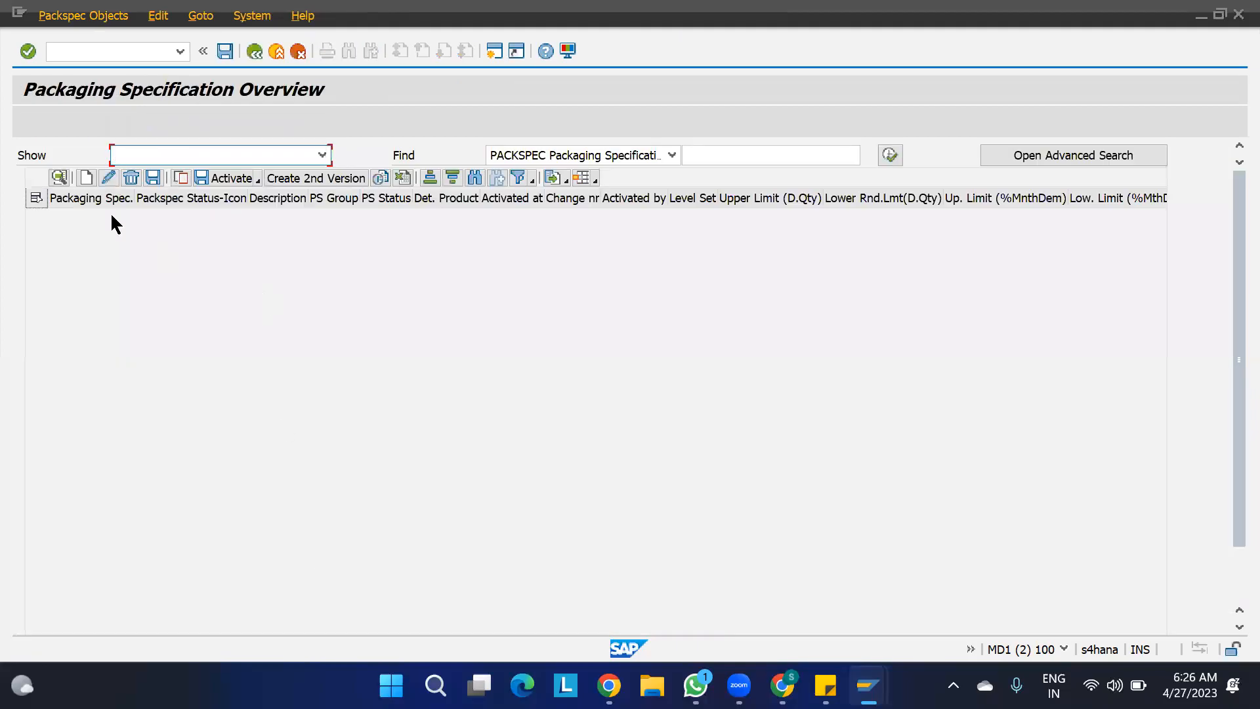
# - Create a packaging specification with PS Group 1100 and open its details for editing
pyautogui.click(86, 178)
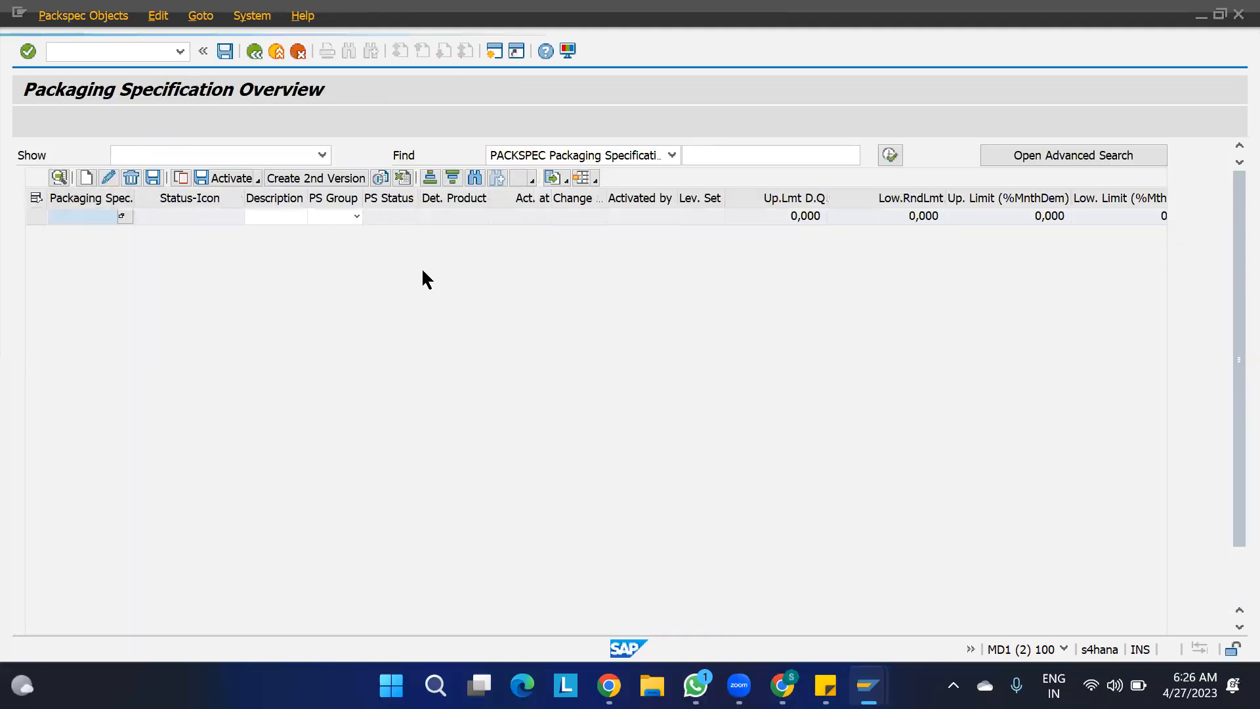
pyautogui.click(356, 217)
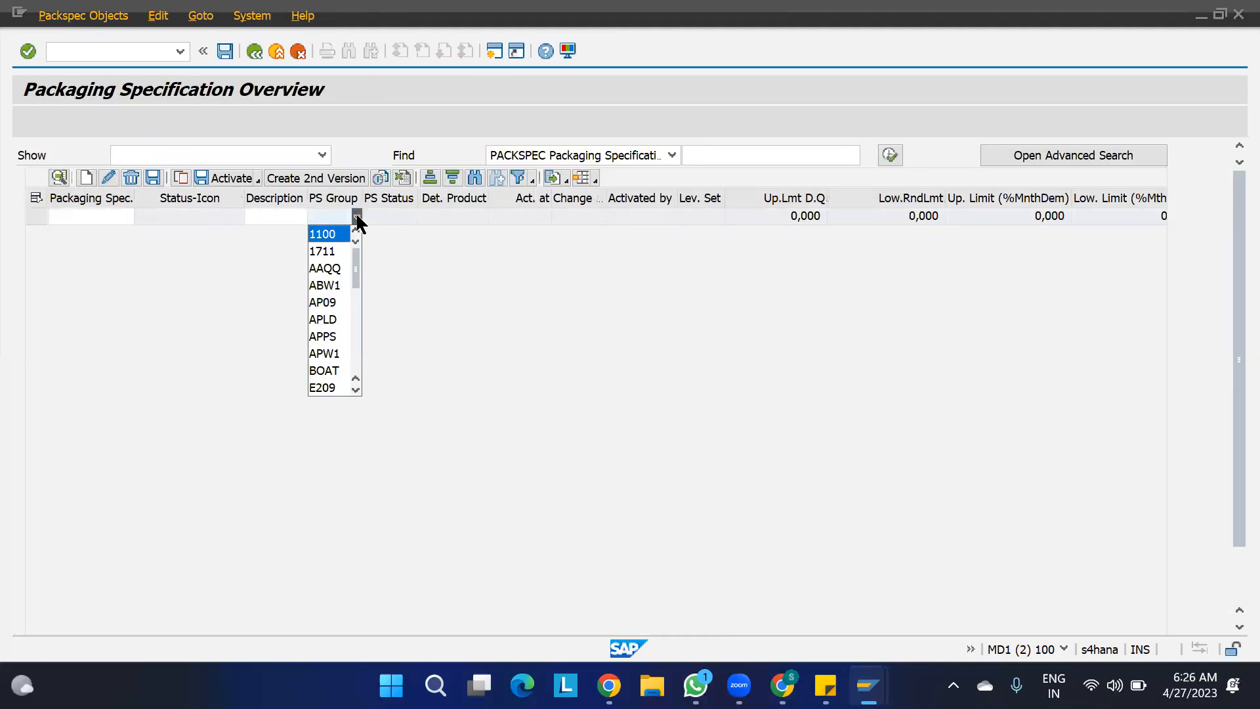
pyautogui.click(325, 235)
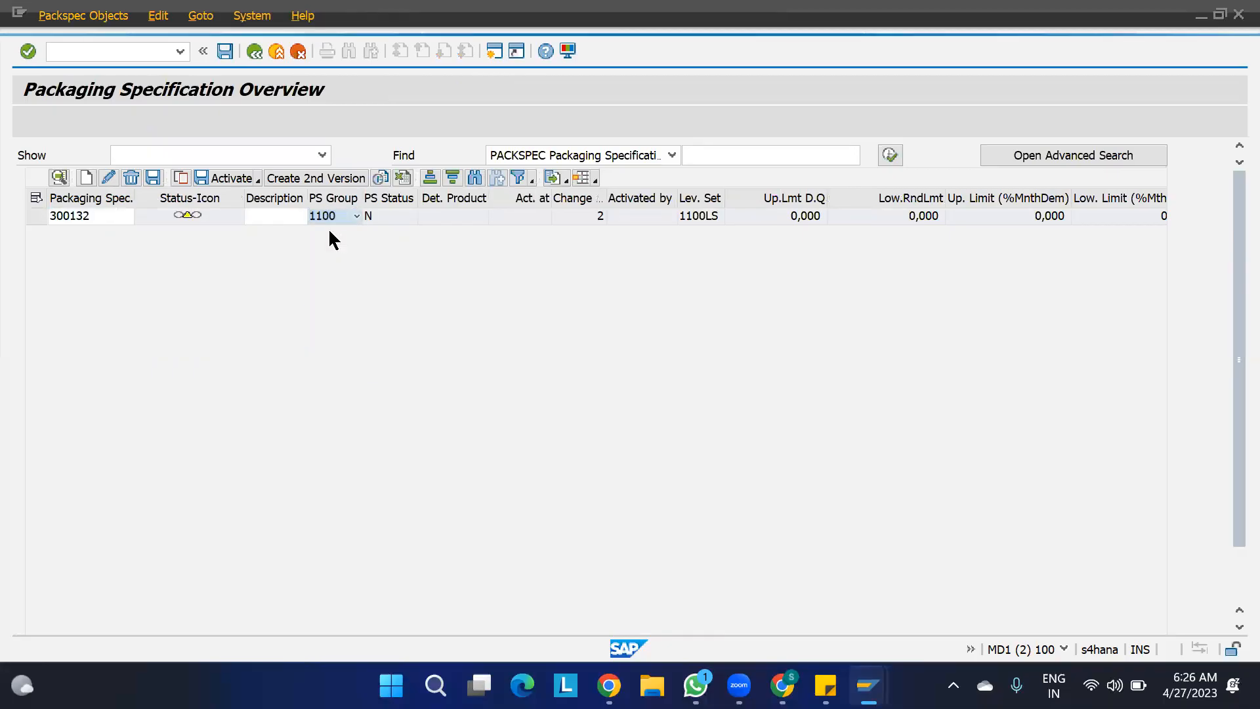
pyautogui.click(36, 217)
pyautogui.click(59, 179)
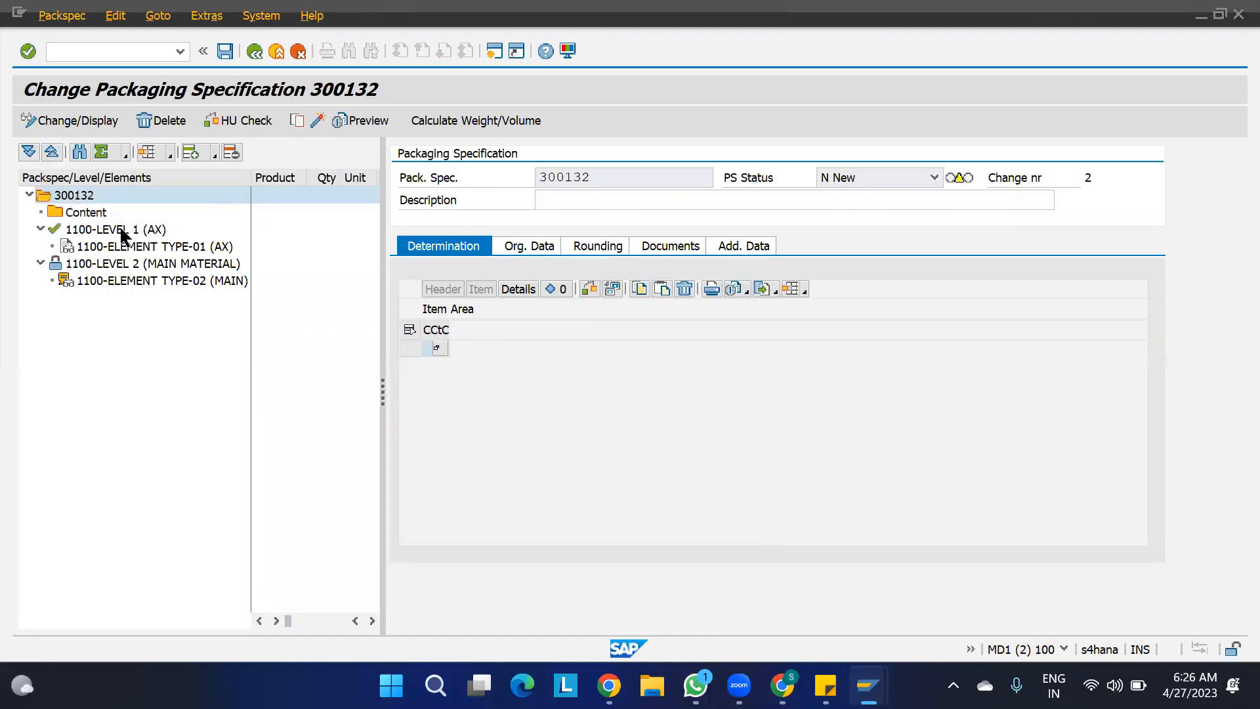
# - Remove 1100-LEVEL 1 (AX) from the packaging specification's structure and add a product entry under Content
pyautogui.click(116, 229)
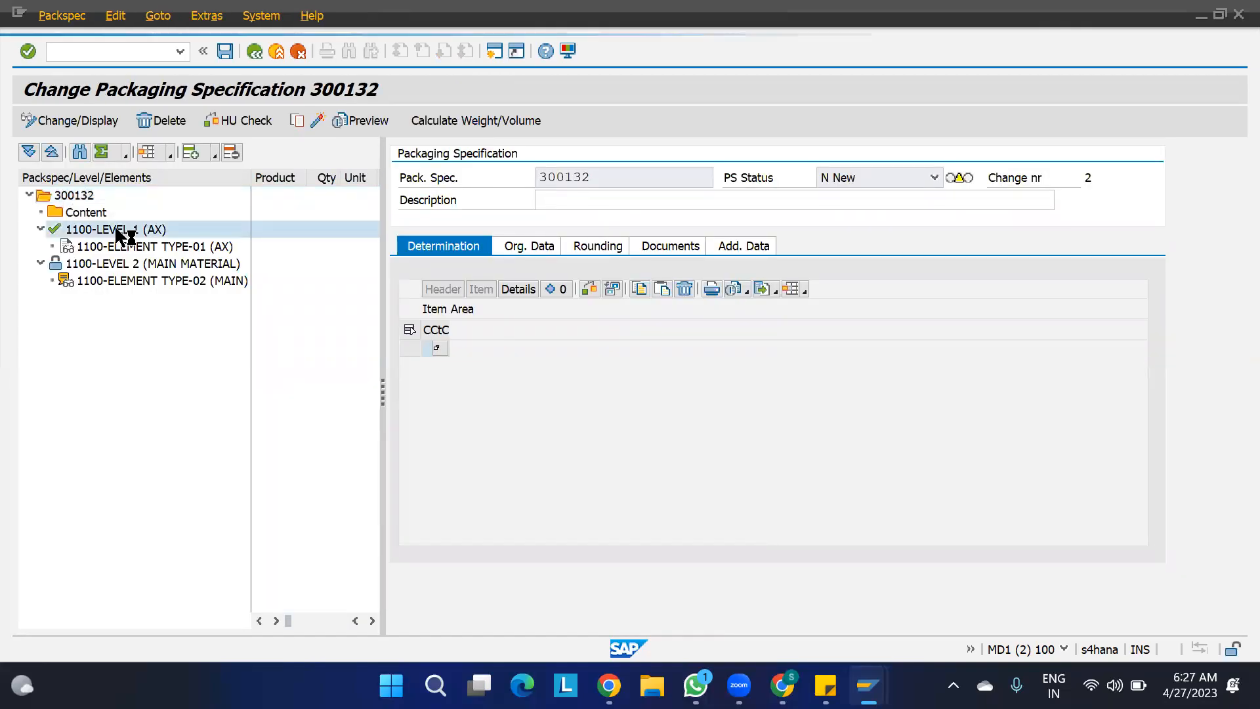
pyautogui.click(231, 153)
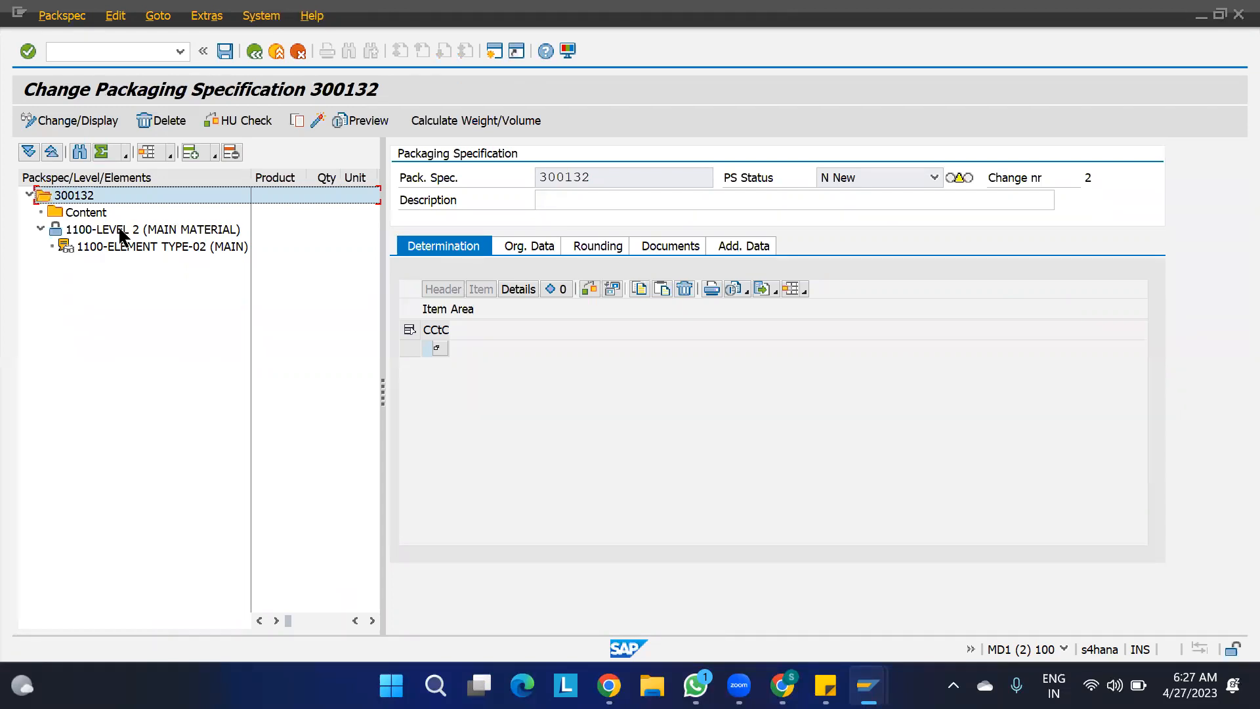
pyautogui.click(79, 211)
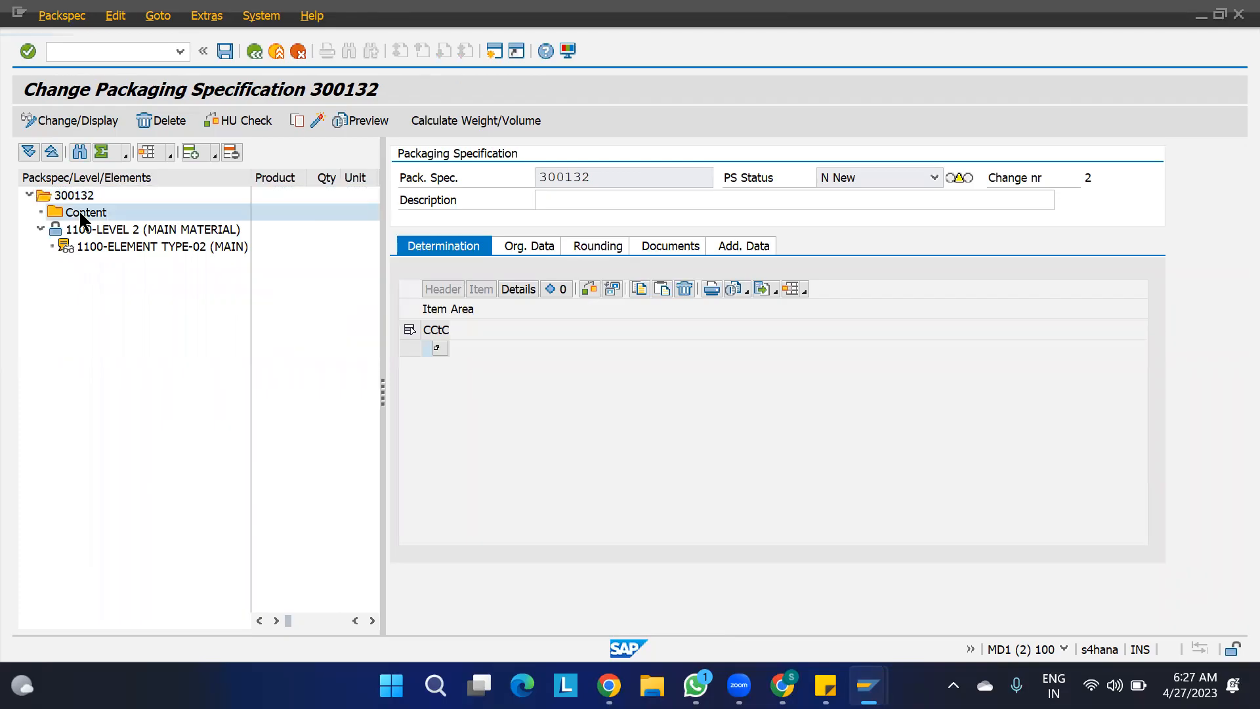
pyautogui.click(214, 156)
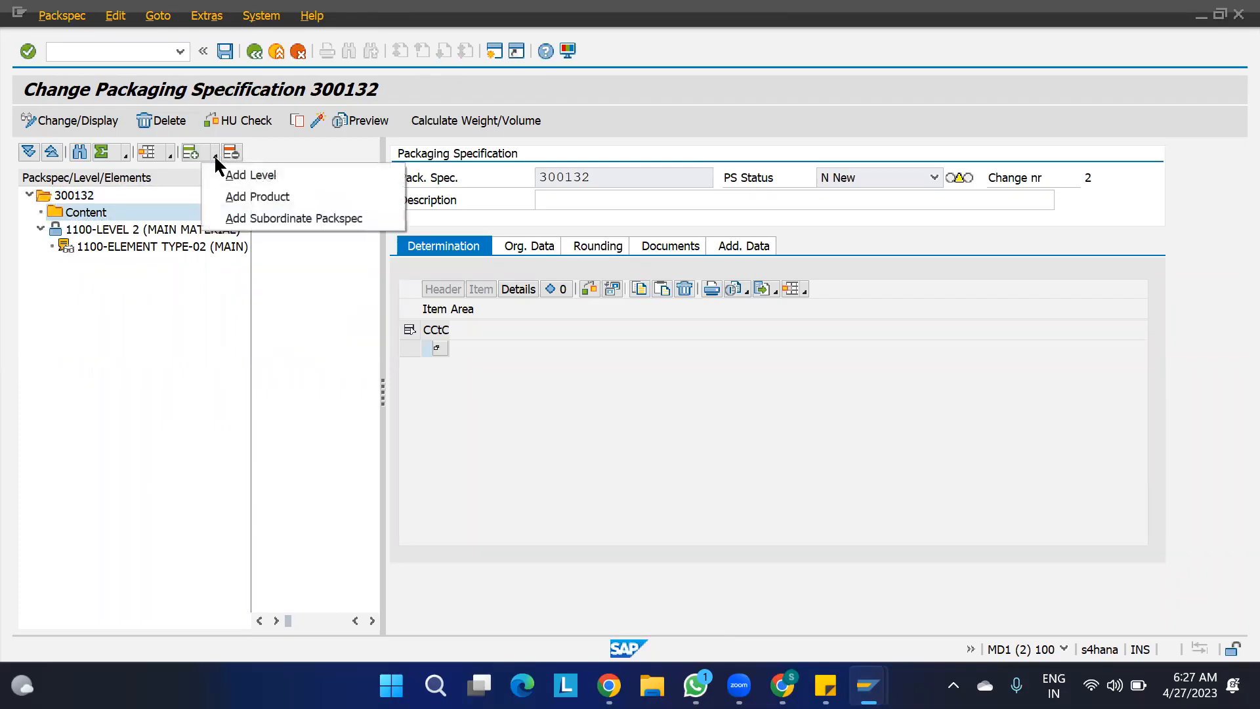
pyautogui.click(244, 198)
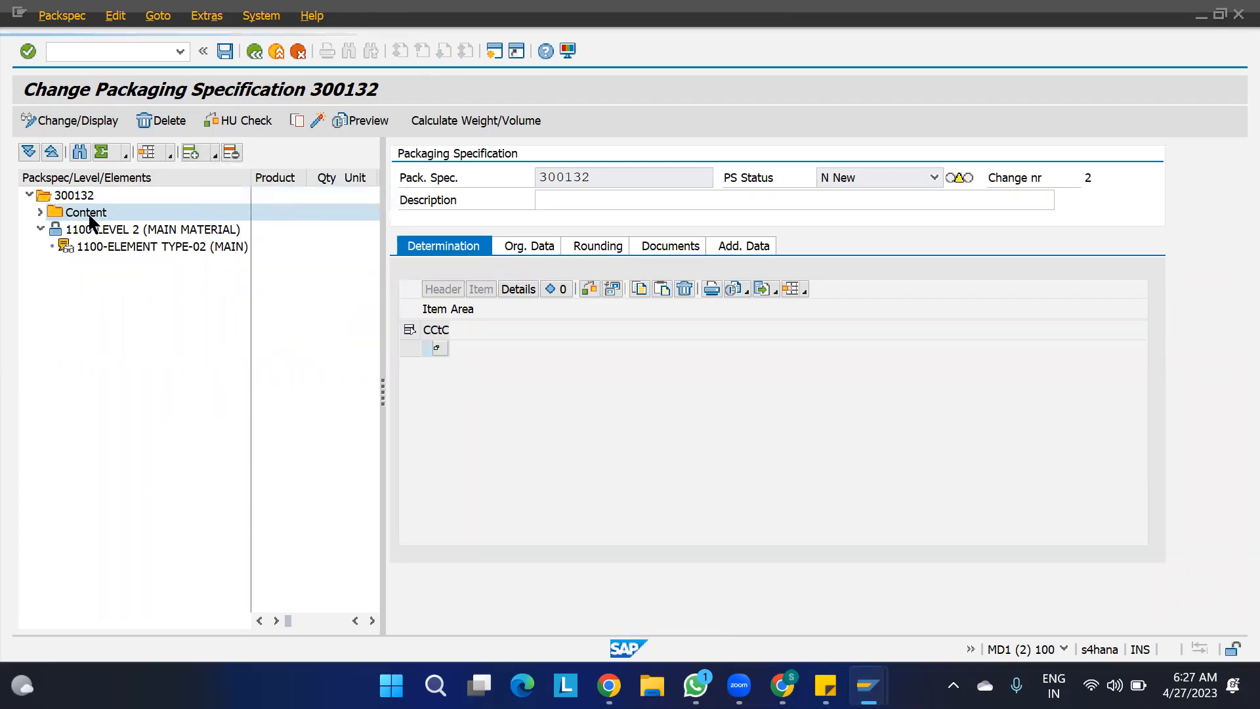
pyautogui.click(39, 211)
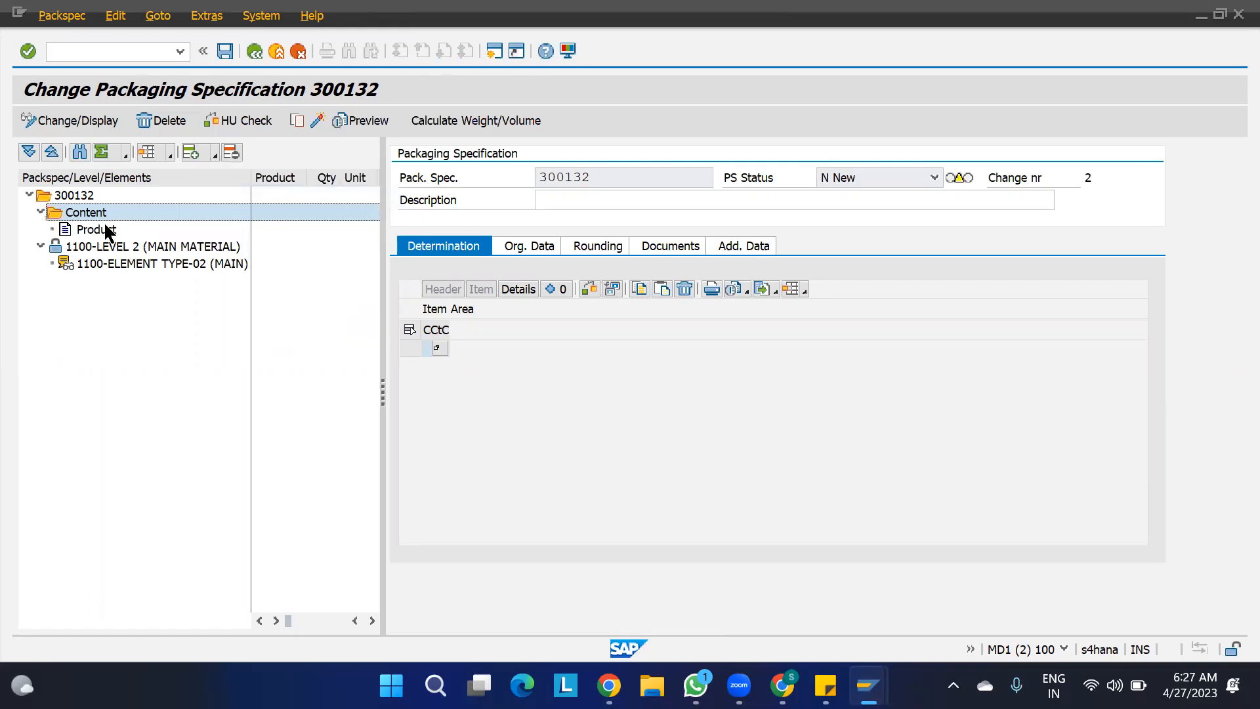
# - Assign product 1100-MAT1 to the new content entry
pyautogui.click(85, 229)
pyautogui.click(558, 293)
pyautogui.write('1100-')
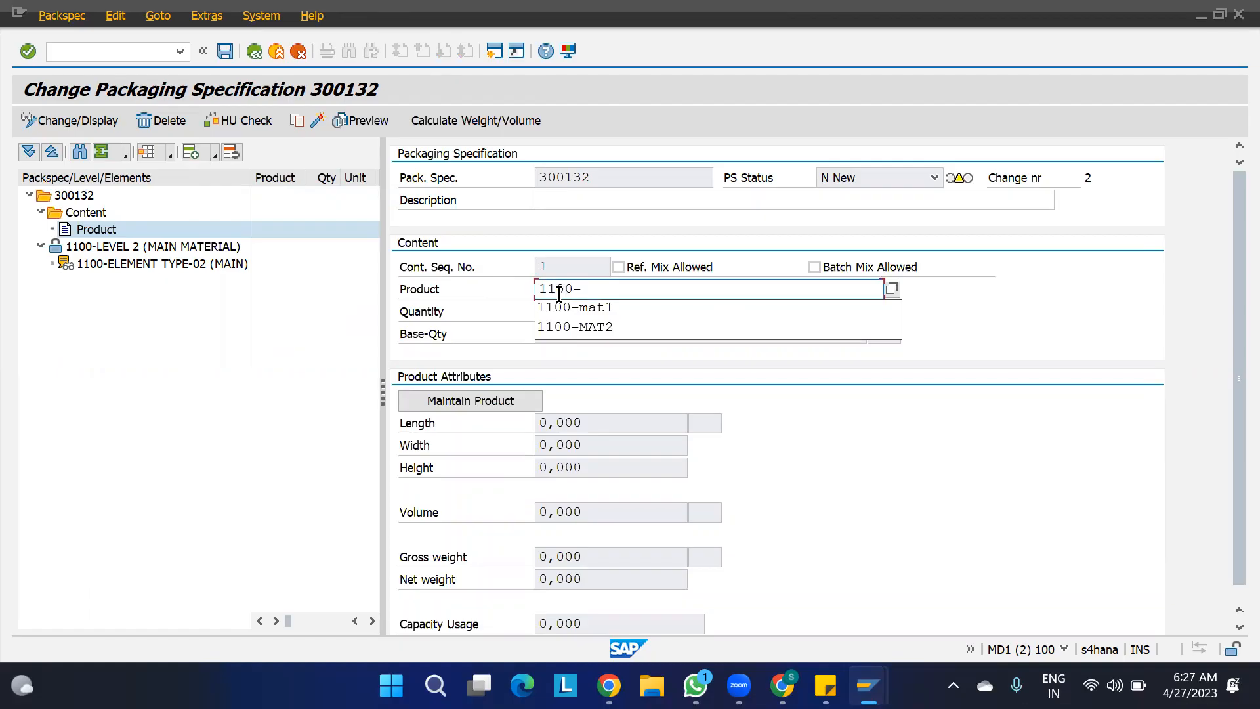
pyautogui.write('MAT1')
pyautogui.press('Return')
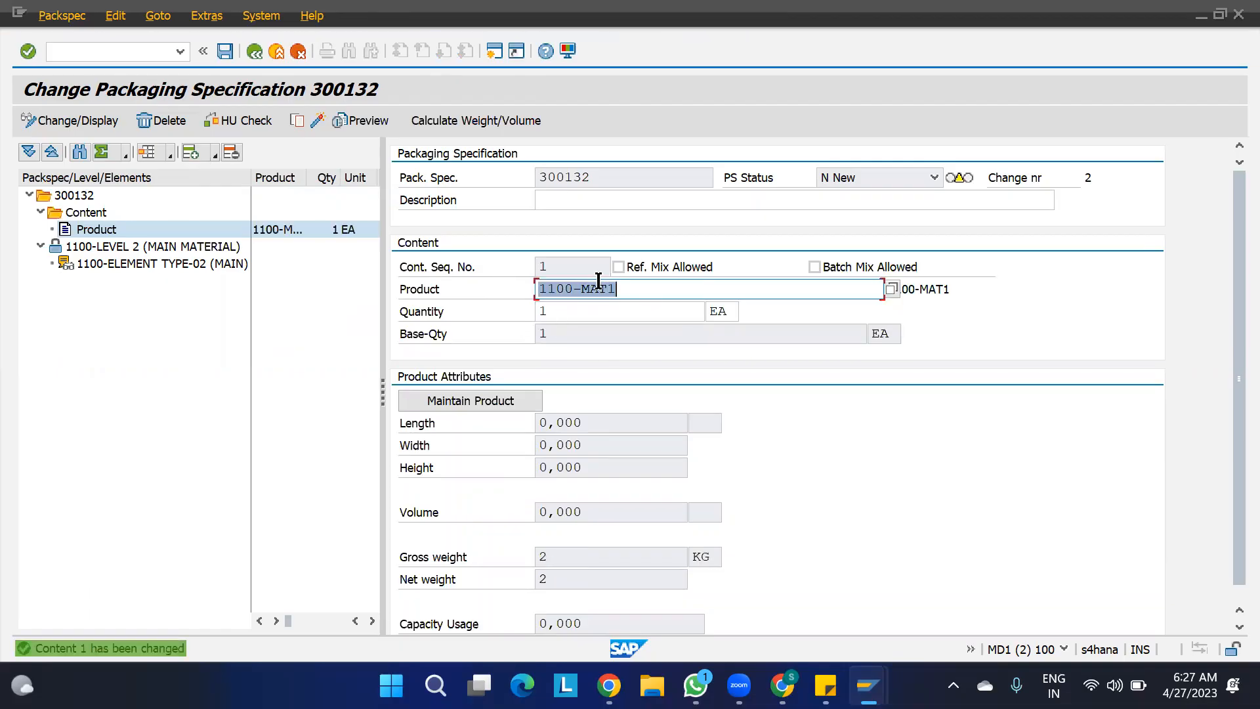
# - Set the Target Qty of 1100-LEVEL 2 (MAIN MATERIAL) to 1
pyautogui.click(181, 248)
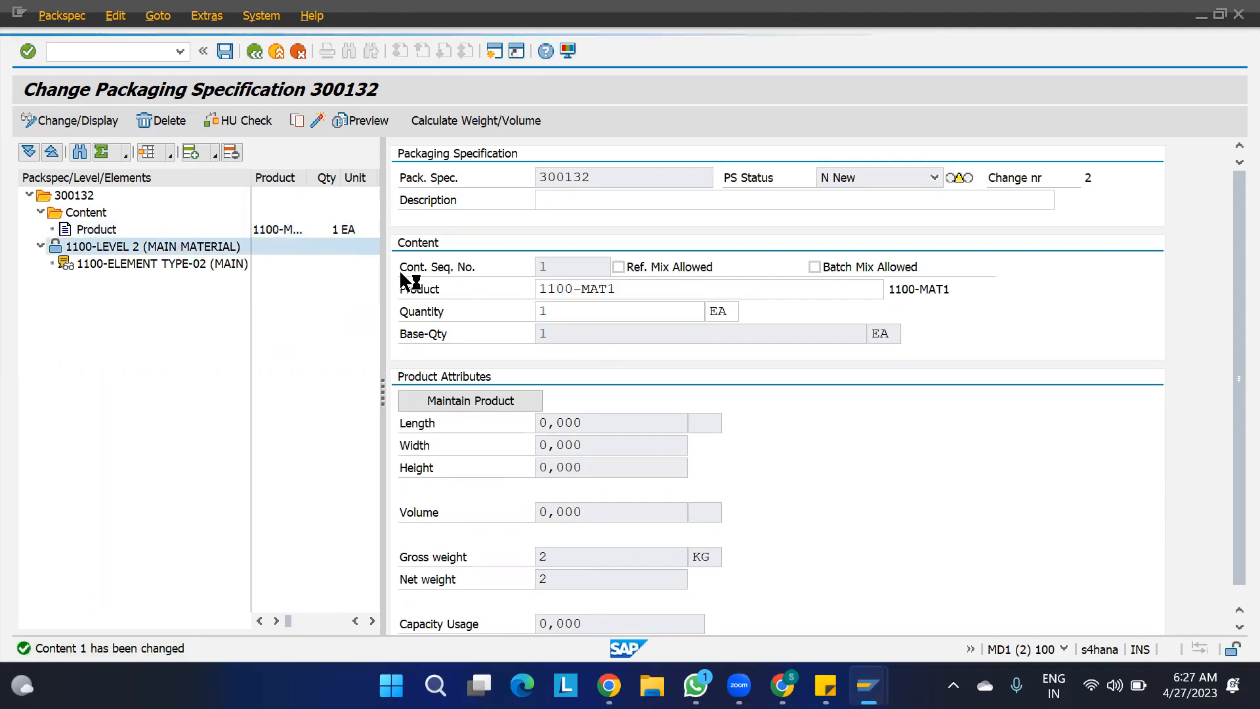
pyautogui.click(570, 311)
pyautogui.write('1')
pyautogui.press('Tab')
pyautogui.hotkey('shift', 'Tab')
pyautogui.hotkey('shift', 'Tab')
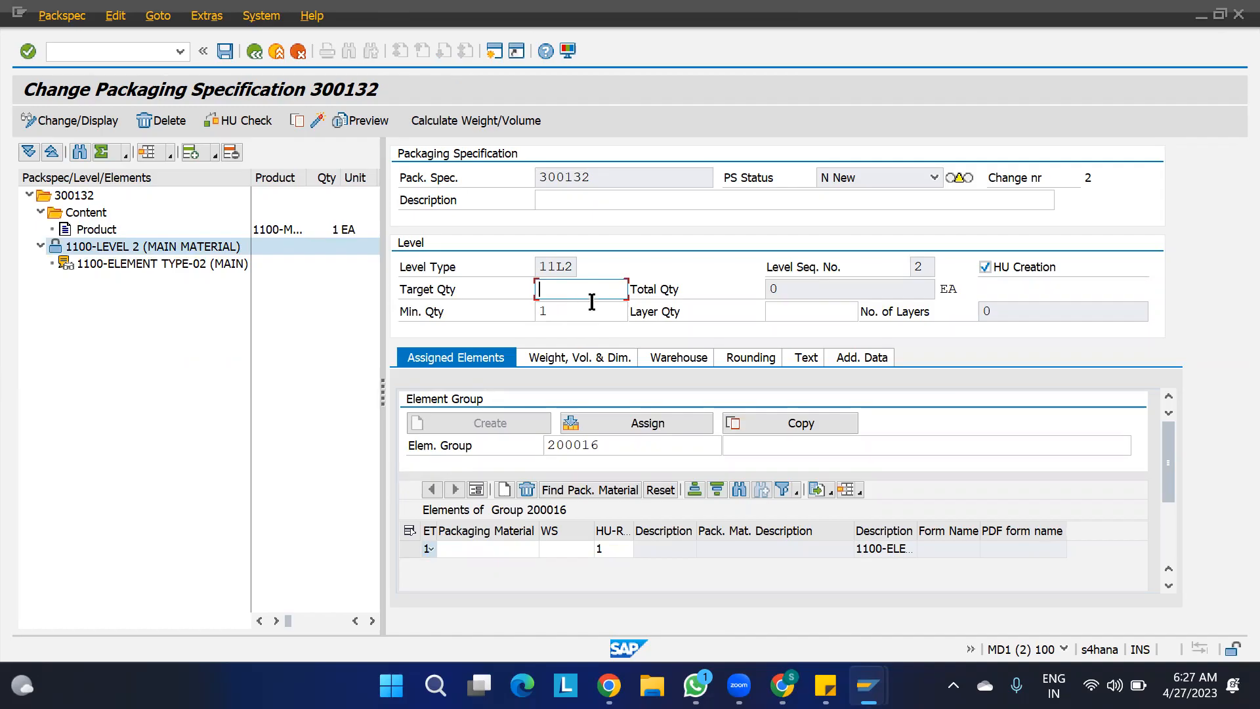
pyautogui.write('2')
pyautogui.write('1')
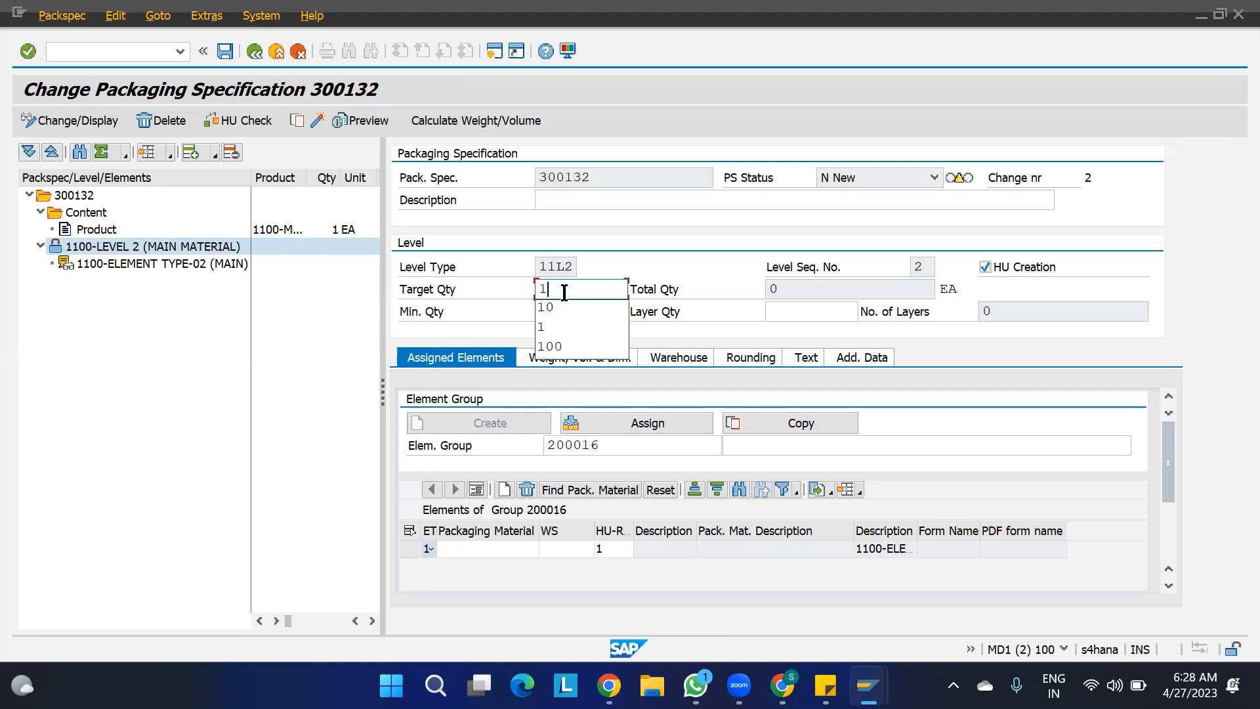
pyautogui.press('Return')
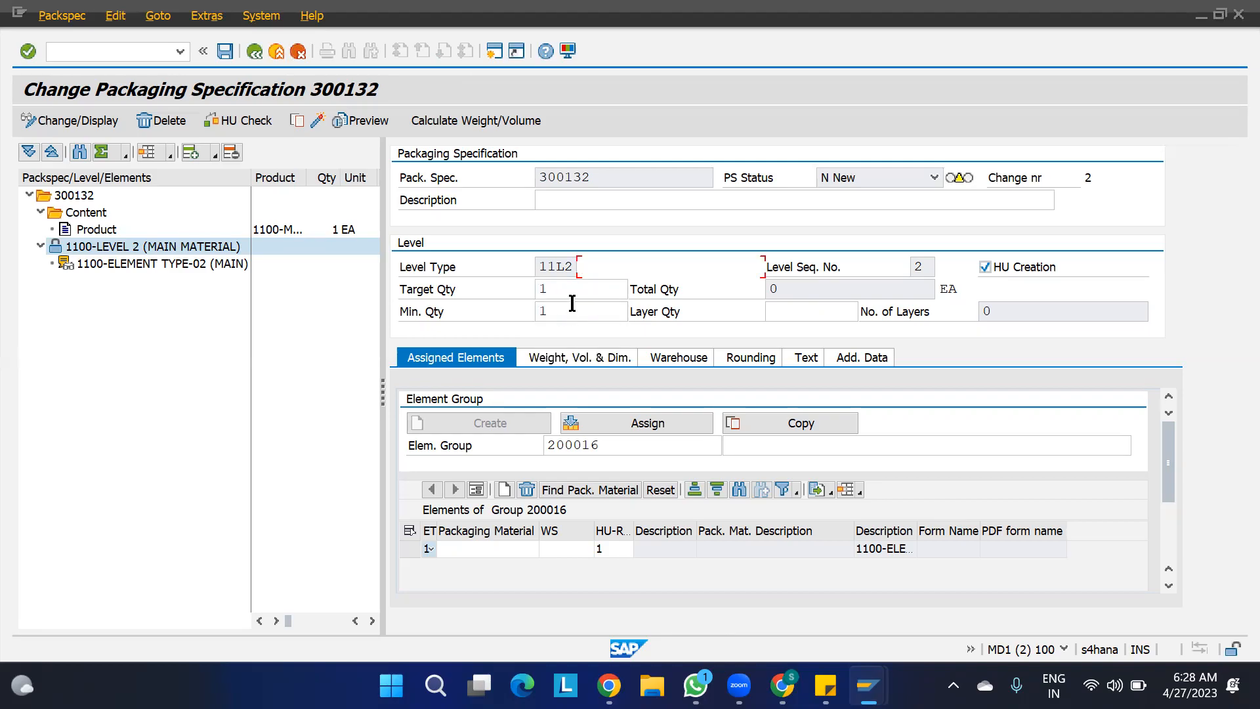
pyautogui.press('Return')
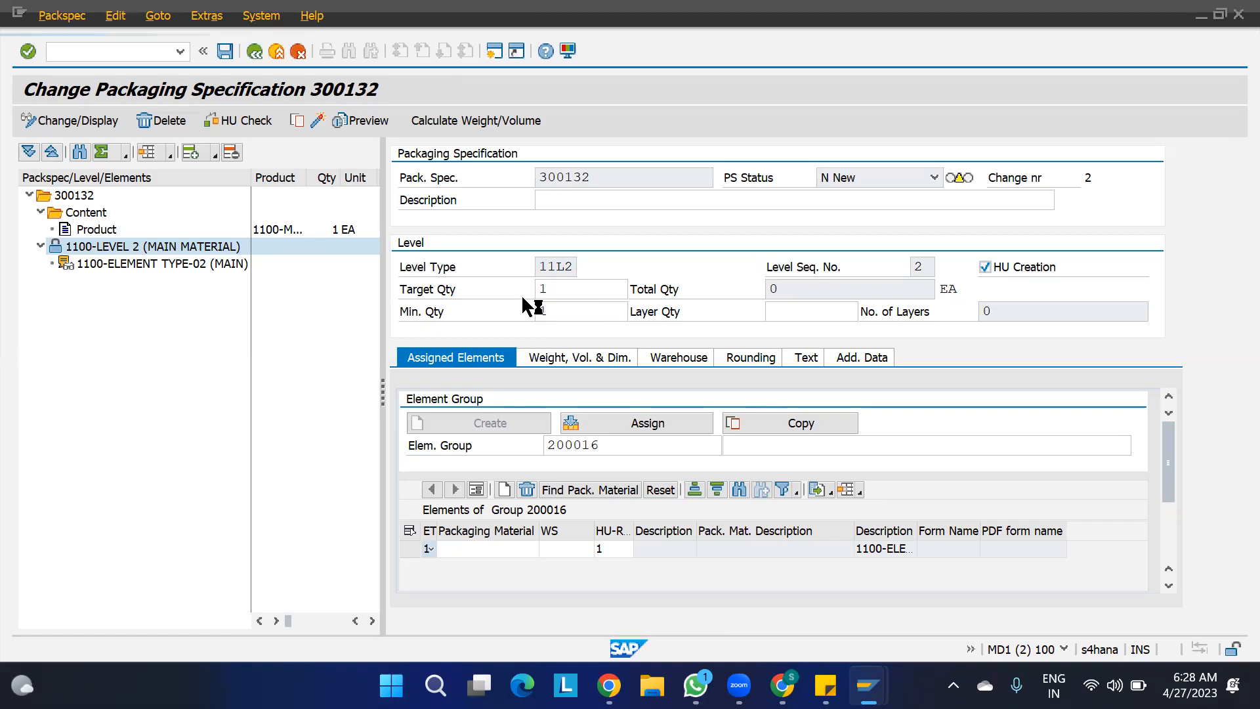
pyautogui.press('Return')
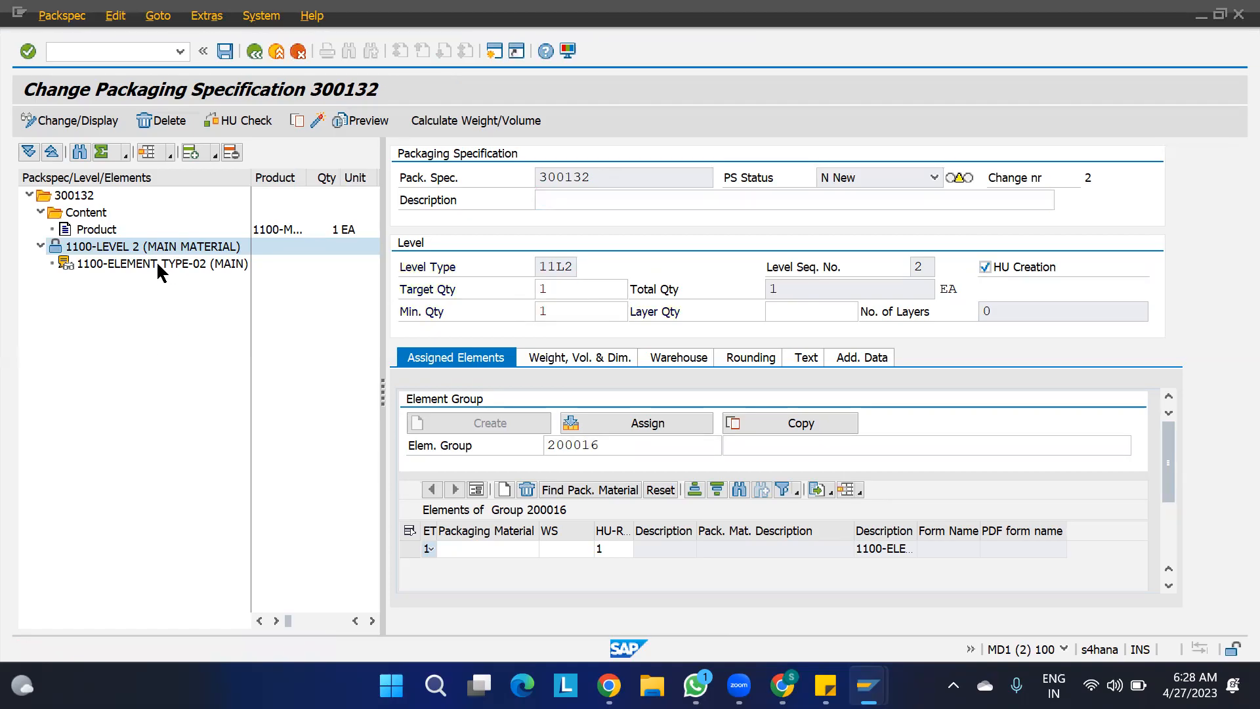
# - Assign packaging material 1100-CARTON to 1100-ELEMENT TYPE-02 (MAIN)
pyautogui.click(156, 263)
pyautogui.moveTo(1169, 464); pyautogui.dragTo(1168, 501)
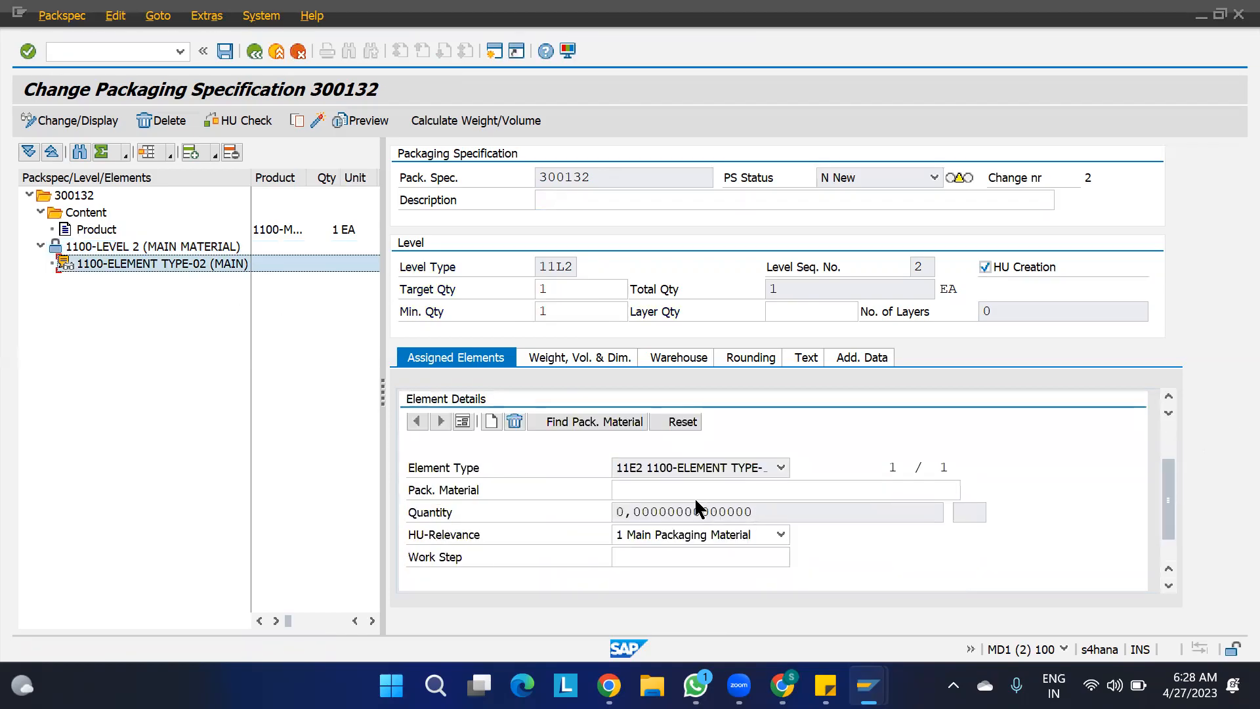
pyautogui.click(694, 492)
pyautogui.write('11')
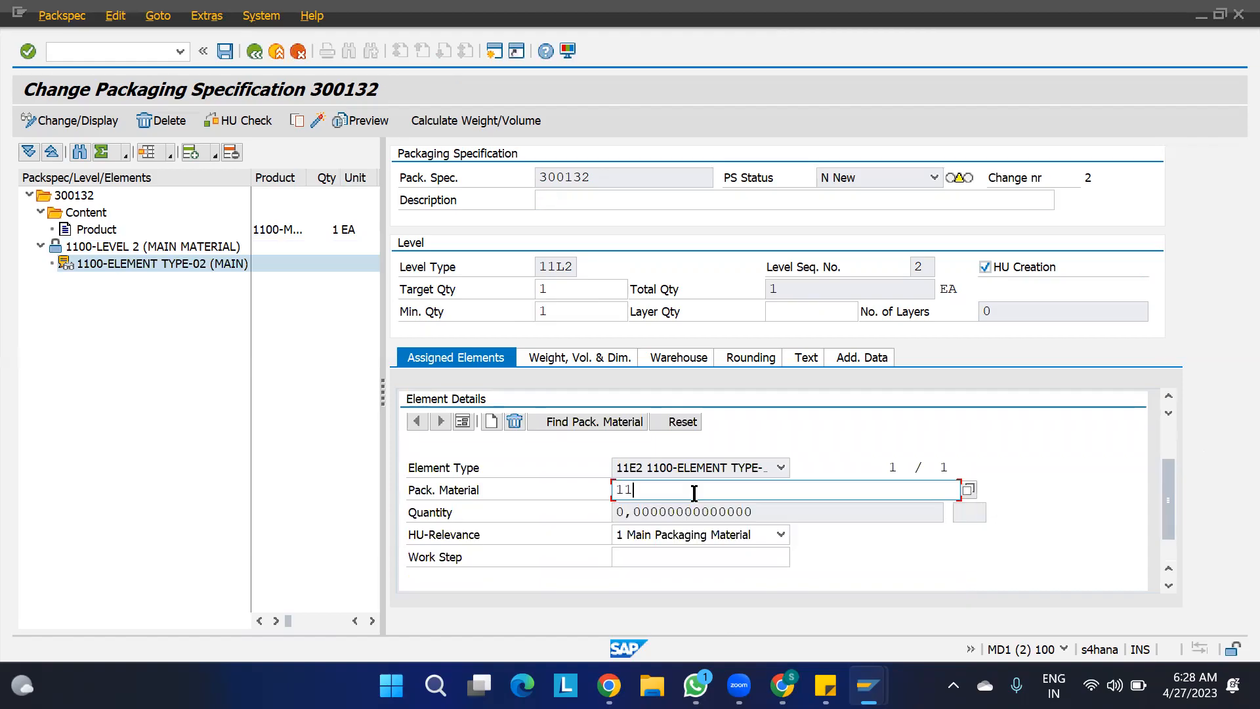
pyautogui.write('00-CARTON')
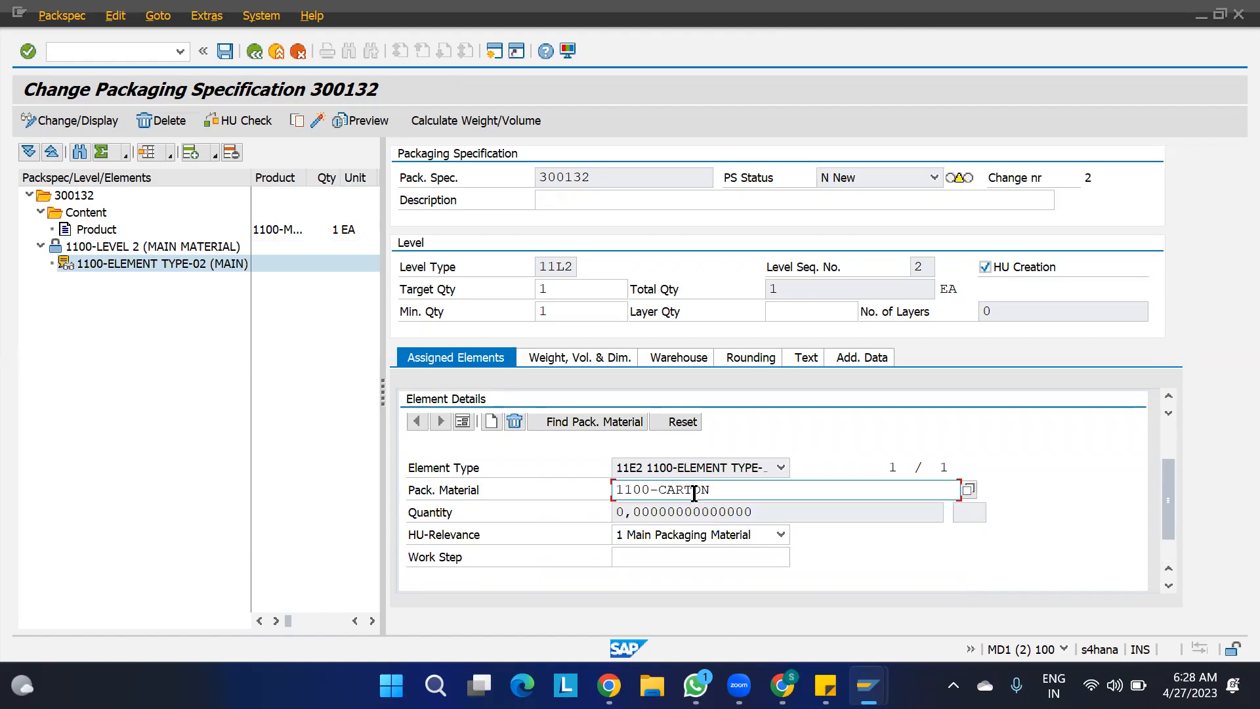
pyautogui.press('Return')
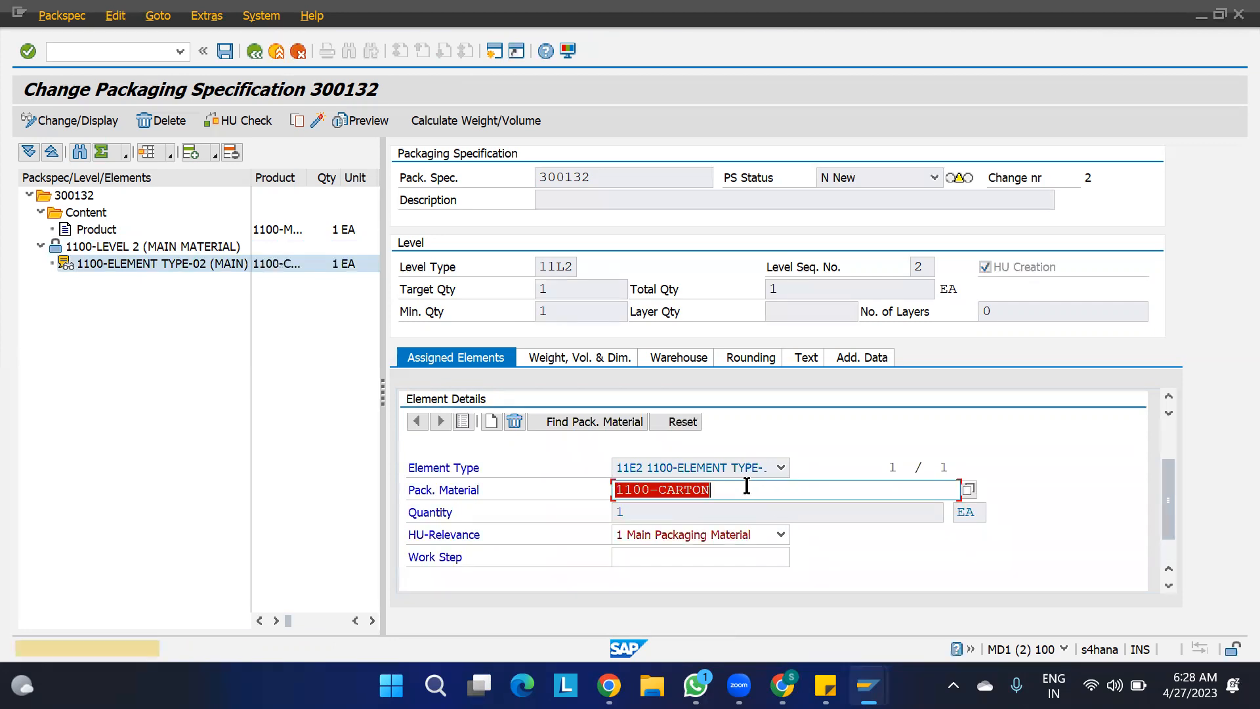
pyautogui.press('Return')
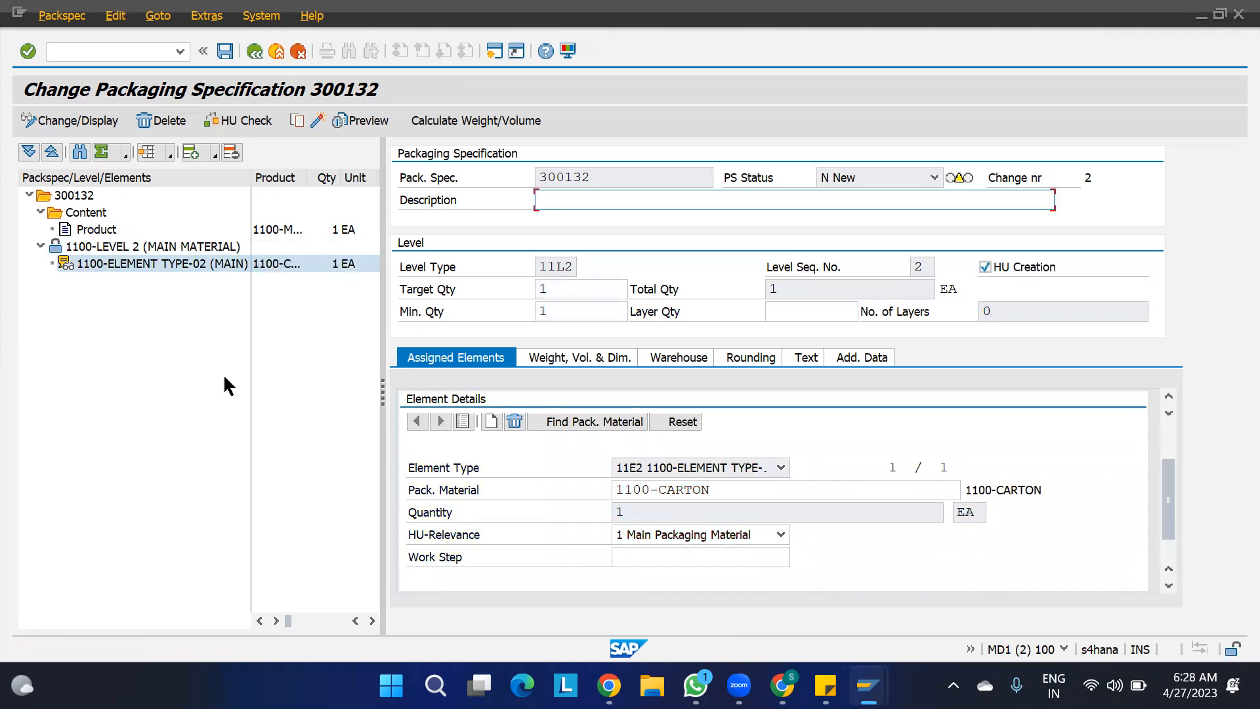
# - Add a determination record for the packaging specification with condition type 0BDL (WO Creation) and SC Unit 1100-SCU
pyautogui.click(74, 194)
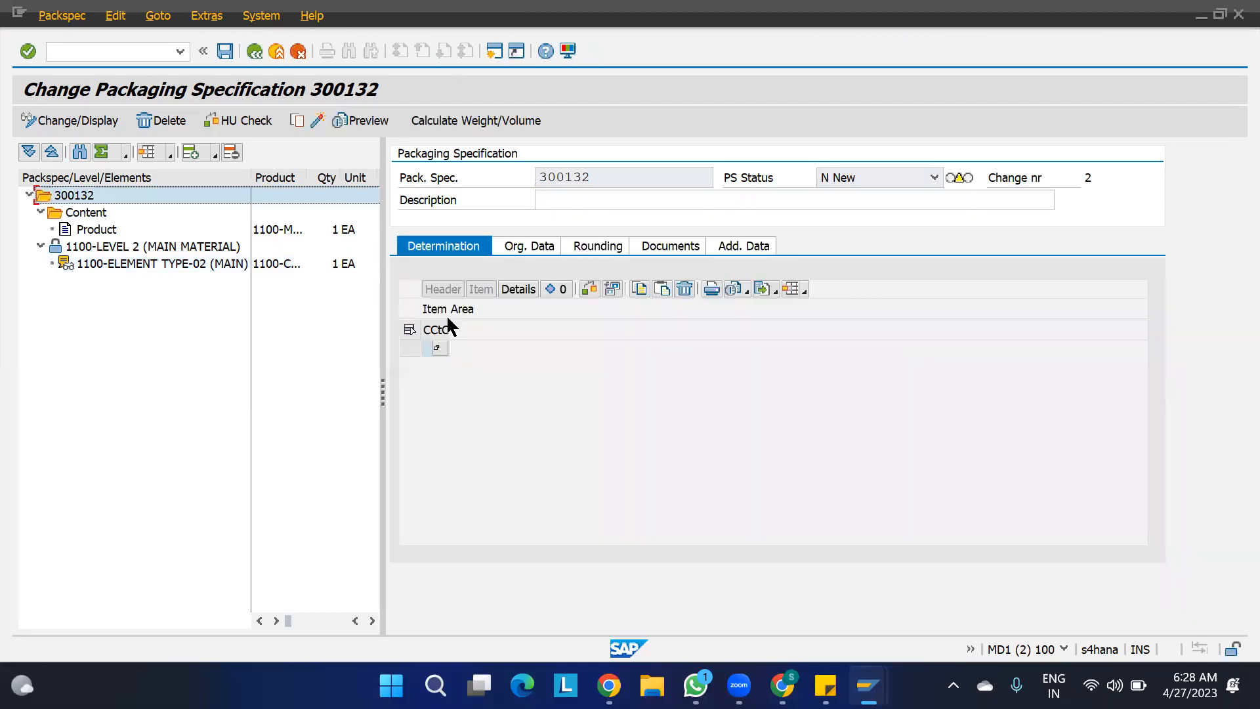
pyautogui.click(437, 349)
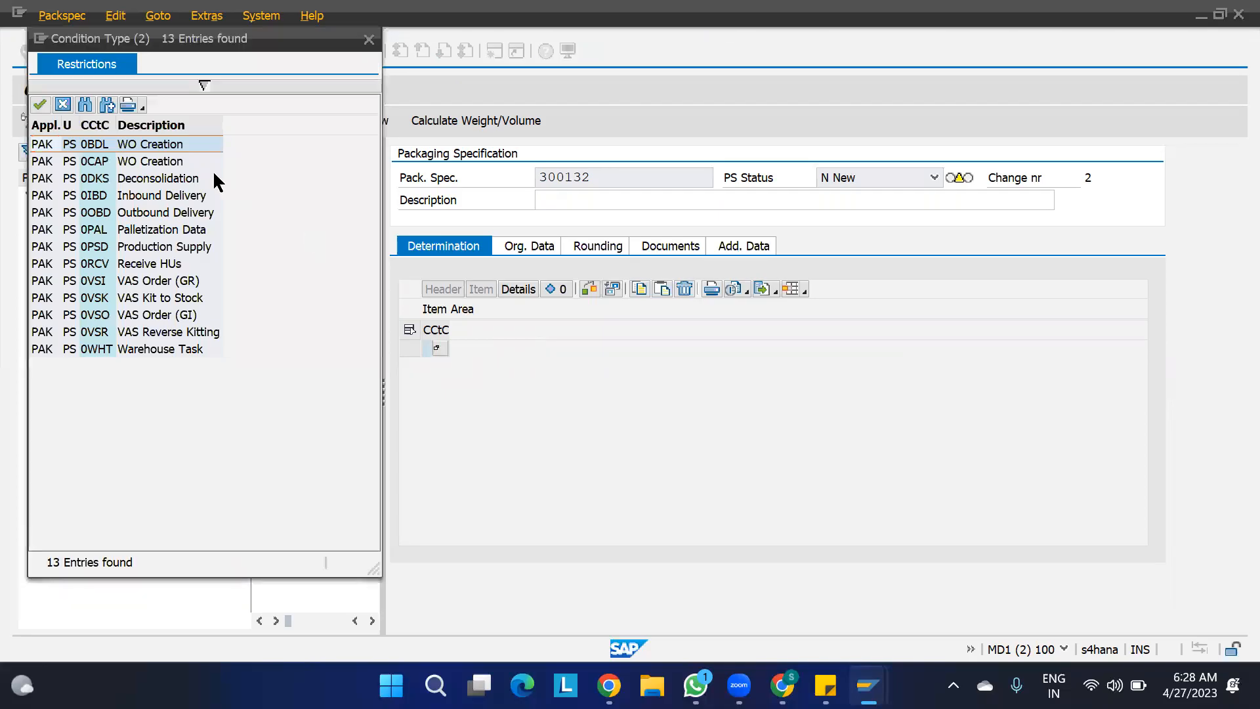
pyautogui.doubleClick(143, 144)
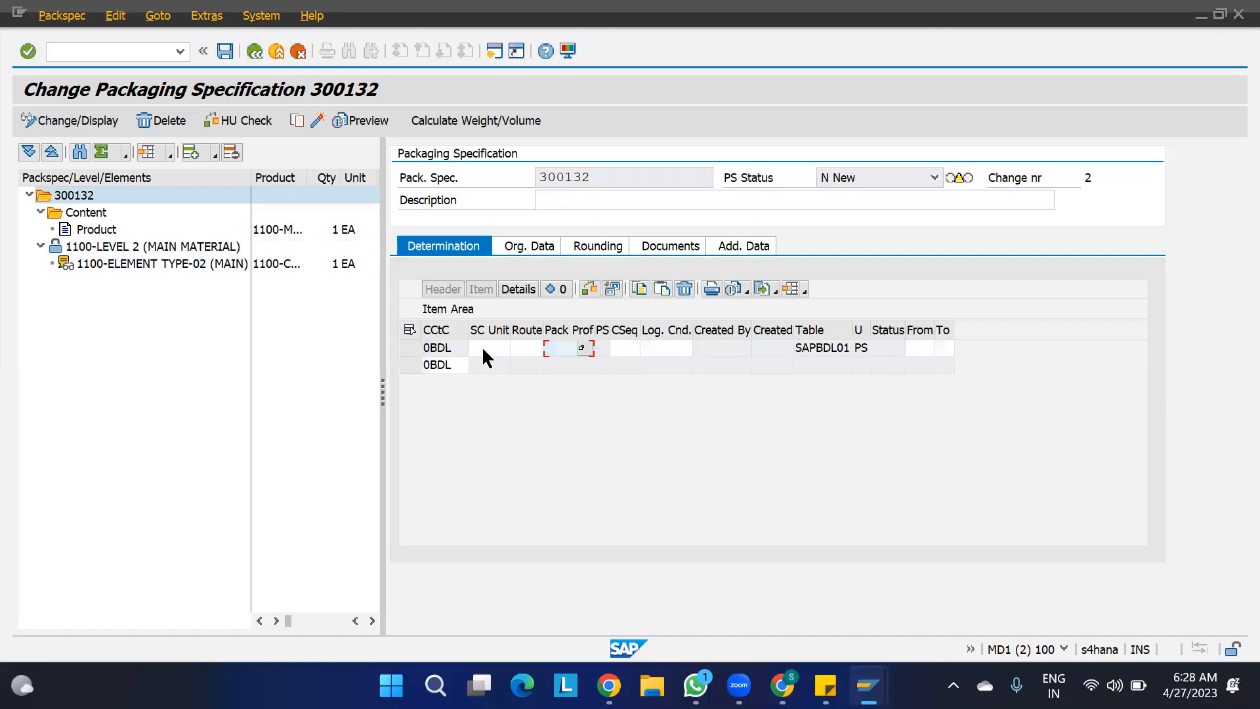
pyautogui.click(482, 345)
pyautogui.write('11')
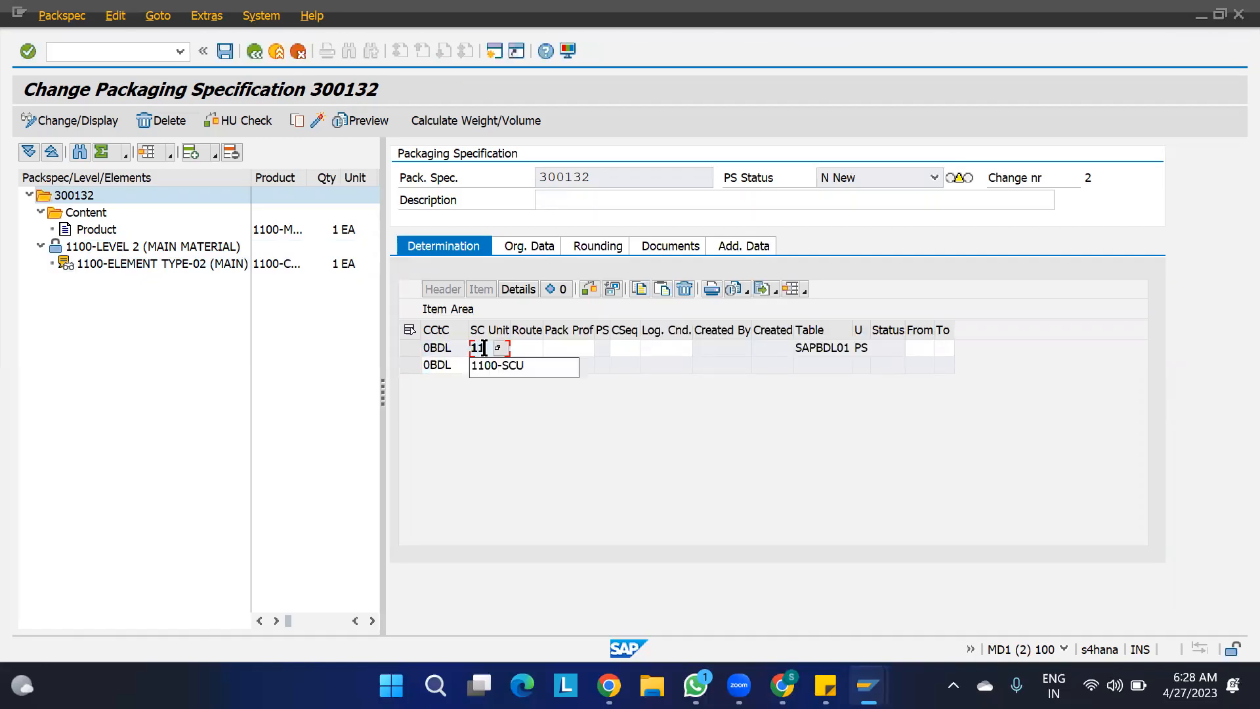
pyautogui.write('00-scu')
pyautogui.press('Return')
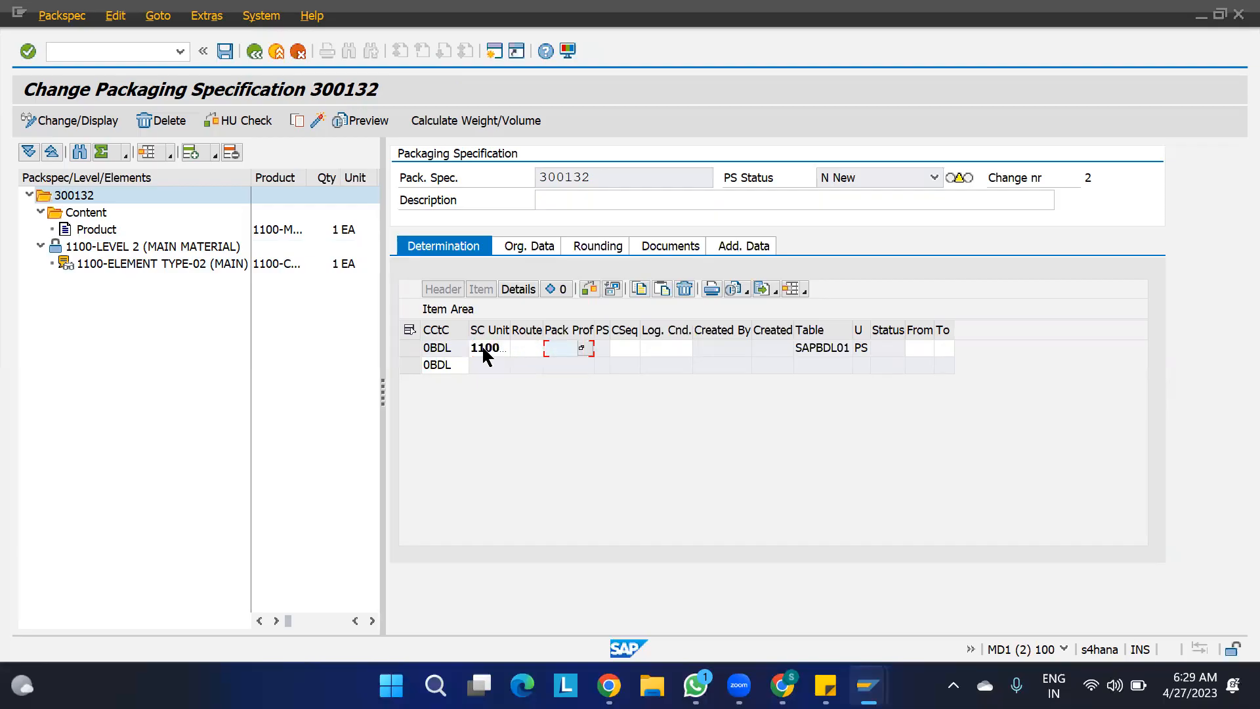
# - Enter pack profile PP01 in the 0BDL record, activate the packaging specification and return to the overview
pyautogui.write('PP01')
pyautogui.press('Return')
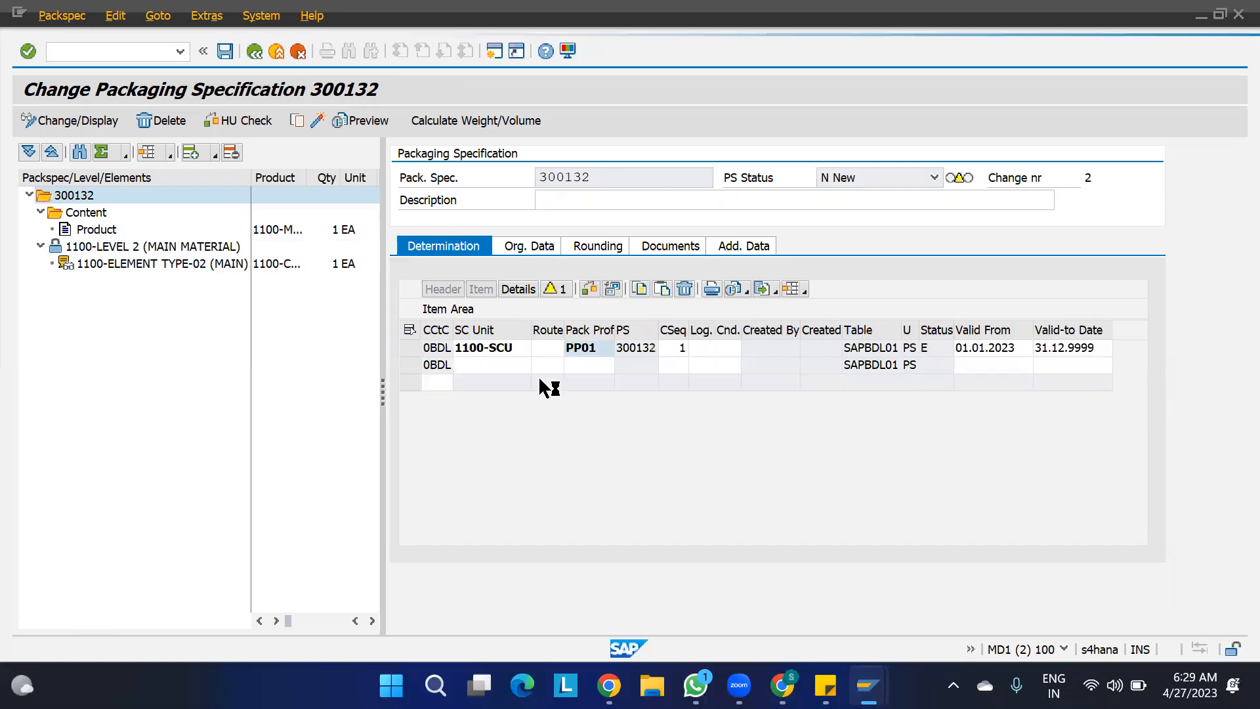
pyautogui.click(319, 120)
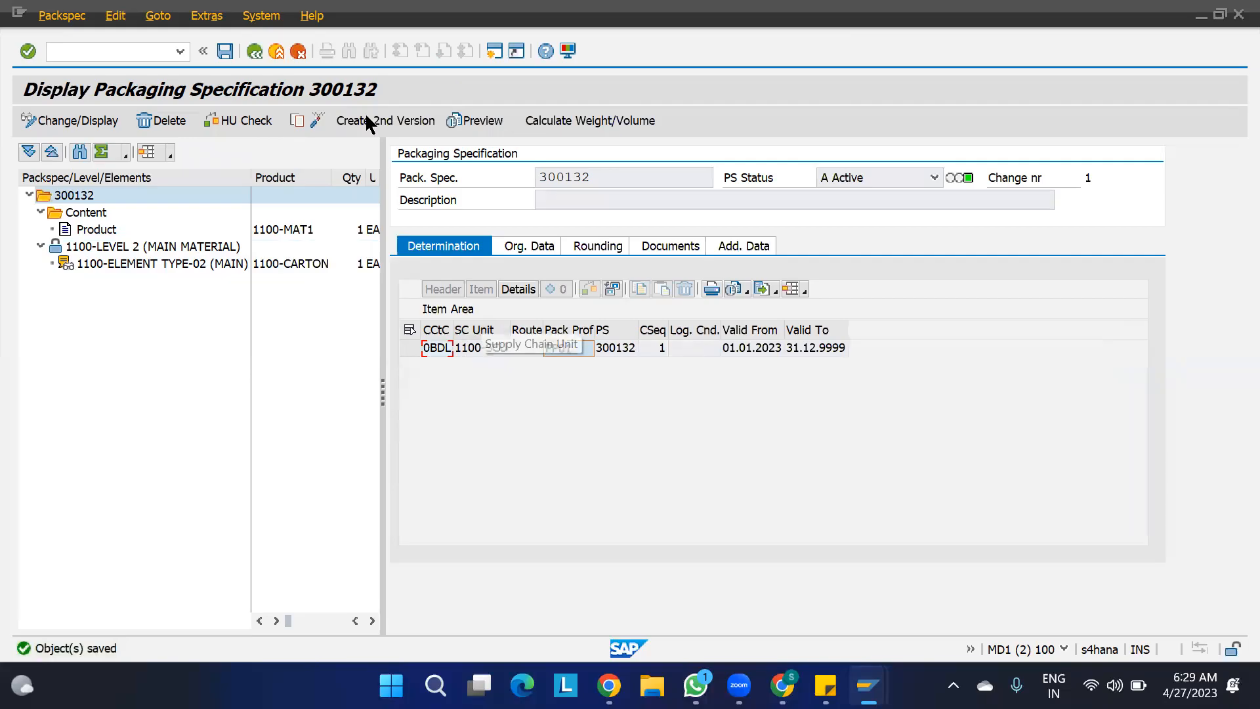
pyautogui.press('F3')
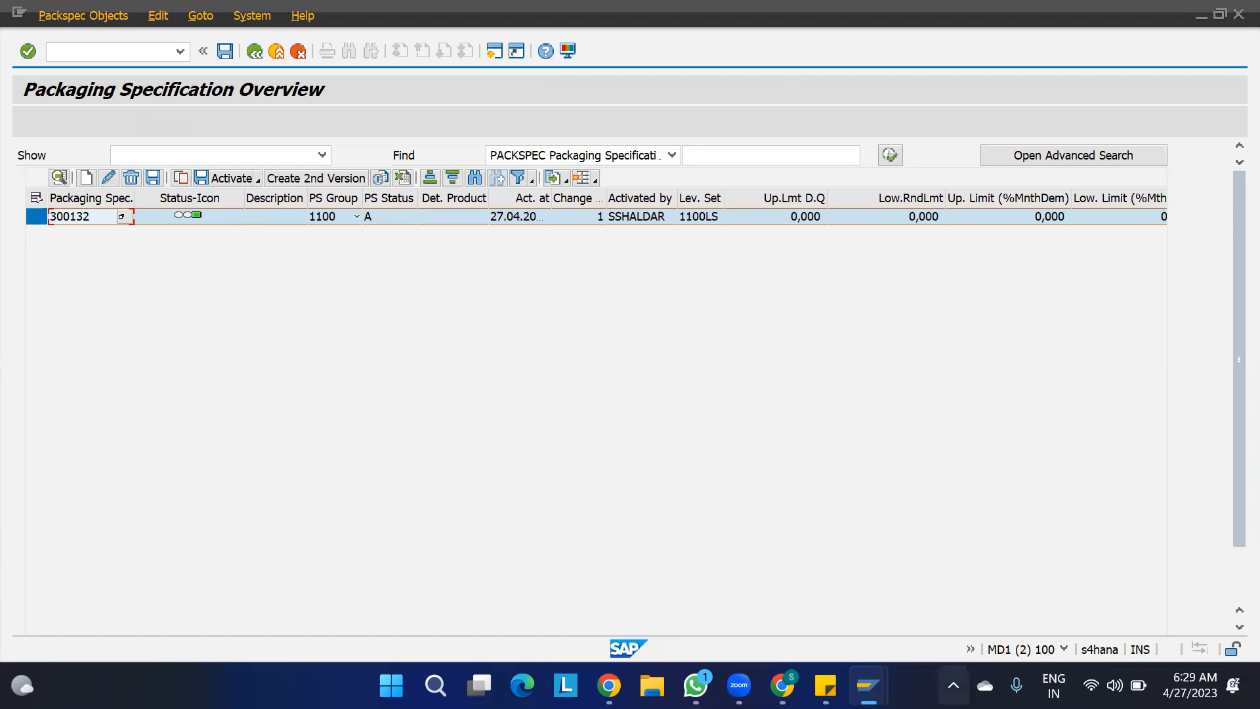
# - Switch to Screenpresso and open the pick HU process diagram 2023-04-26_14h45_38.png in a maximized editor window
pyautogui.click(954, 685)
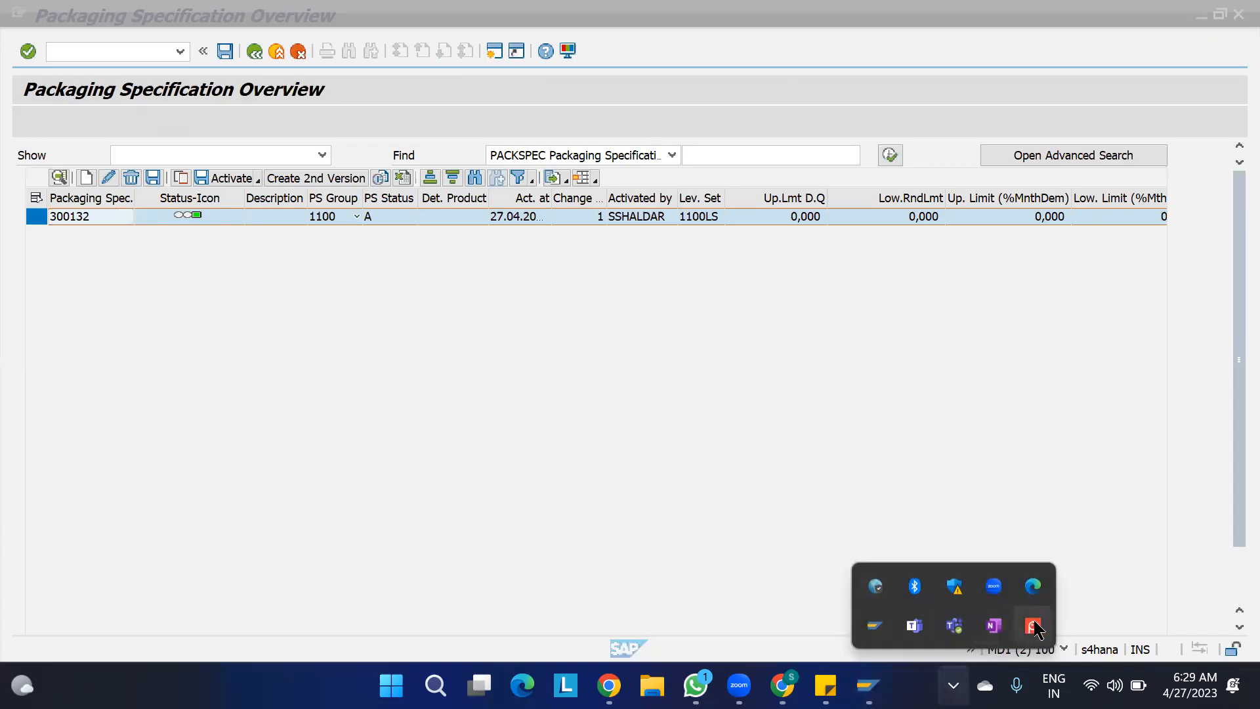
pyautogui.click(1035, 625)
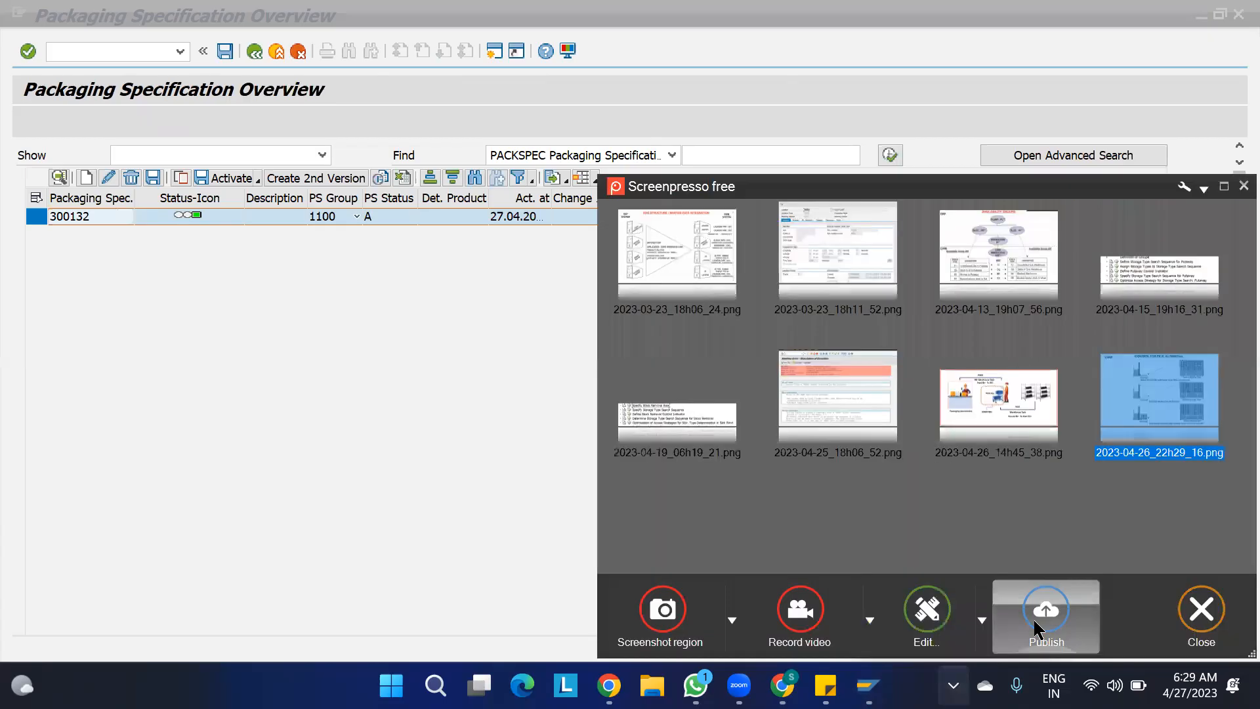
pyautogui.doubleClick(994, 396)
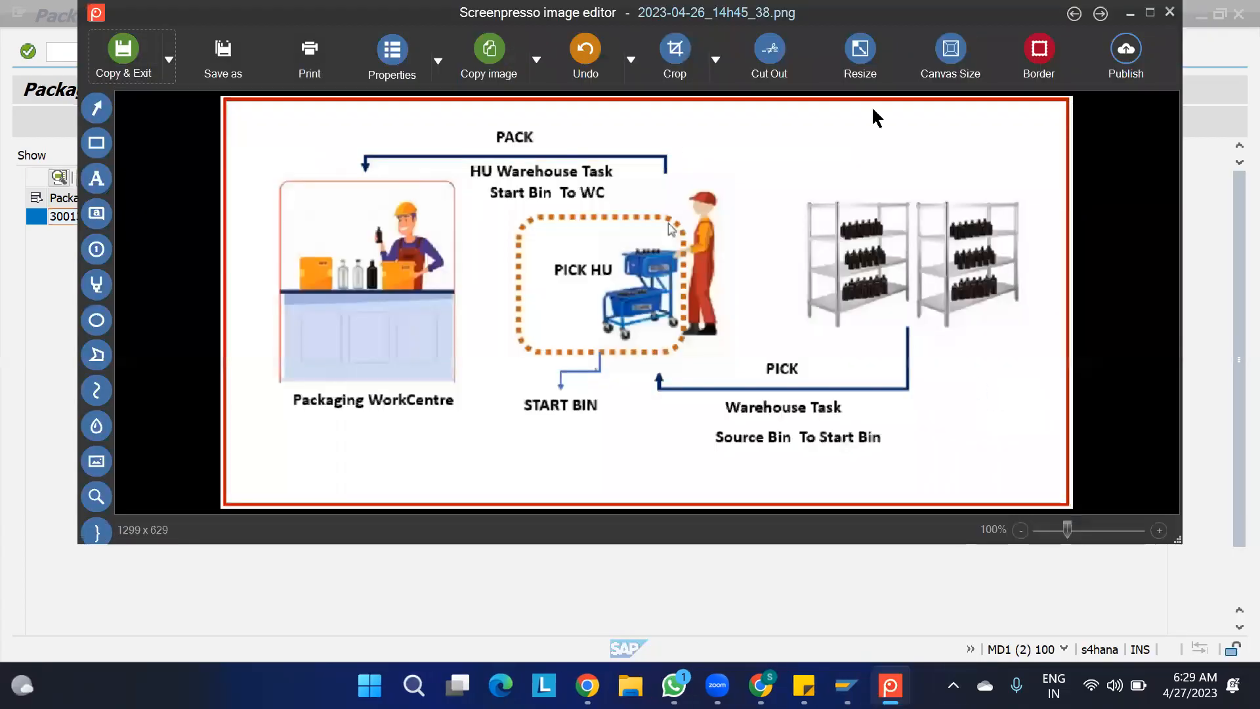
pyautogui.click(1149, 12)
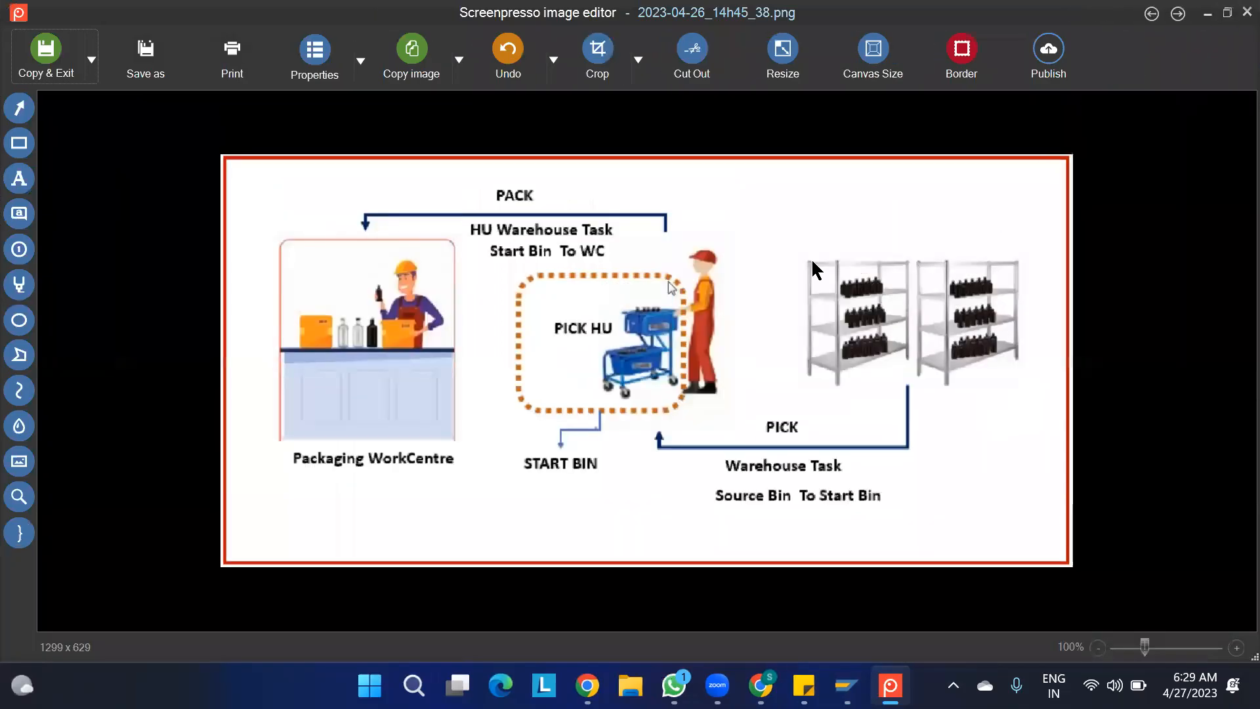
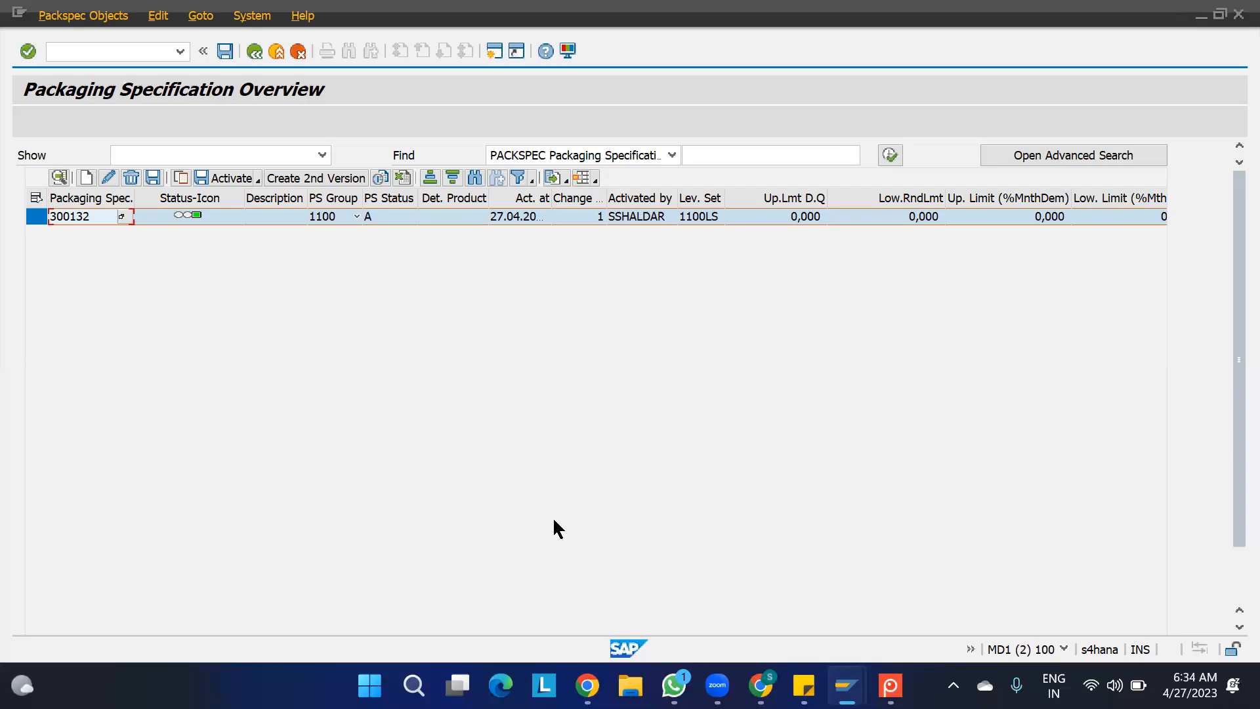
# - Review the pick HU process diagram in Screenpresso and return to the Packaging Specification Overview in SAP
pyautogui.click(890, 683)
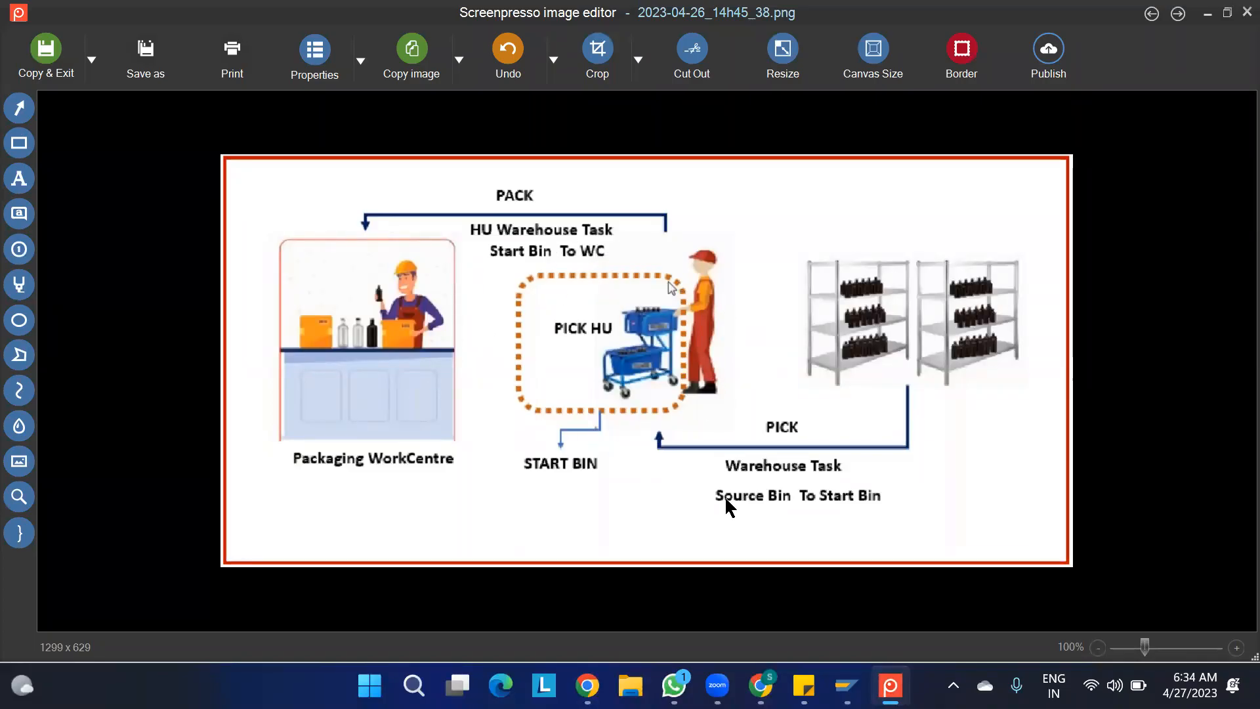
pyautogui.click(892, 684)
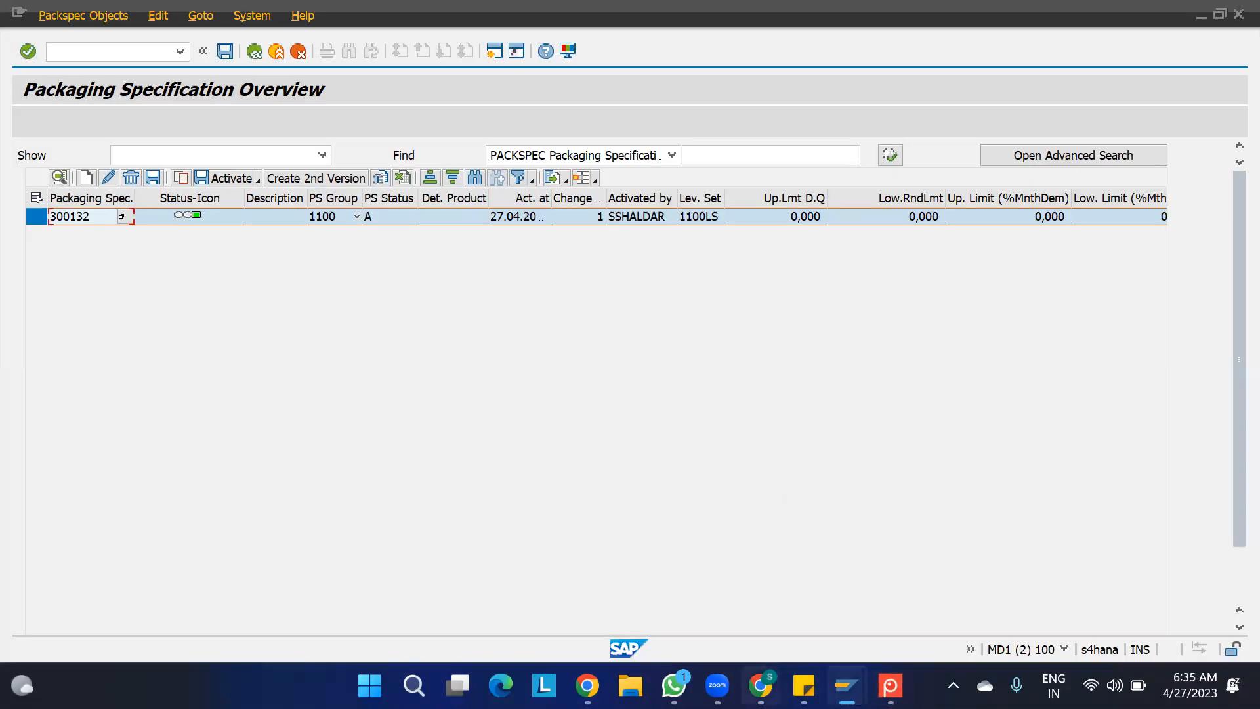
pyautogui.moveTo(847, 686)
pyautogui.click(992, 586)
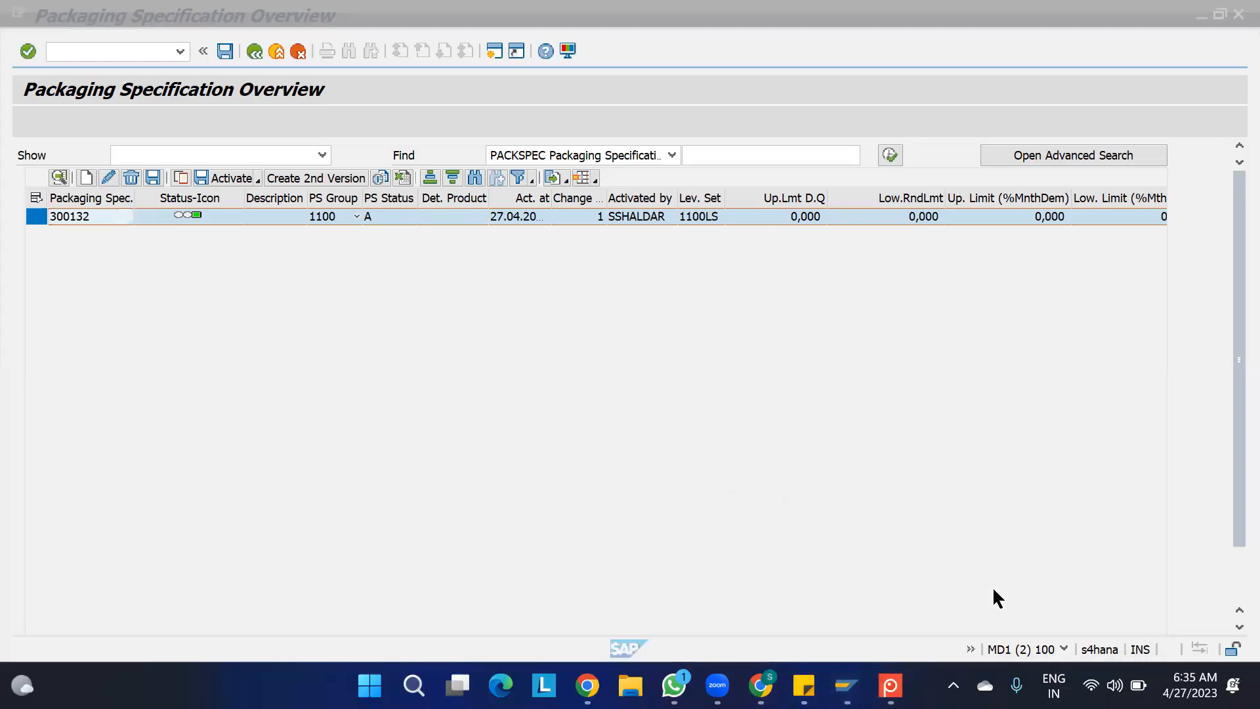
# - Switch to the Display IMG session and open Define Storage Type under the Extended Warehouse Management Master Data
pyautogui.moveTo(847, 686)
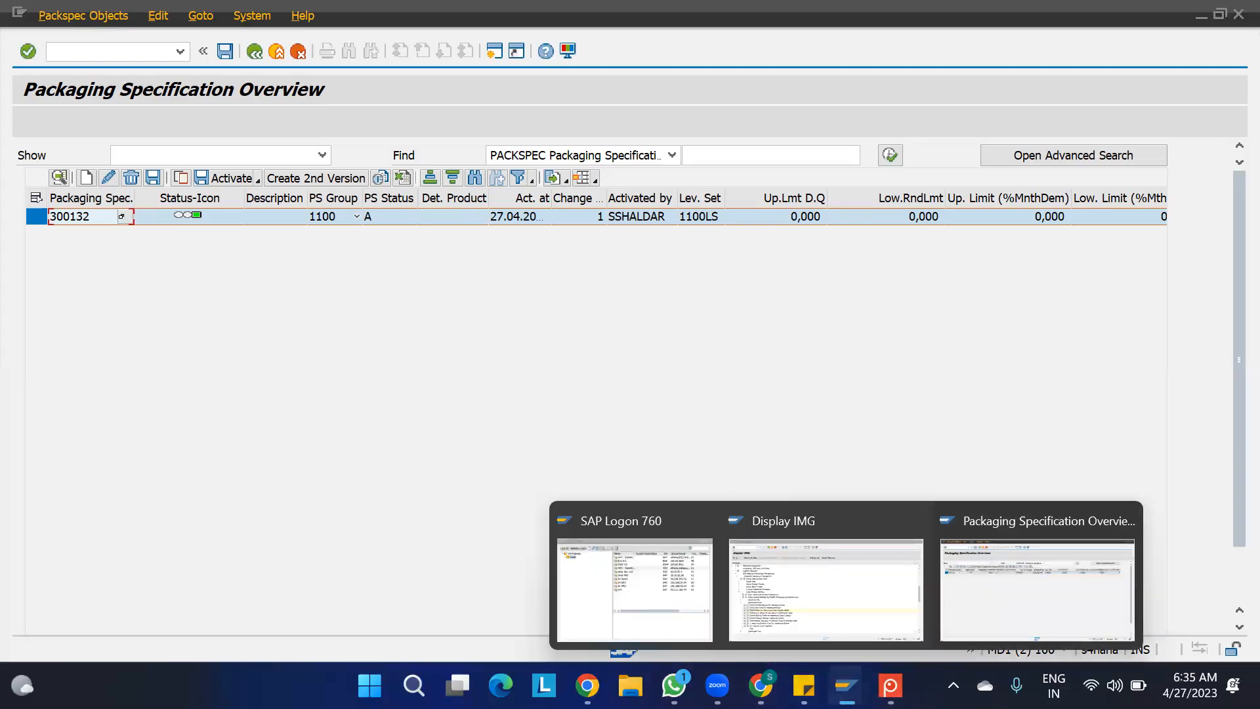
pyautogui.click(760, 540)
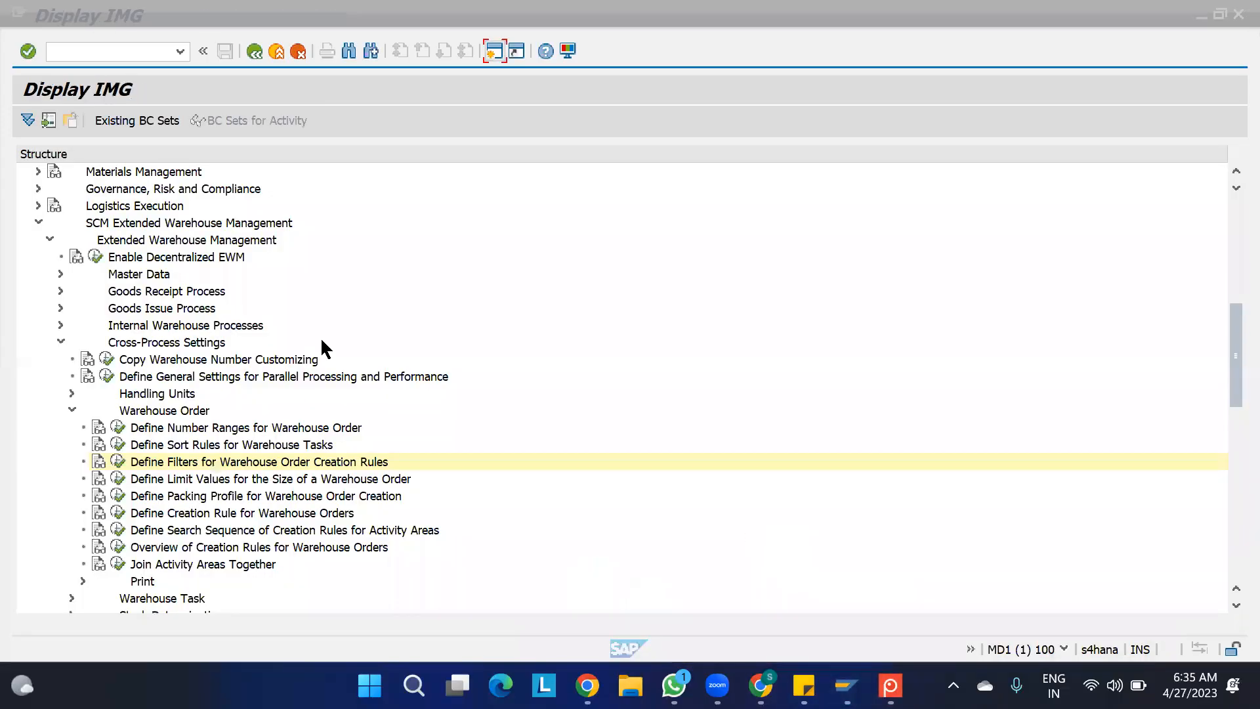
pyautogui.click(60, 342)
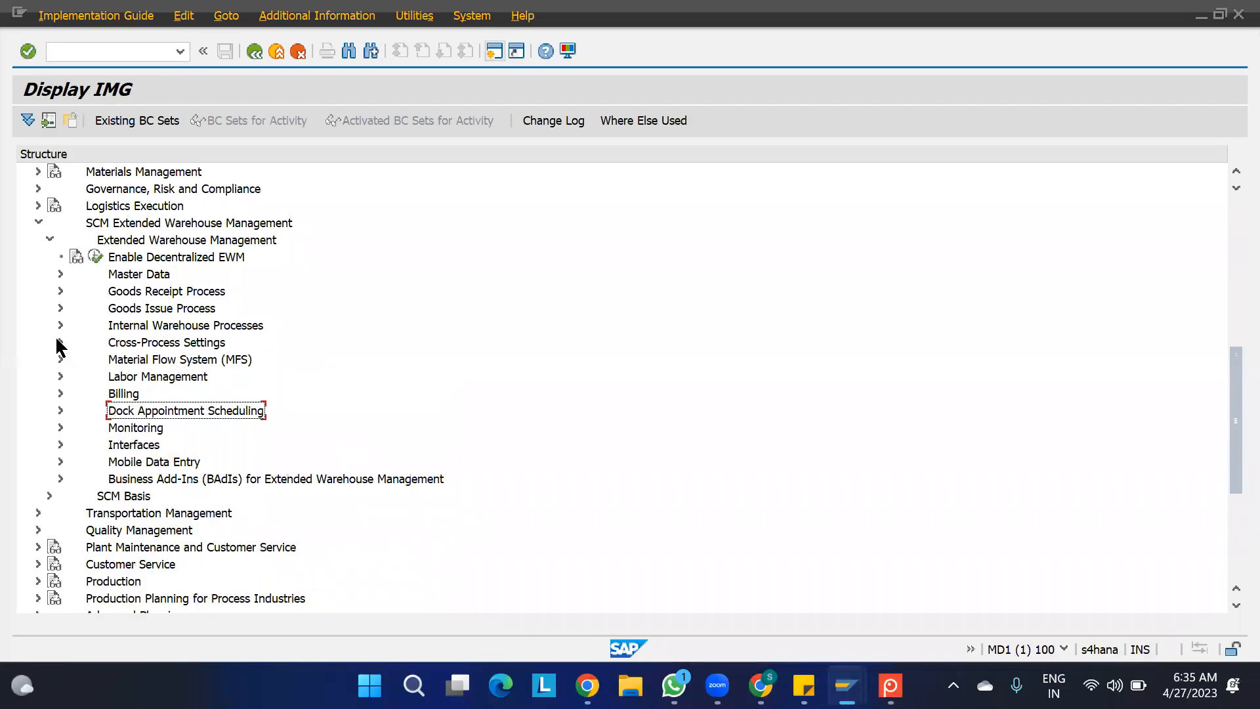
pyautogui.click(60, 274)
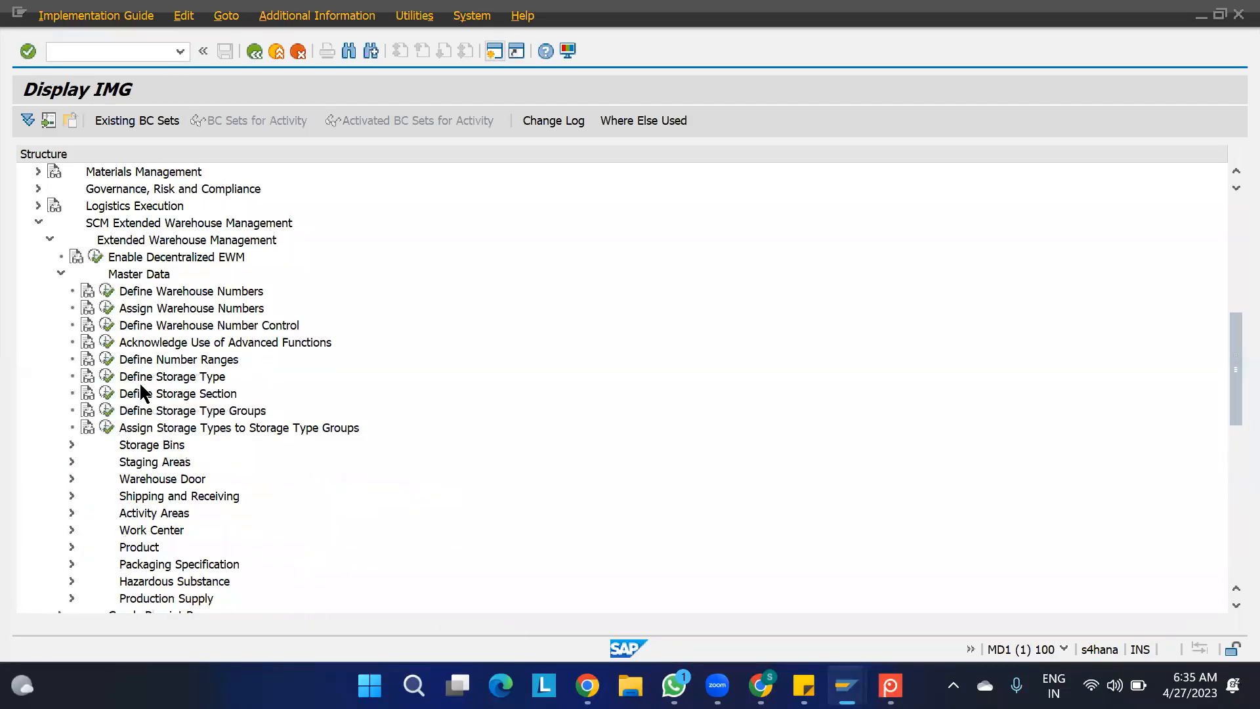
pyautogui.click(107, 377)
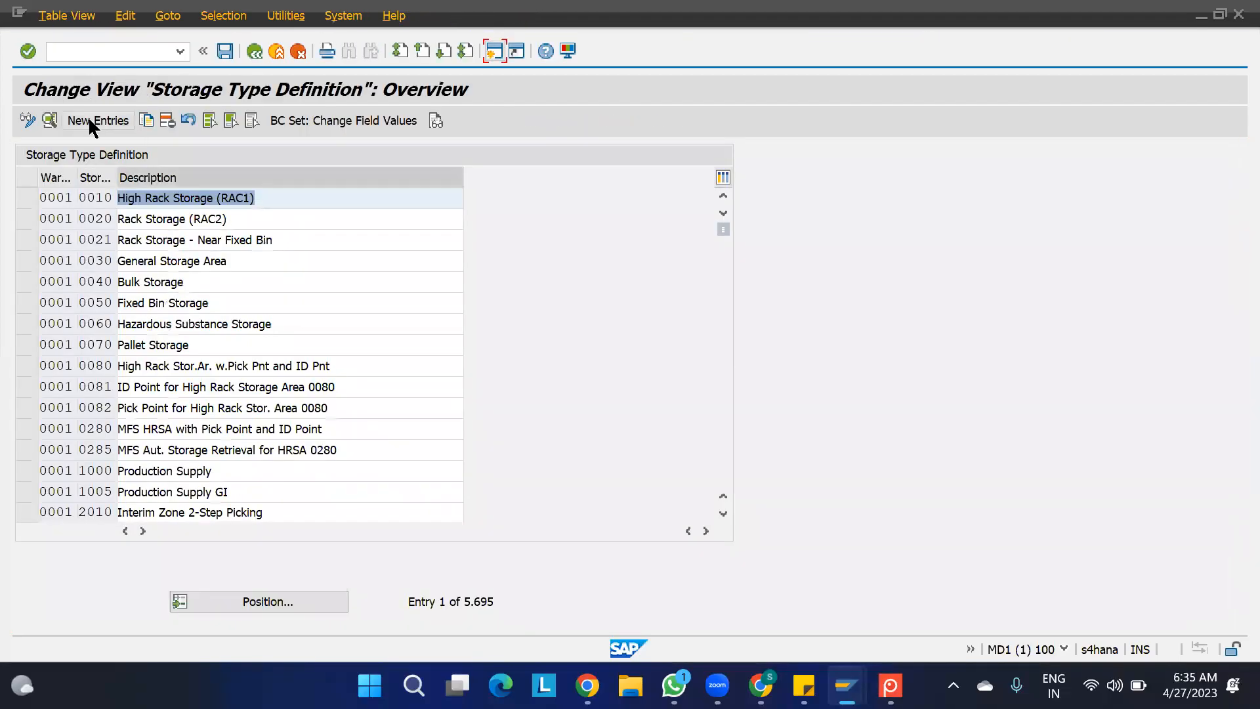
# - Start a new storage type entry for warehouse 1100 with storage type IMGN and description IMGN STORAGE TYPE
pyautogui.click(89, 121)
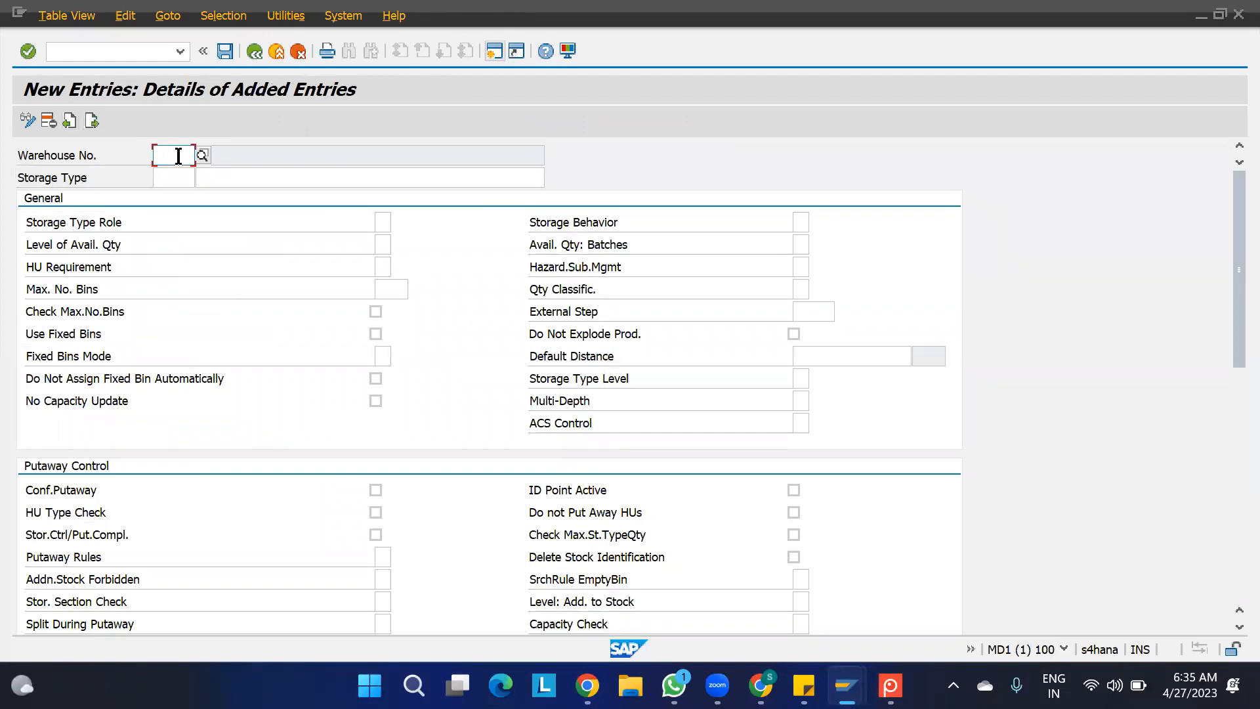
pyautogui.write('1100')
pyautogui.press('Return')
pyautogui.write('I')
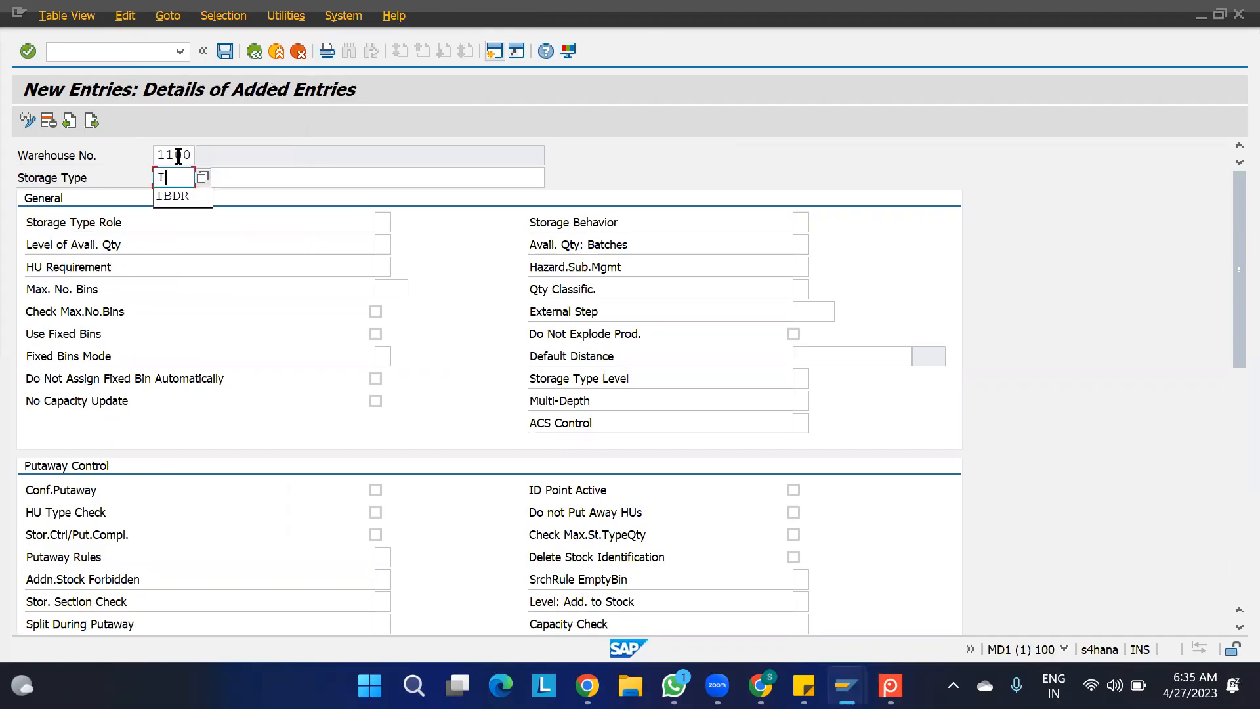
pyautogui.write('MGN')
pyautogui.press('Tab')
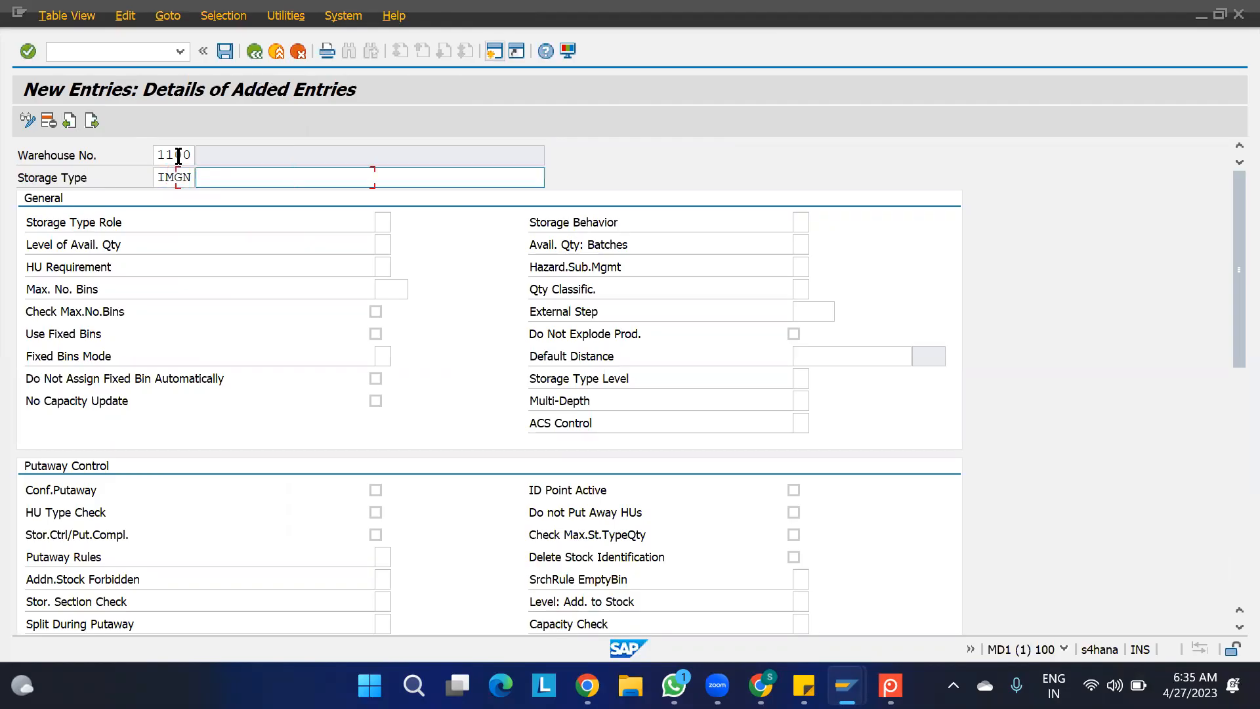
pyautogui.write('IMGN STORAGE TYPE')
pyautogui.scroll(-1, 360, 392)
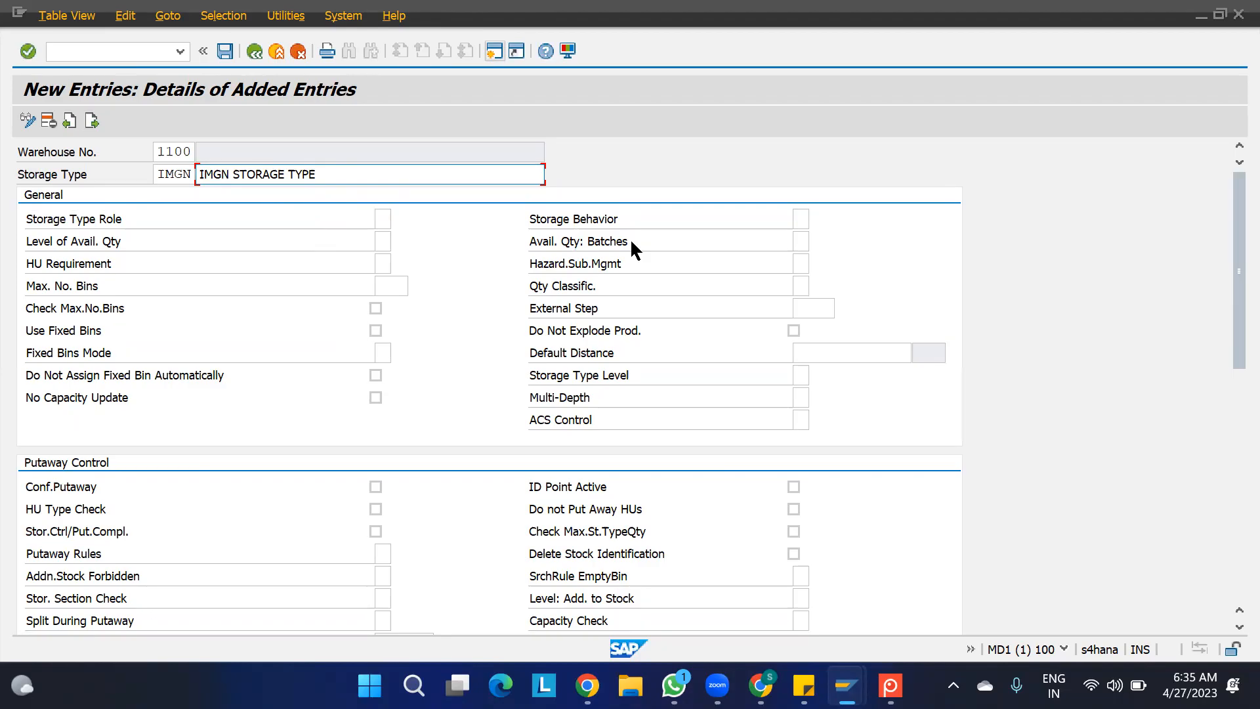
# - Open a new SAP session, run transaction SPRO and display the SAP Reference IMG
pyautogui.click(495, 52)
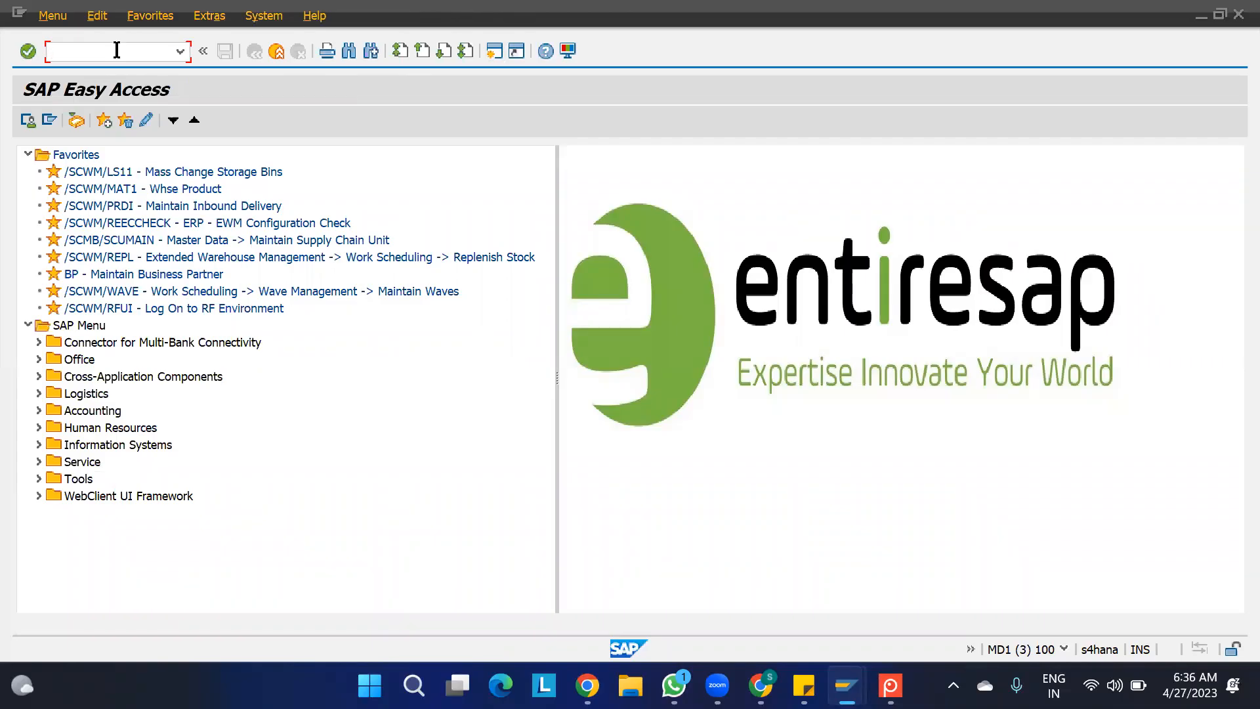
pyautogui.write('SPRO')
pyautogui.press('Return')
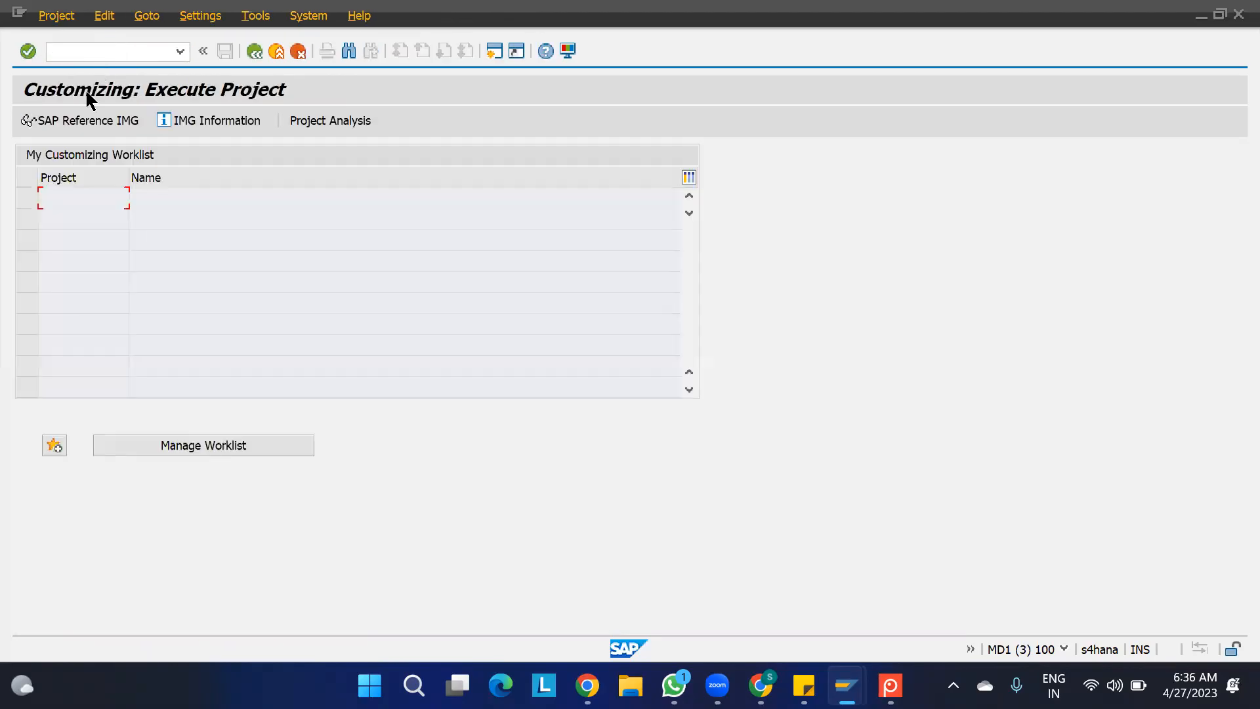
pyautogui.click(77, 120)
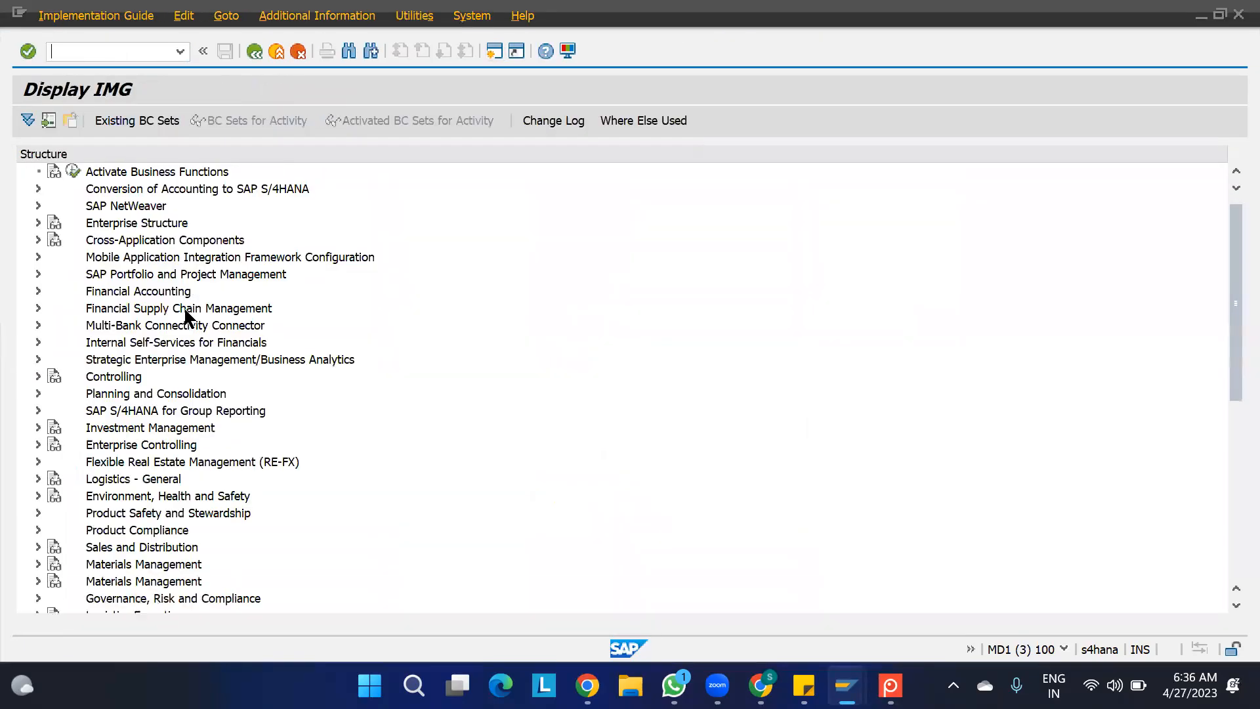
# - Open Define Process-Oriented Storage Control under Extended Warehouse Management, Cross-Process Settings, Warehouse Task
pyautogui.scroll(-5, 185, 317)
pyautogui.click(38, 393)
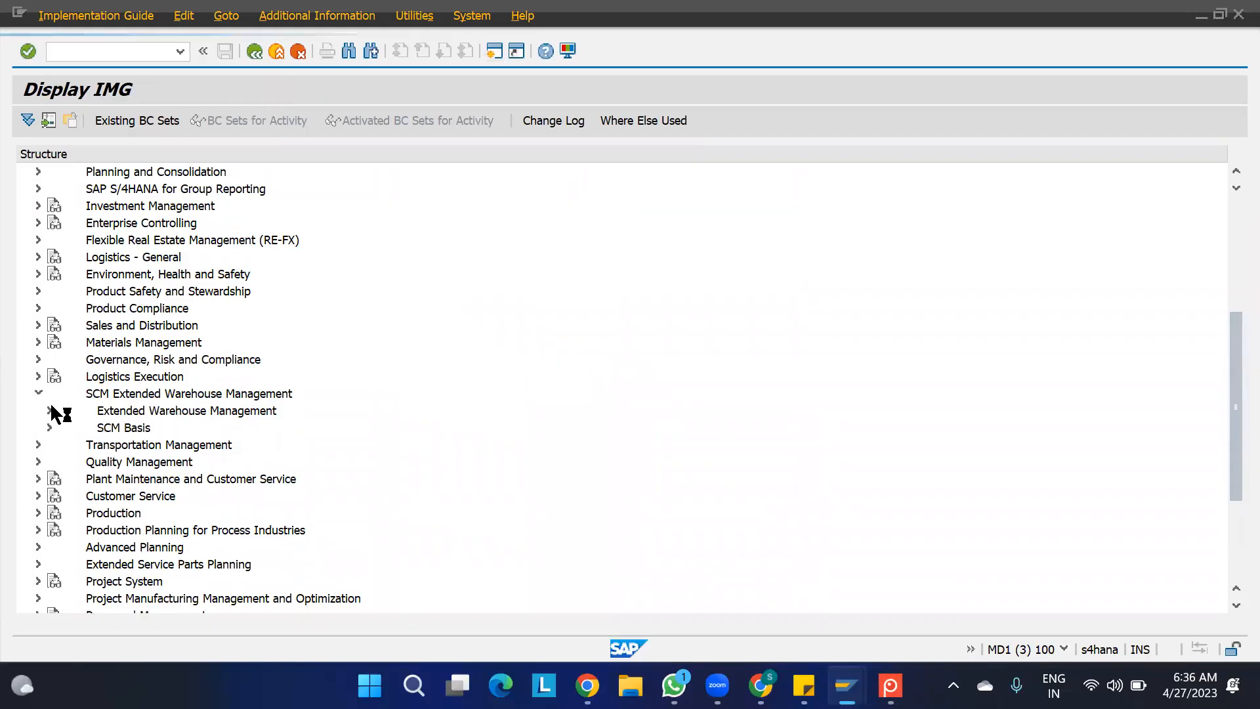
pyautogui.click(49, 411)
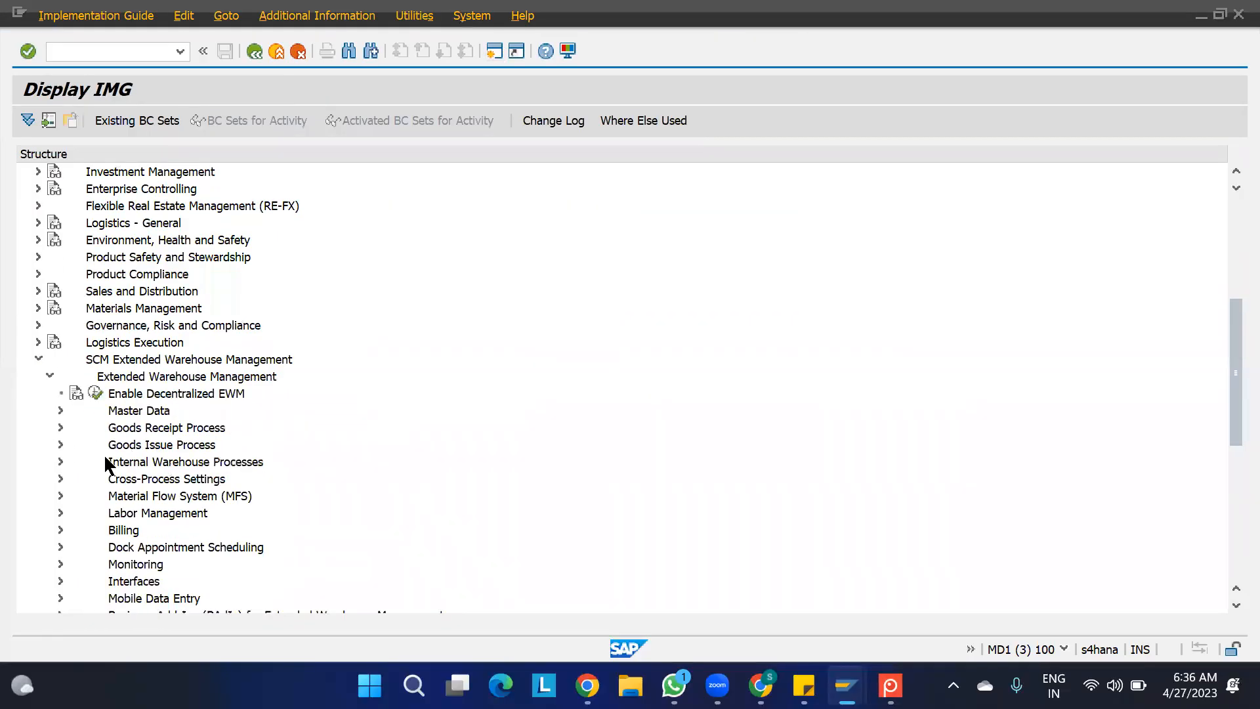
pyautogui.click(61, 479)
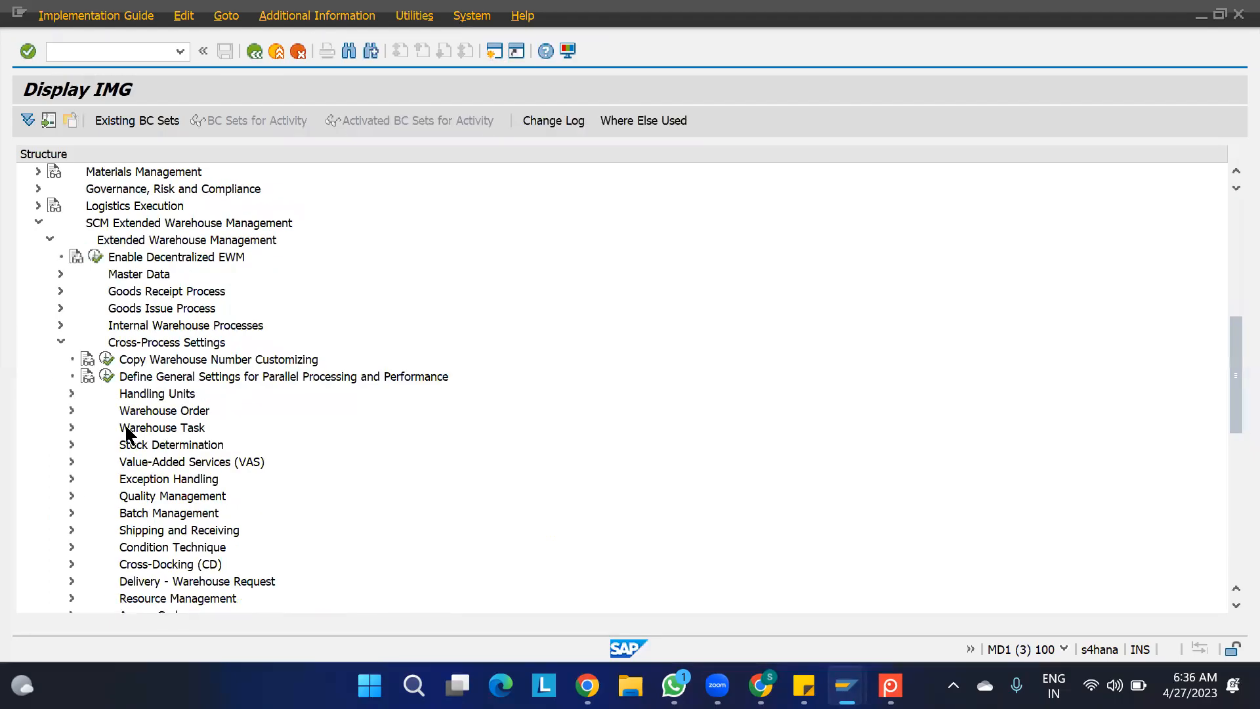
pyautogui.click(73, 429)
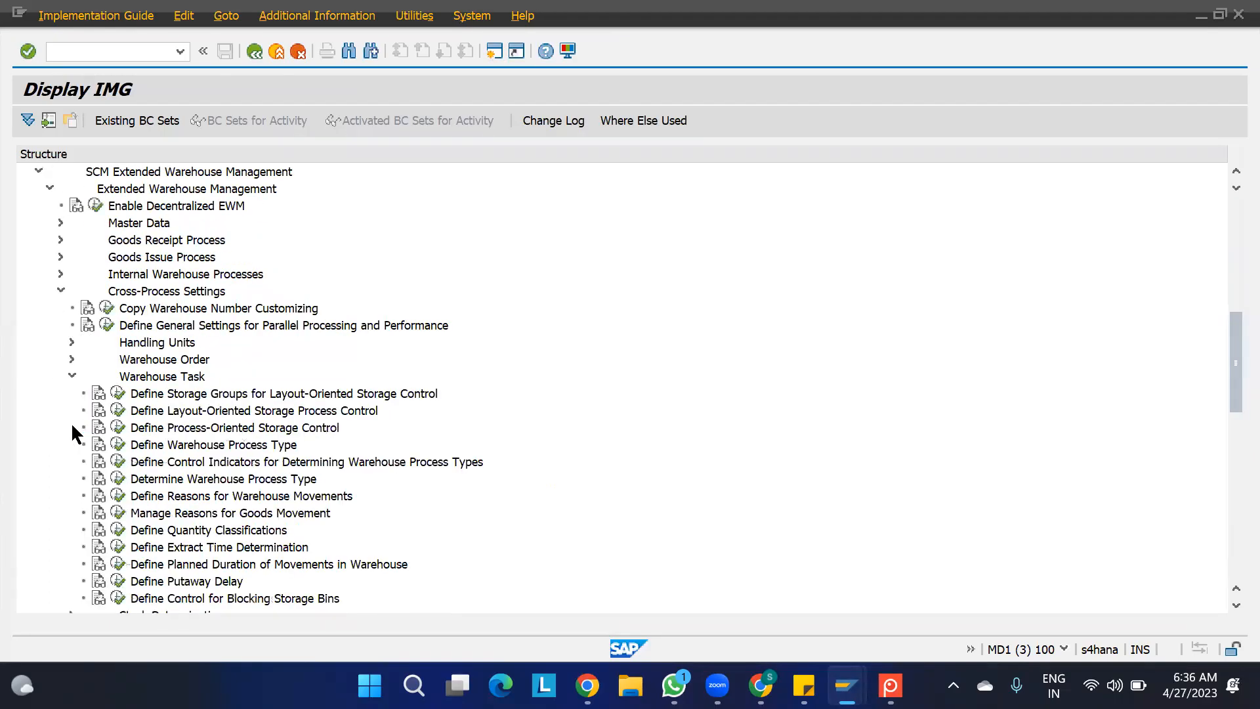
pyautogui.click(115, 430)
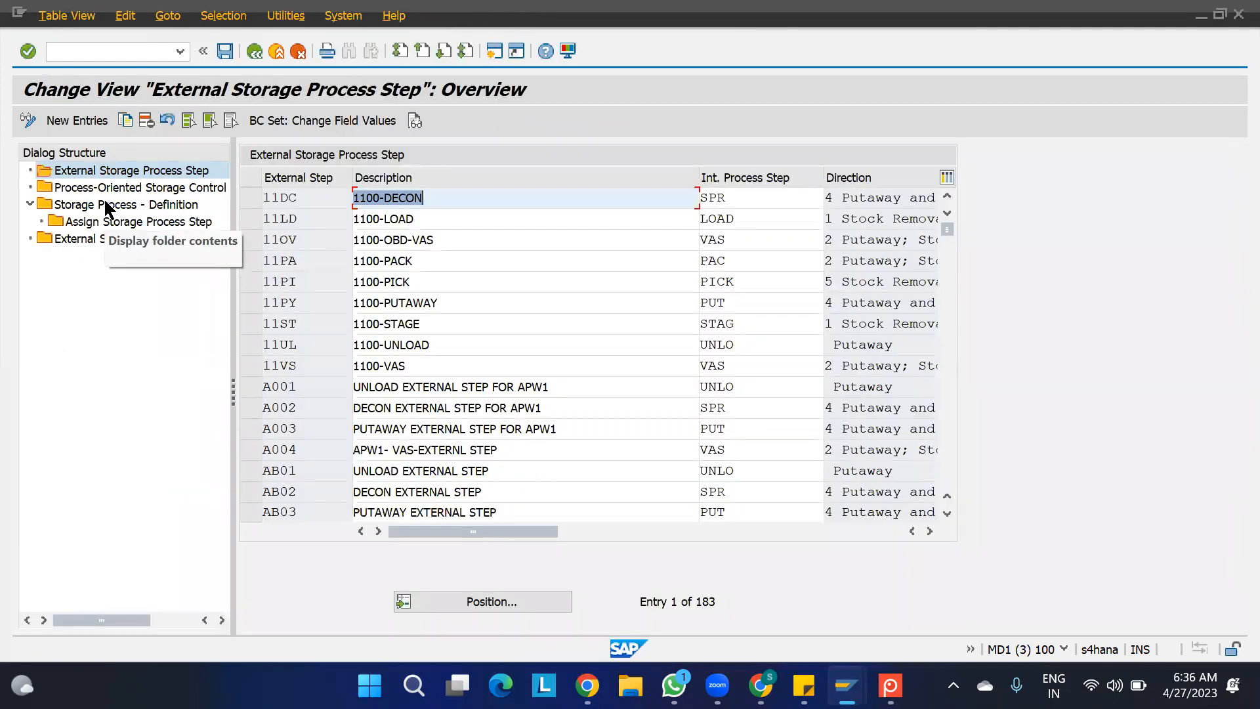
# - Examine the process steps assigned to storage process OBD1 in warehouse 1100 and switch back to the diagram in Screenpresso
pyautogui.doubleClick(104, 201)
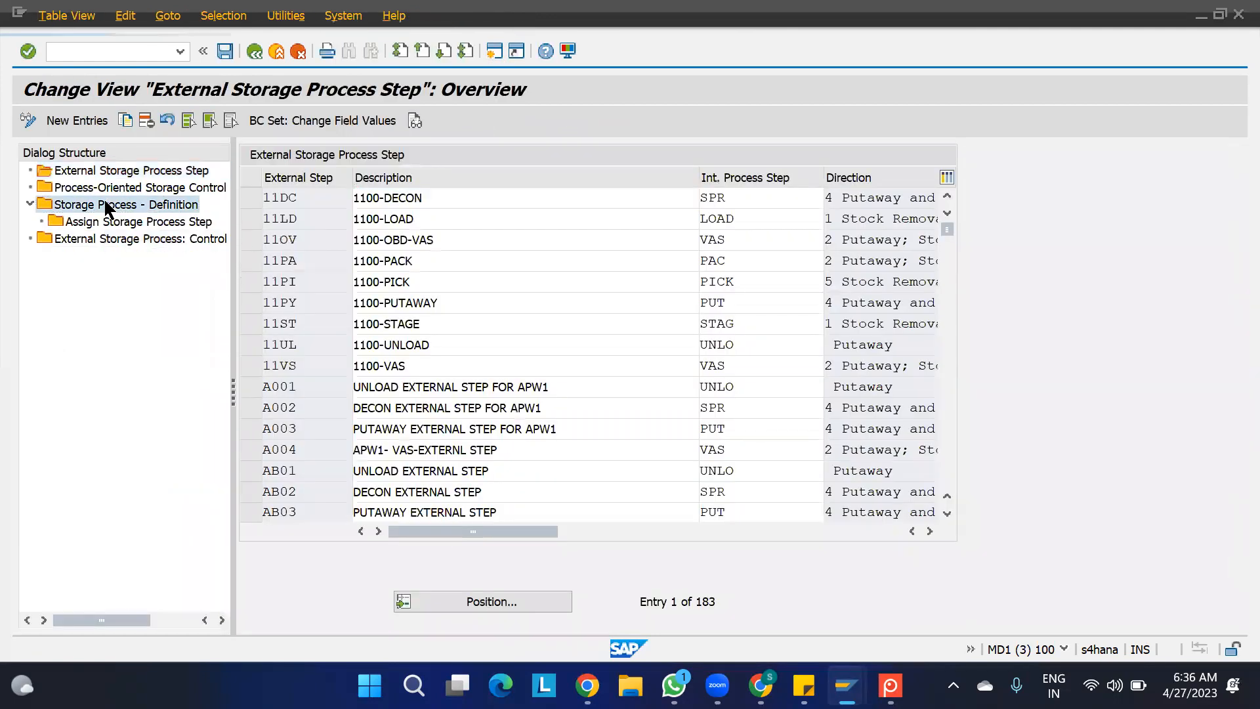
pyautogui.click(467, 600)
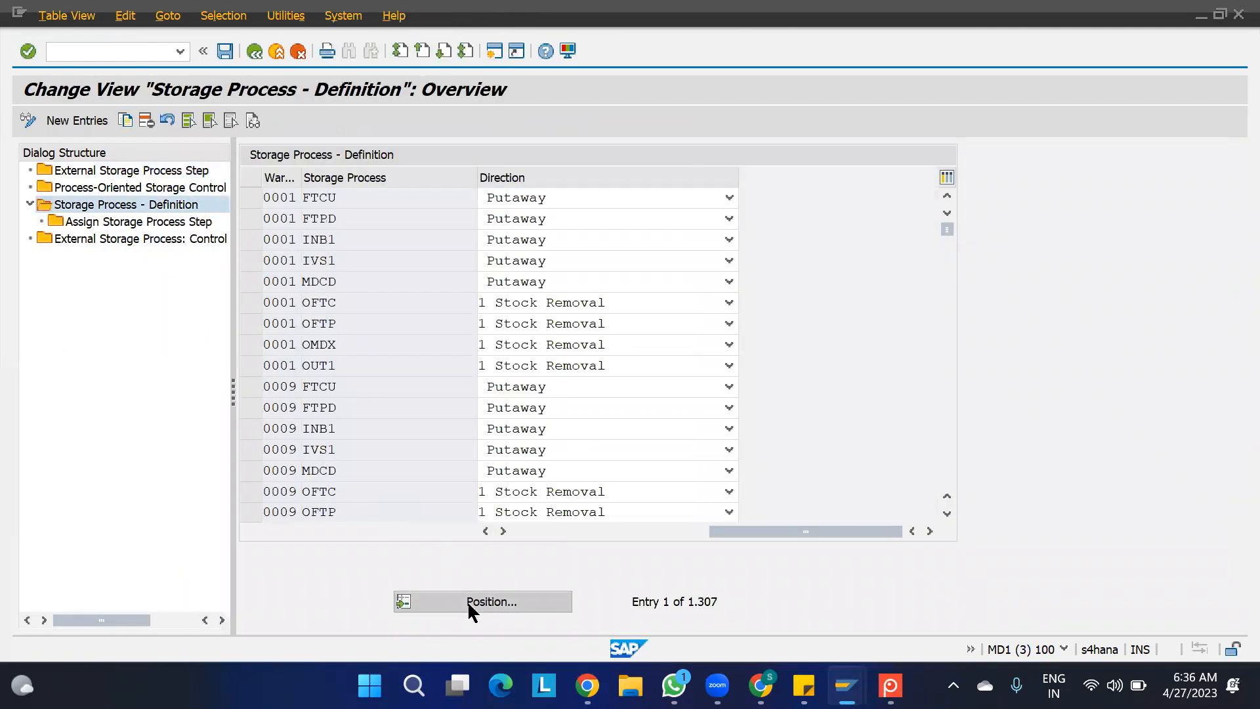
pyautogui.write('1100')
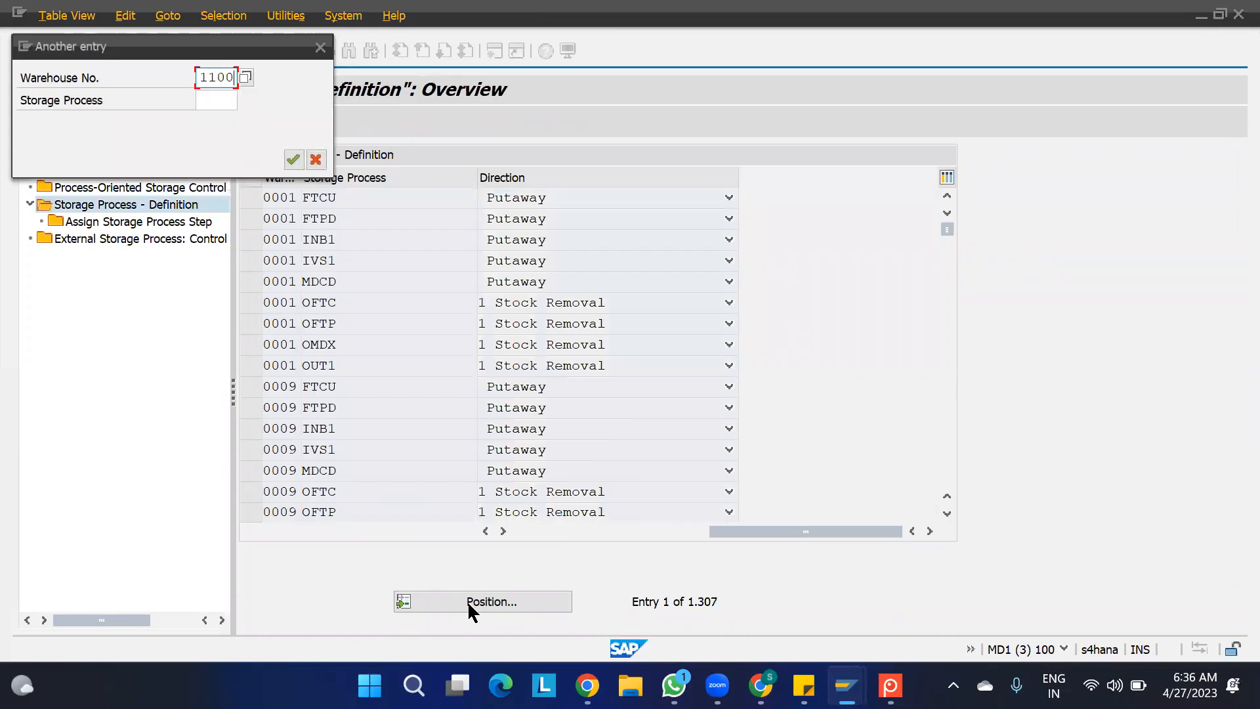
pyautogui.press('Return')
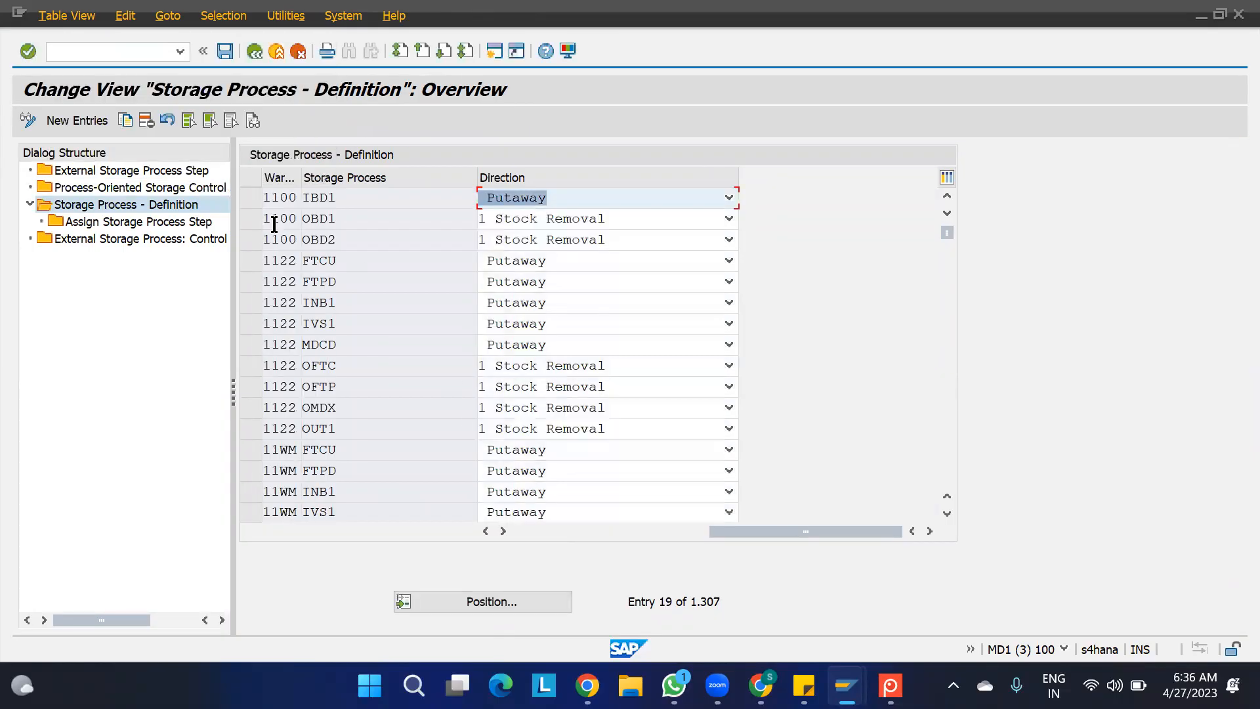
pyautogui.click(252, 220)
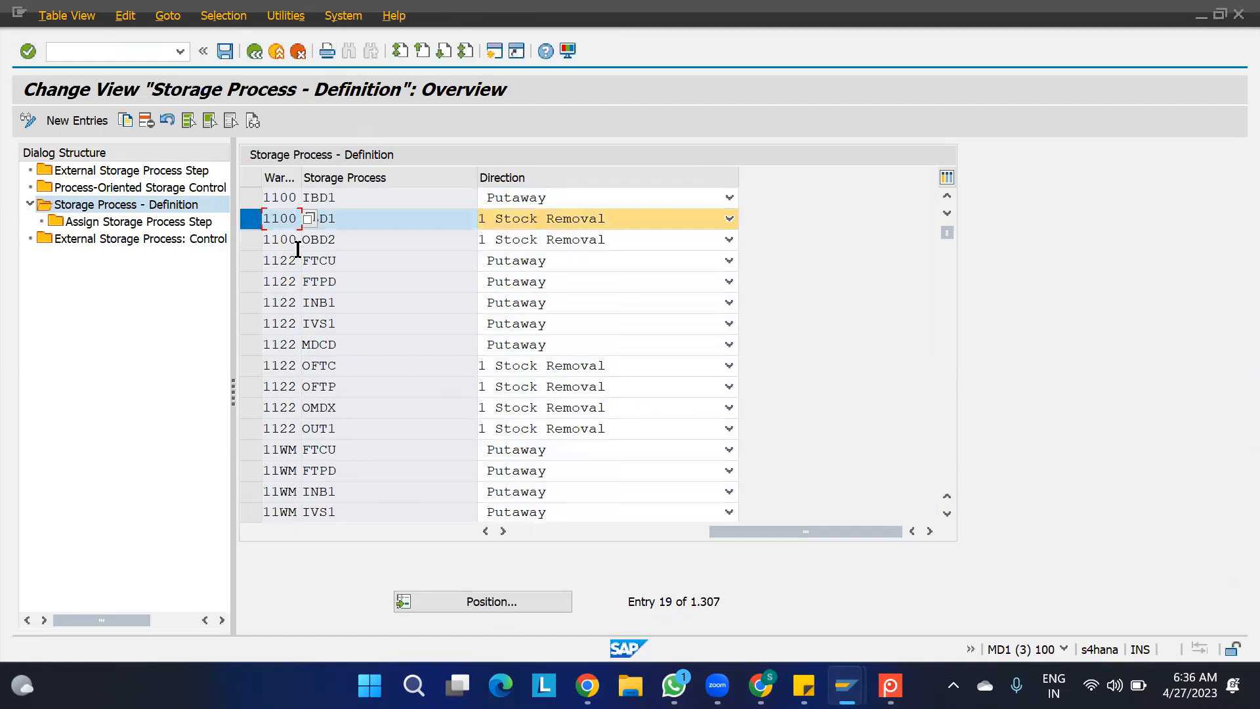
pyautogui.doubleClick(135, 223)
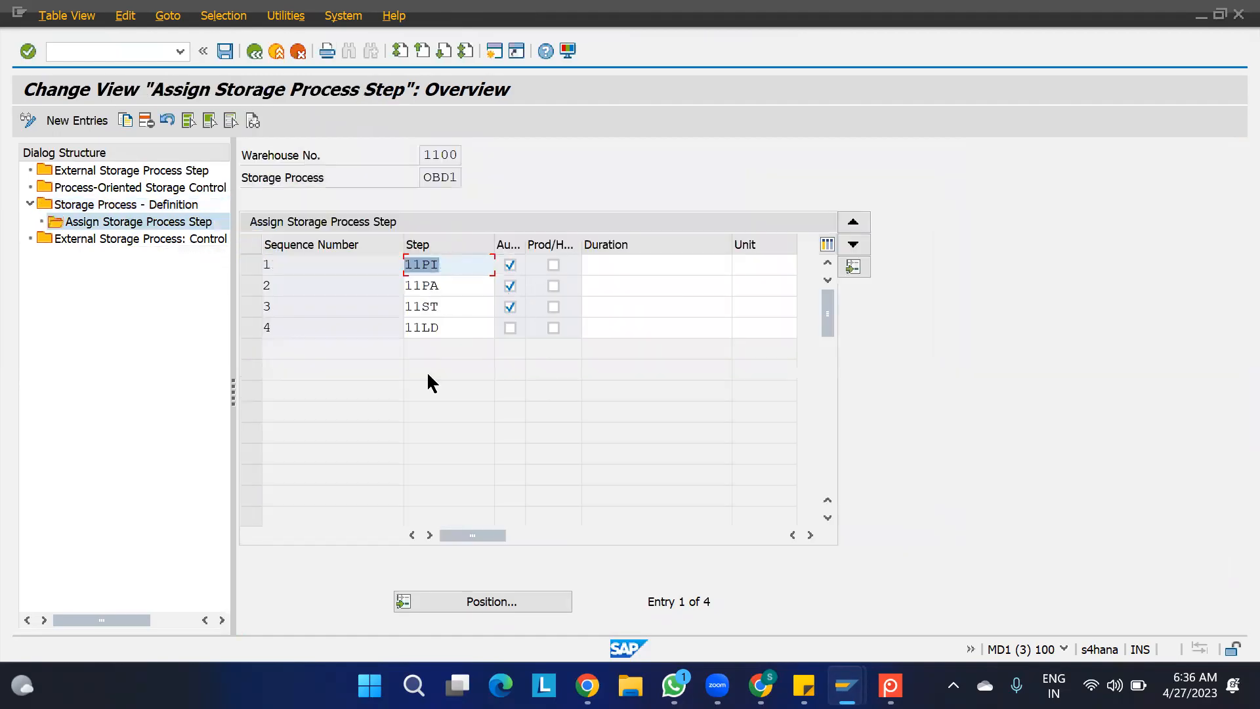
pyautogui.moveTo(450, 264); pyautogui.dragTo(381, 264)
pyautogui.click(890, 685)
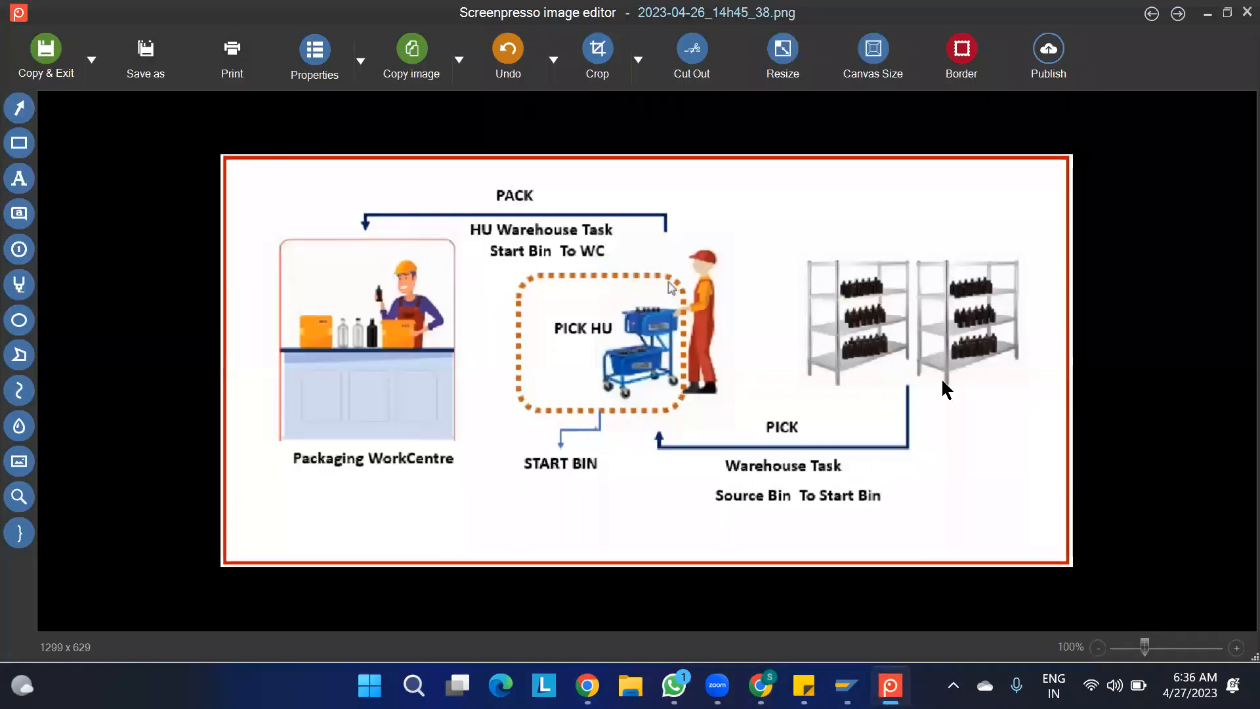
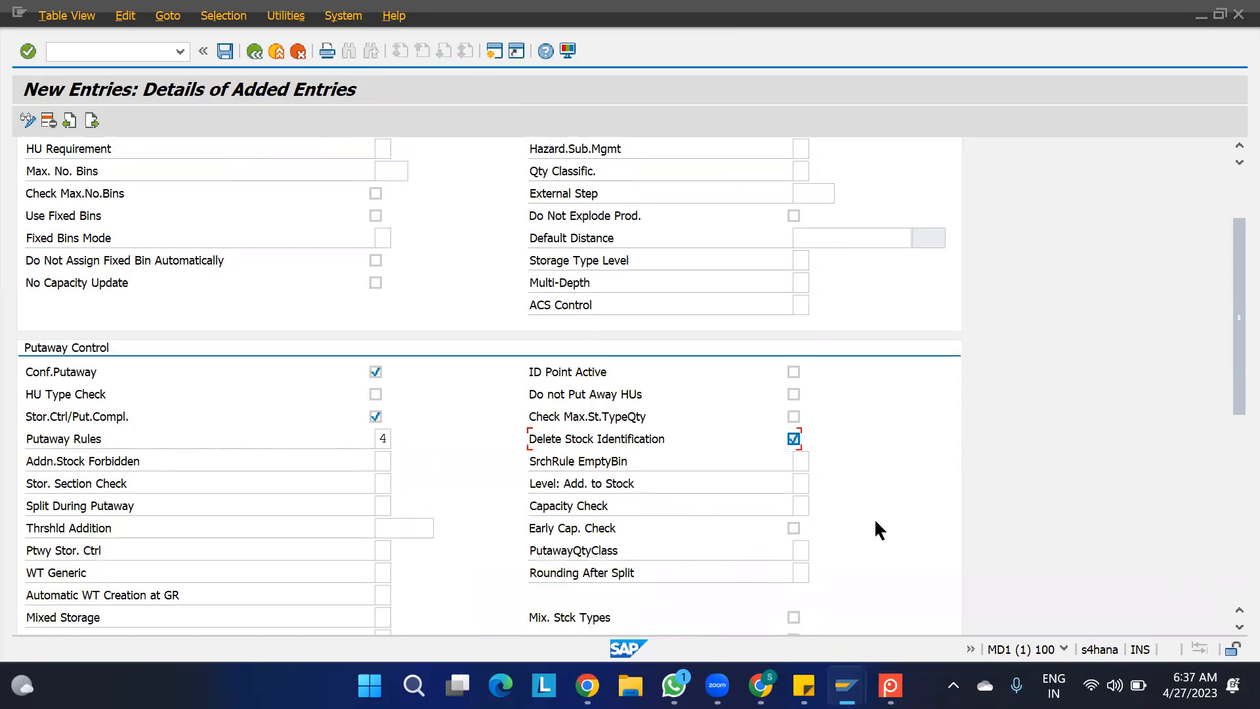
# - Activate removal confirmation, set mandatory availability group 002 for storage type IMGN, and save it to the EWM PROJECT customizing request
pyautogui.click(375, 363)
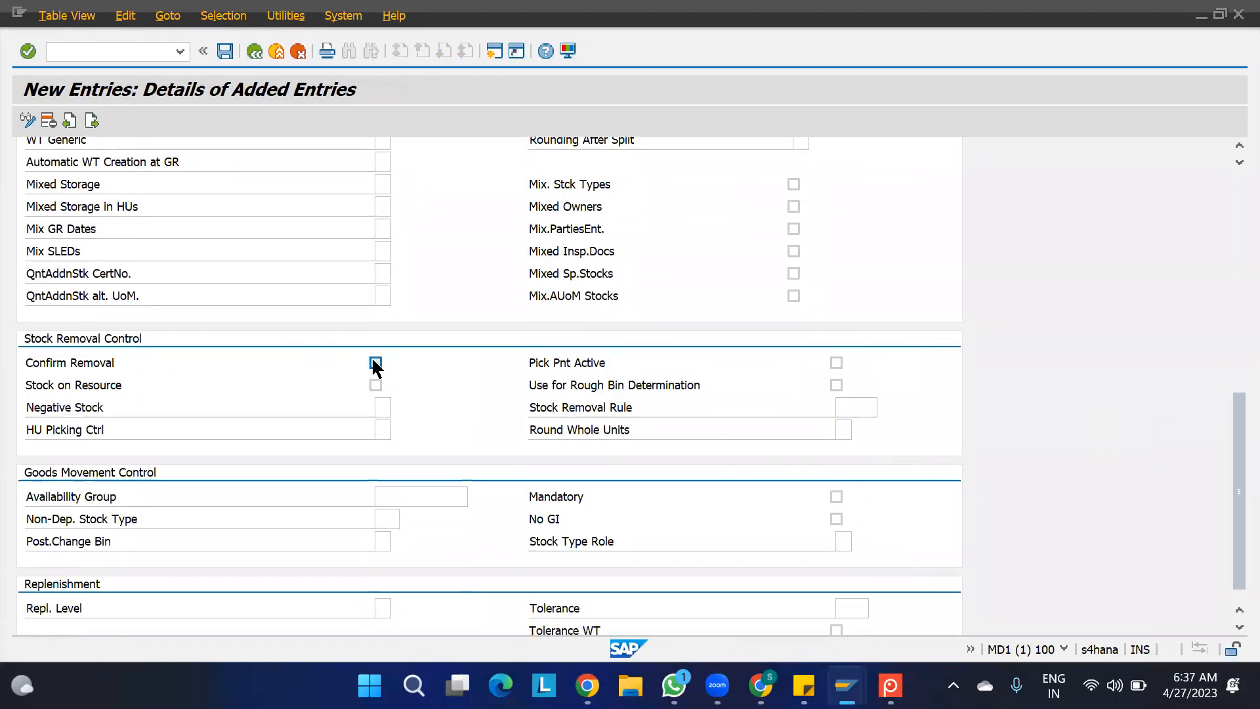
pyautogui.click(428, 497)
pyautogui.write('002')
pyautogui.press('Tab')
pyautogui.scroll(10, 928, 424)
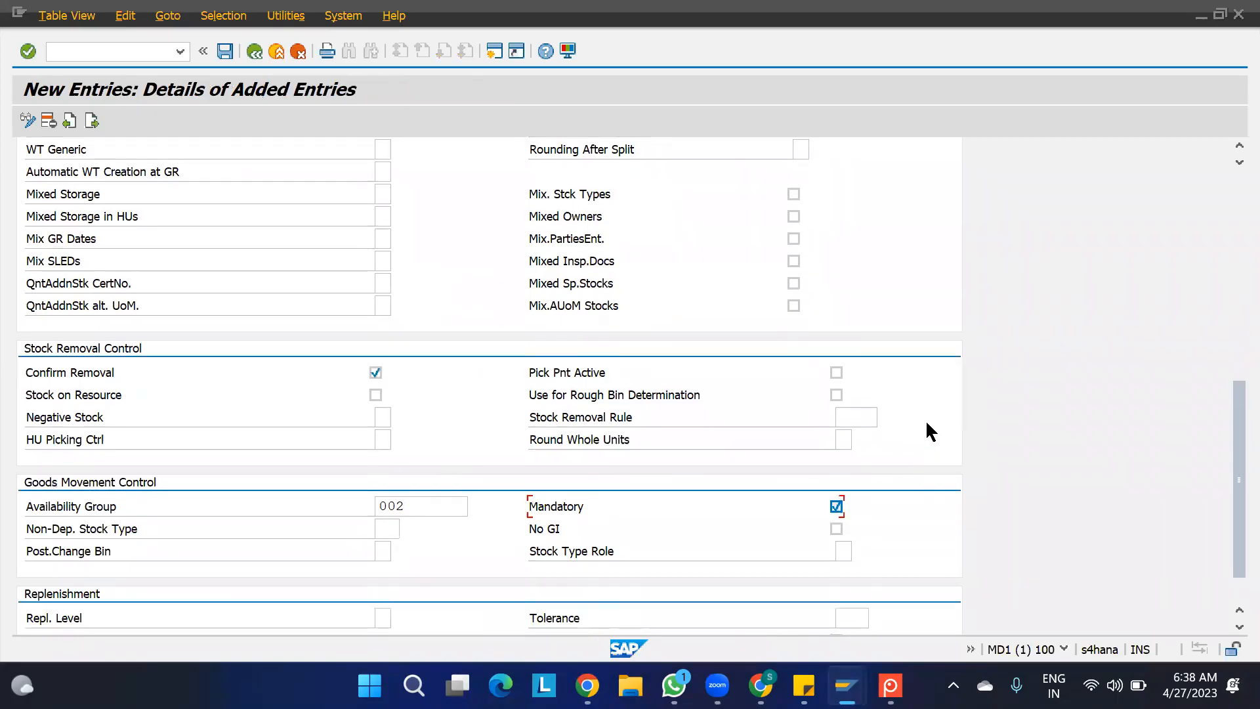
pyautogui.hotkey('ctrl', 's')
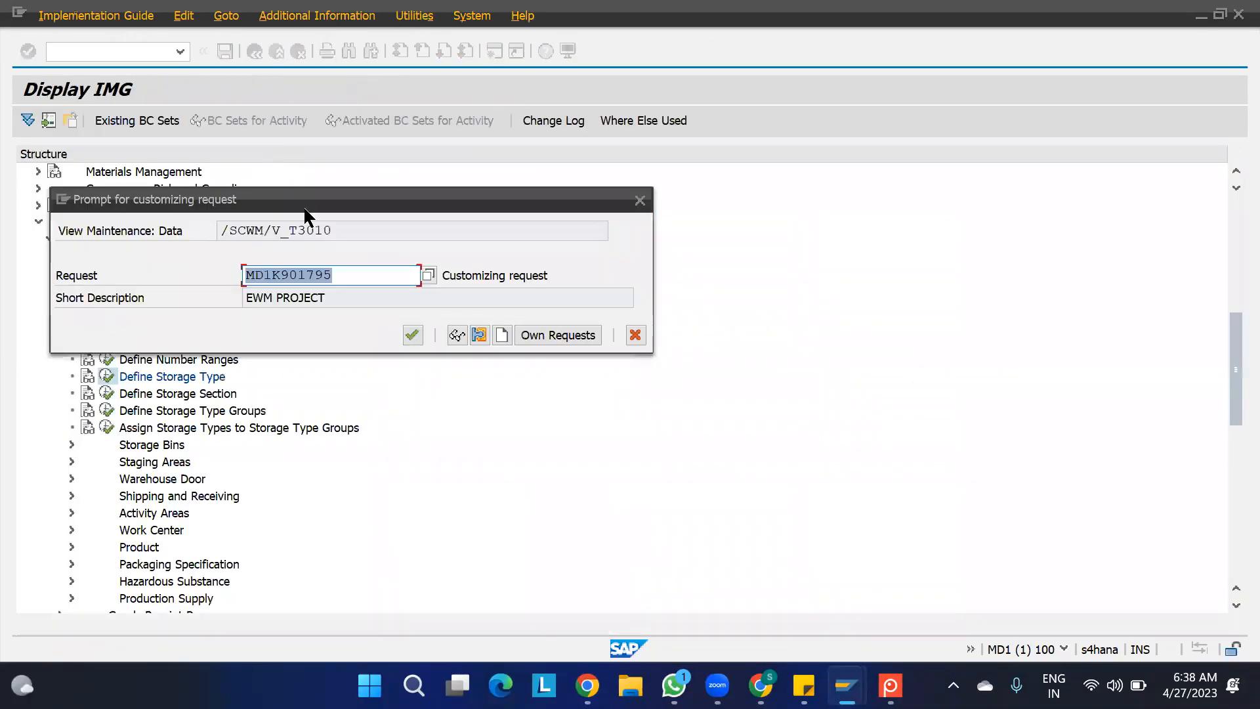
pyautogui.click(412, 335)
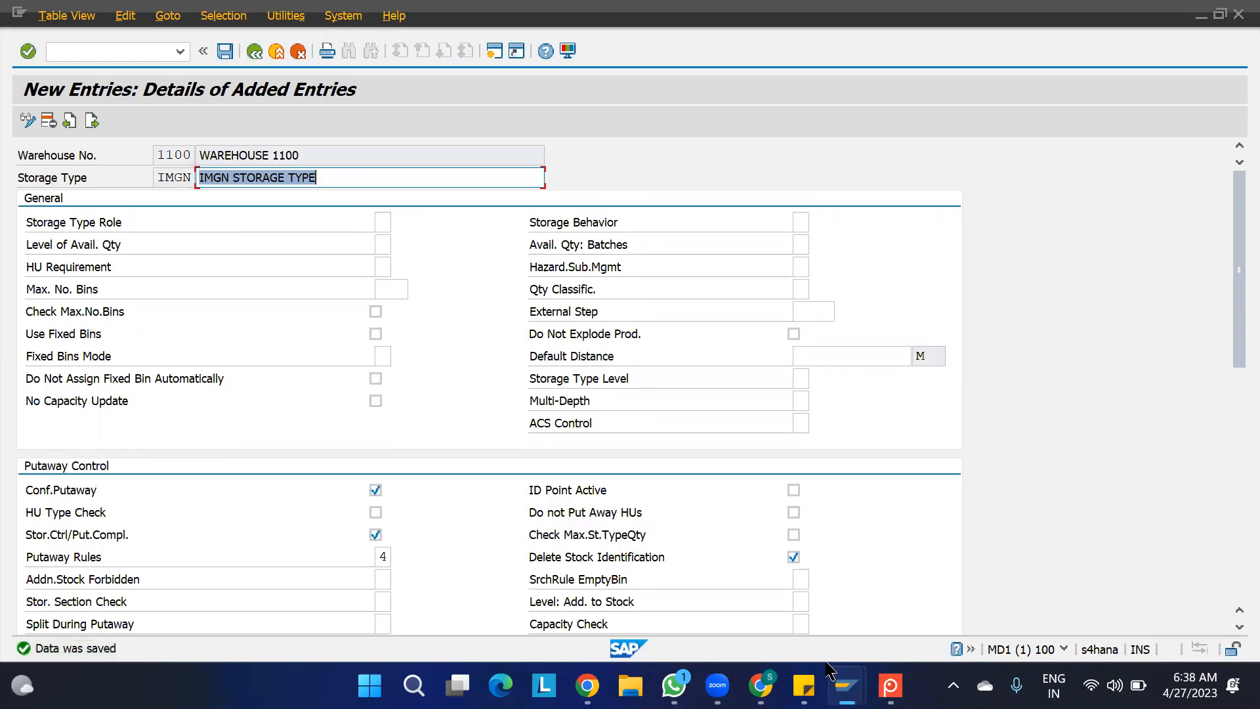
# - Run transaction /SCWM/LS01 to start creating a storage bin
pyautogui.click(115, 48)
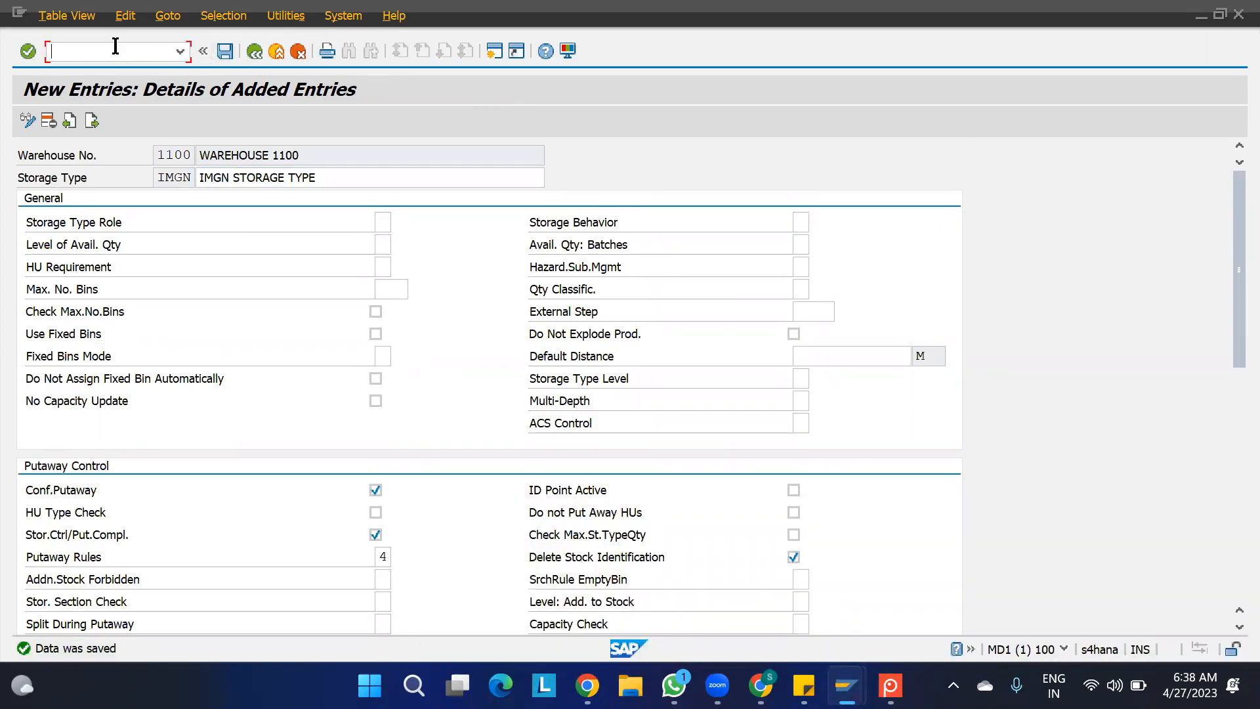
pyautogui.write('/N/SCWM/LS01')
pyautogui.press('Return')
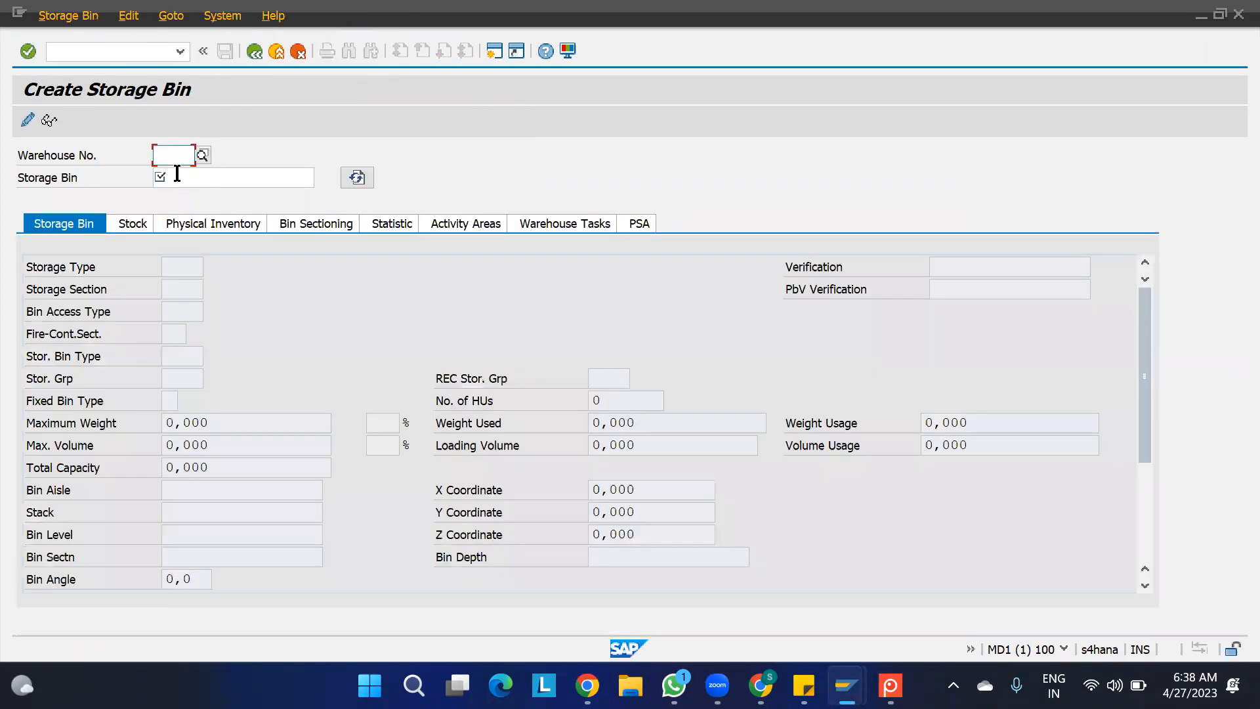
# - Create storage bin IMGN BIN in warehouse 1100 with storage type IMGN and save it
pyautogui.write('11')
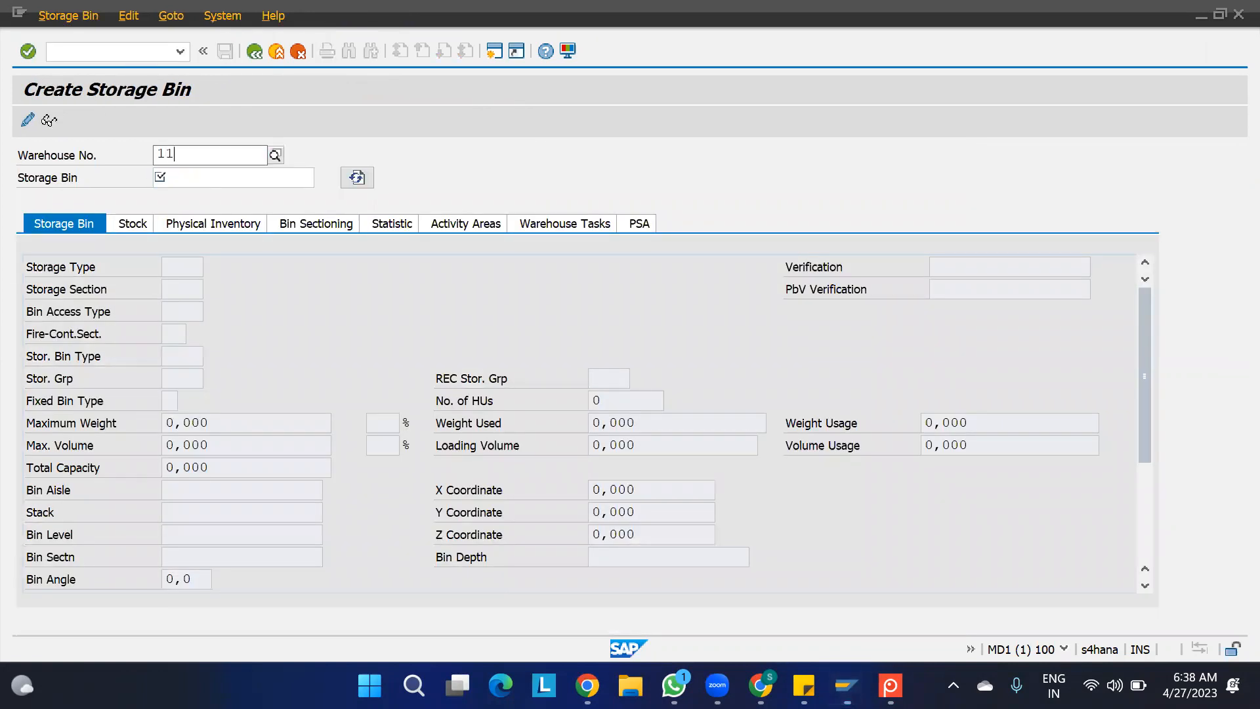
pyautogui.press('Tab')
pyautogui.write('IN')
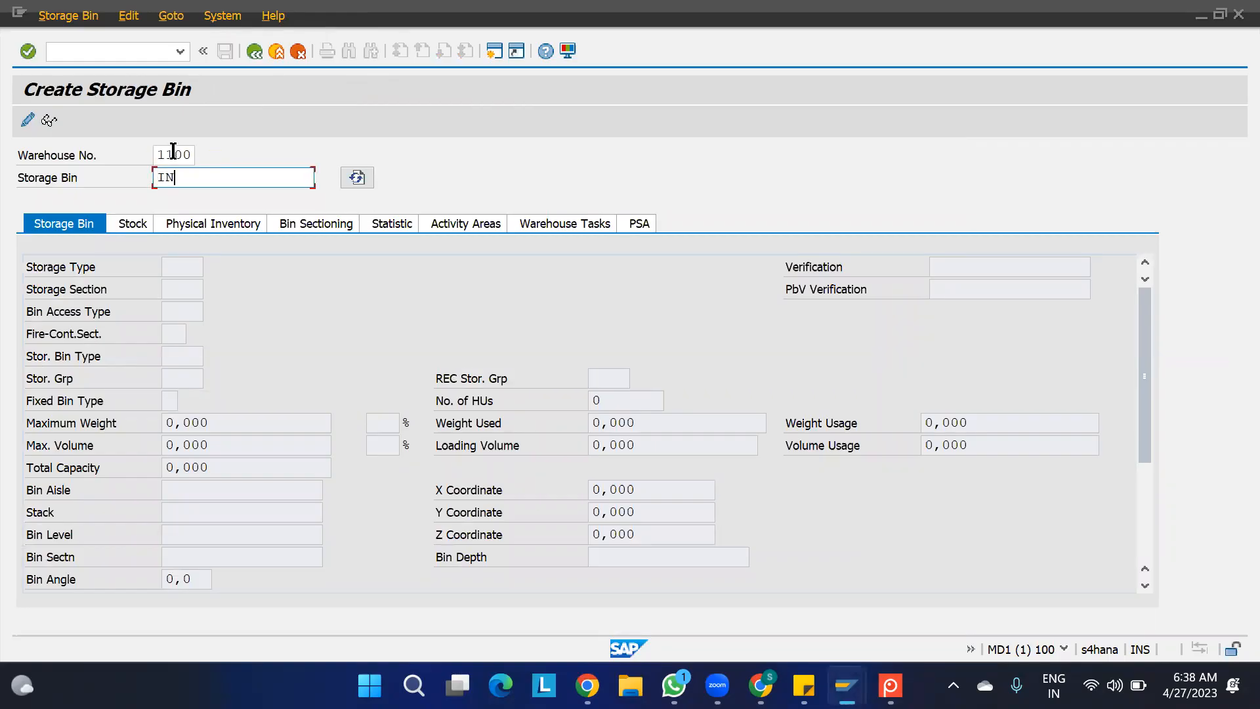
pyautogui.write('GB')
pyautogui.press('BackSpace')
pyautogui.press('BackSpace')
pyautogui.press('BackSpace')
pyautogui.write('MGN')
pyautogui.press('BackSpace')
pyautogui.press('BackSpace')
pyautogui.write('GN BIN')
pyautogui.press('Return')
pyautogui.press('Return')
pyautogui.write('IMGN')
pyautogui.press('Return')
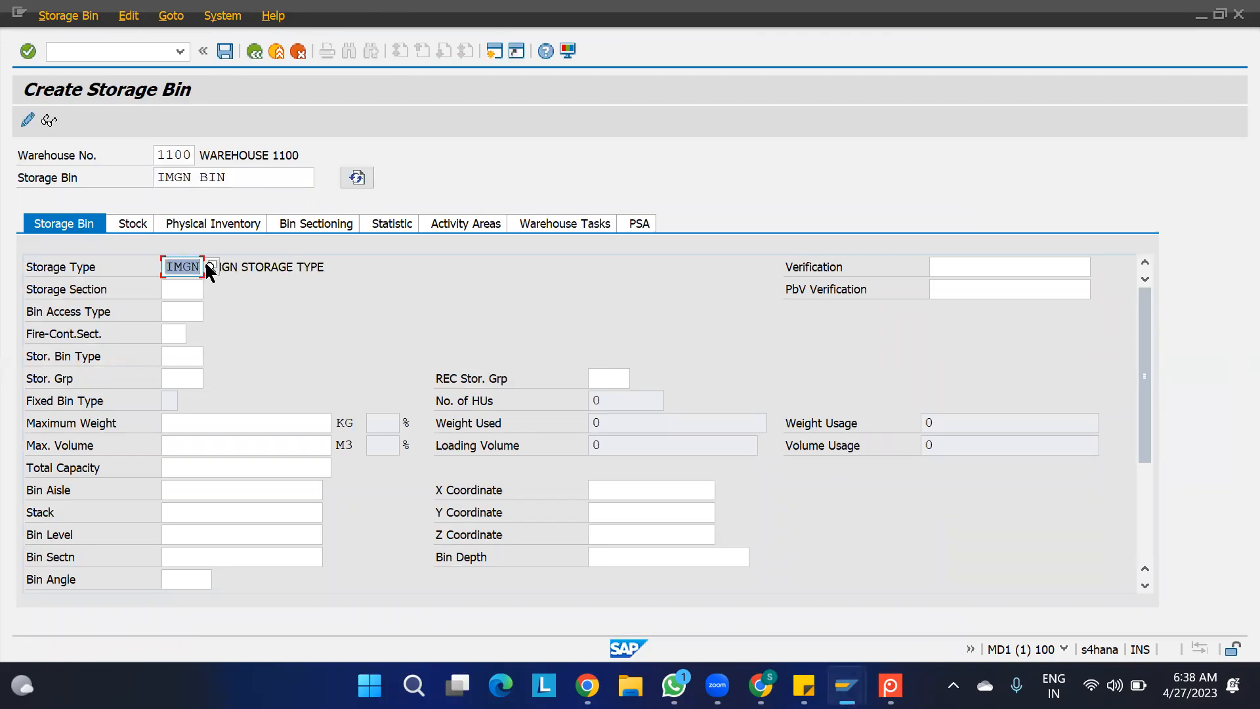
pyautogui.press('Return')
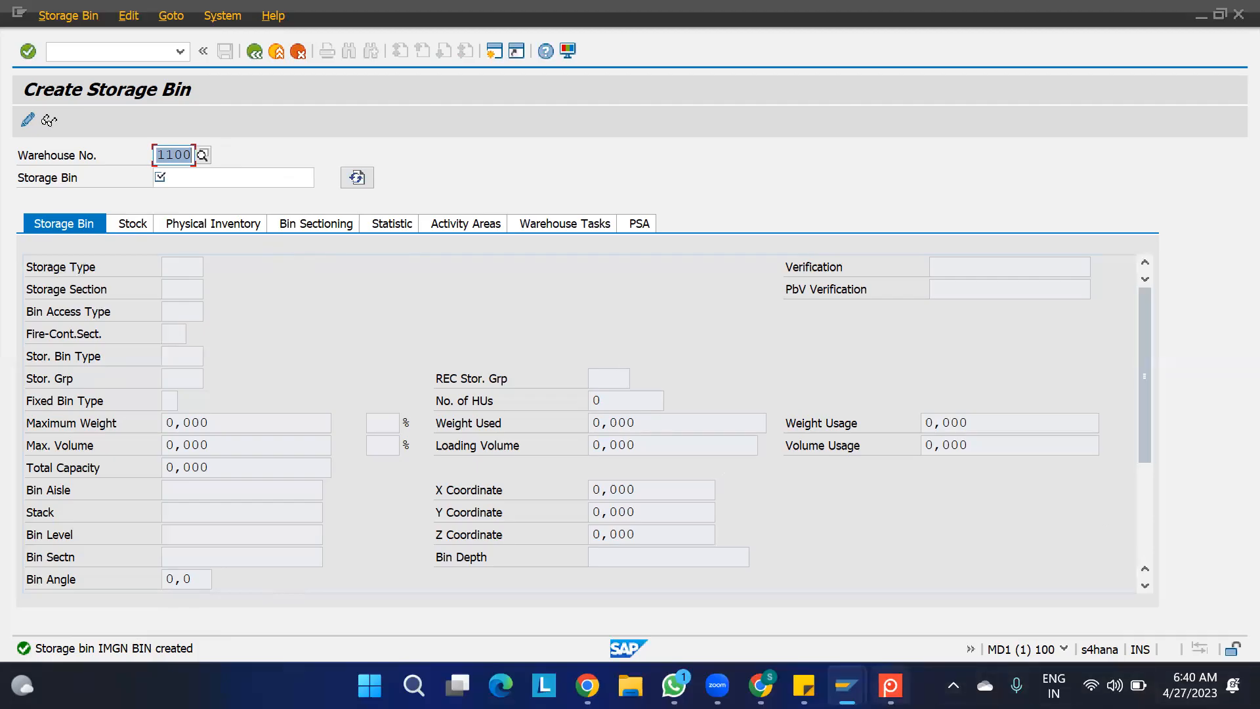
# - View the picking diagram in Screenpresso, switch to the Packaging Specification Overview session and return it to SAP Easy Access
pyautogui.click(890, 685)
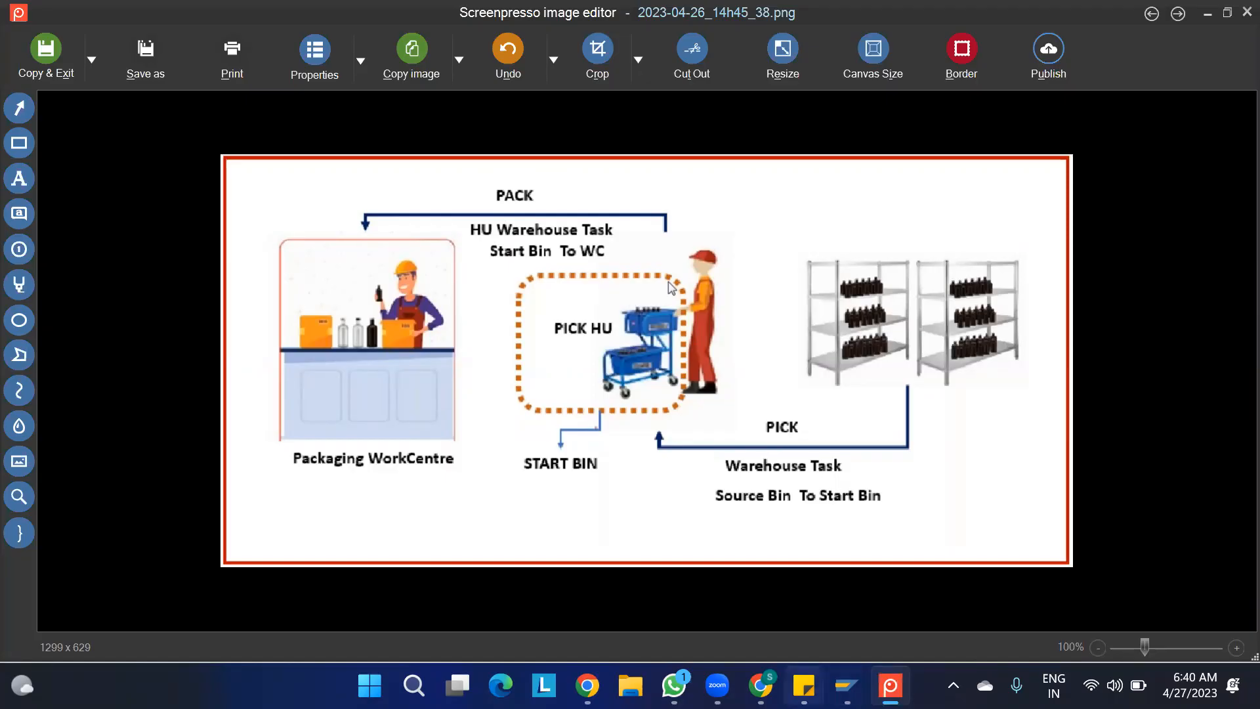
pyautogui.moveTo(847, 686)
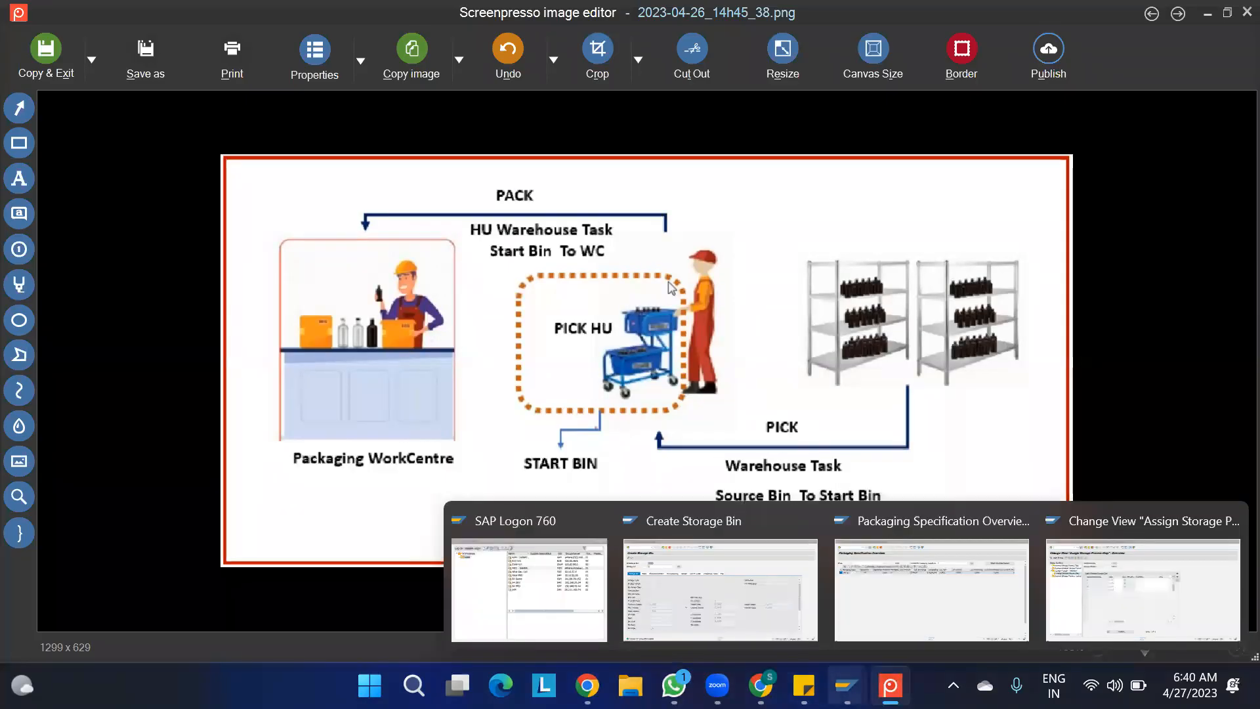
pyautogui.click(880, 614)
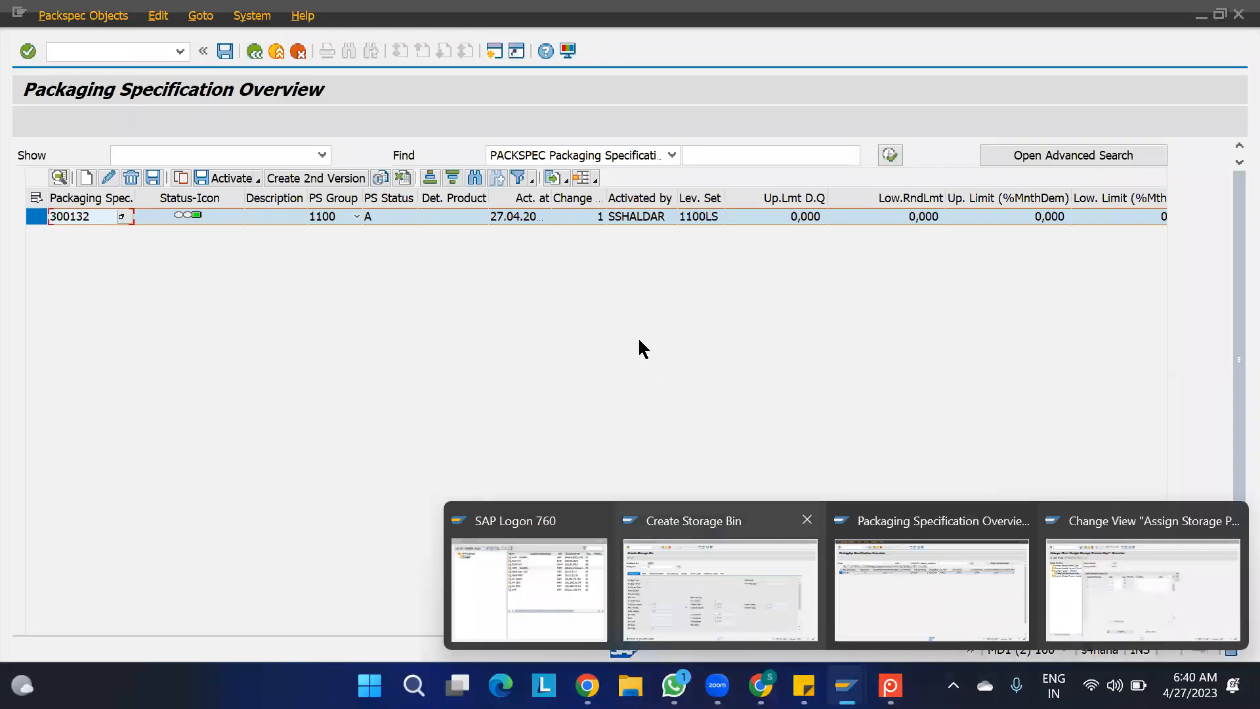
pyautogui.press('F3')
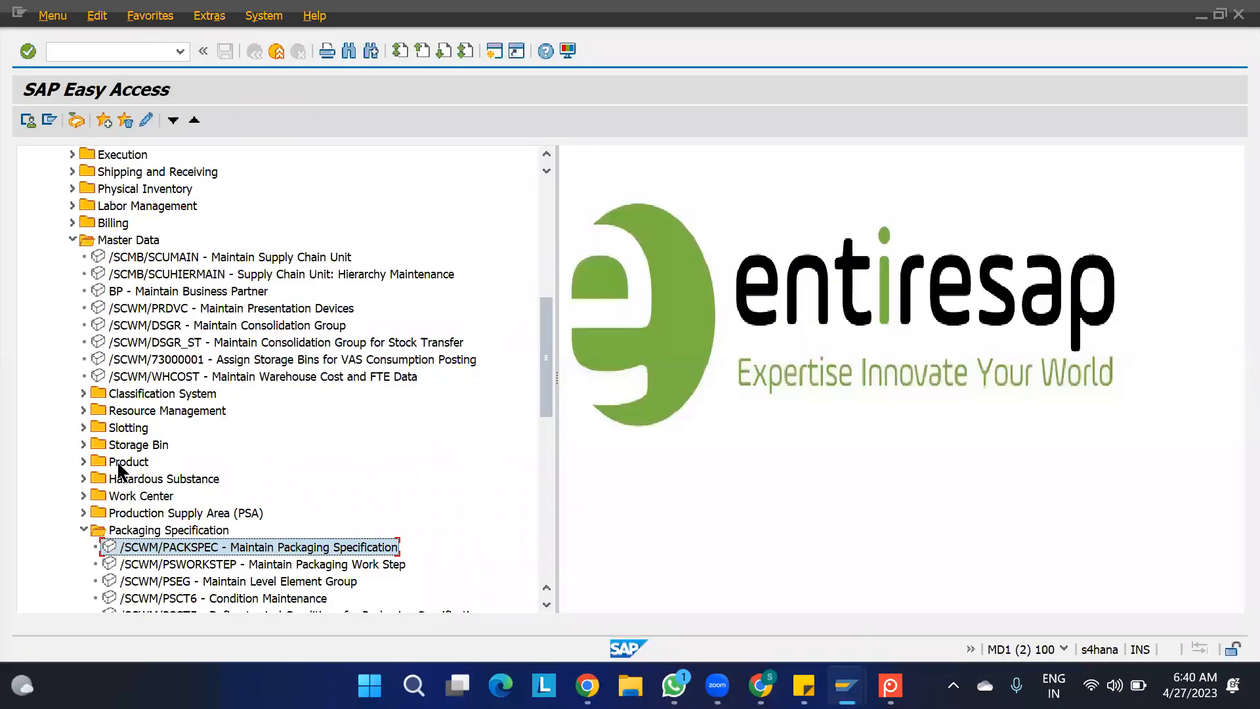
# - Locate Assign Start/End Storage Bin for Activity Area under Master Data, Storage Bin, look at its overview and return to the SAP menu
pyautogui.click(83, 529)
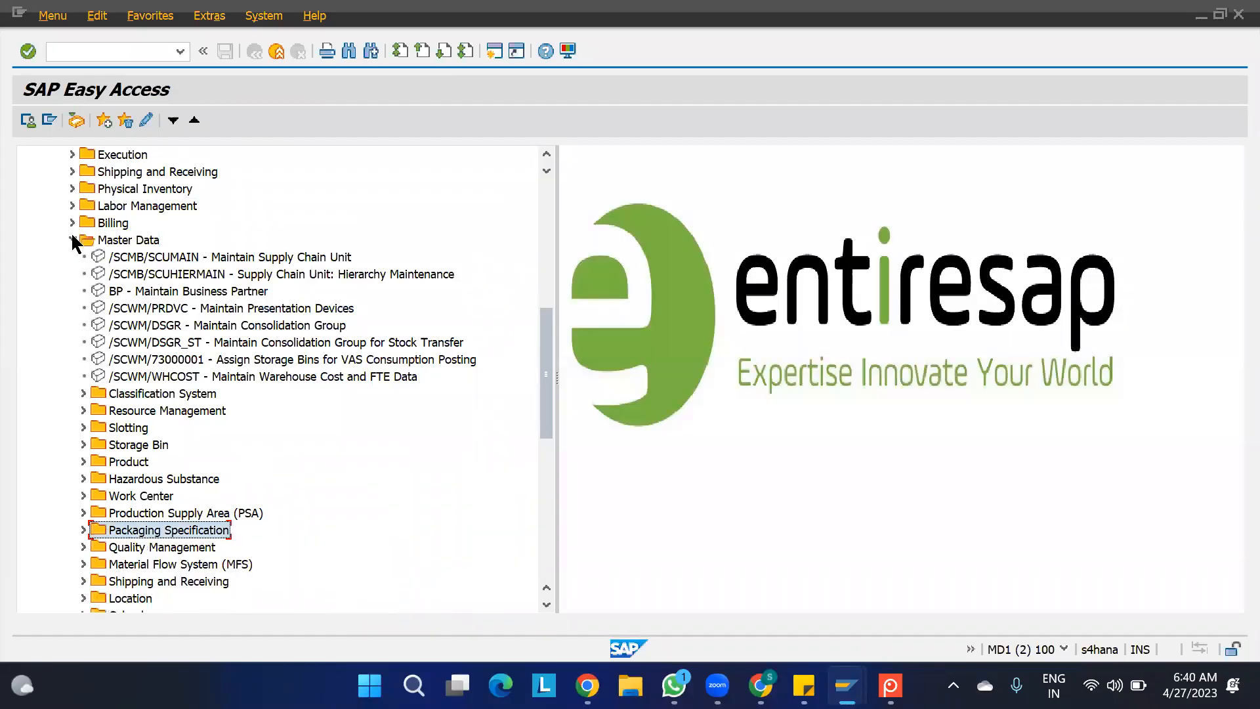
pyautogui.scroll(9, 164, 259)
pyautogui.scroll(-5, 183, 264)
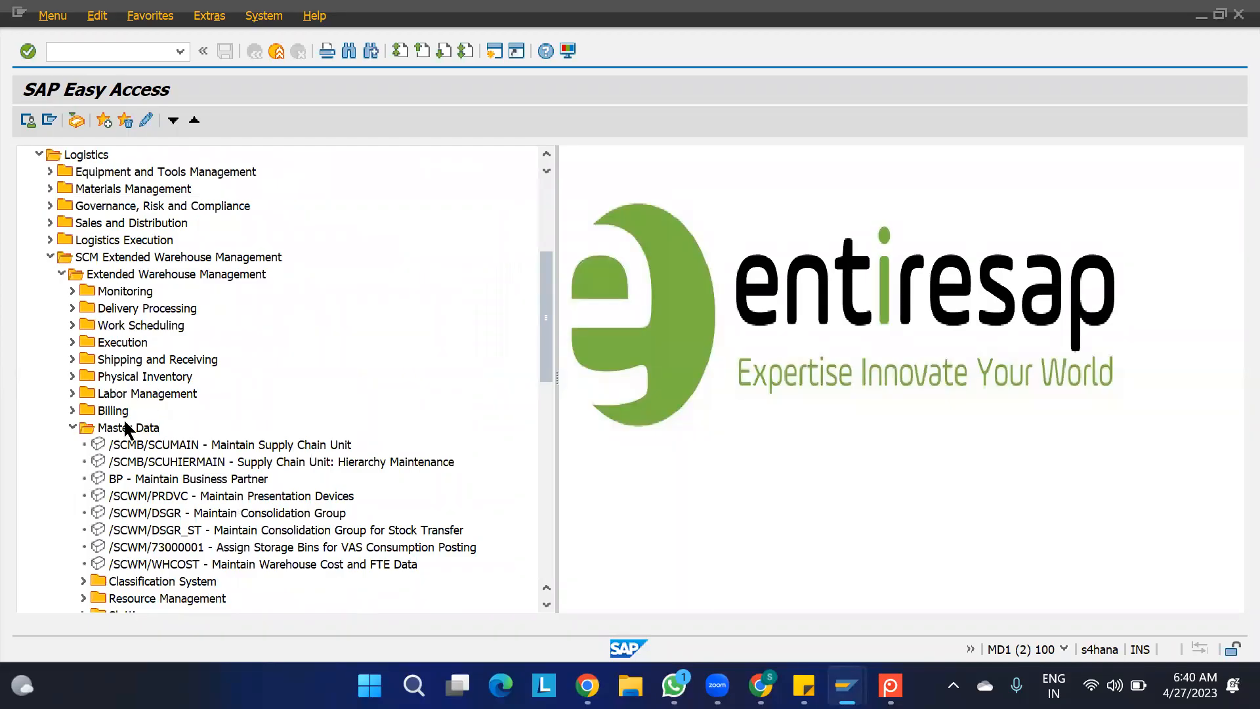
pyautogui.scroll(-4, 128, 434)
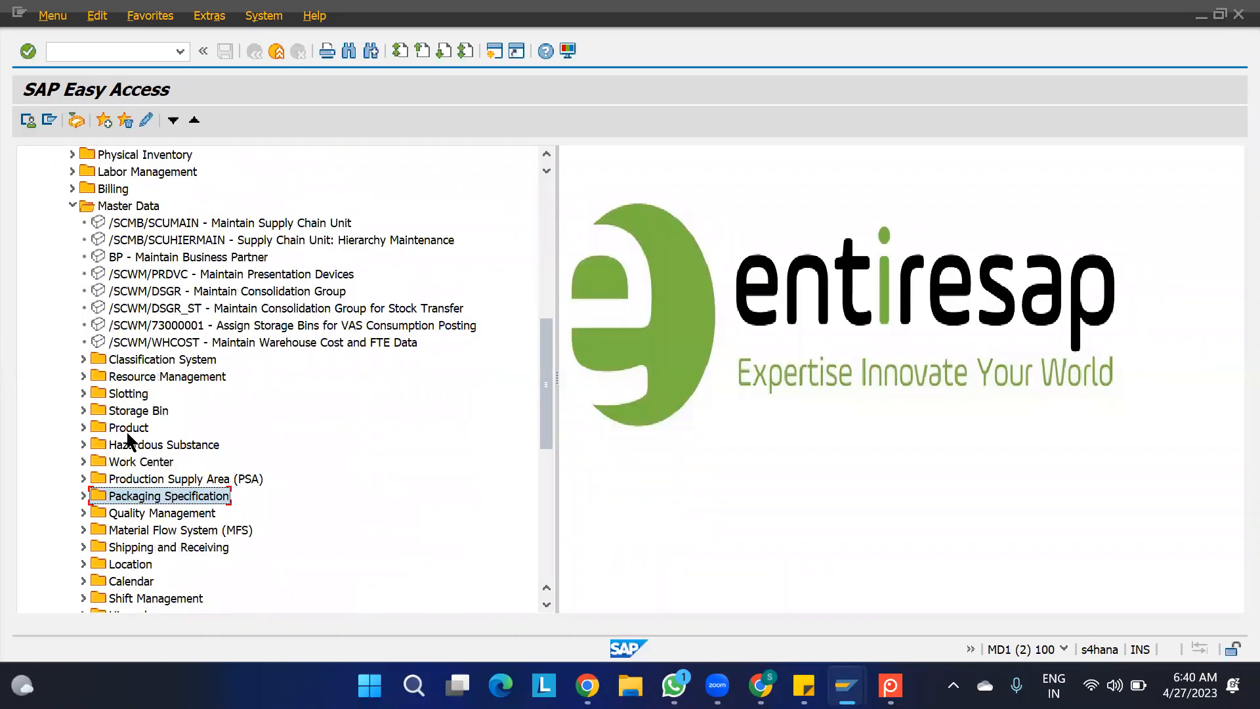
pyautogui.scroll(-2, 135, 578)
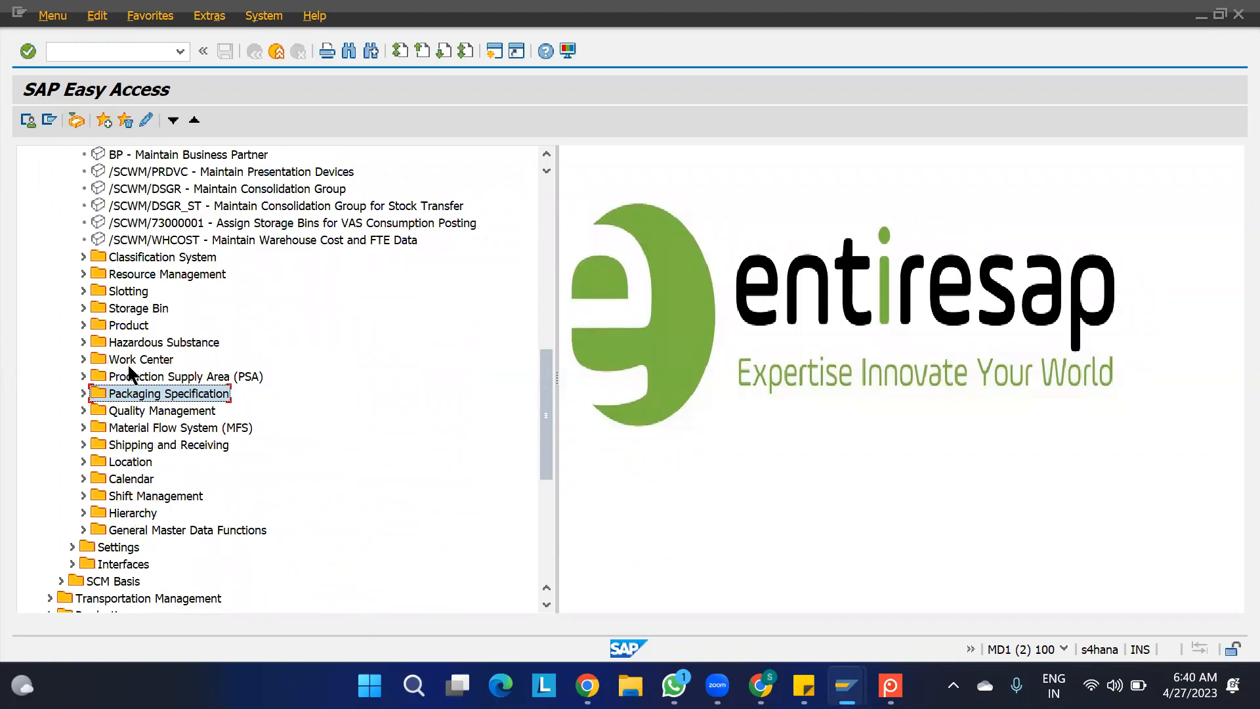
pyautogui.click(84, 309)
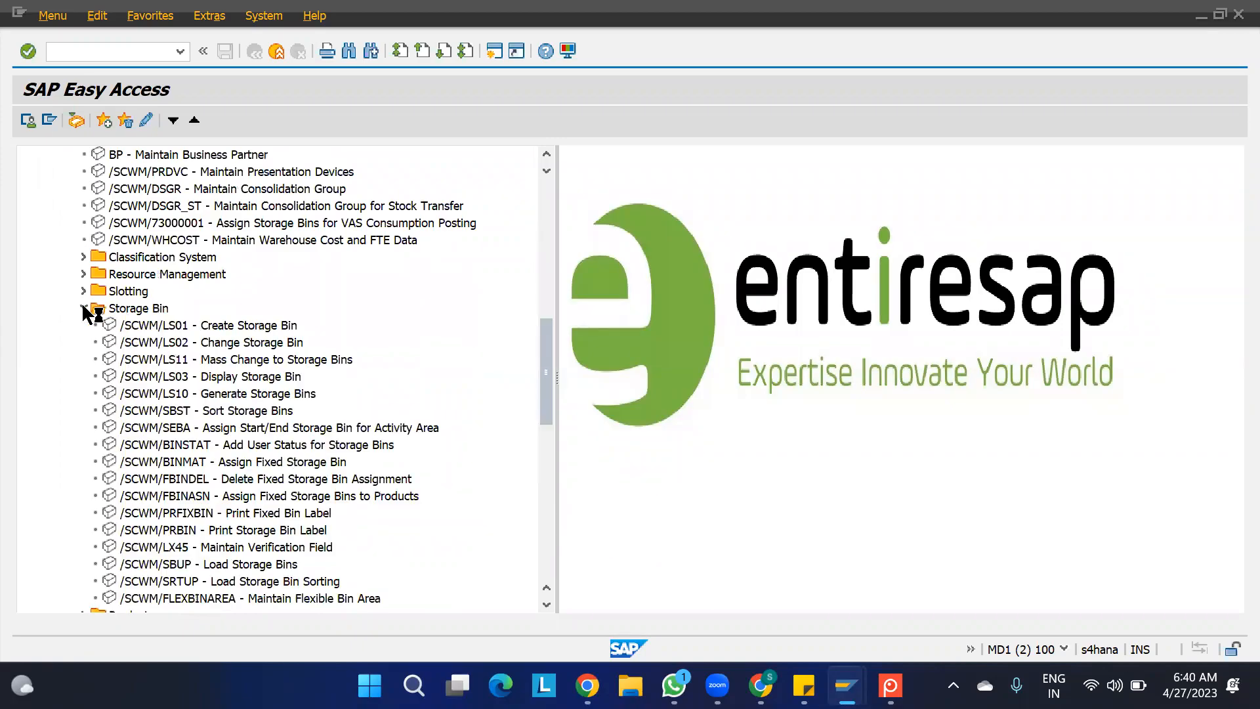
pyautogui.click(205, 430)
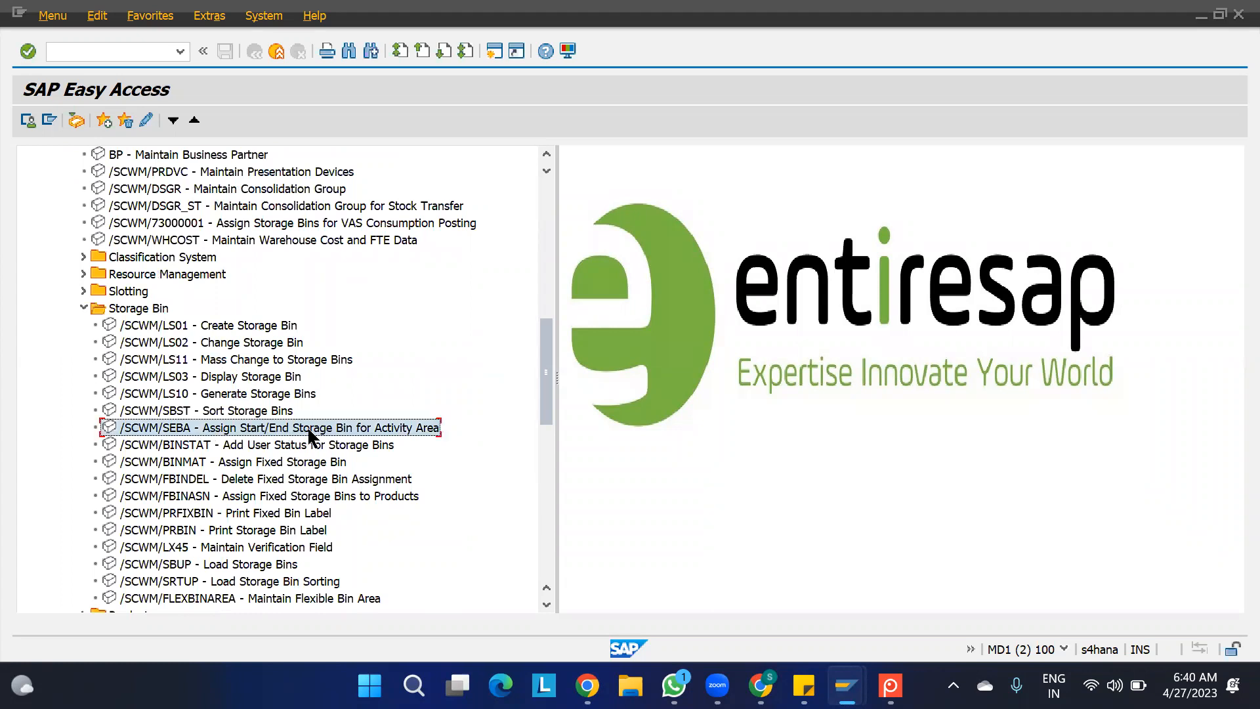
pyautogui.doubleClick(368, 430)
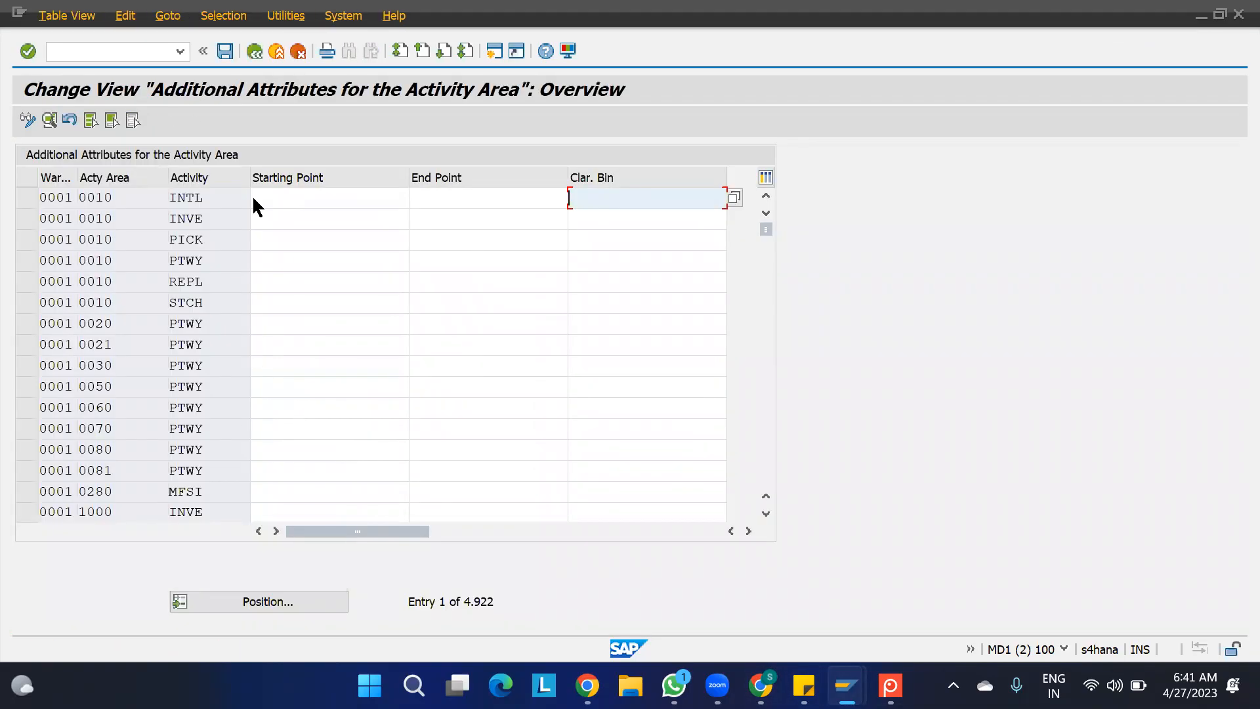
pyautogui.press('F3')
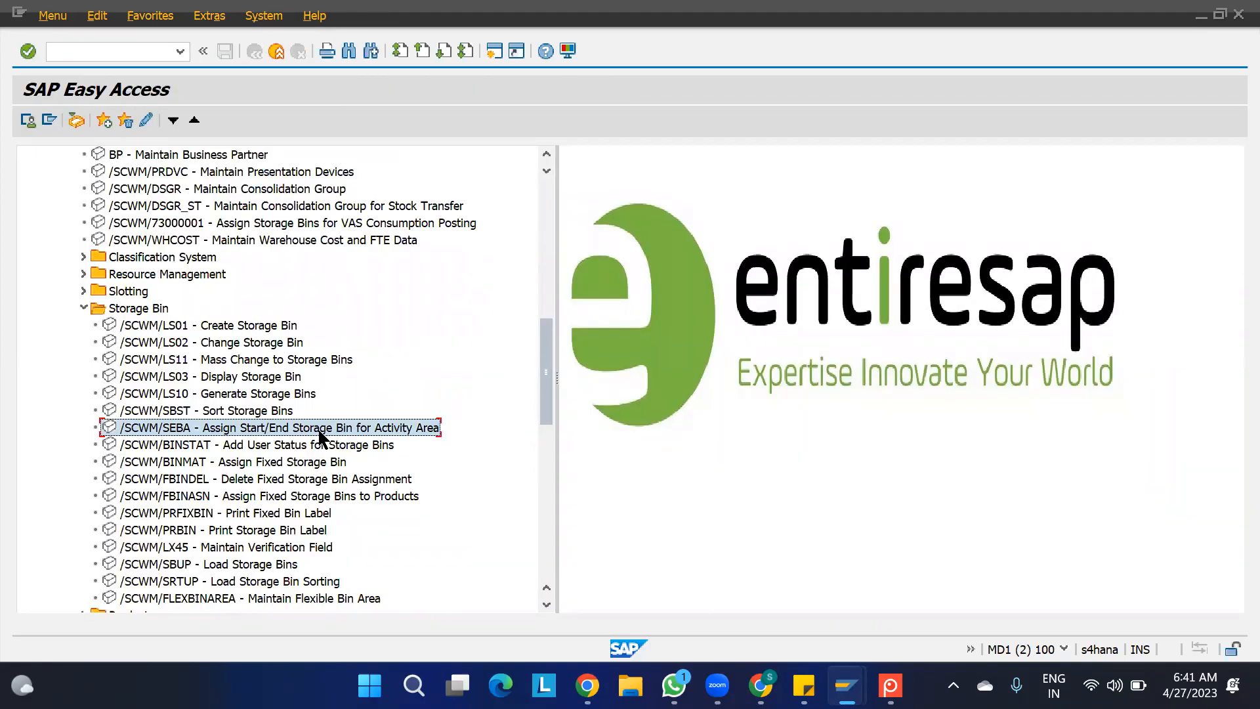
# - Switch to the OBD Google Sheet and enter "3. CREATE A IMAGINARY STORAGE TYPE AND CREATE 1 BIN" in cell B87
pyautogui.click(761, 685)
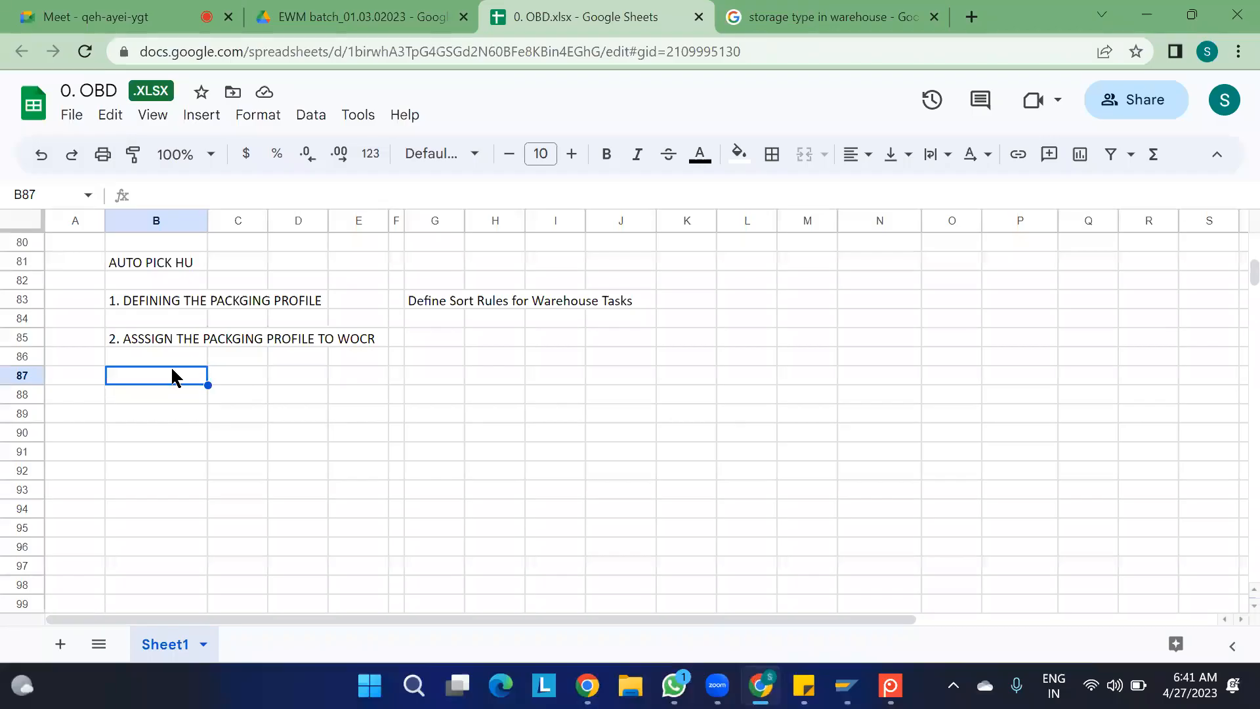
pyautogui.write('3. CREATE A')
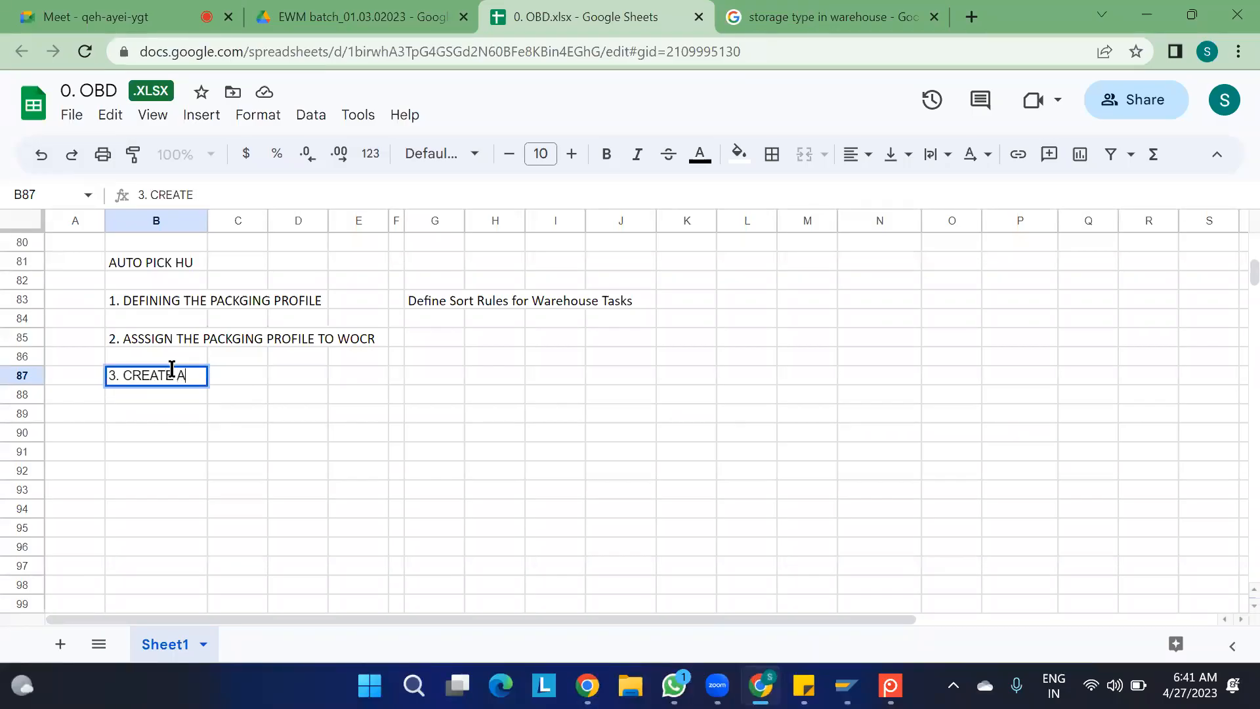
pyautogui.write(' IMAGINARY ')
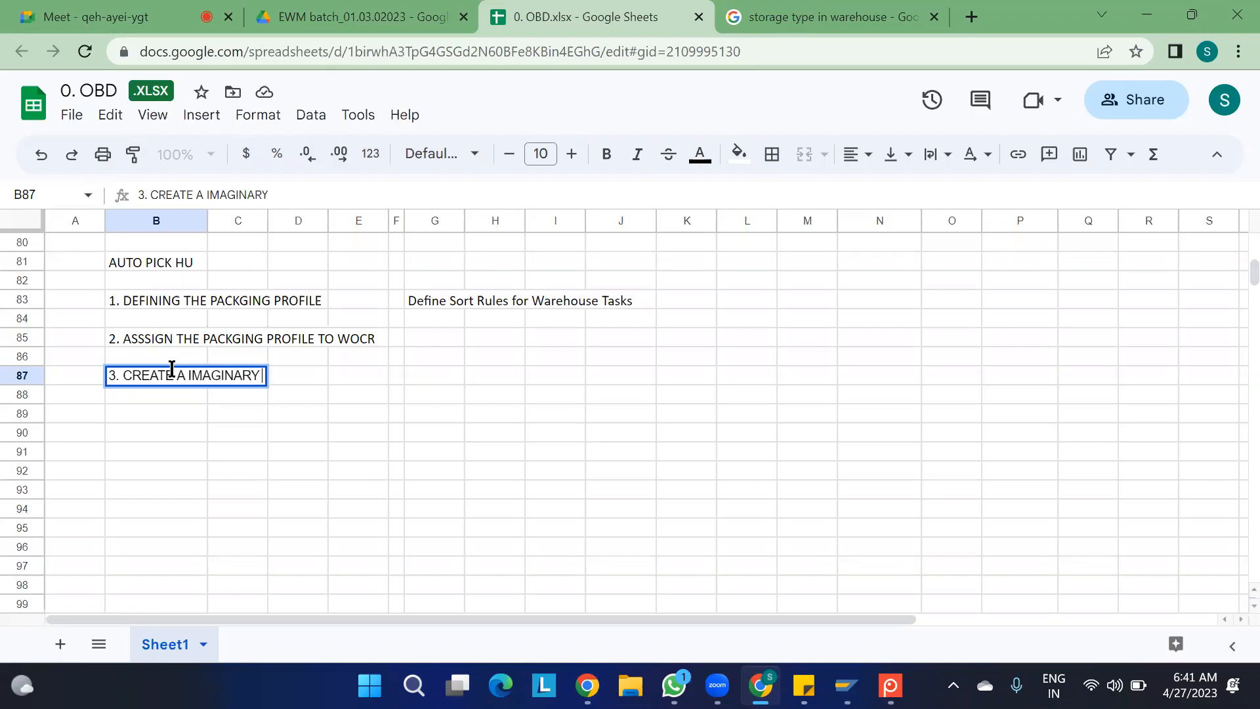
pyautogui.write('STORA')
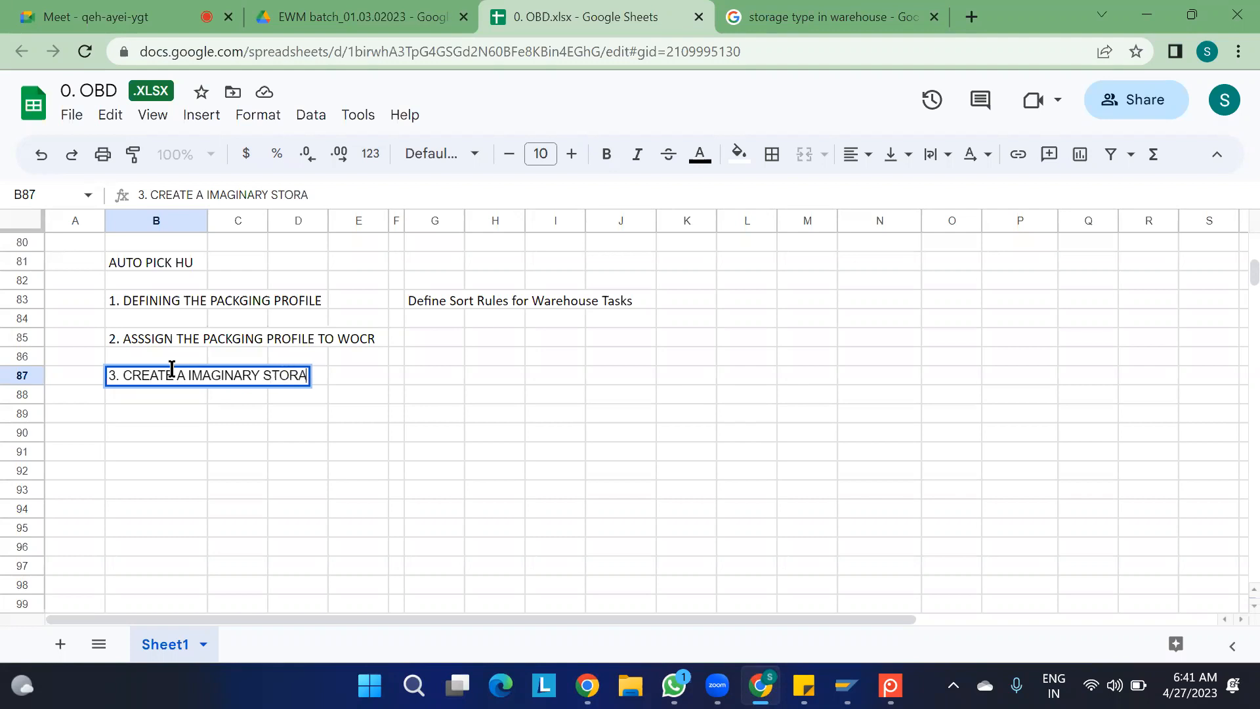
pyautogui.write('GE TYPE N')
pyautogui.press('BackSpace')
pyautogui.write('AND')
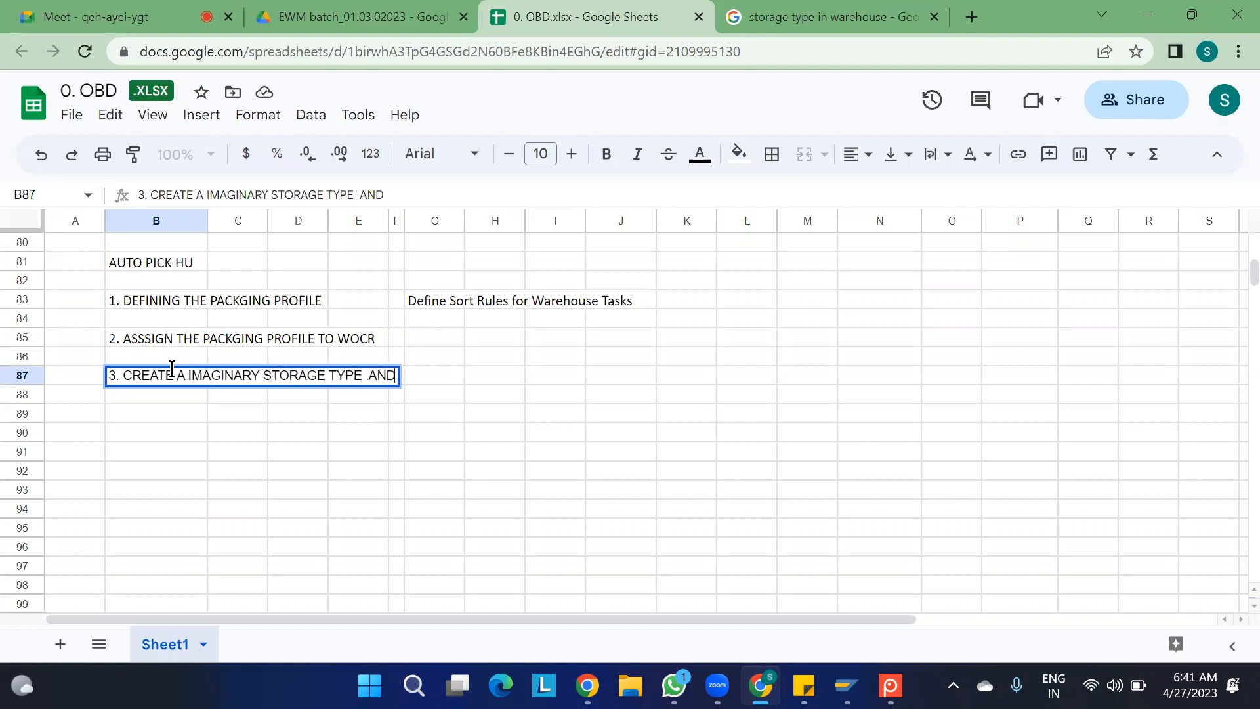
pyautogui.write(' CREATE 1 ')
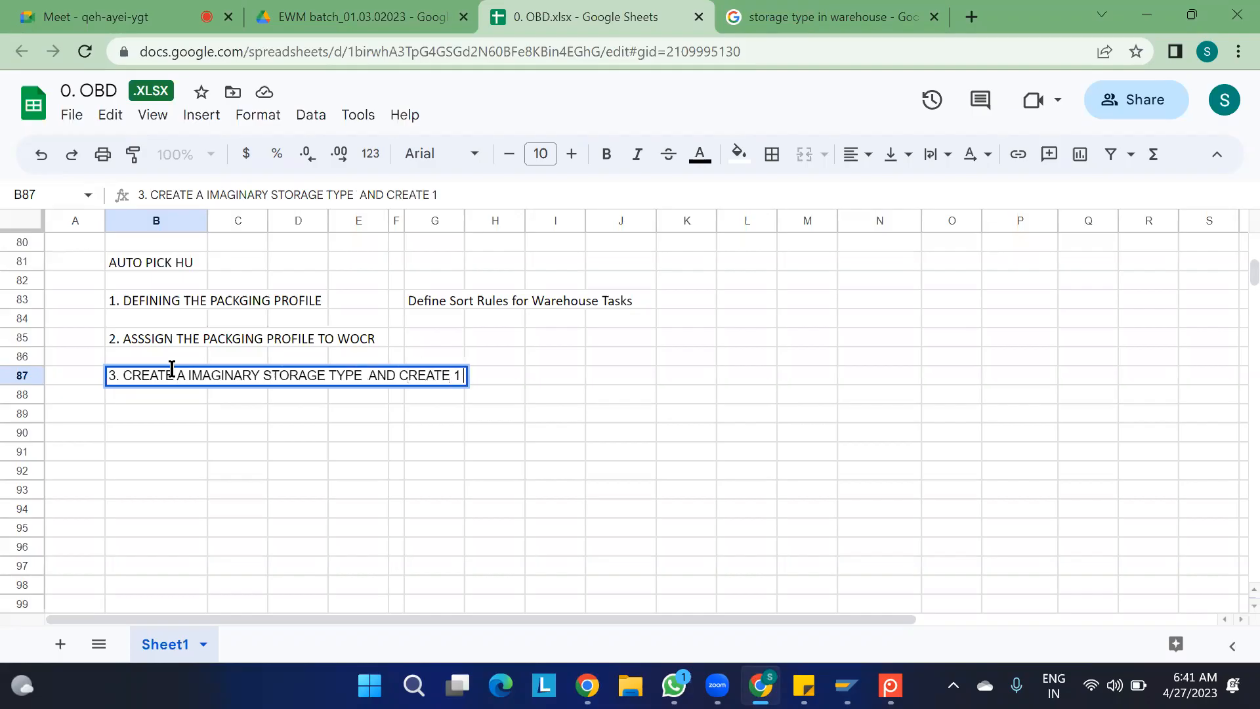
pyautogui.write('BIN')
pyautogui.press('Return')
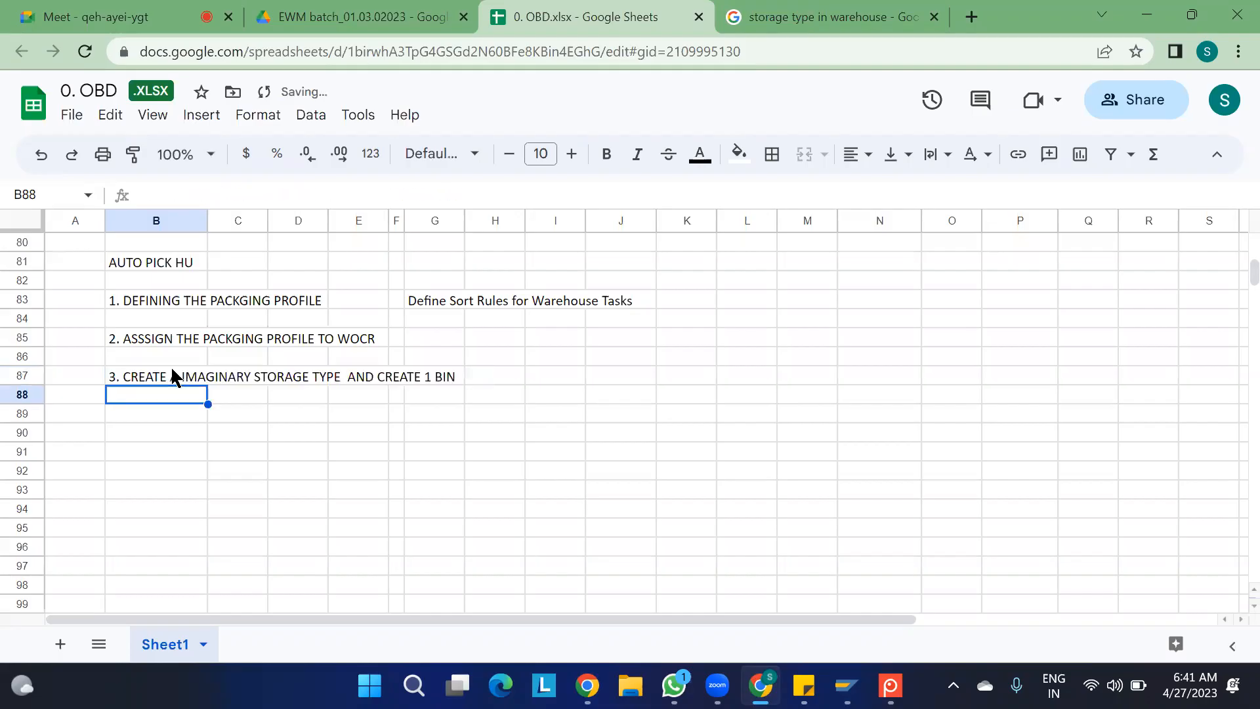
# - Add "4. /SCWM/SEBA - Assign Start/End Storage Bin for Activity Area" in cell B89, copying the transaction text from the SAP menu
pyautogui.press('Down')
pyautogui.write('4.')
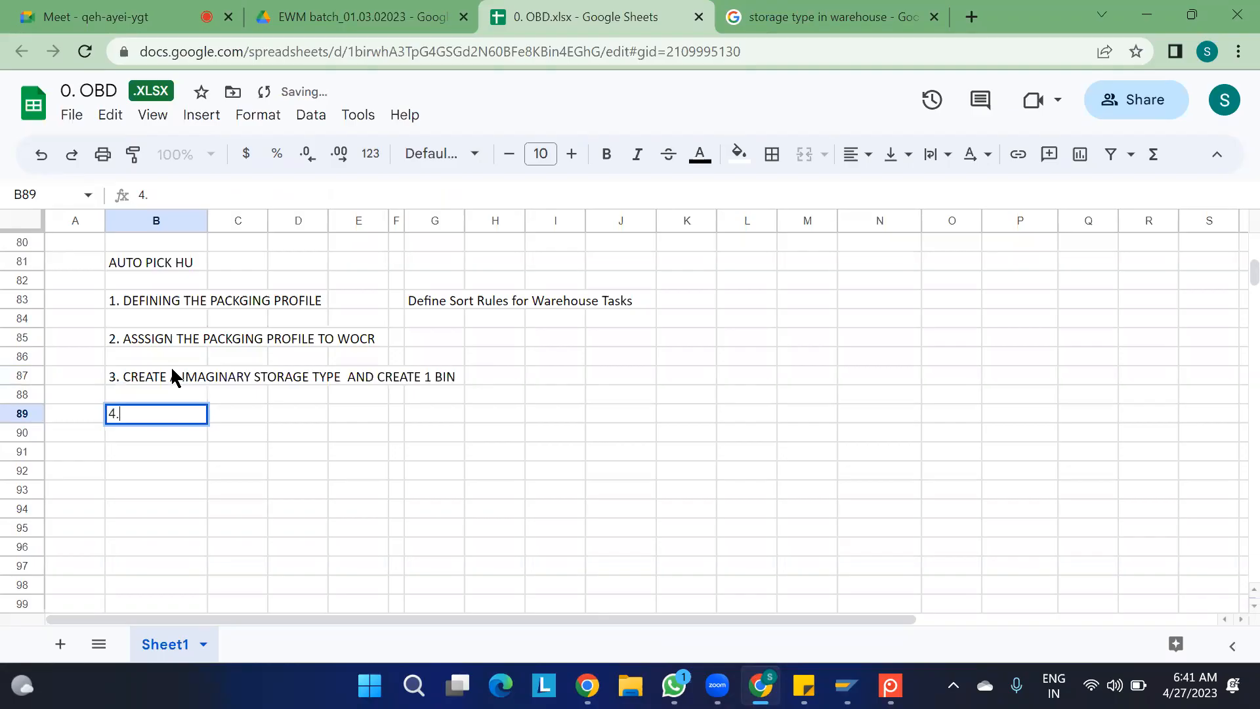
pyautogui.hotkey('alt', 'Tab')
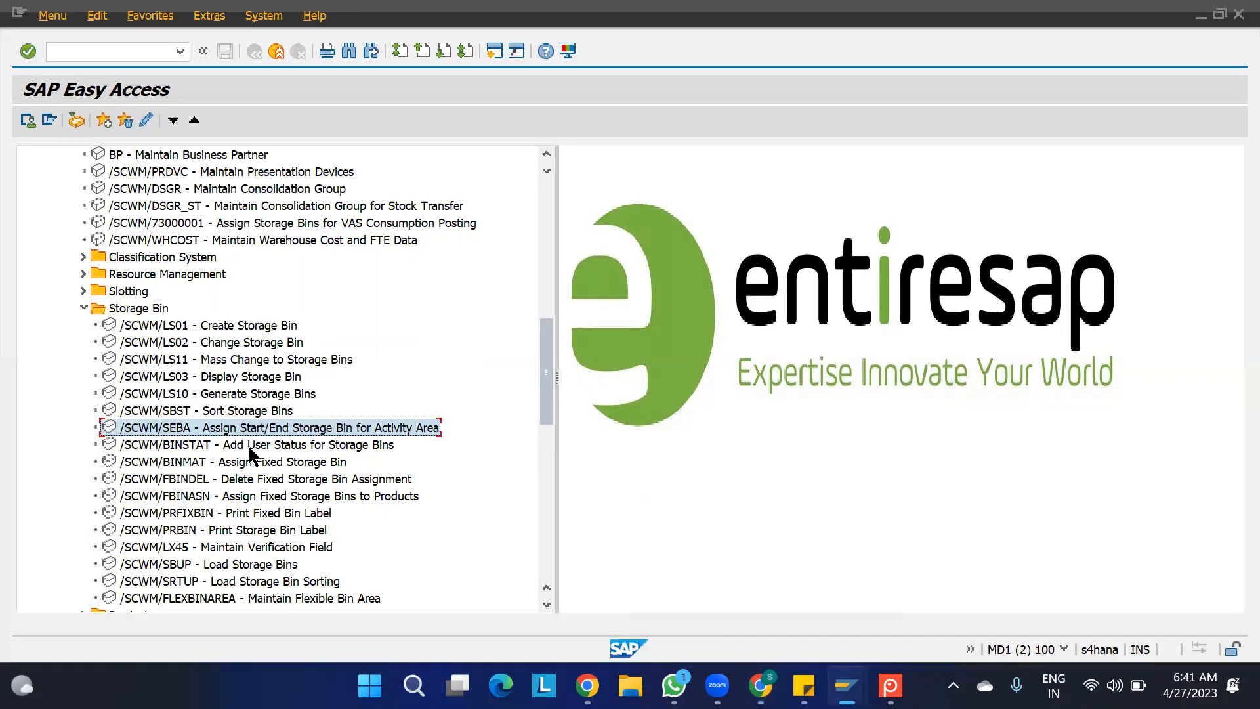
pyautogui.hotkey('alt', 'Tab')
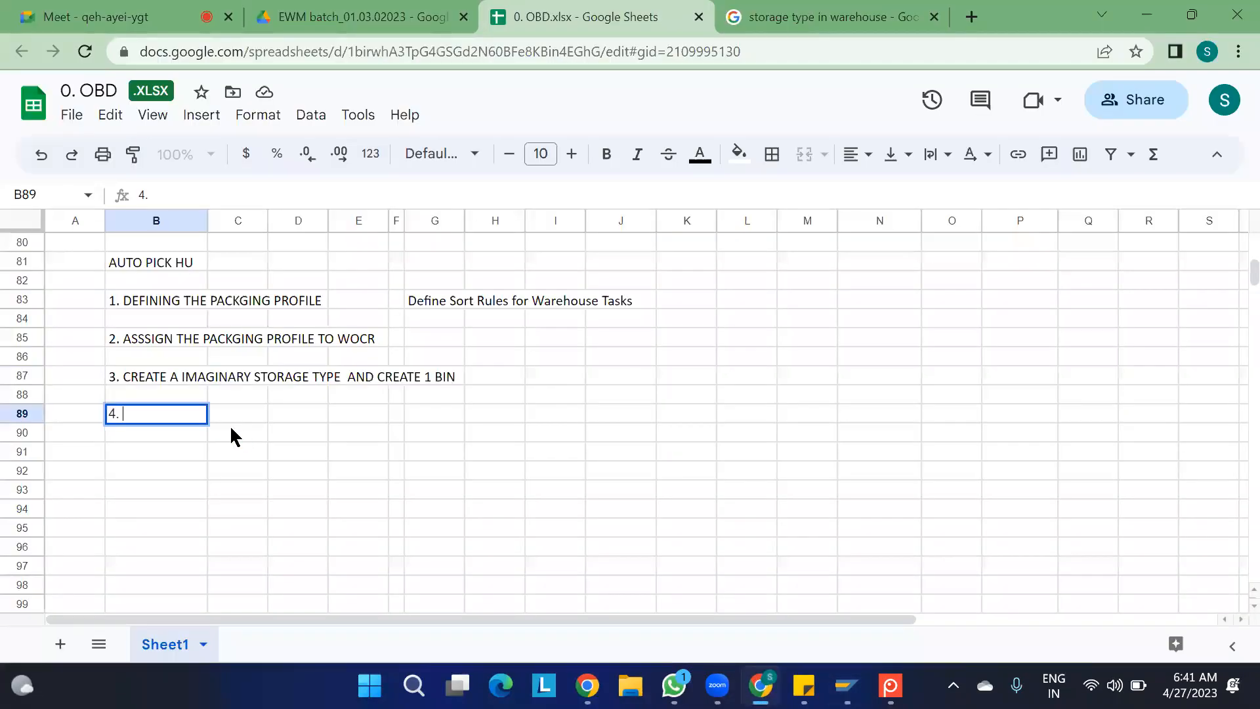
pyautogui.write('/SCWM/SEBA - Assign Start/End Storage Bin for Activity Area')
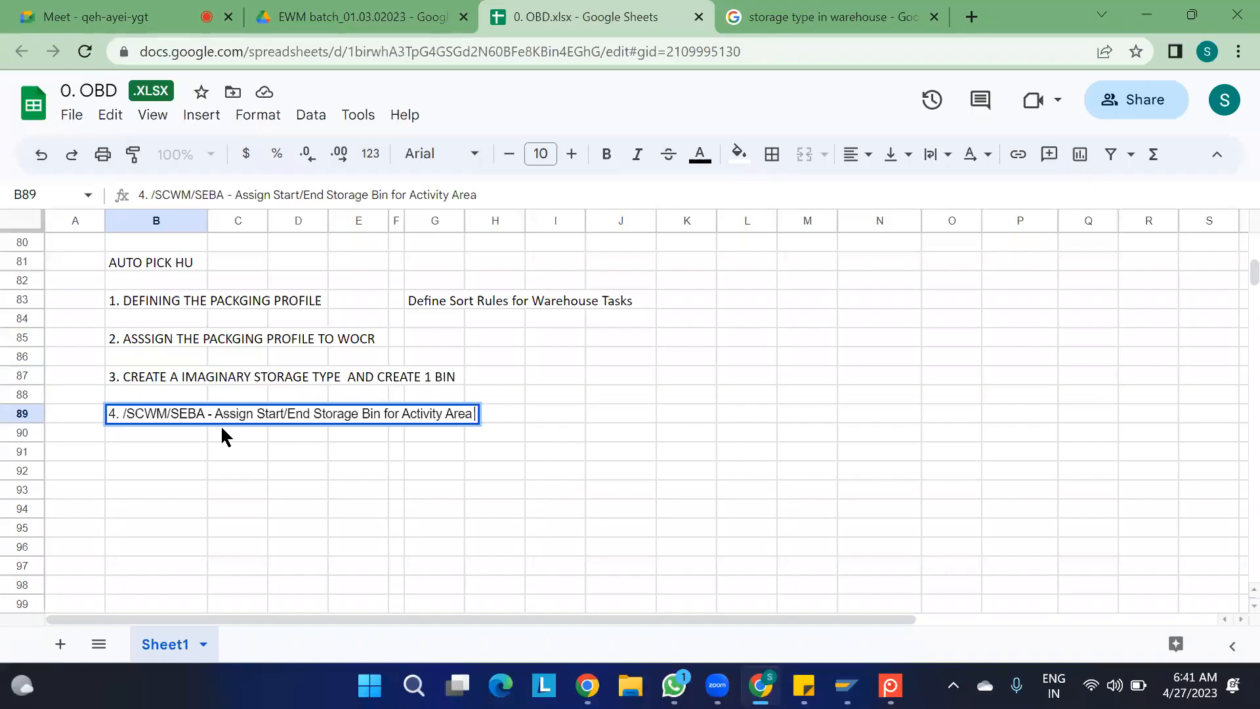
pyautogui.press('Return')
pyautogui.press('Down')
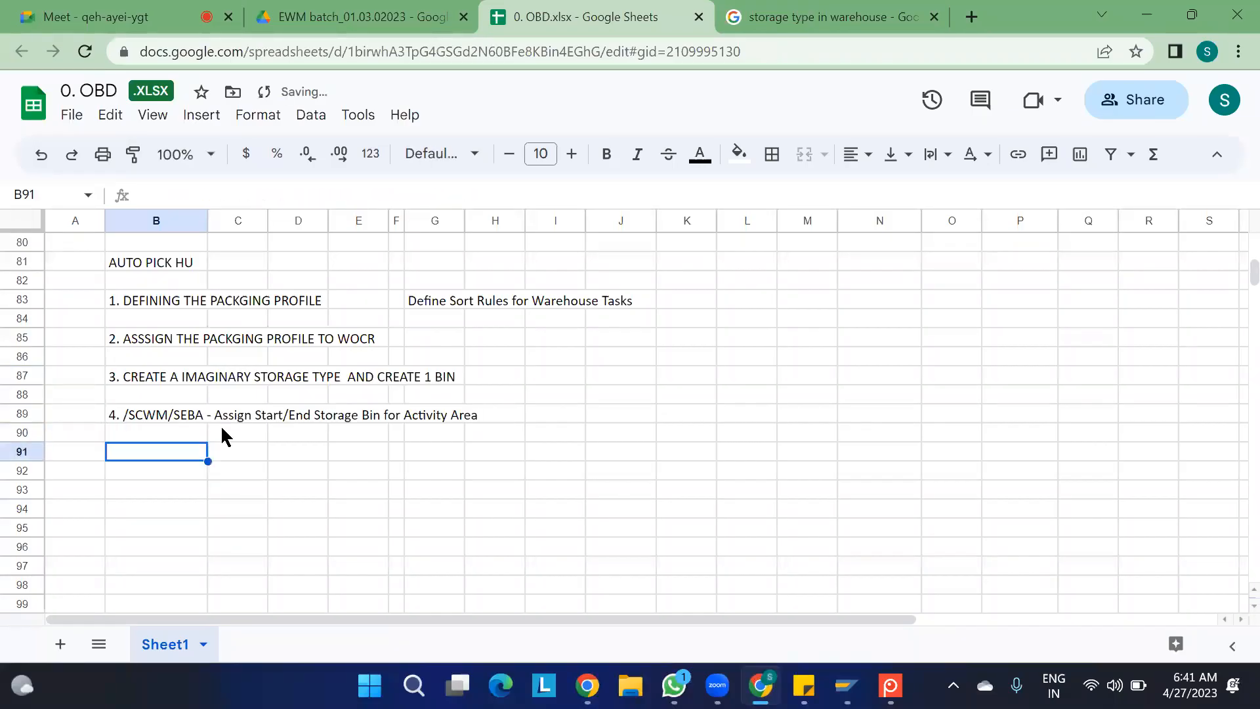
# - Switch back to SAP Easy Access and open /SCWM/SEBA, Assign Start/End Storage Bin for Activity Area
pyautogui.hotkey('alt', 'Tab')
pyautogui.doubleClick(190, 428)
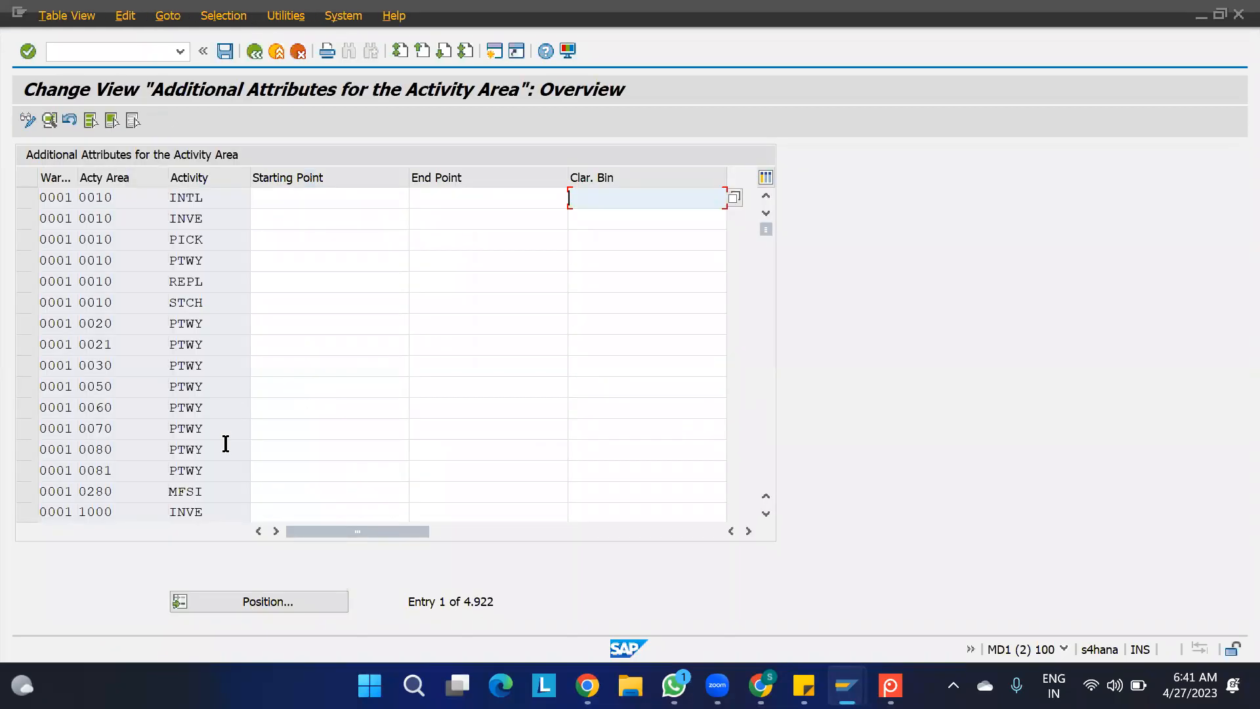
# - Position the activity area table at warehouse 1100, activity area ST01, activity PICK
pyautogui.click(251, 600)
pyautogui.write('1100')
pyautogui.press('Tab')
pyautogui.write('ST01')
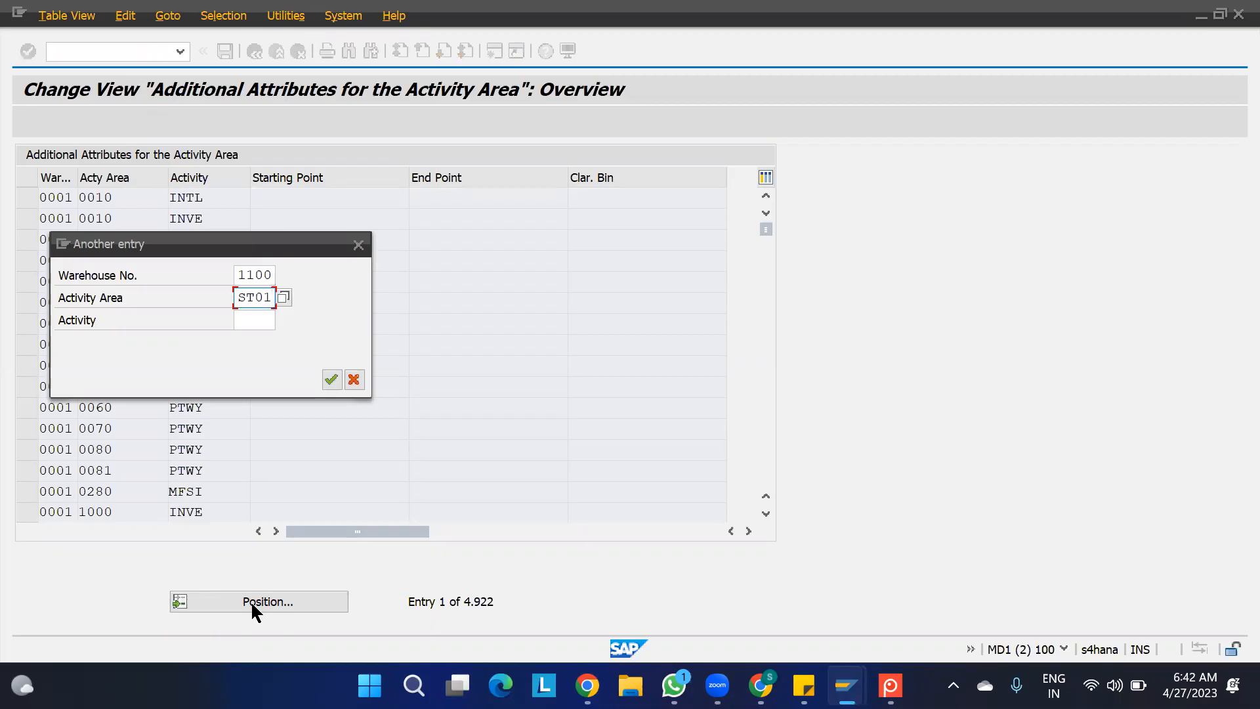
pyautogui.press('Tab')
pyautogui.write('PICK')
pyautogui.press('Return')
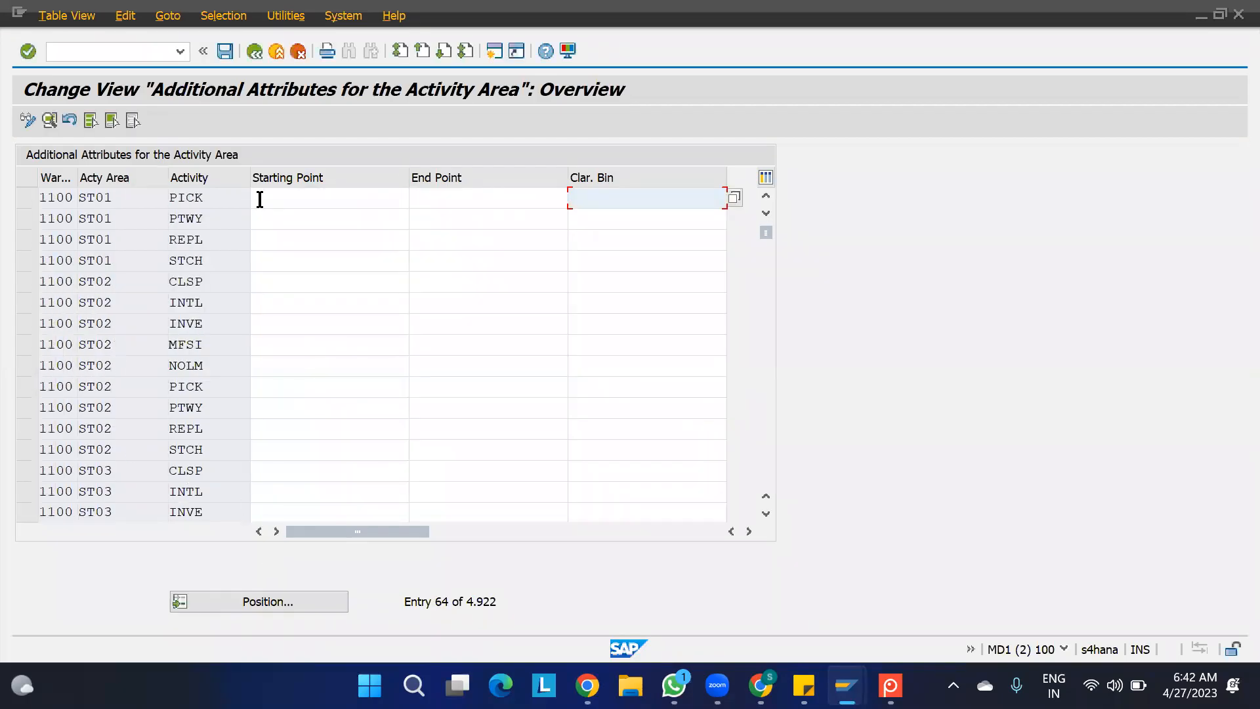
# - Set both the starting point and end point of activity area ST01, activity PICK, to IMGN BIN and save the entry
pyautogui.click(289, 200)
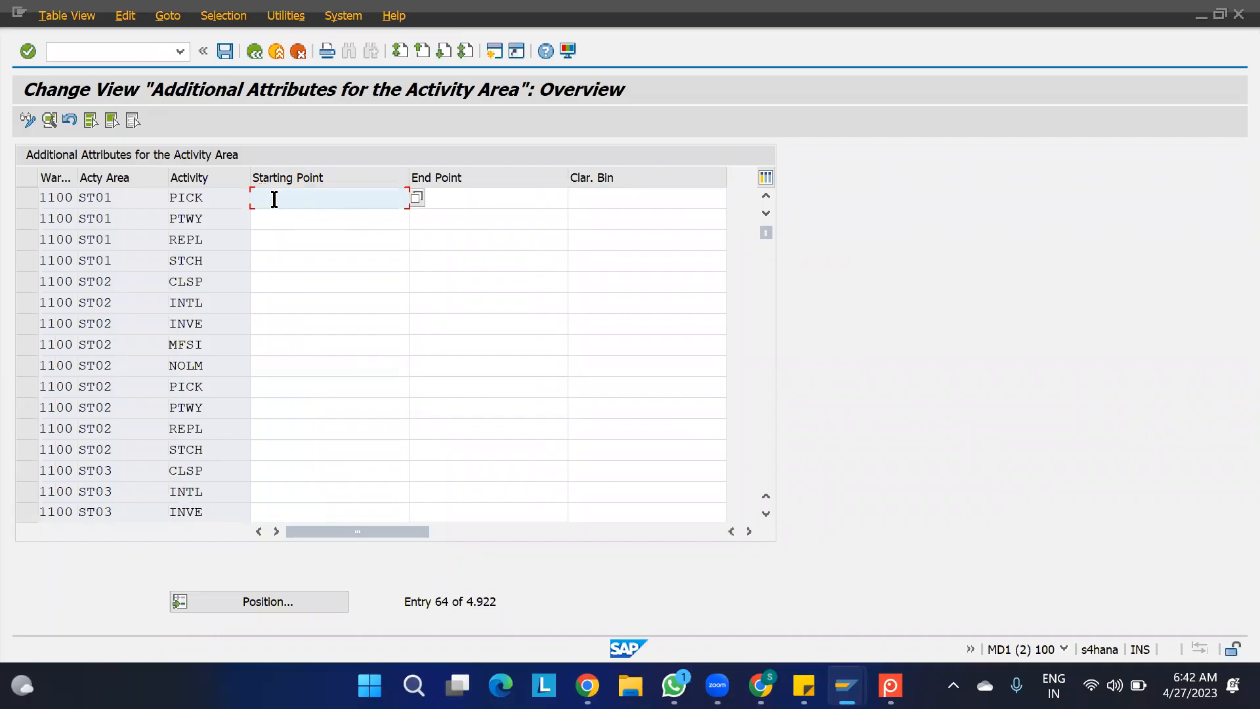
pyautogui.write('IMGN BIN')
pyautogui.press('Tab')
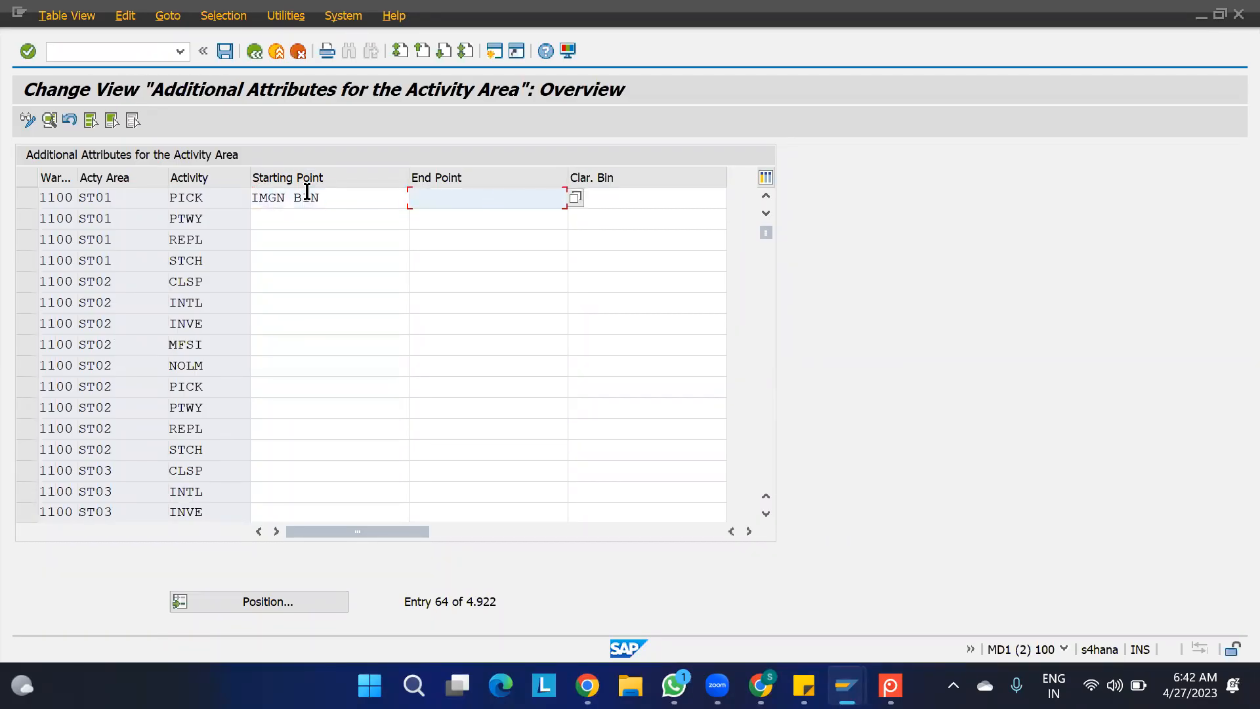
pyautogui.write('IMGN BIN')
pyautogui.press('Return')
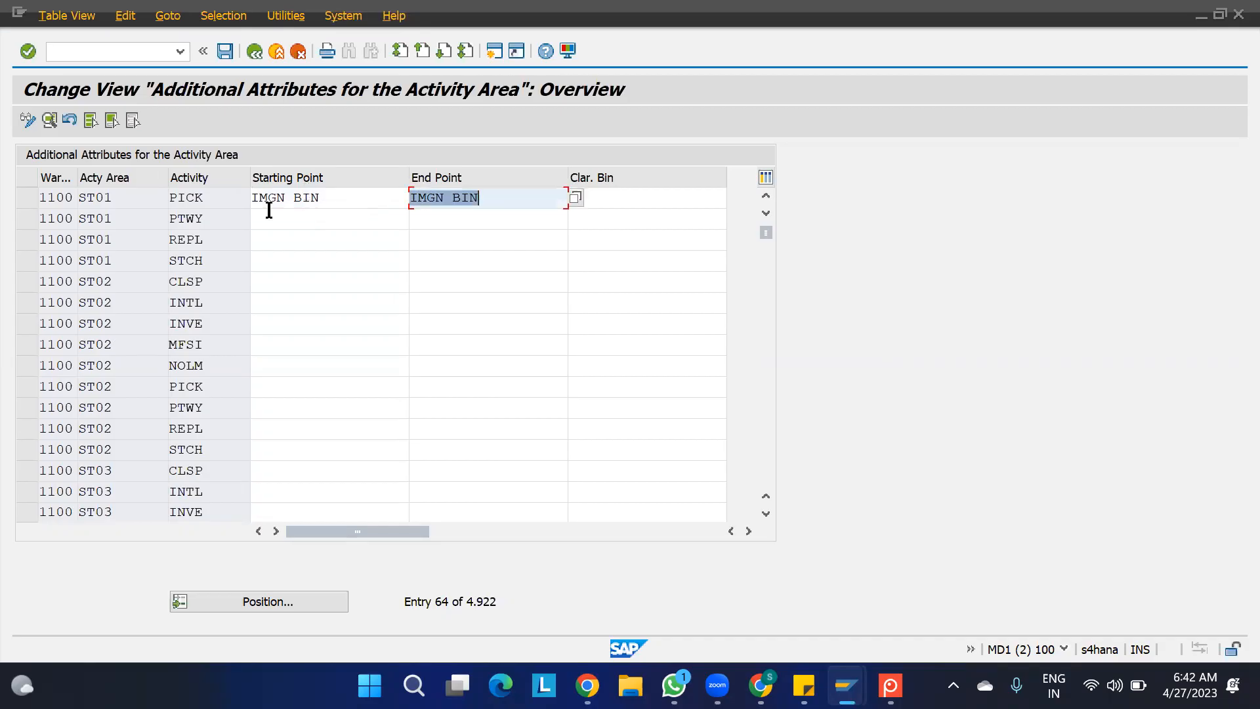
pyautogui.click(226, 50)
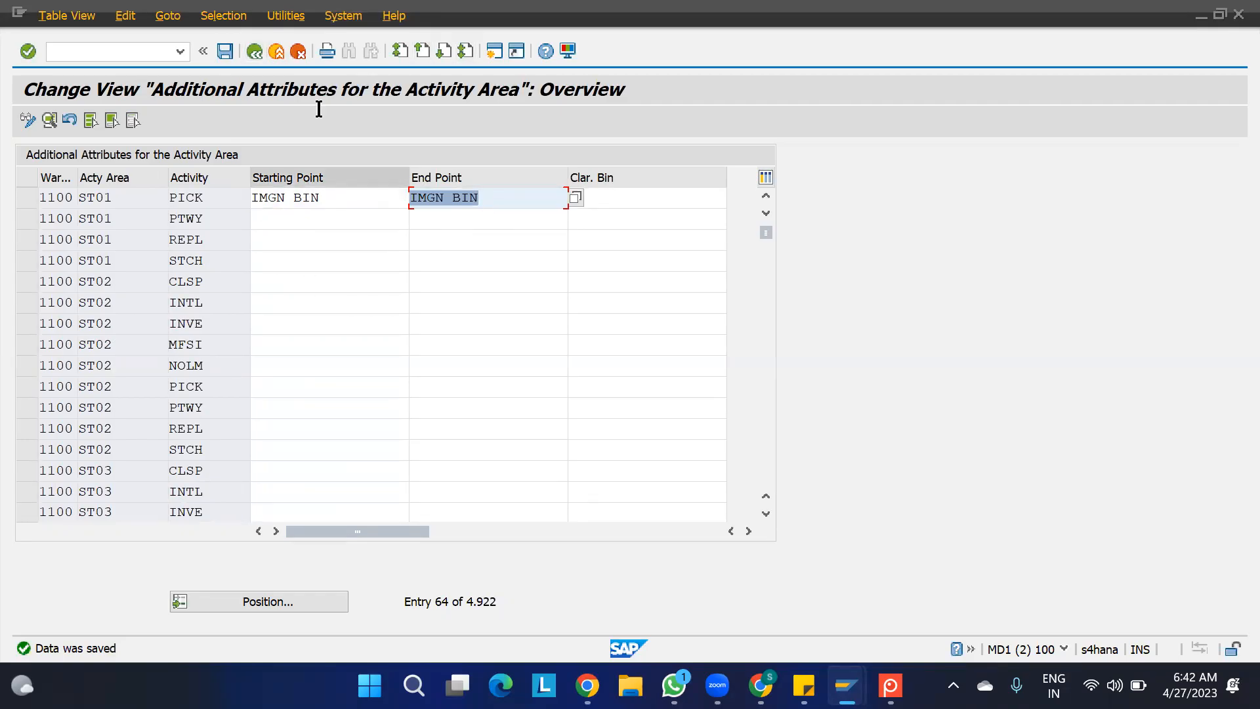
# - Open transaction VL01N in a new SAP session to create an outbound delivery without order reference
pyautogui.click(495, 51)
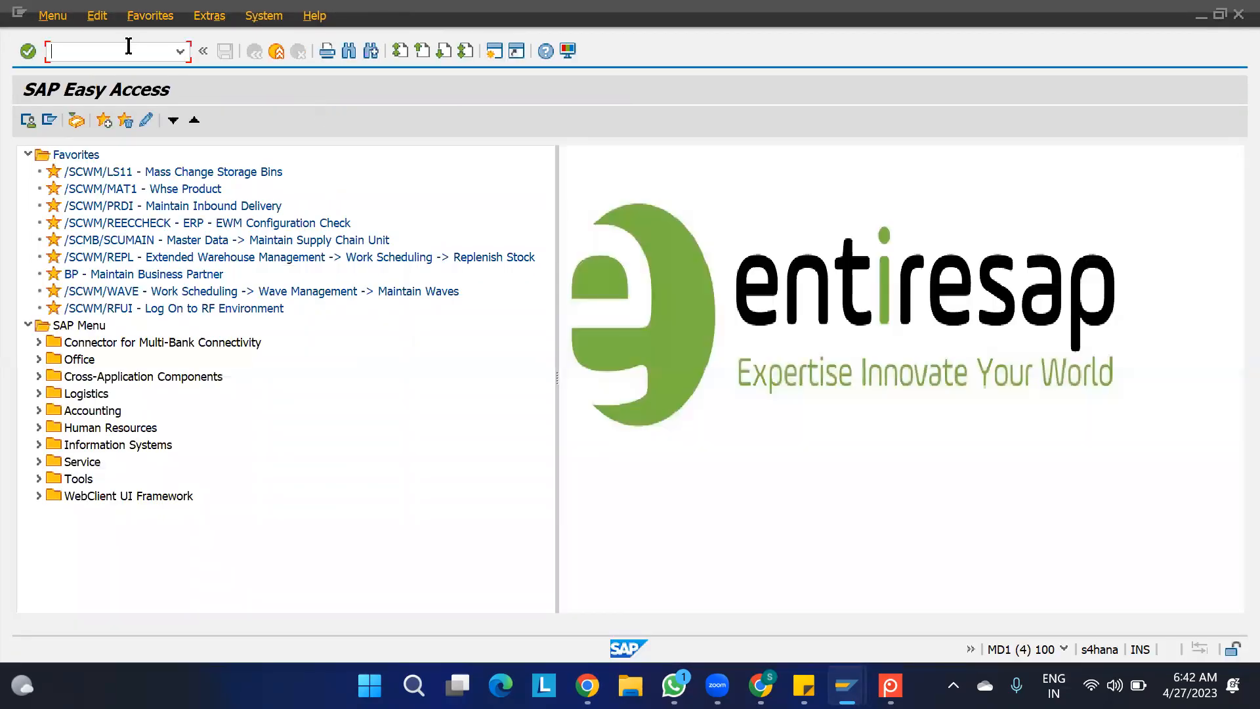
pyautogui.write('VL01NO')
pyautogui.press('Return')
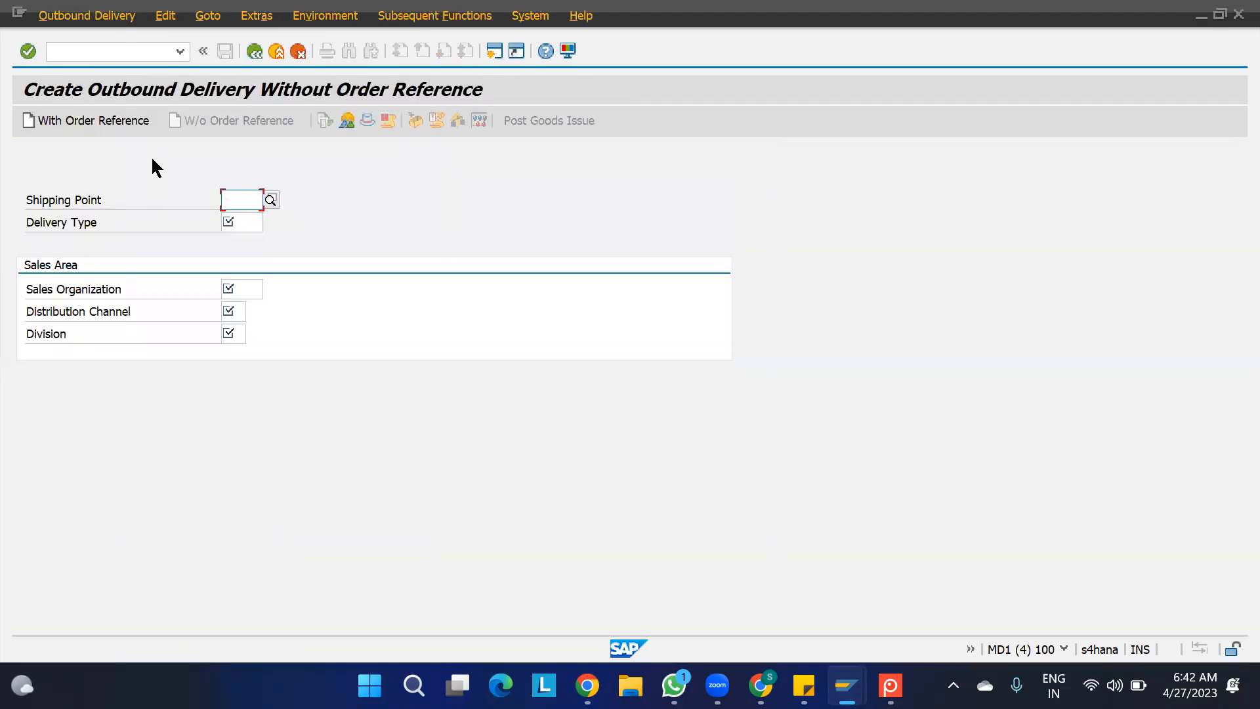
# - Start the outbound delivery with shipping point 1100, delivery type LO, sales organization 1100, distribution channel 10 and division 10
pyautogui.write('1100')
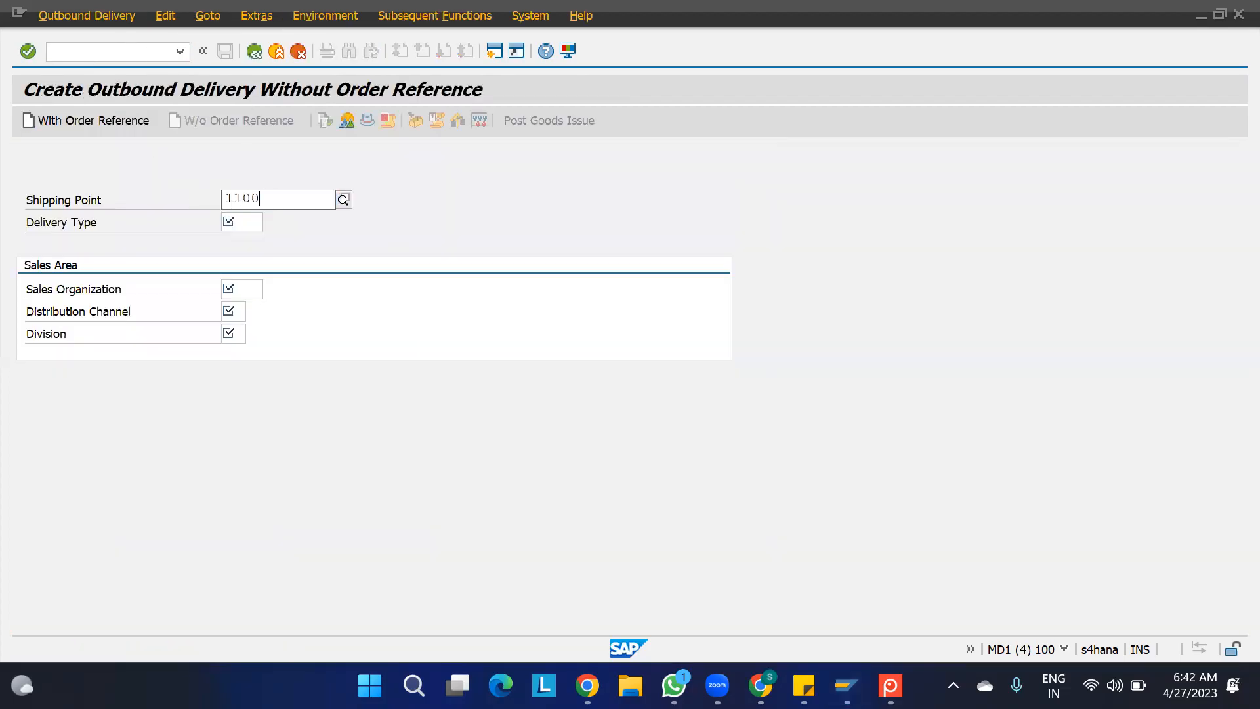
pyautogui.press('Tab')
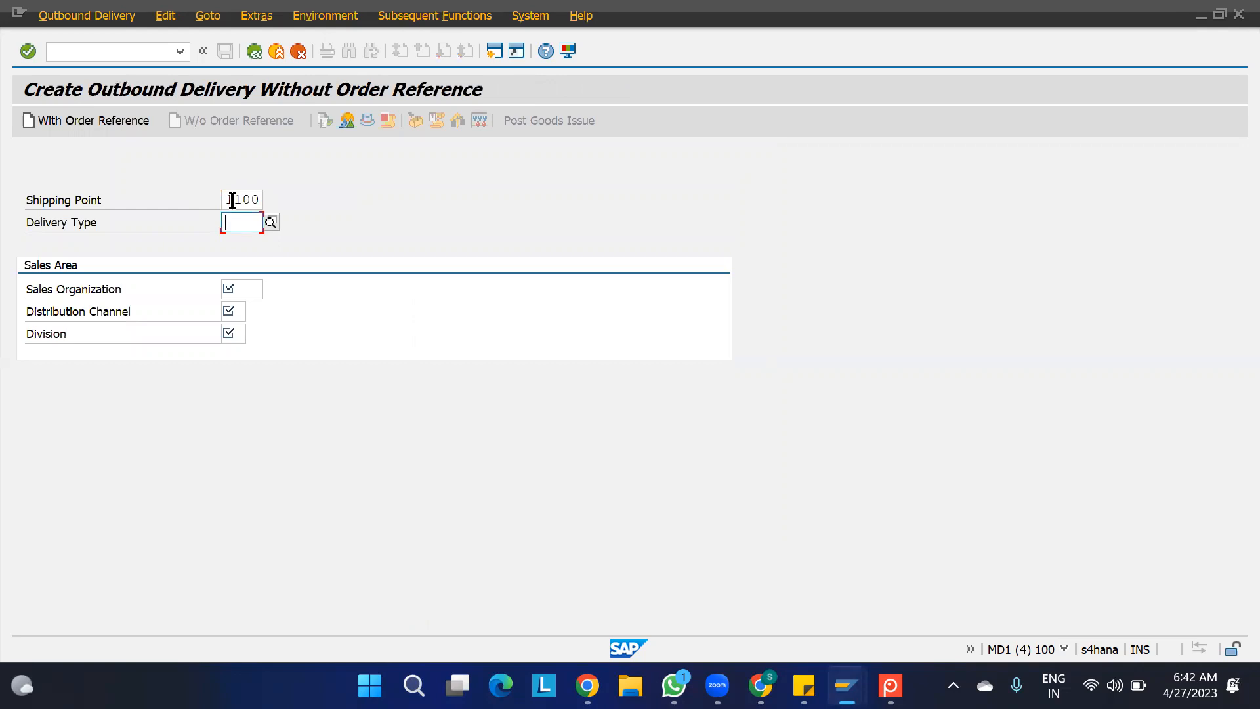
pyautogui.write('LO')
pyautogui.press('Tab')
pyautogui.write('1100')
pyautogui.press('Tab')
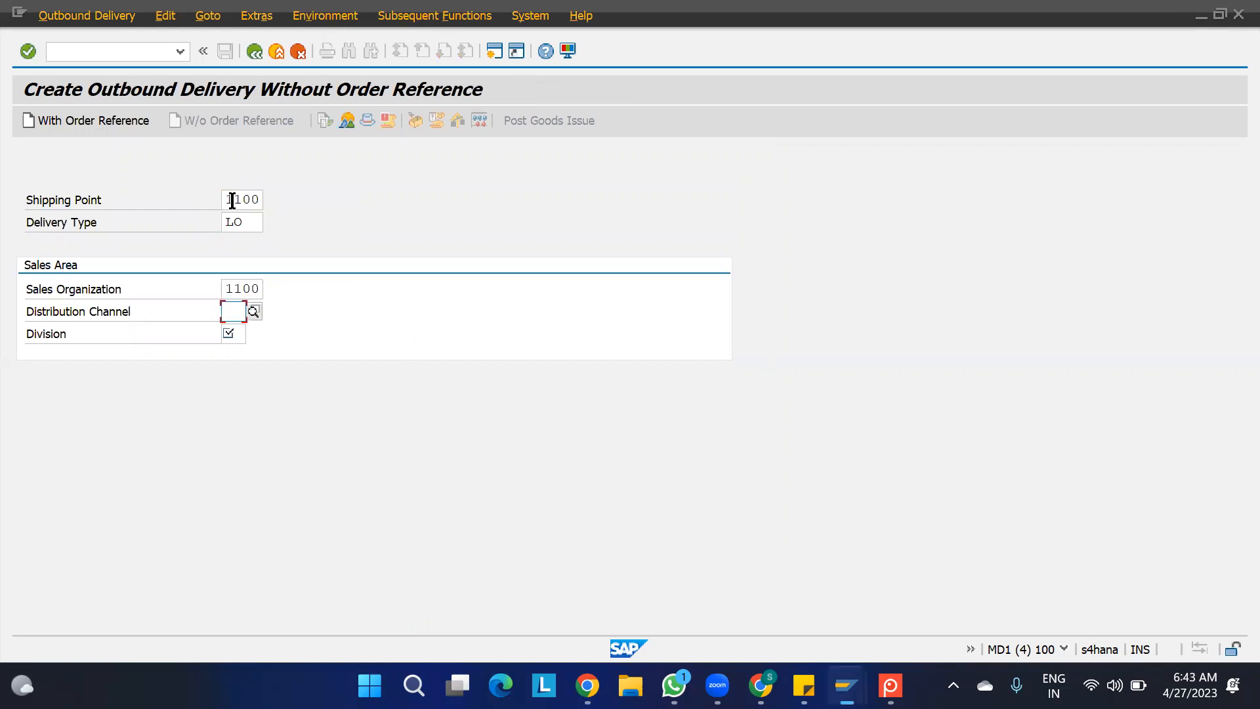
pyautogui.write('10')
pyautogui.press('Tab')
pyautogui.write('10')
pyautogui.press('Return')
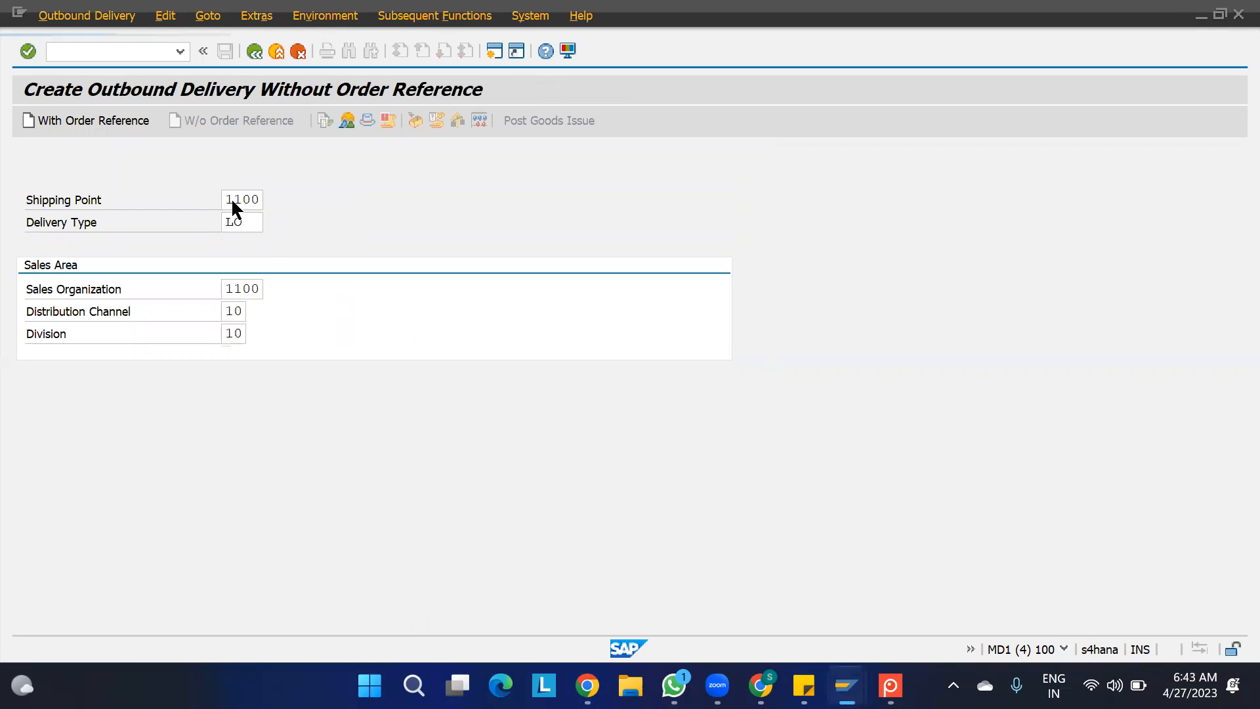
# - Enter CUST as the ship-to party and set the planned goods issue date to 27.04.2023
pyautogui.write('CUST')
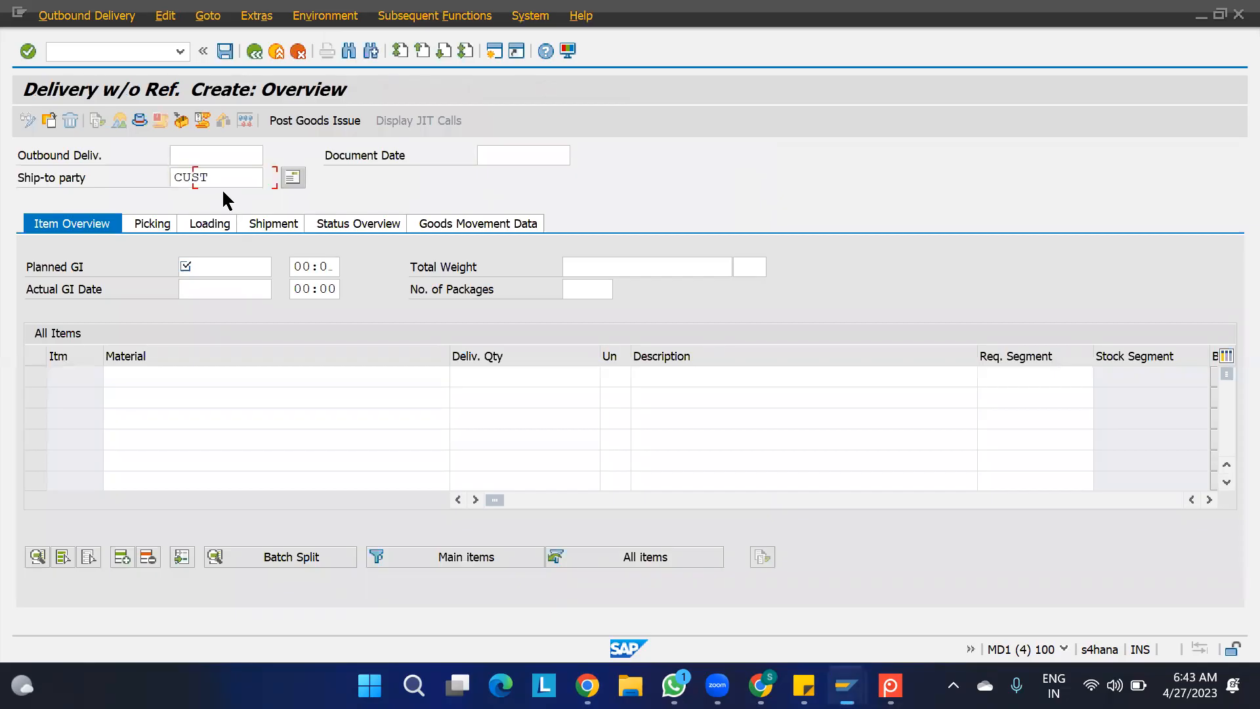
pyautogui.press('Tab')
pyautogui.press('Tab')
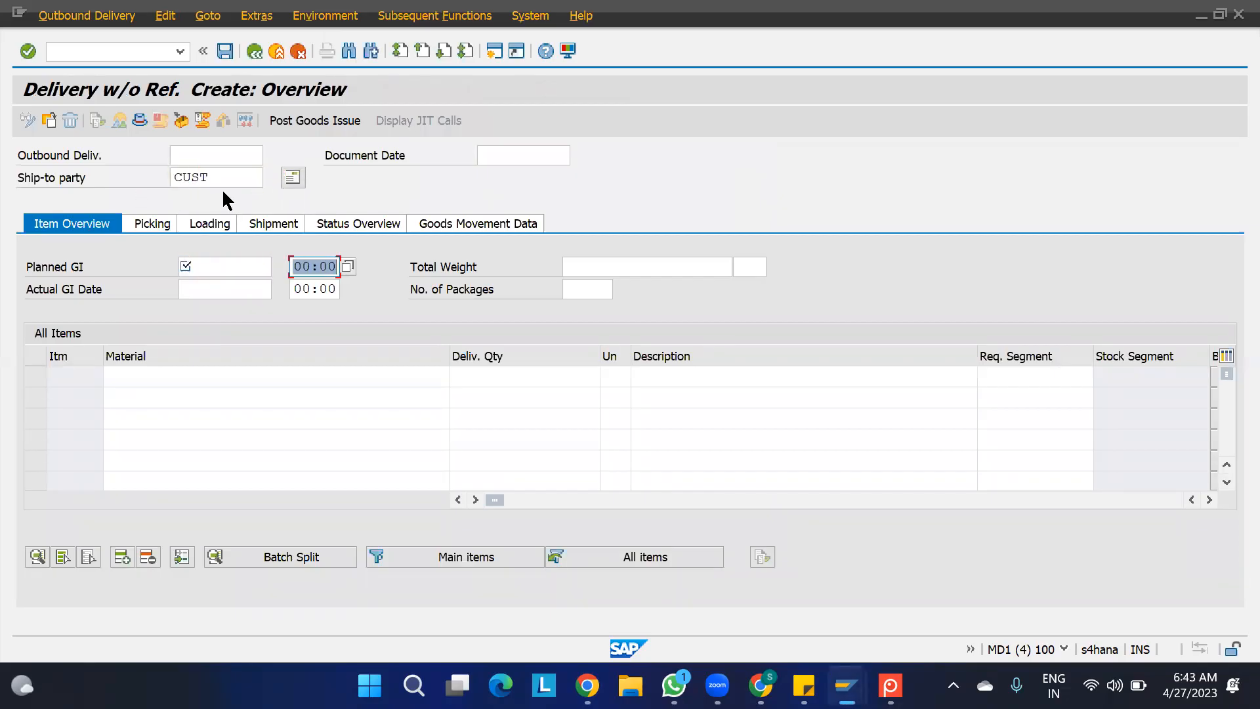
pyautogui.hotkey('shift', 'Tab')
pyautogui.click(279, 265)
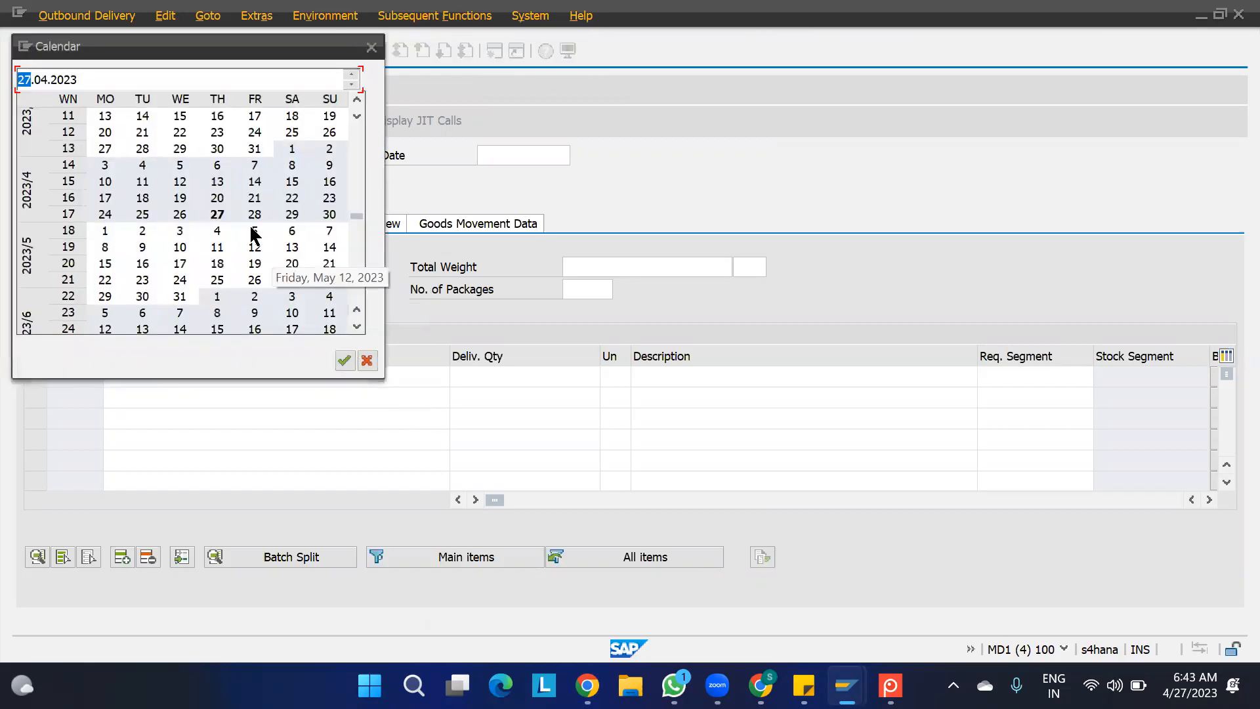
pyautogui.doubleClick(217, 215)
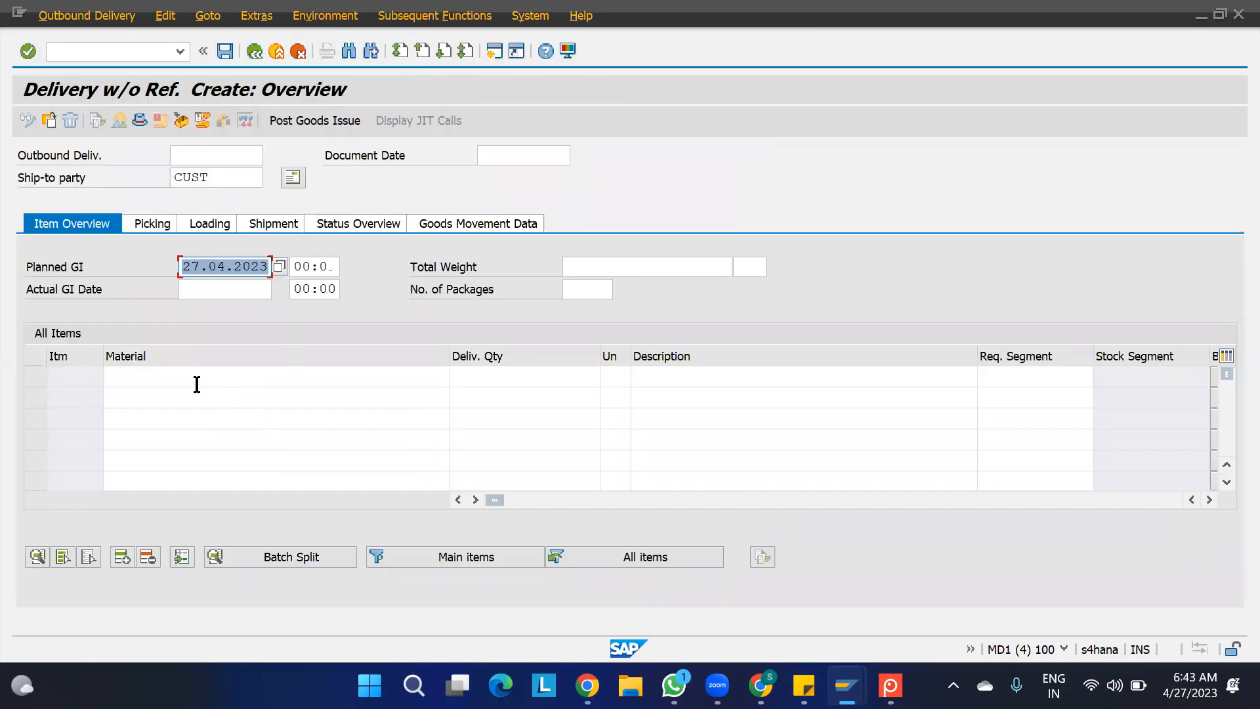
# - Enter material 1100-MAT1 in the first three item rows of the delivery
pyautogui.click(170, 381)
pyautogui.write('1100')
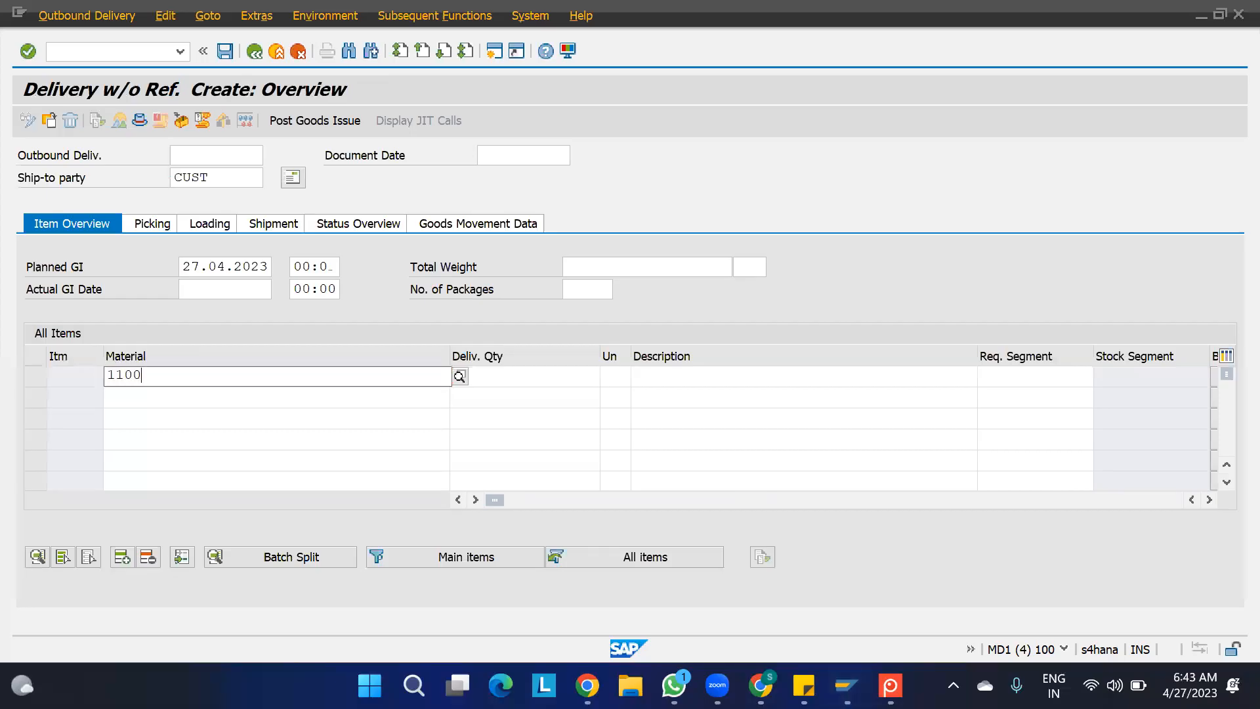
pyautogui.write('-MAT1')
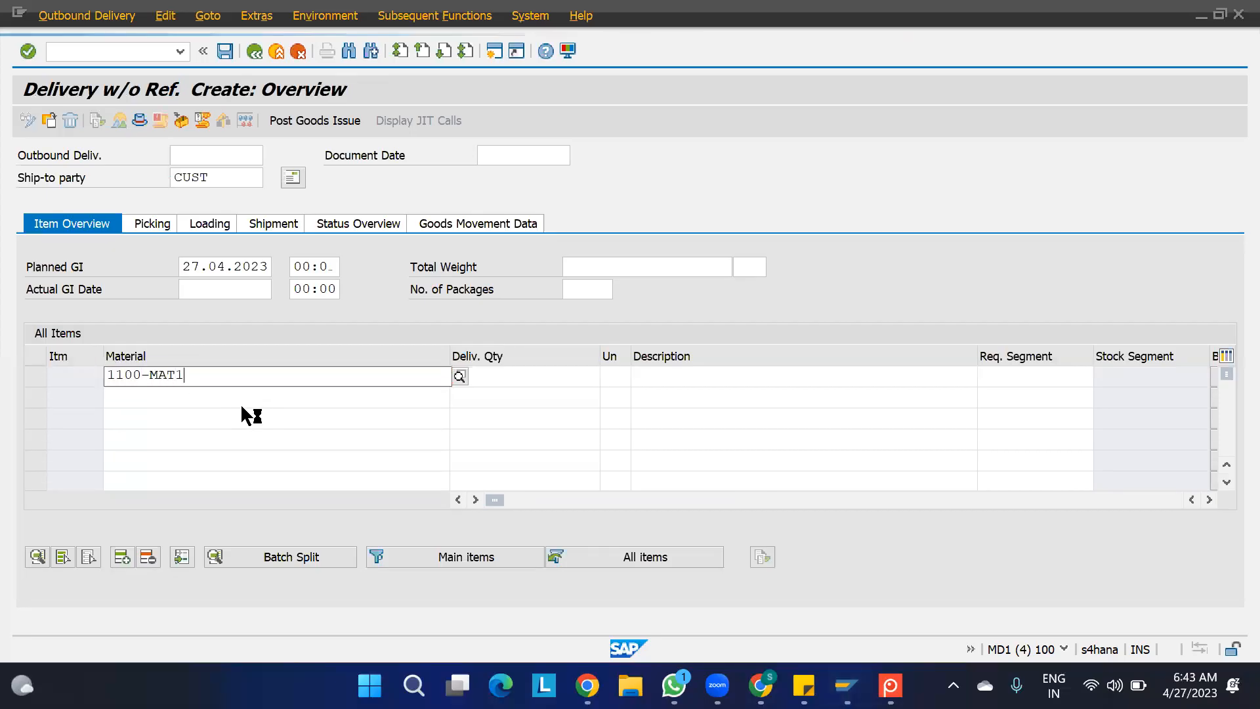
pyautogui.press('Tab')
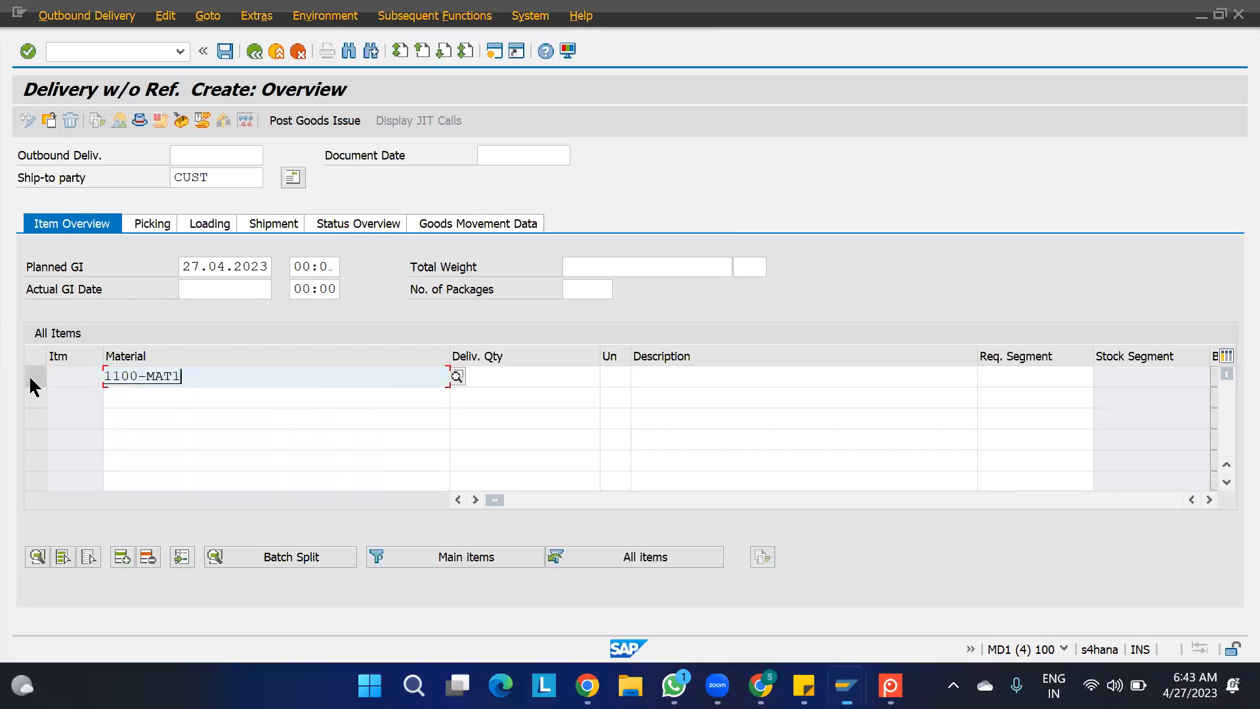
pyautogui.click(158, 398)
pyautogui.write('1100-MAT1')
pyautogui.click(138, 418)
pyautogui.write('1100-MAT1')
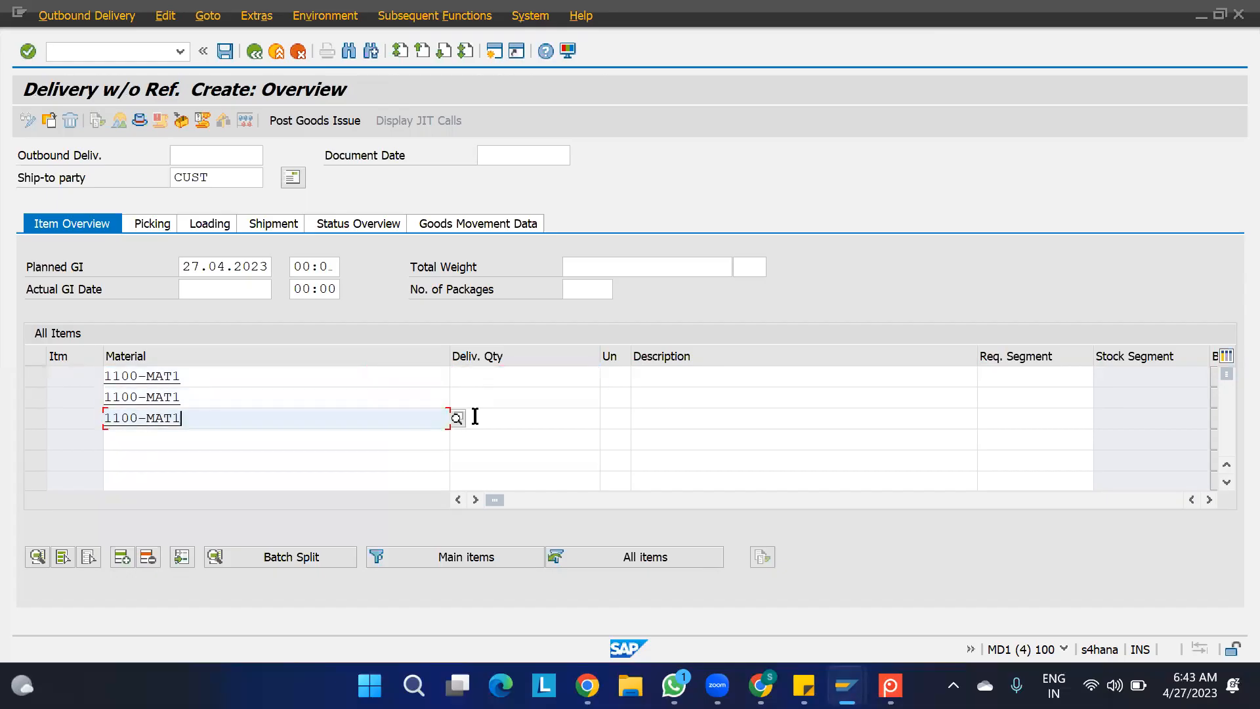
# - Set the delivery quantities of the three 1100-MAT1 items to 2, 4 and 6, leaving their units blank
pyautogui.click(499, 377)
pyautogui.write('2')
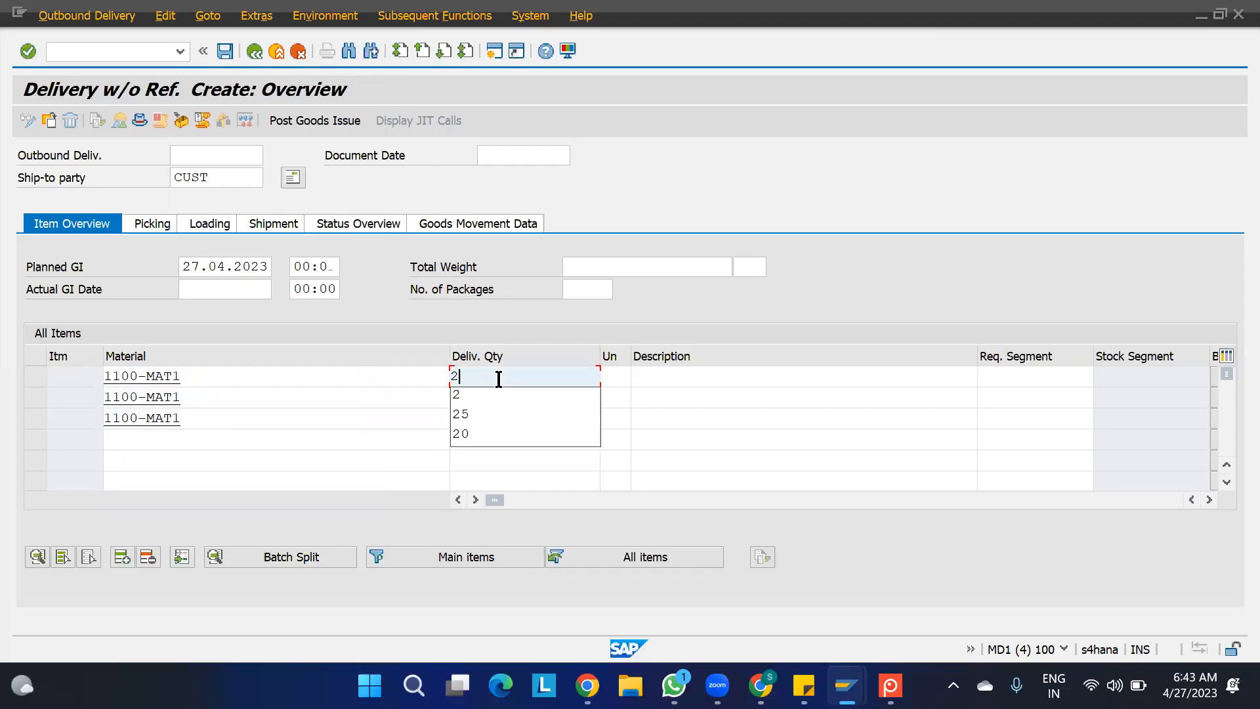
pyautogui.press('Down')
pyautogui.press('Tab')
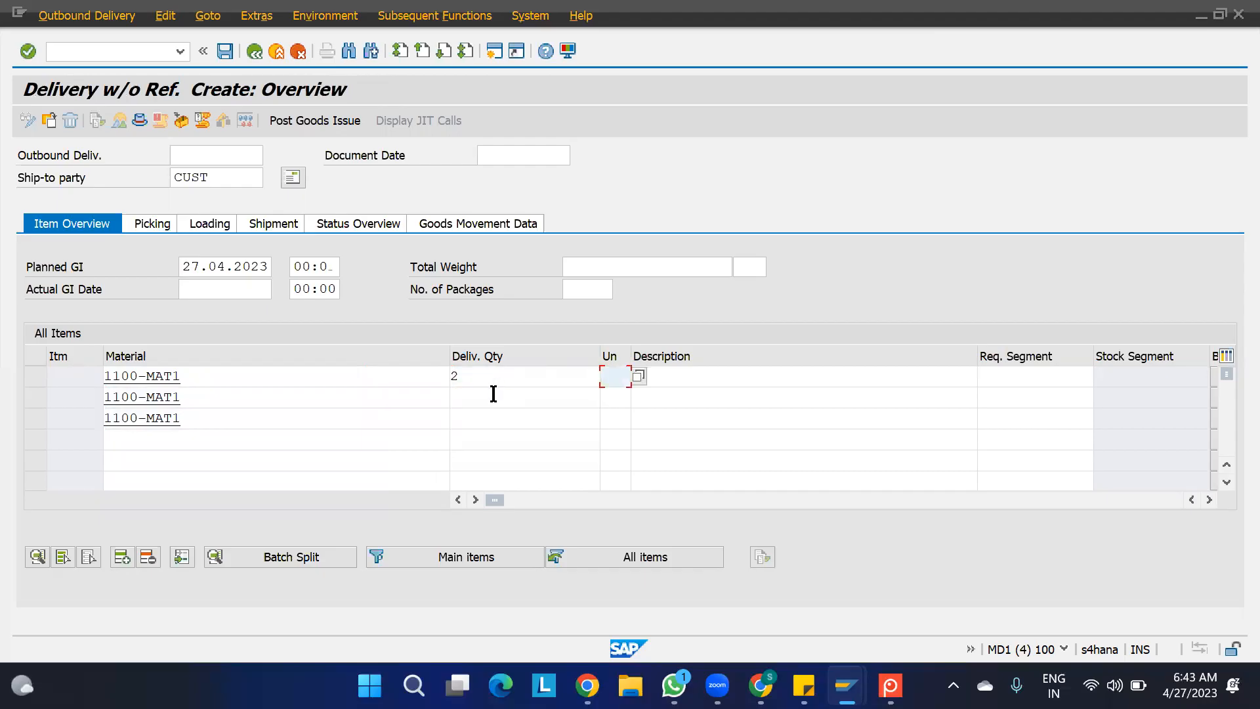
pyautogui.write('4')
pyautogui.press('Tab')
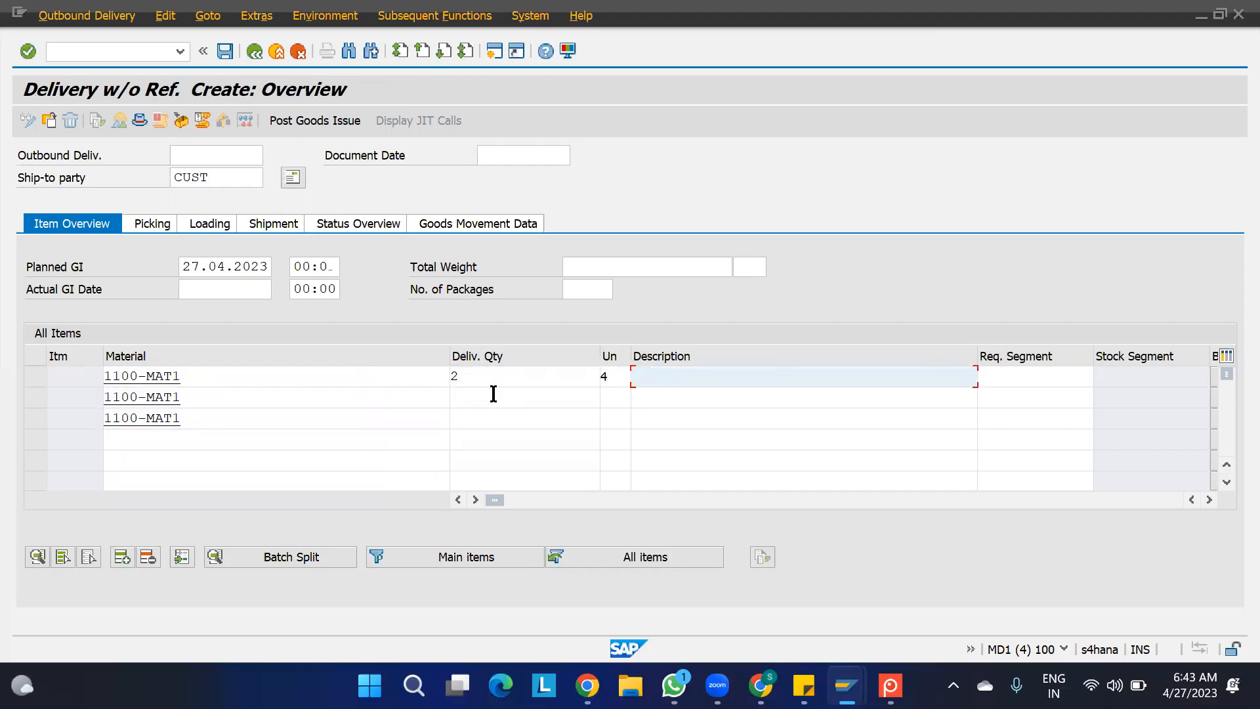
pyautogui.hotkey('shift', 'Tab')
pyautogui.press('BackSpace')
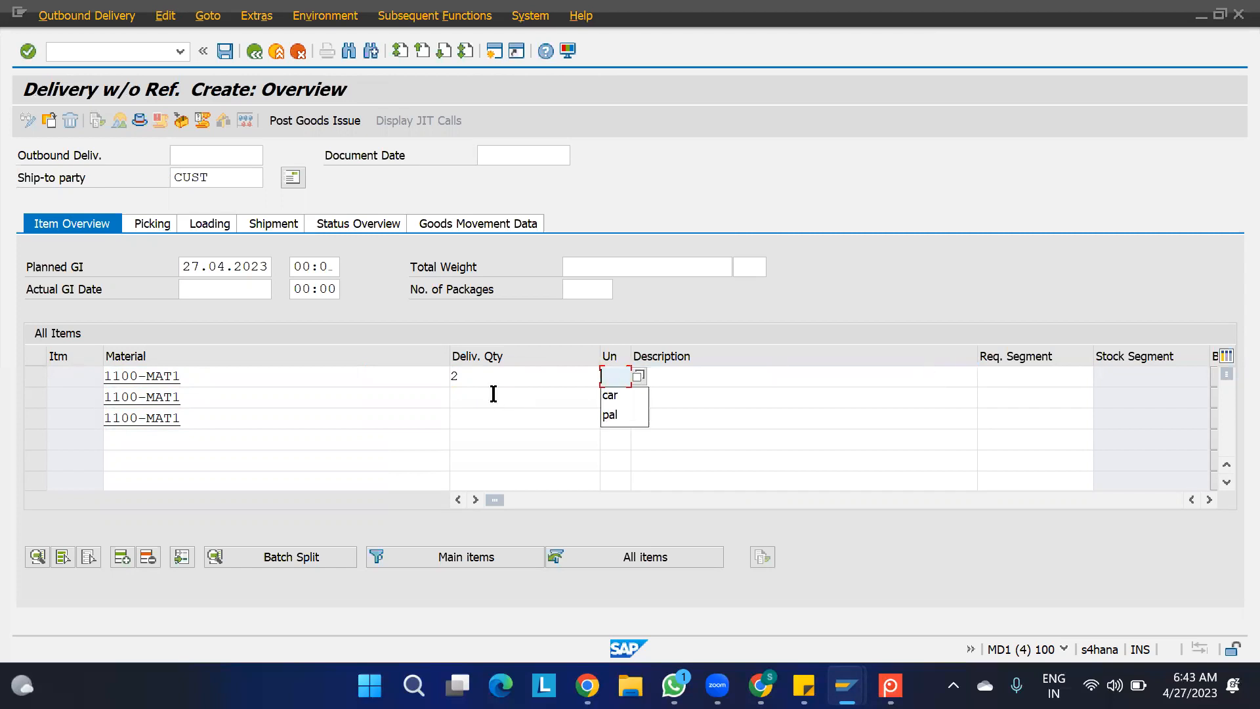
pyautogui.press('Down')
pyautogui.click(482, 402)
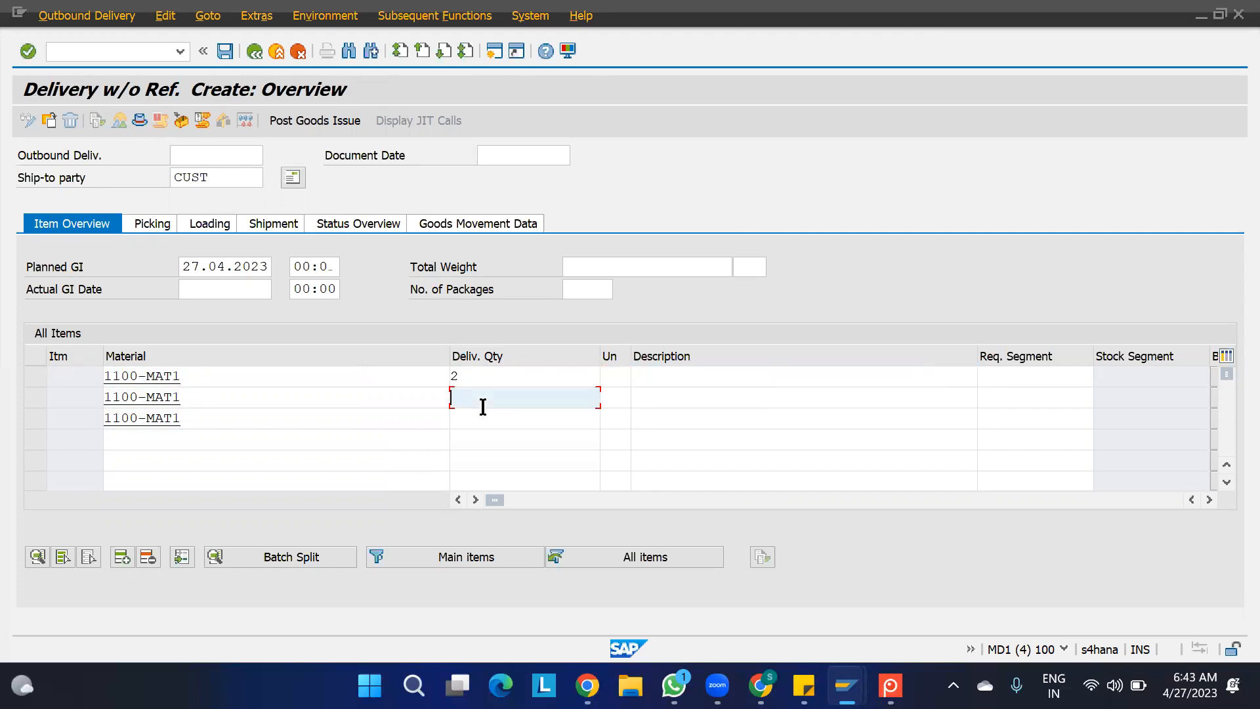
pyautogui.write('4')
pyautogui.press('Tab')
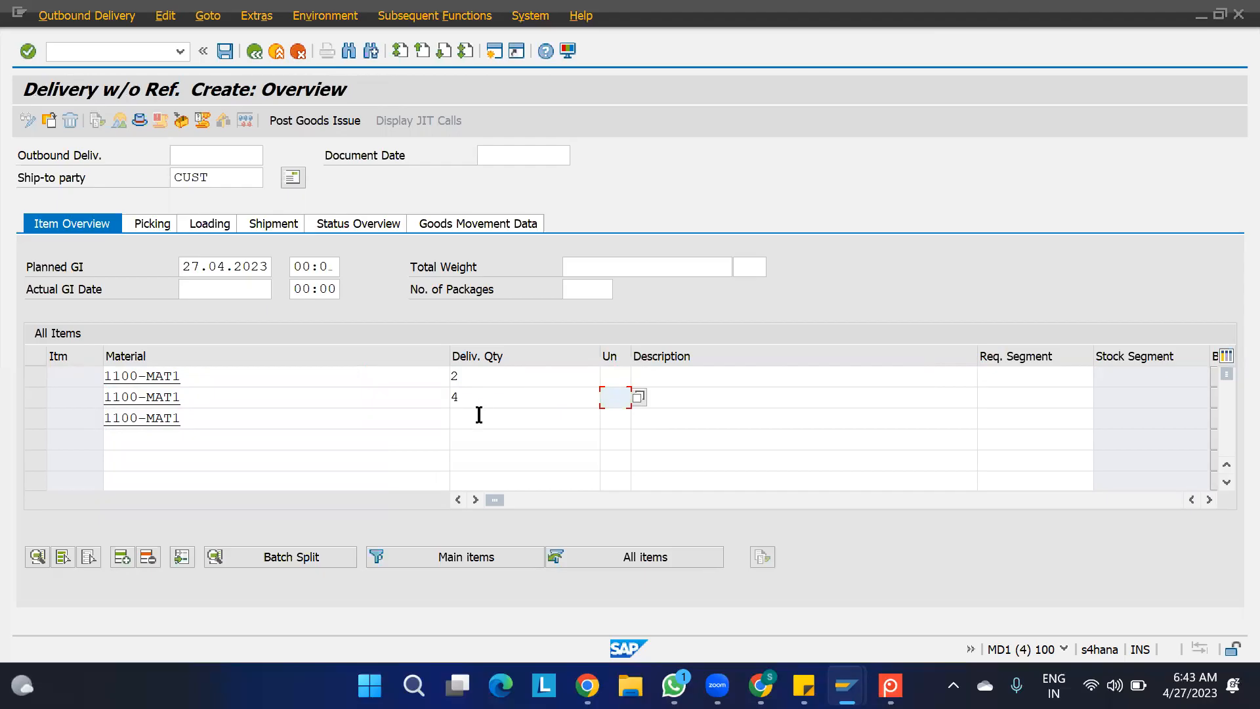
pyautogui.click(479, 414)
pyautogui.write('6')
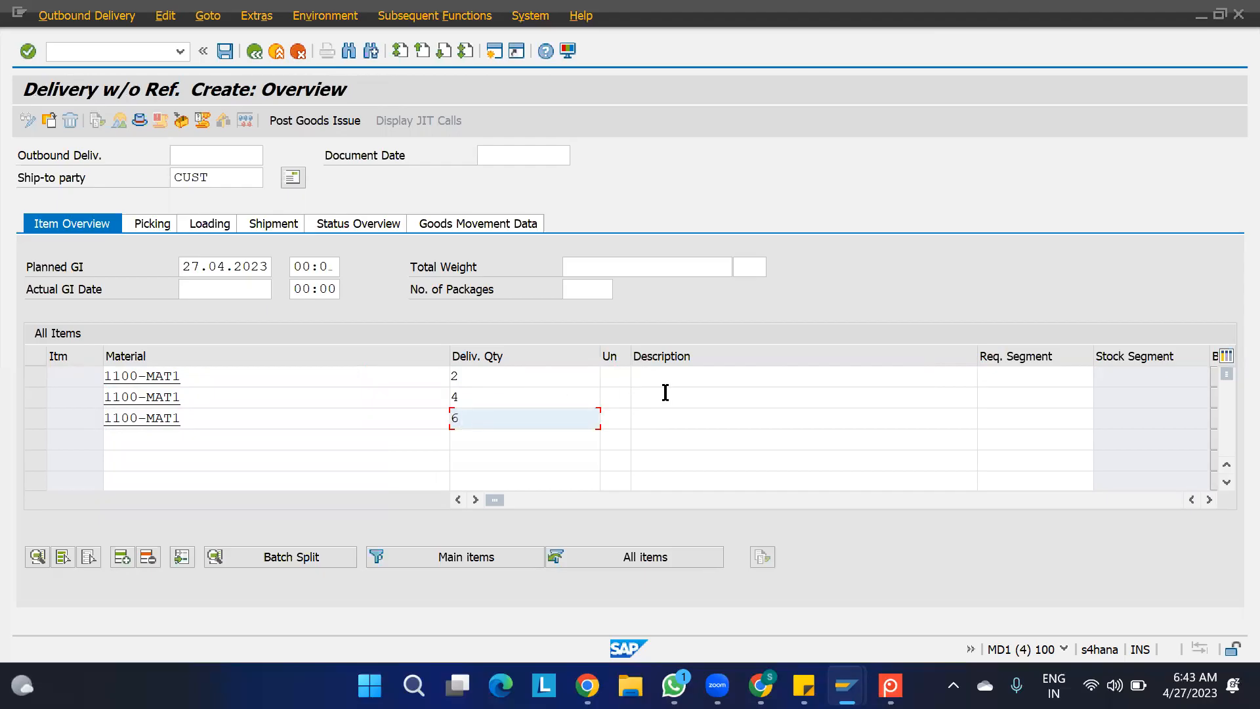
pyautogui.click(698, 382)
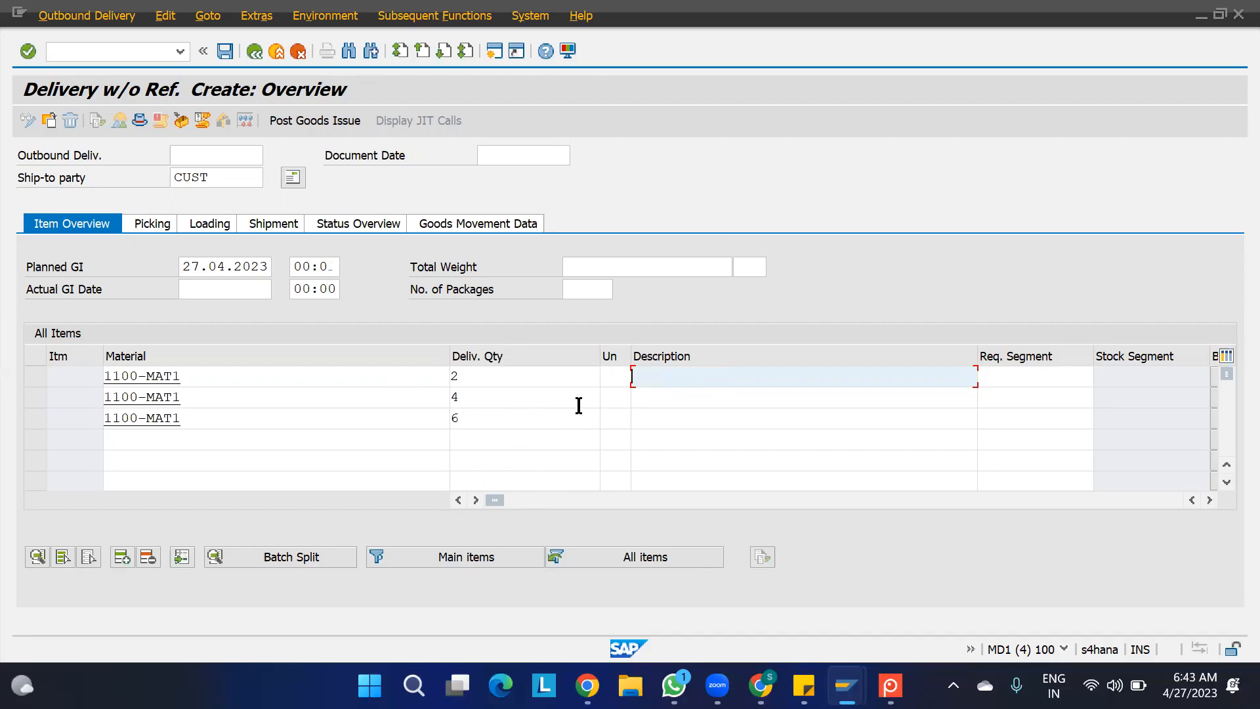
# - Assign plant 1100 and storage location AFS to all three delivery items
pyautogui.click(882, 503)
pyautogui.click(906, 378)
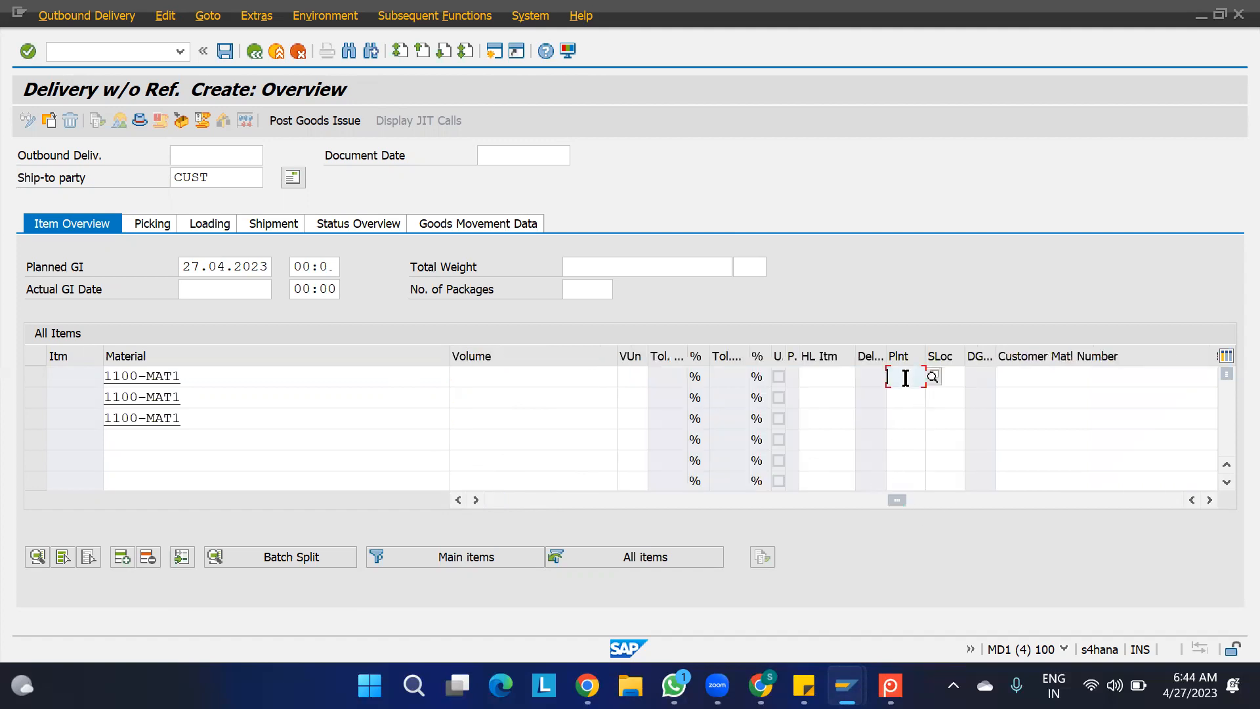
pyautogui.write('1100')
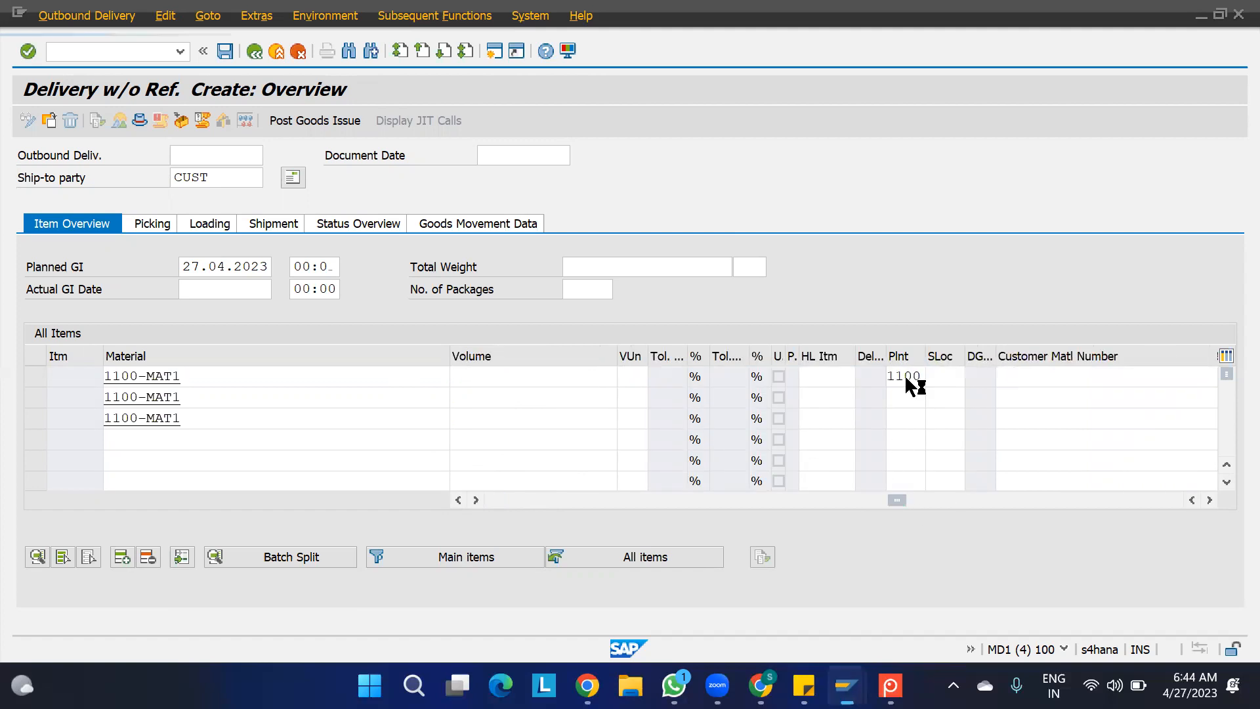
pyautogui.write('AFS')
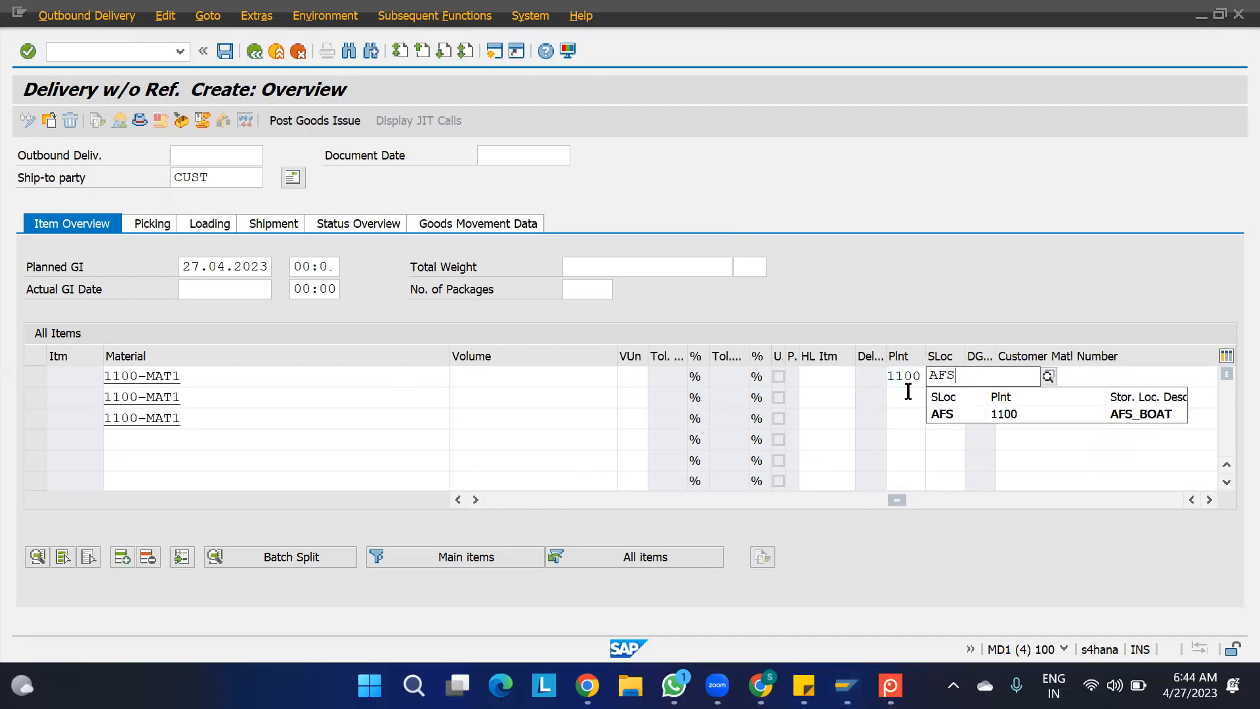
pyautogui.click(909, 392)
pyautogui.write('1100 ')
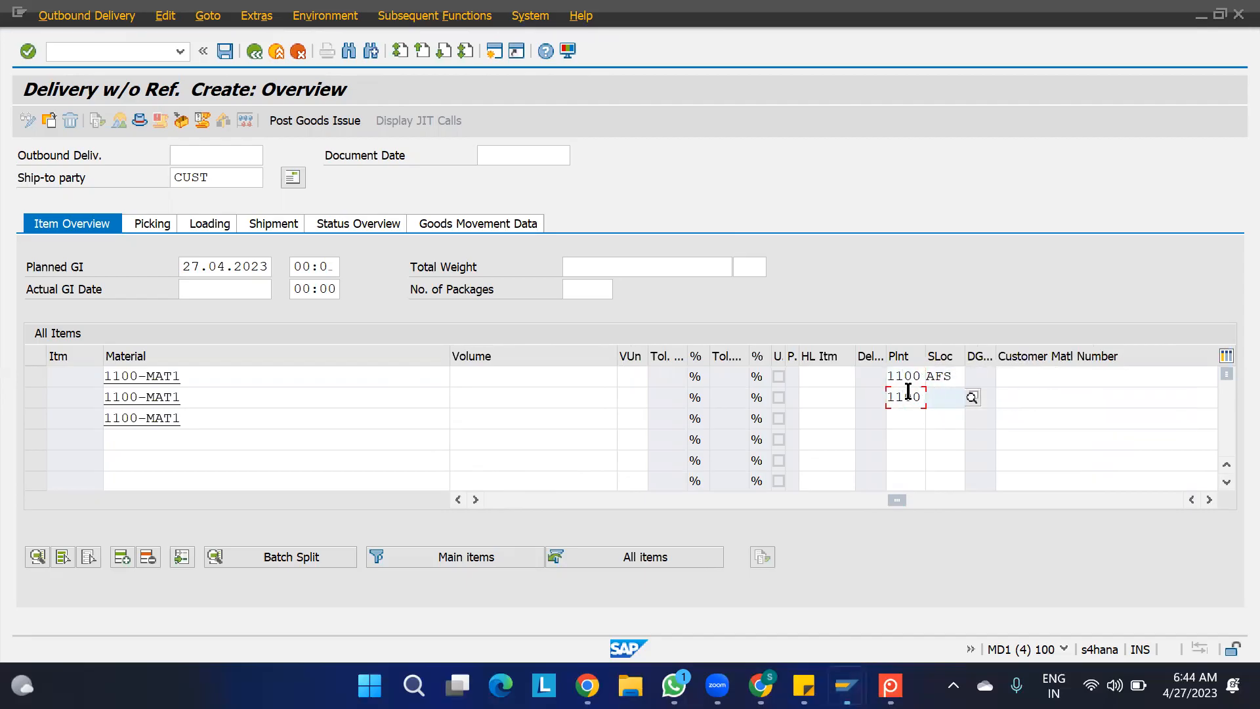
pyautogui.write('AFS')
pyautogui.press('Tab')
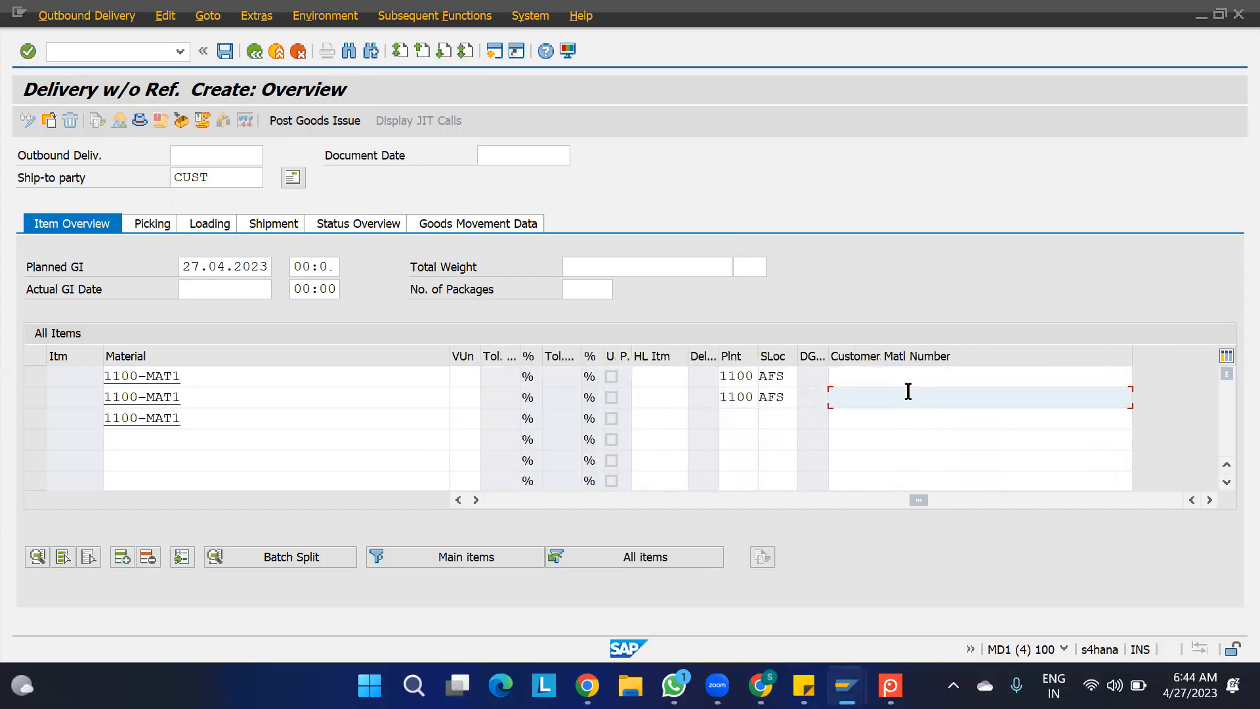
pyautogui.click(729, 418)
pyautogui.write('1100')
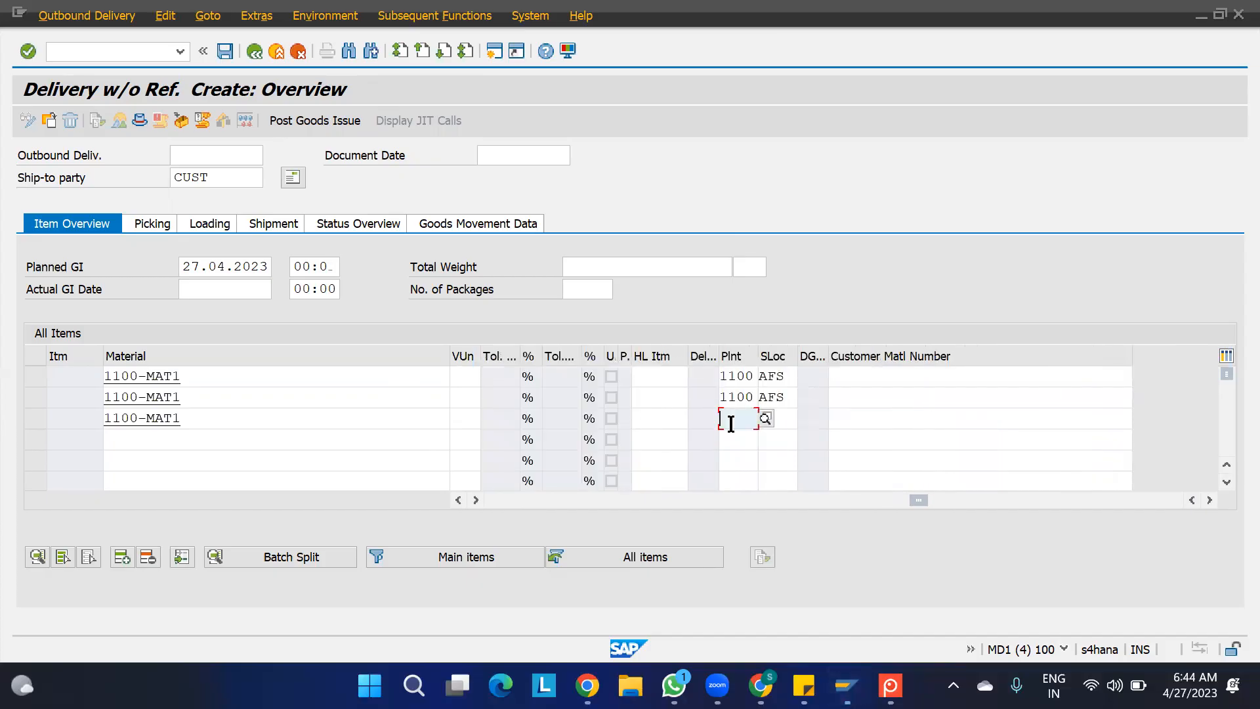
pyautogui.doubleClick(731, 424)
pyautogui.write('1100')
pyautogui.write('AFS')
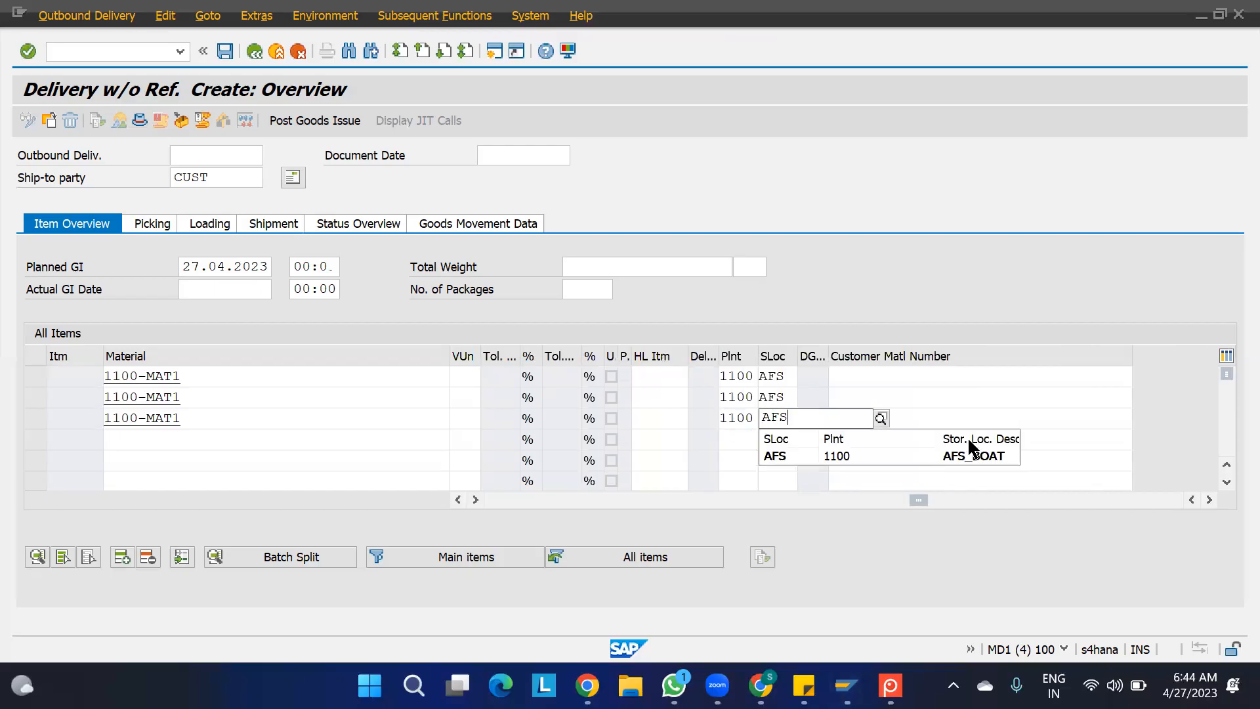
# - Complete storage location AFS for the third item and check the delivery quantities of all three items
pyautogui.click(965, 454)
pyautogui.click(956, 459)
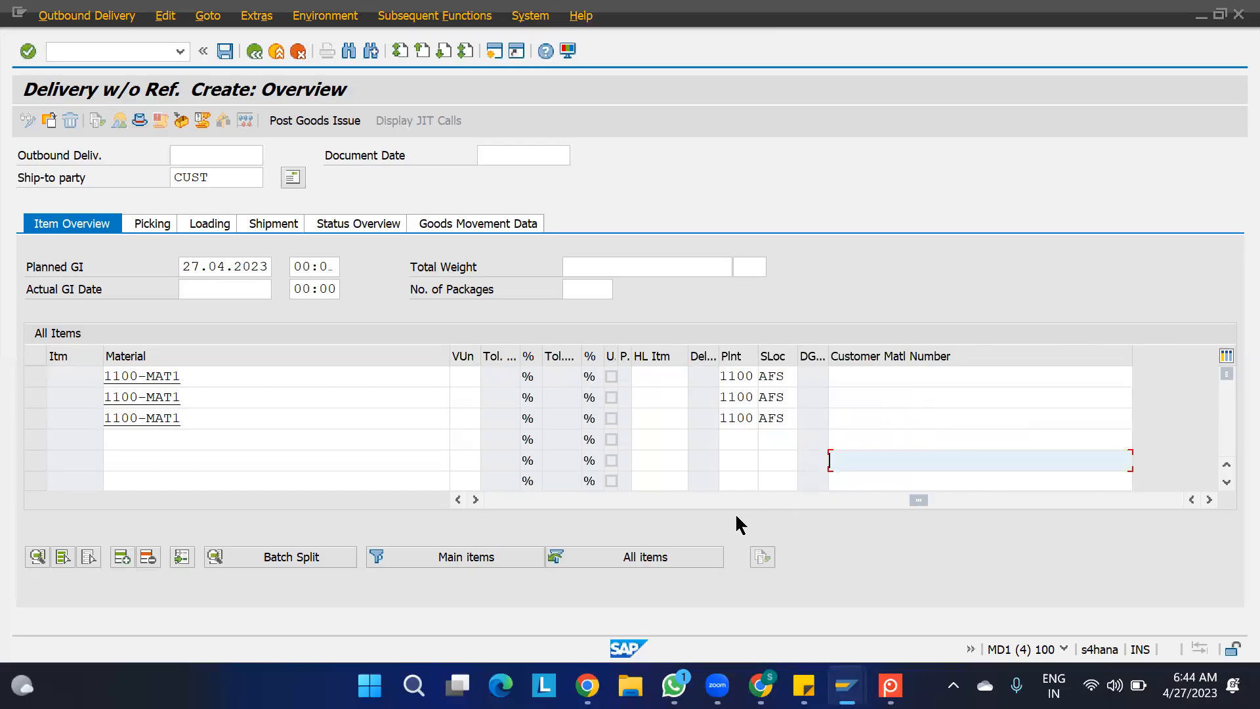
pyautogui.click(493, 502)
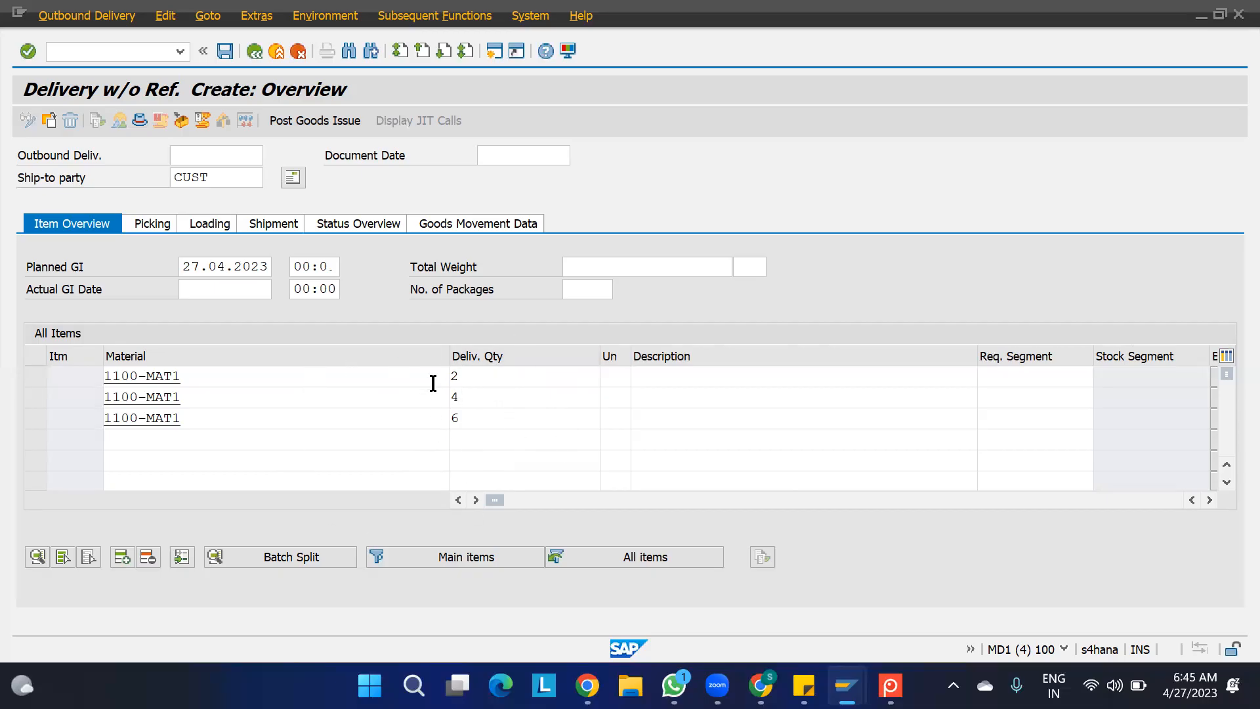
pyautogui.click(468, 398)
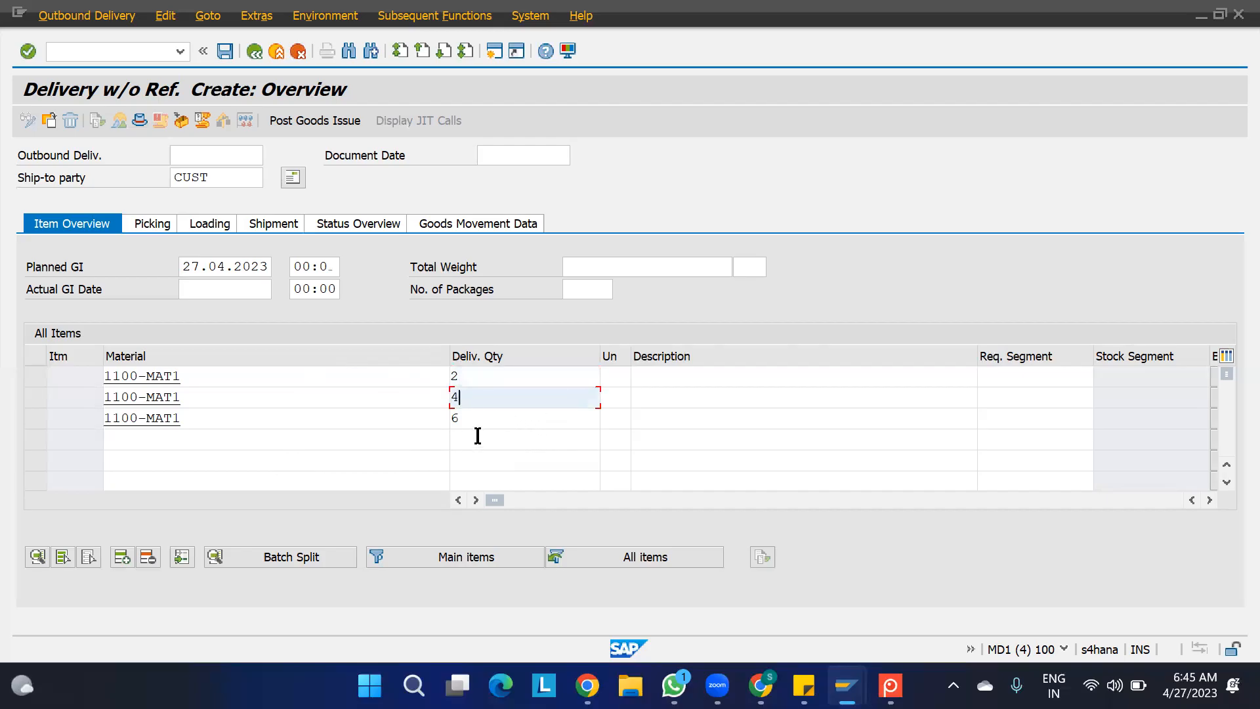
pyautogui.click(474, 423)
pyautogui.click(470, 378)
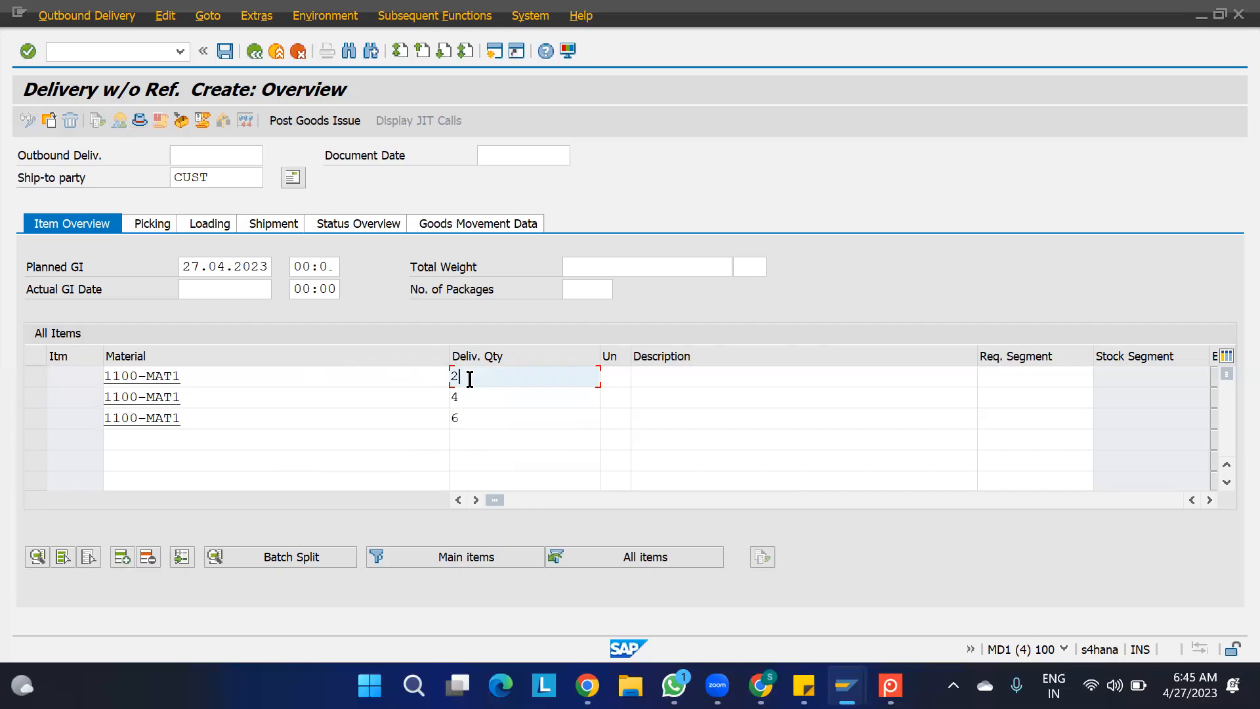
pyautogui.click(471, 400)
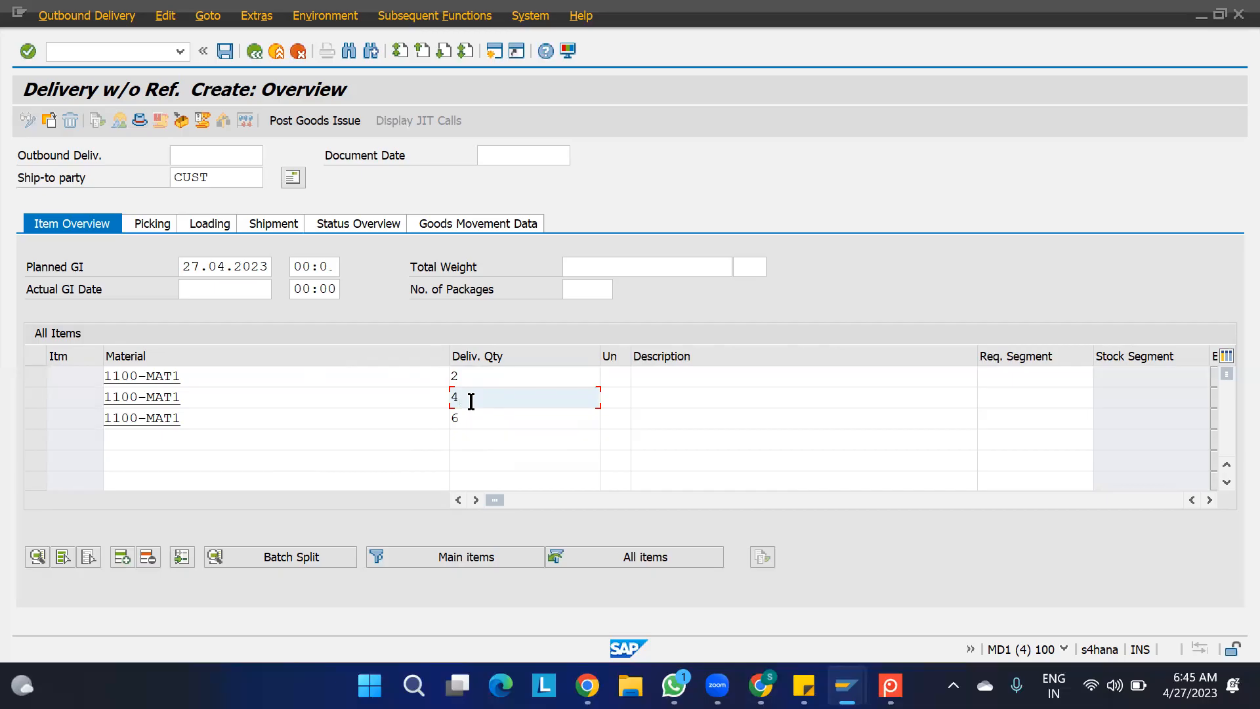
pyautogui.click(475, 418)
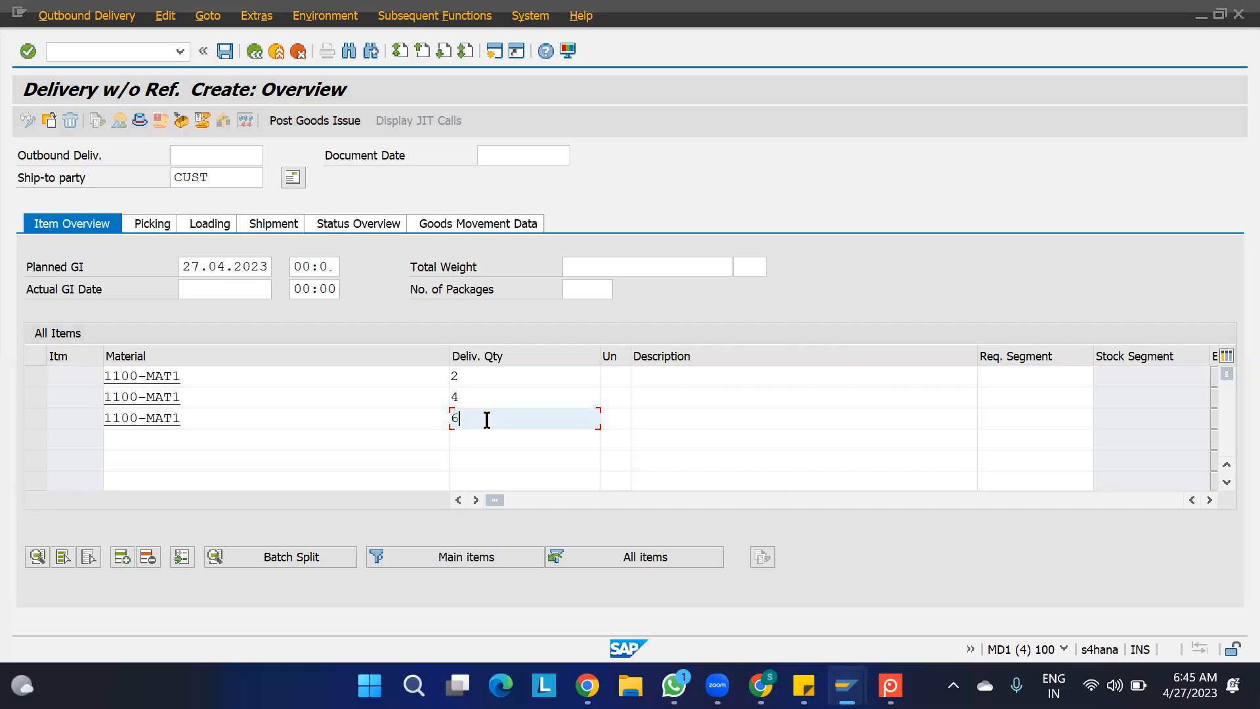
# - Validate the three delivery items, accepting the division messages, and save the outbound delivery
pyautogui.press('Return')
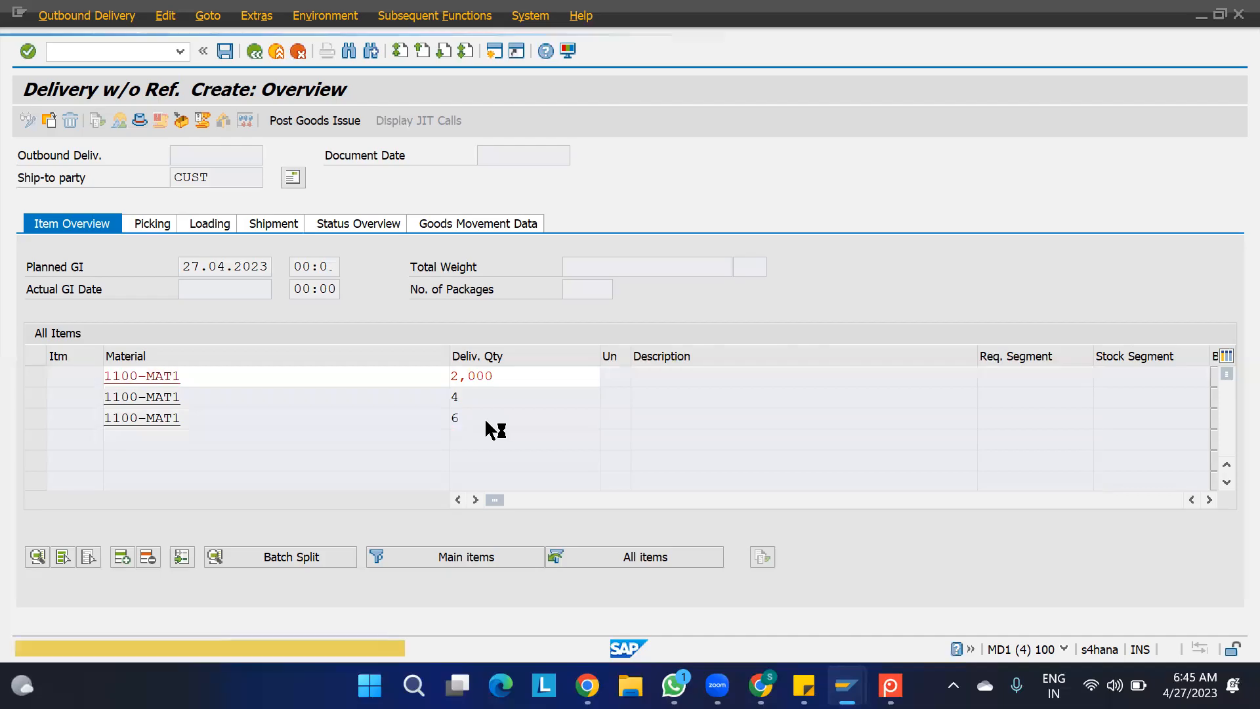
pyautogui.press('Return')
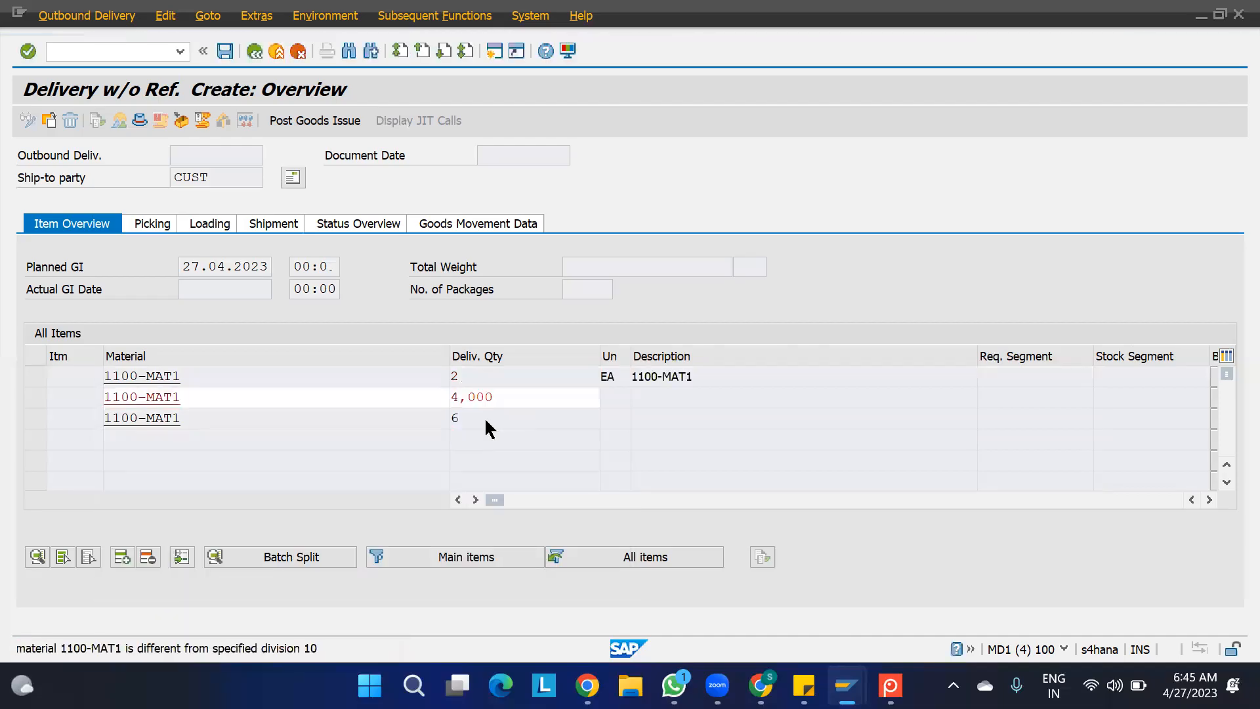
pyautogui.press('Return')
pyautogui.press('Return')
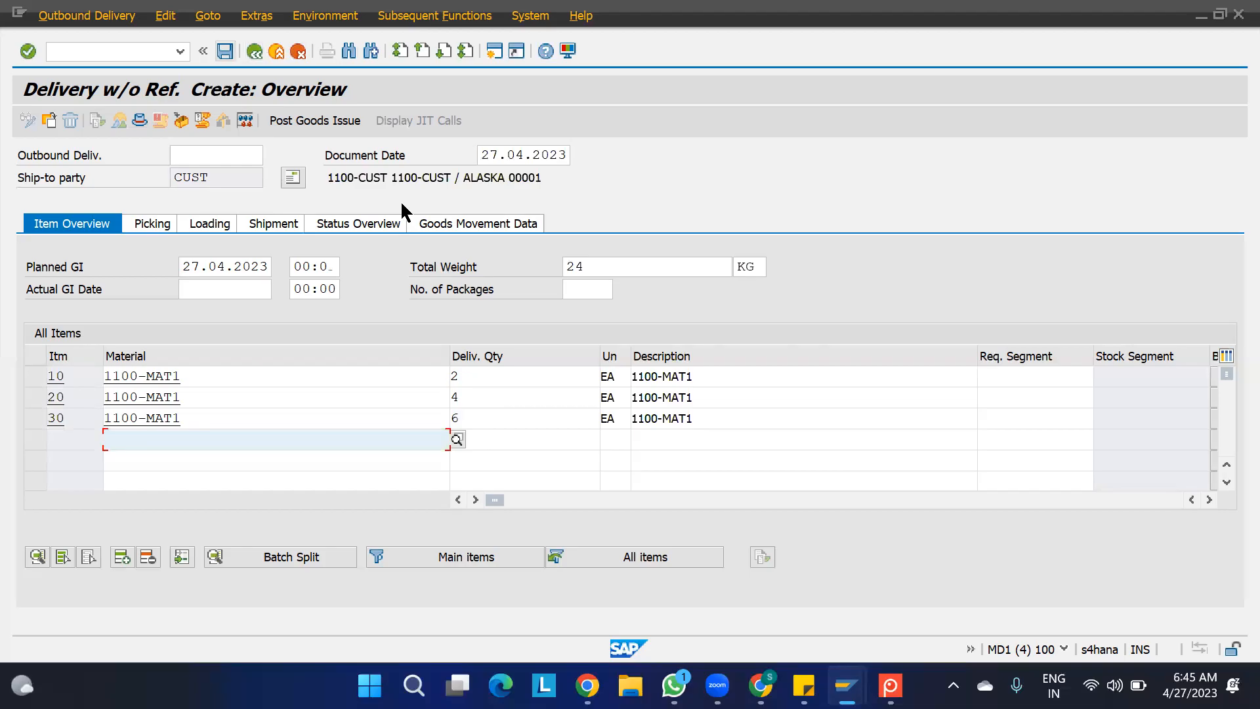
pyautogui.hotkey('ctrl', 's')
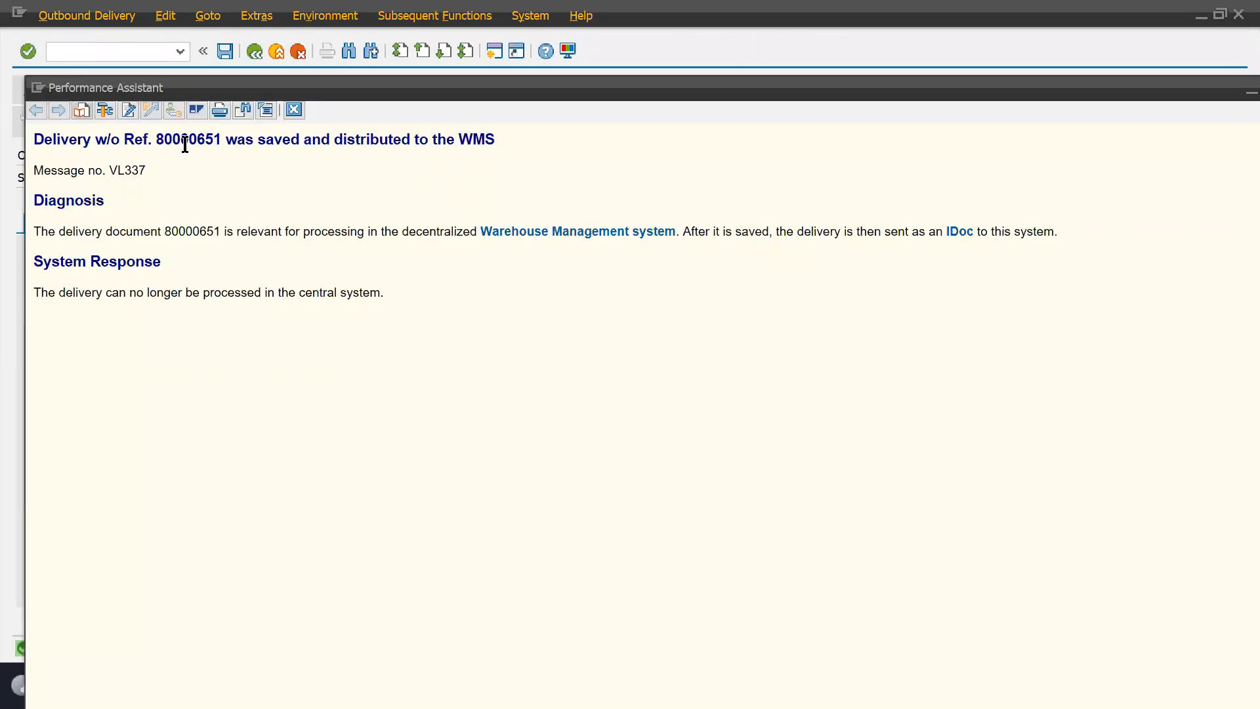
# - Copy the saved delivery's number and open transaction /SCWM/PRDO to maintain outbound delivery orders
pyautogui.doubleClick(186, 140)
pyautogui.hotkey('ctrl', 'c')
pyautogui.click(294, 109)
pyautogui.hotkey('ctrl', 'n')
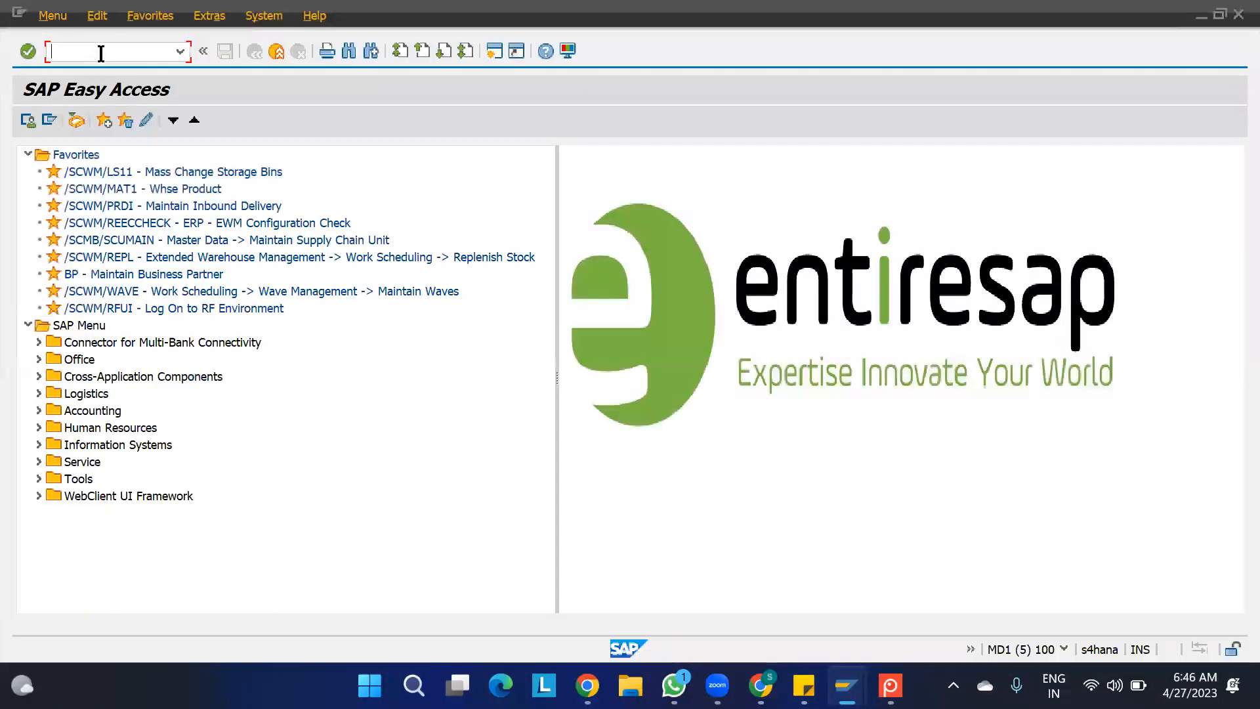
pyautogui.write('/N/SCWM/PRDO')
pyautogui.press('Return')
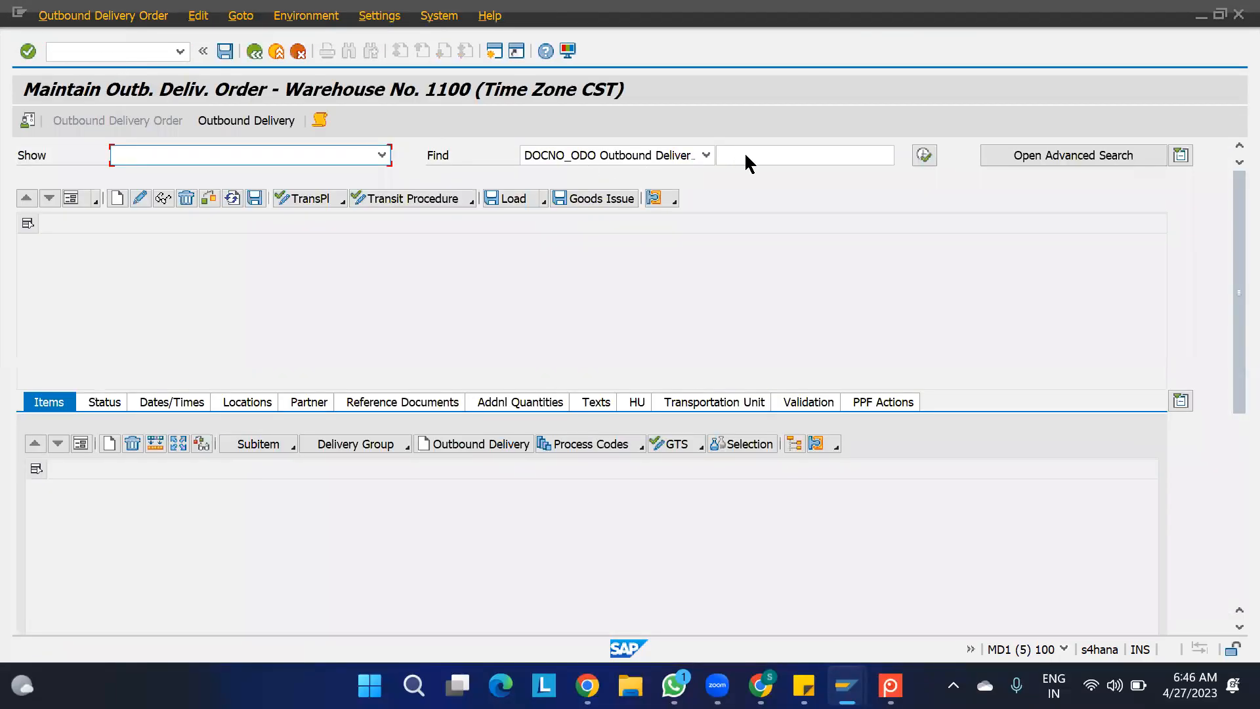
# - Find the outbound delivery order by the copied delivery number
pyautogui.click(746, 158)
pyautogui.hotkey('ctrl', 'v')
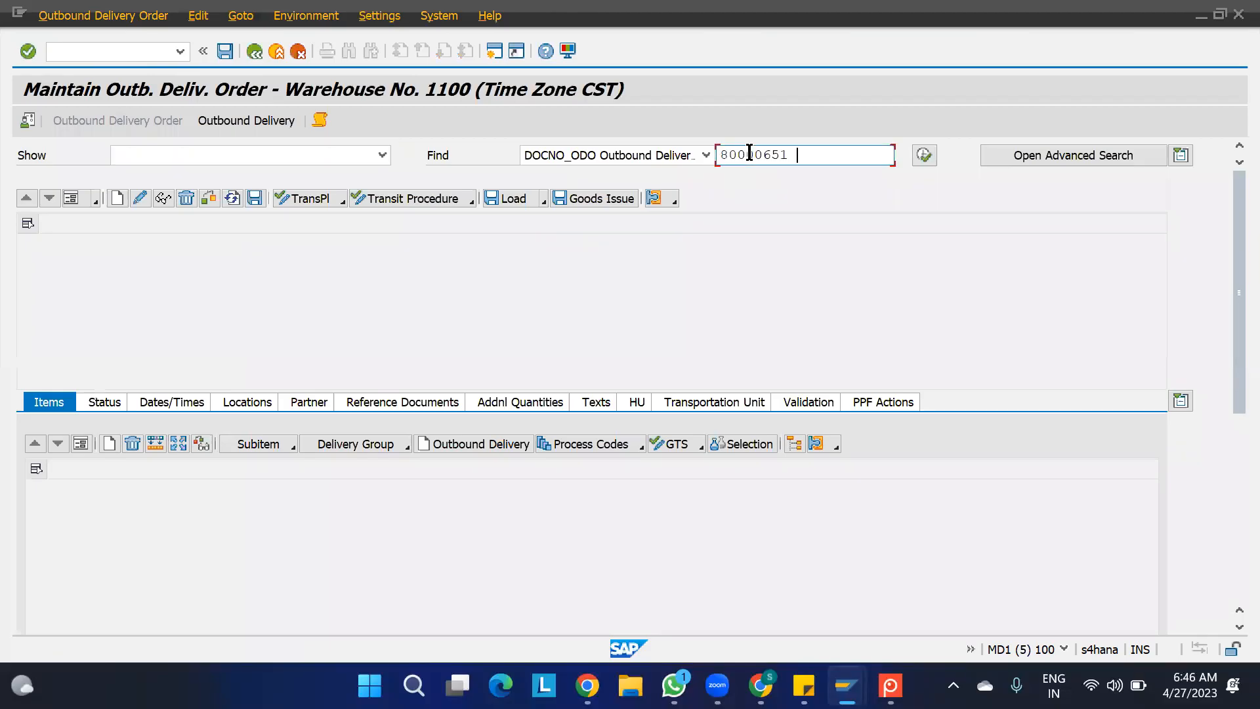
pyautogui.click(927, 158)
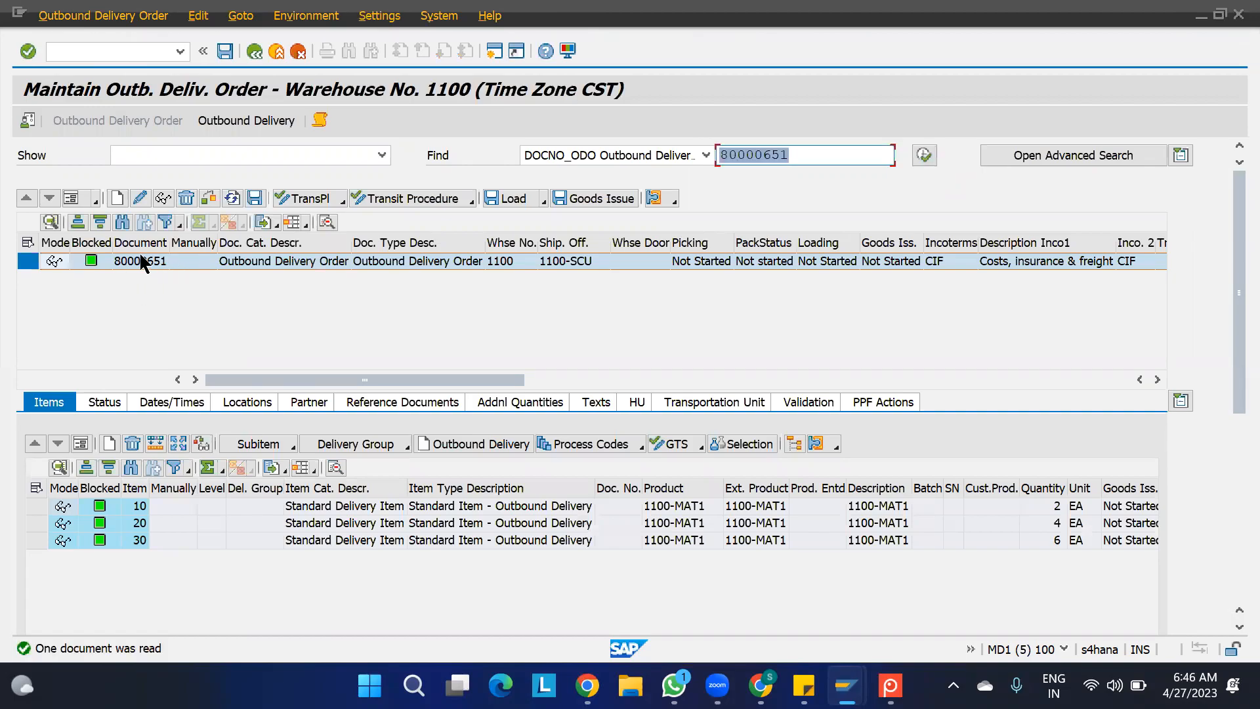
# - Create and save stock removal warehouse tasks for all three items of the outbound delivery order
pyautogui.click(105, 15)
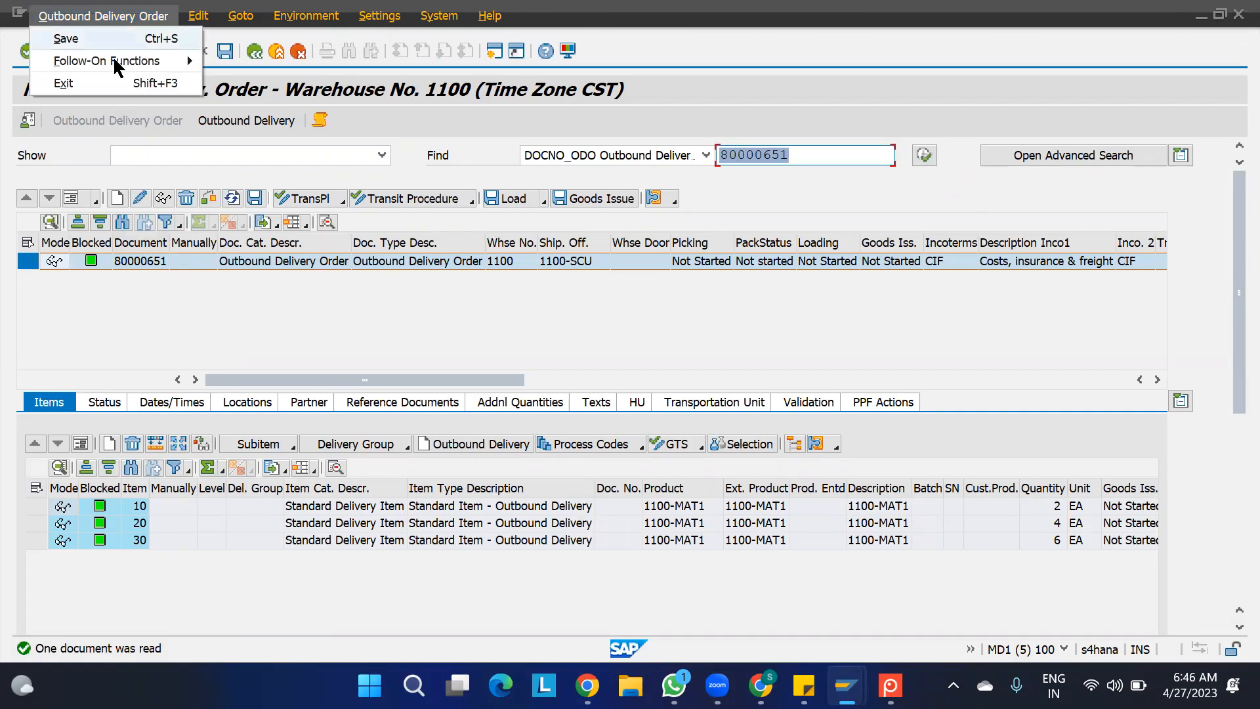
pyautogui.moveTo(117, 65)
pyautogui.click(250, 65)
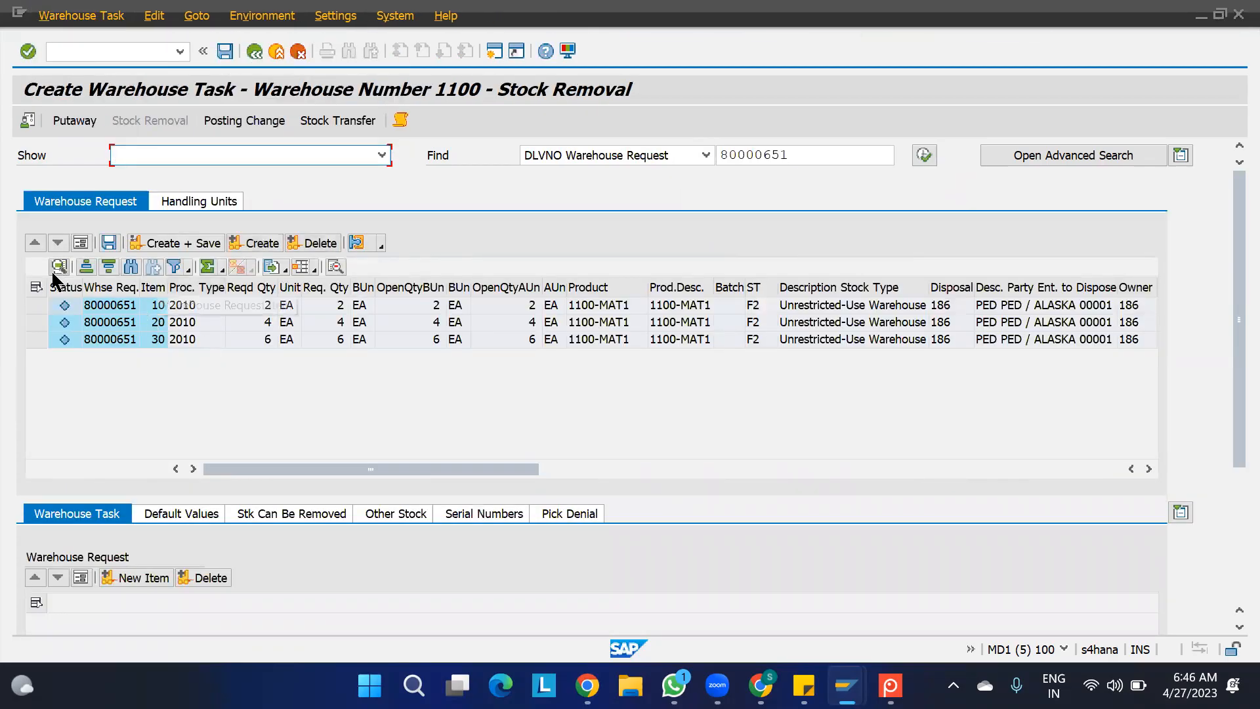
pyautogui.click(36, 287)
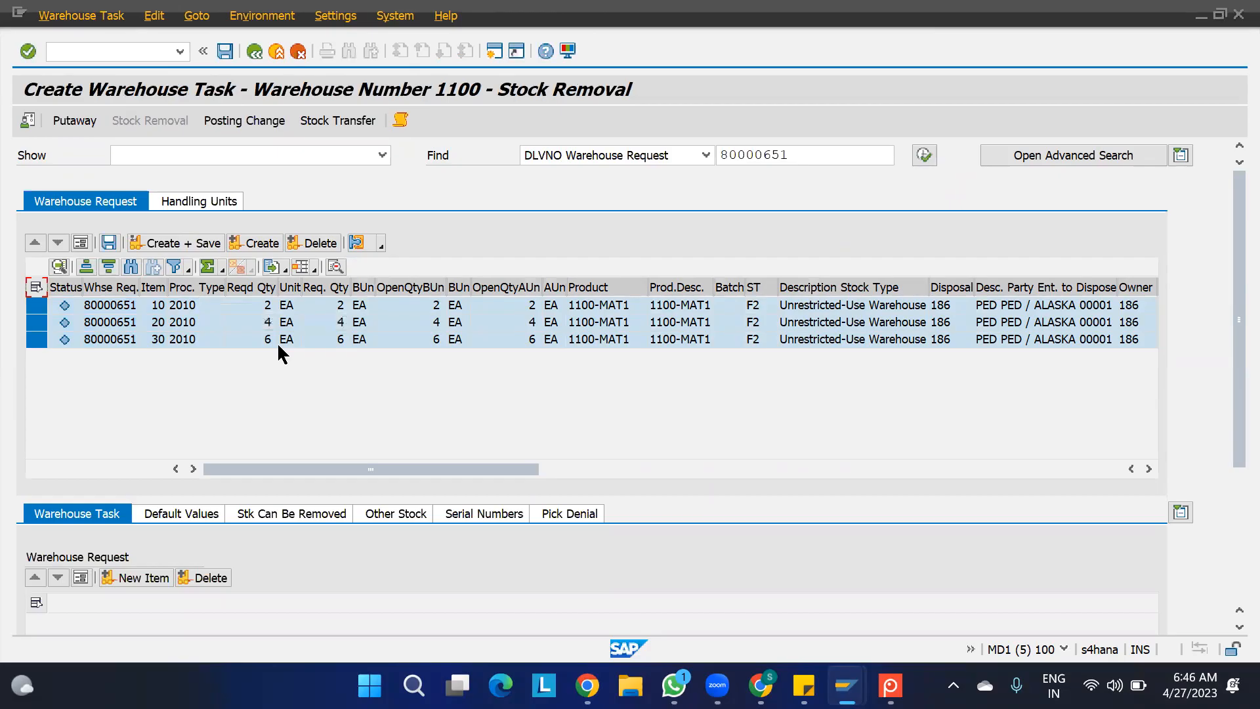
pyautogui.click(197, 246)
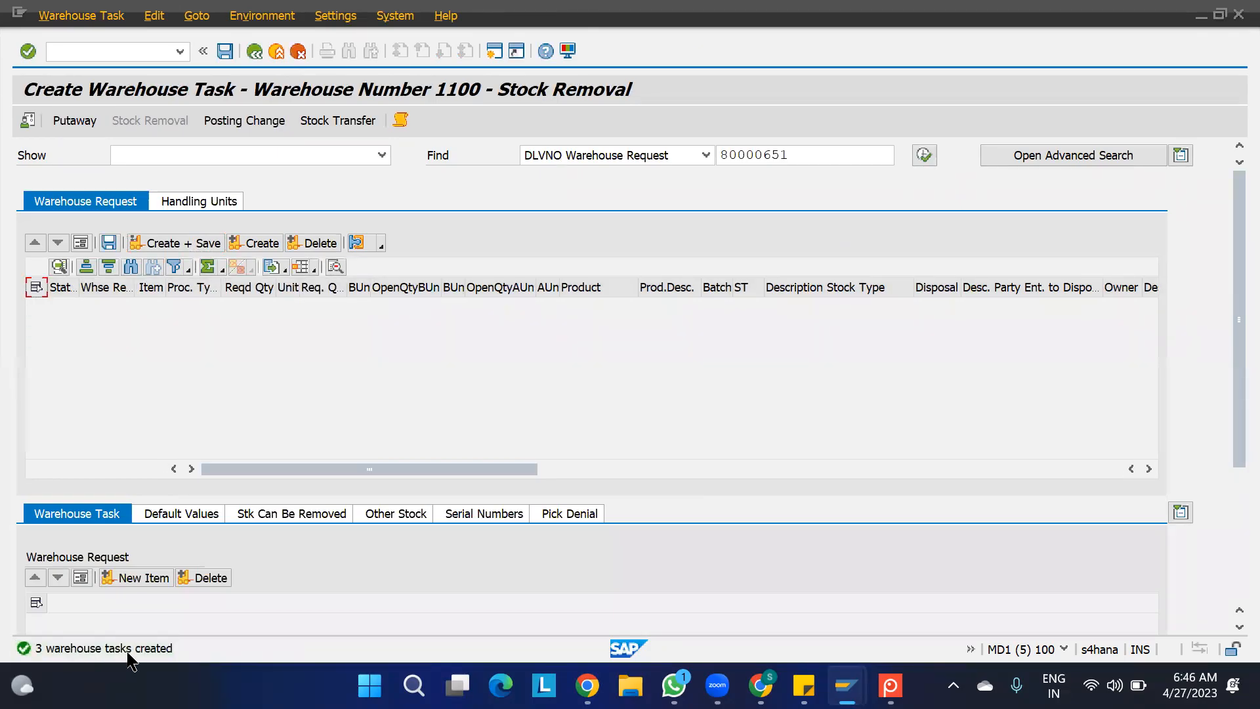
# - Open warehouse task confirmation and examine the new warehouse orders and the creation rule of each one
pyautogui.click(81, 15)
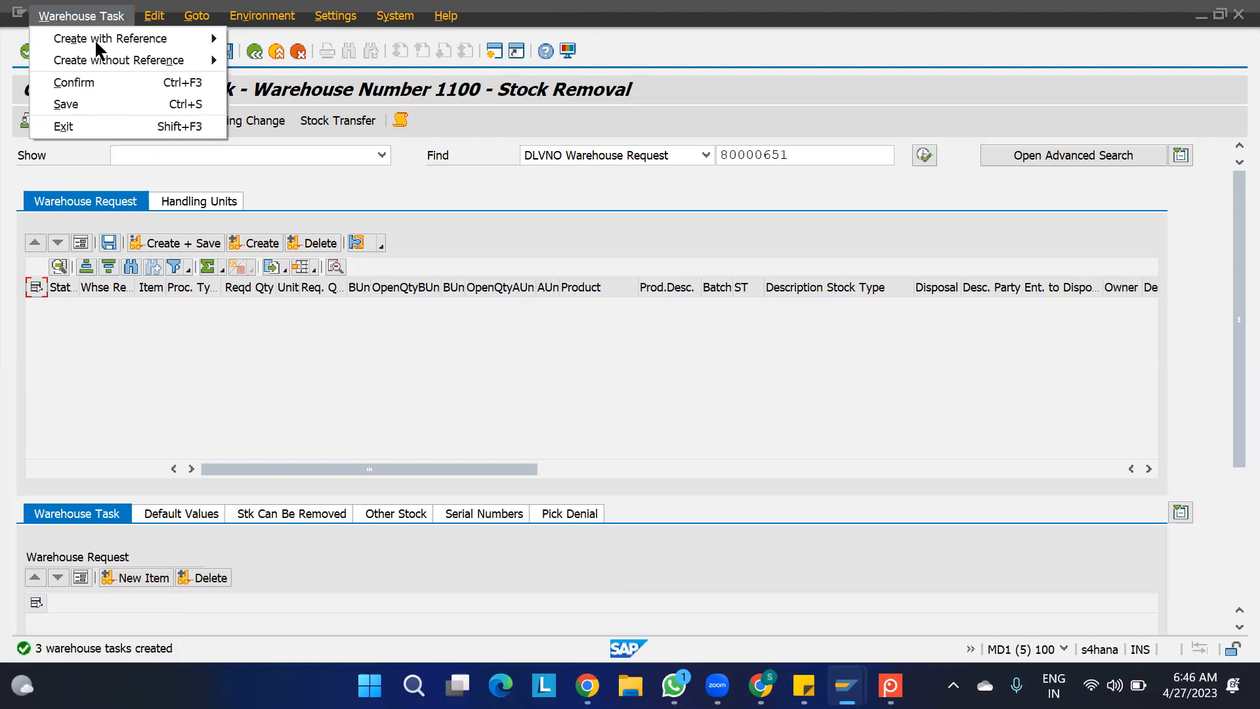
pyautogui.click(98, 84)
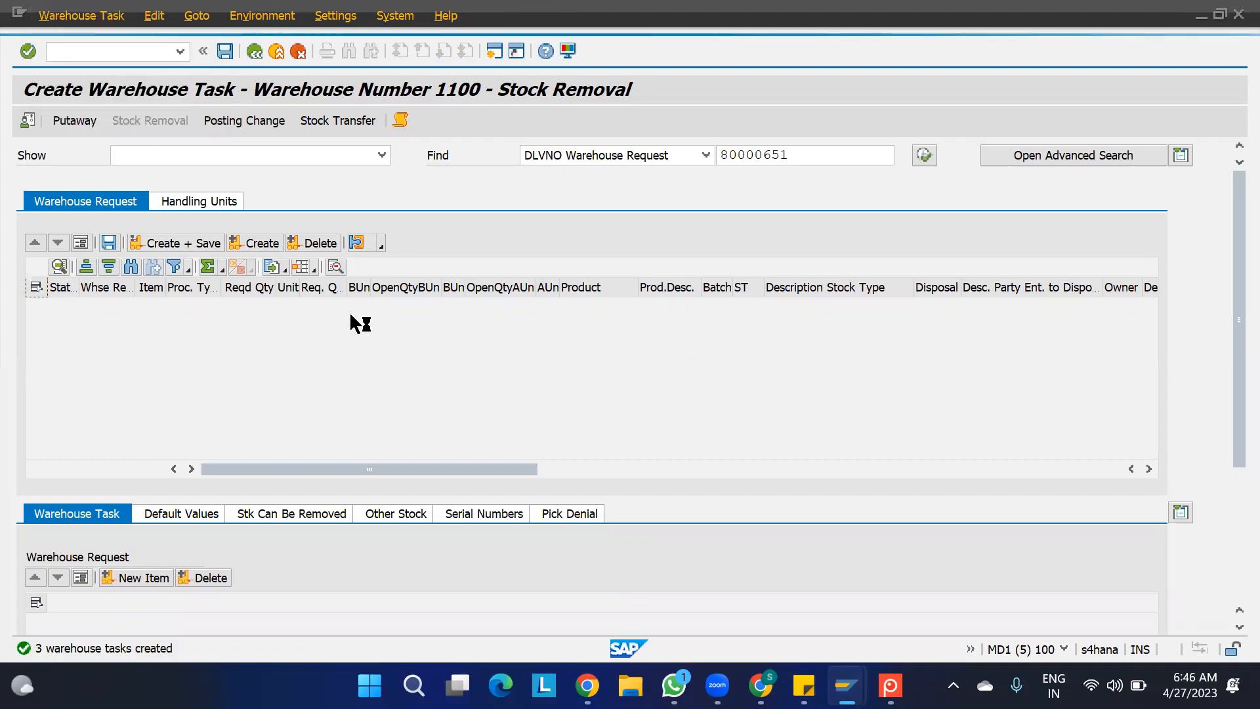
pyautogui.click(28, 261)
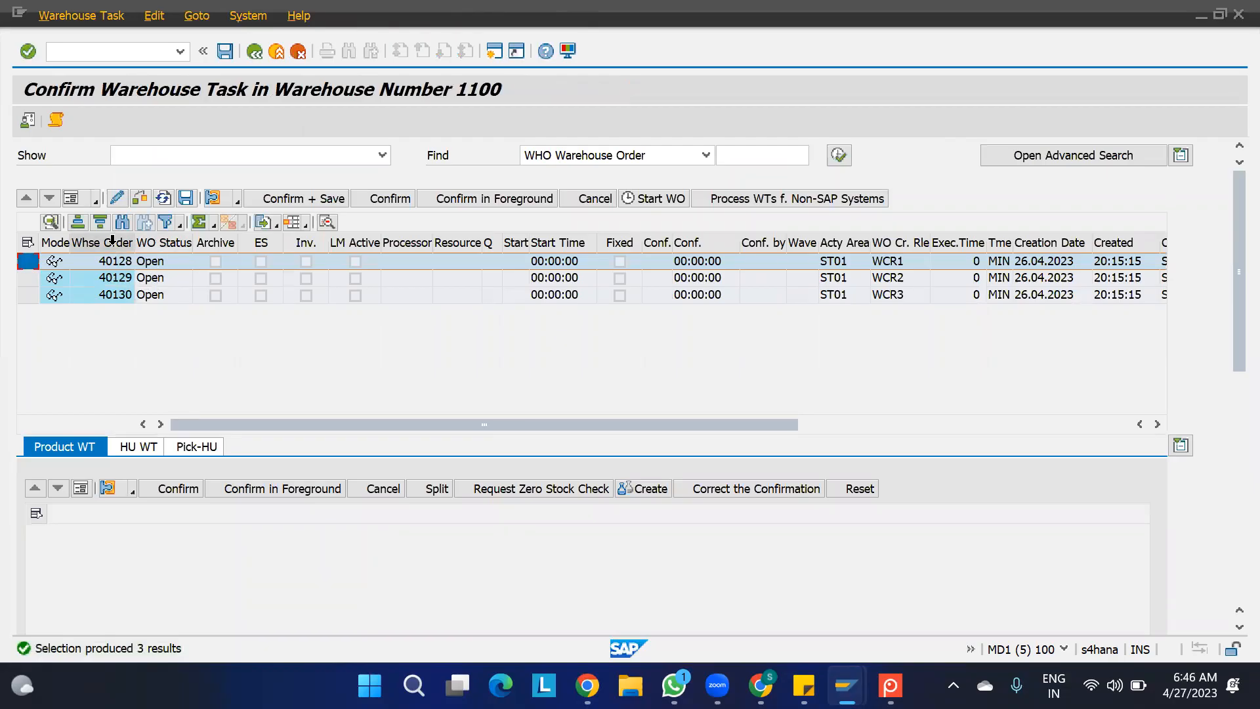
pyautogui.click(113, 261)
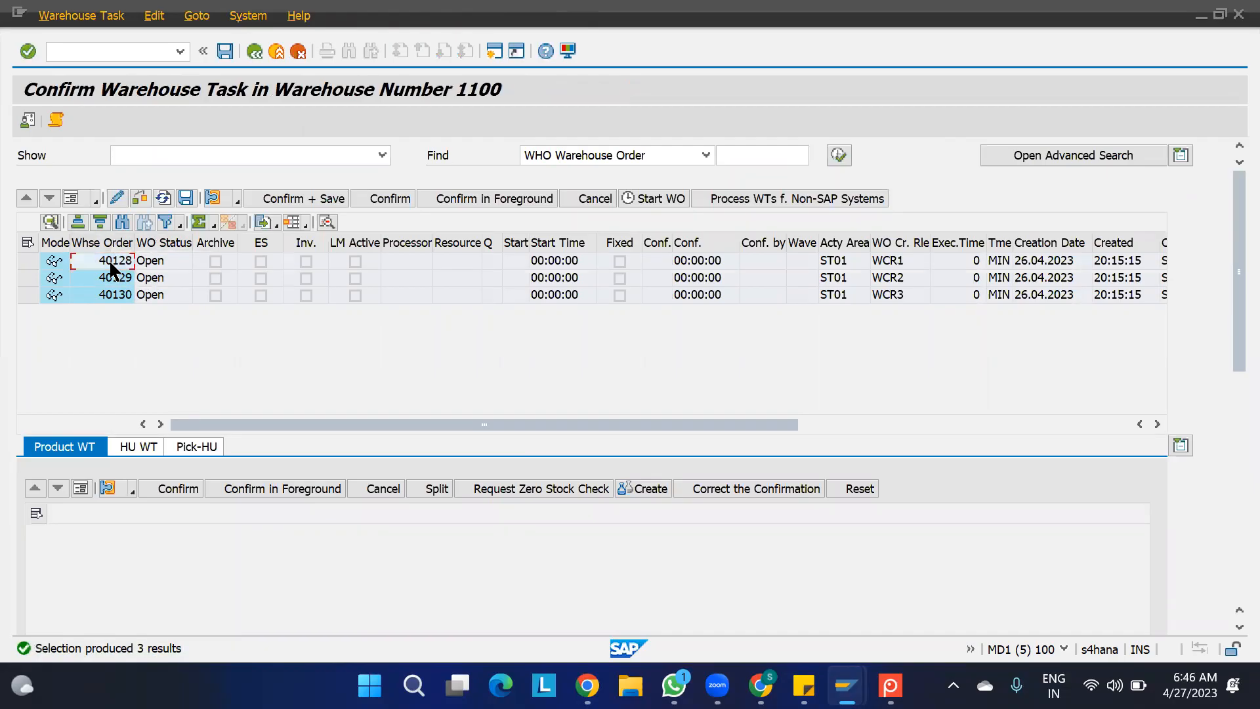
pyautogui.click(114, 281)
pyautogui.click(115, 297)
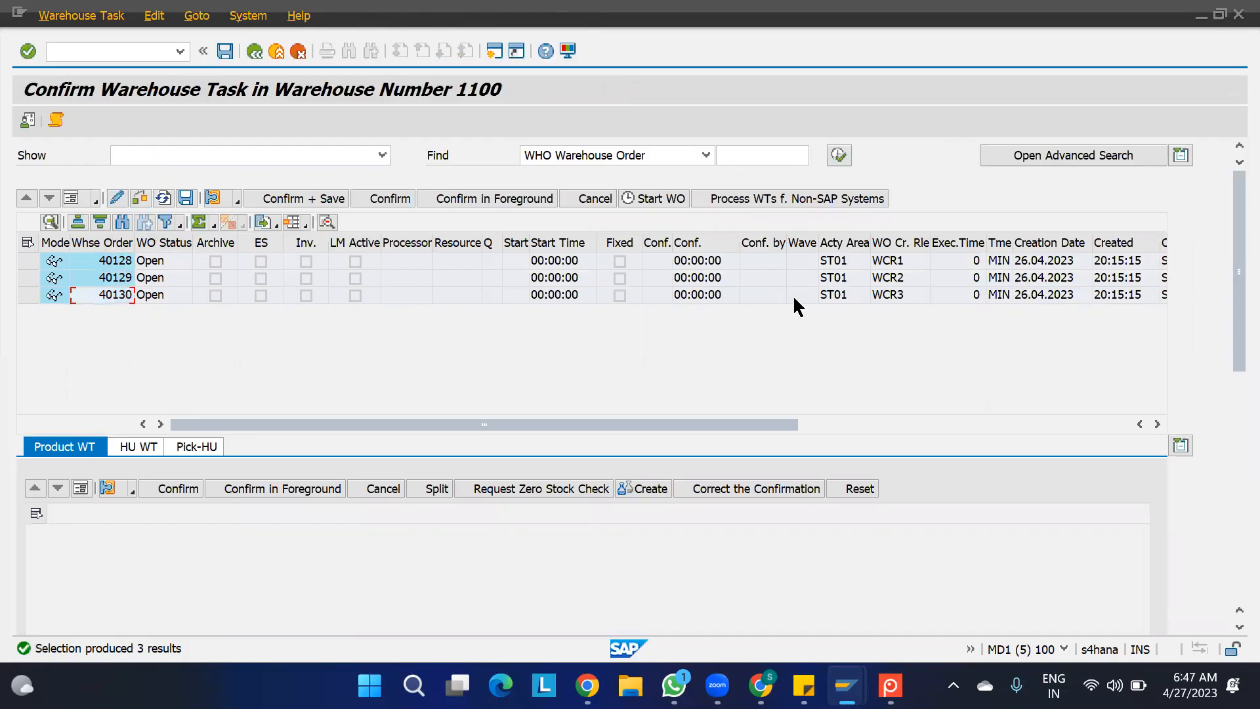
pyautogui.click(885, 247)
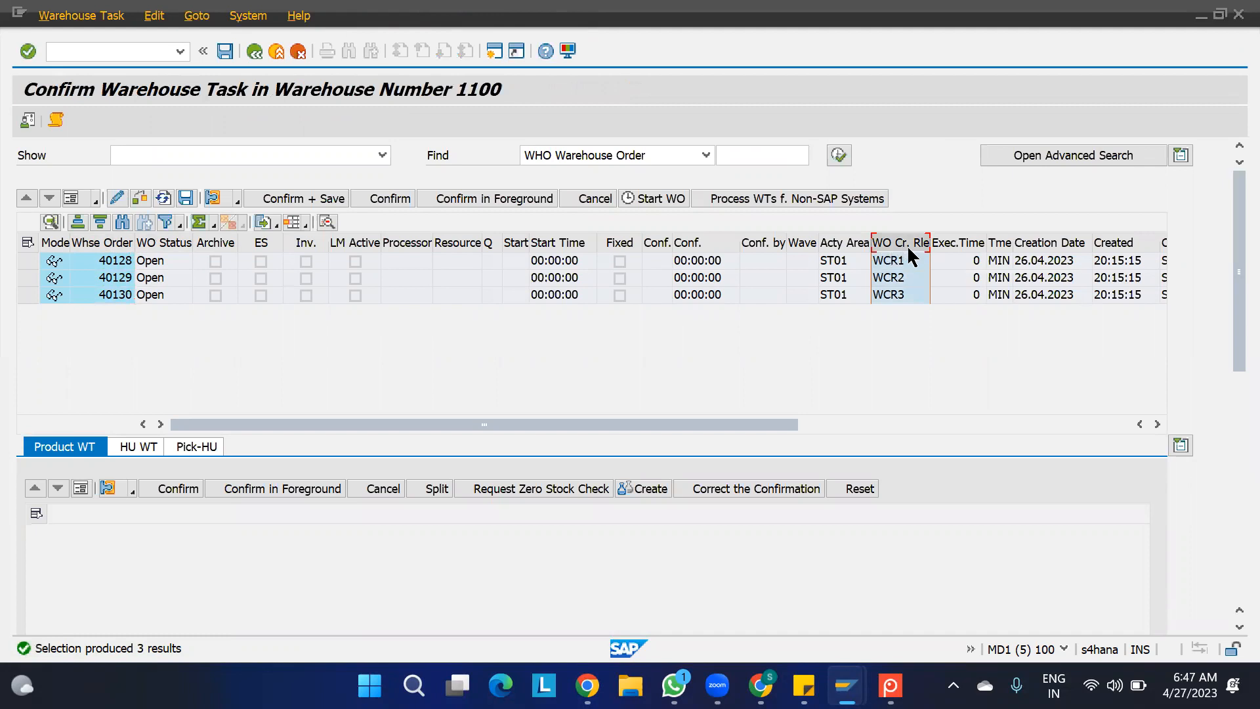
pyautogui.click(895, 262)
pyautogui.click(897, 279)
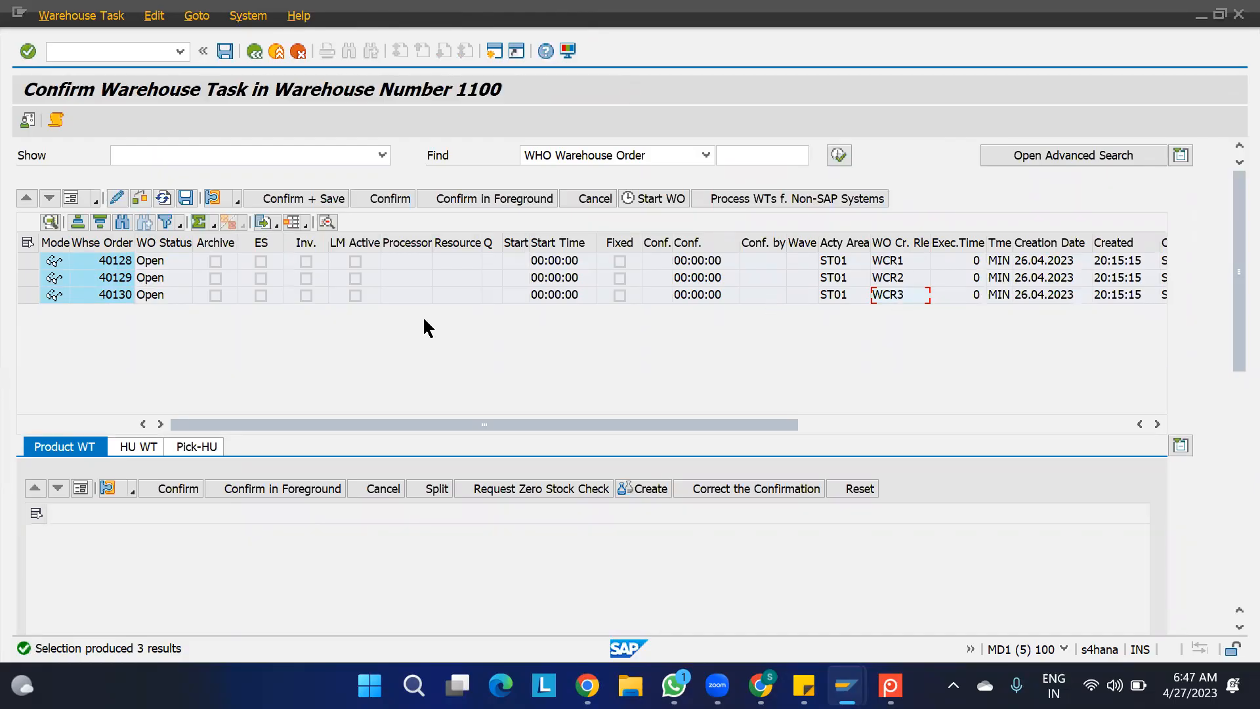
# - Examine the product warehouse task of each of the three warehouse orders
pyautogui.click(23, 264)
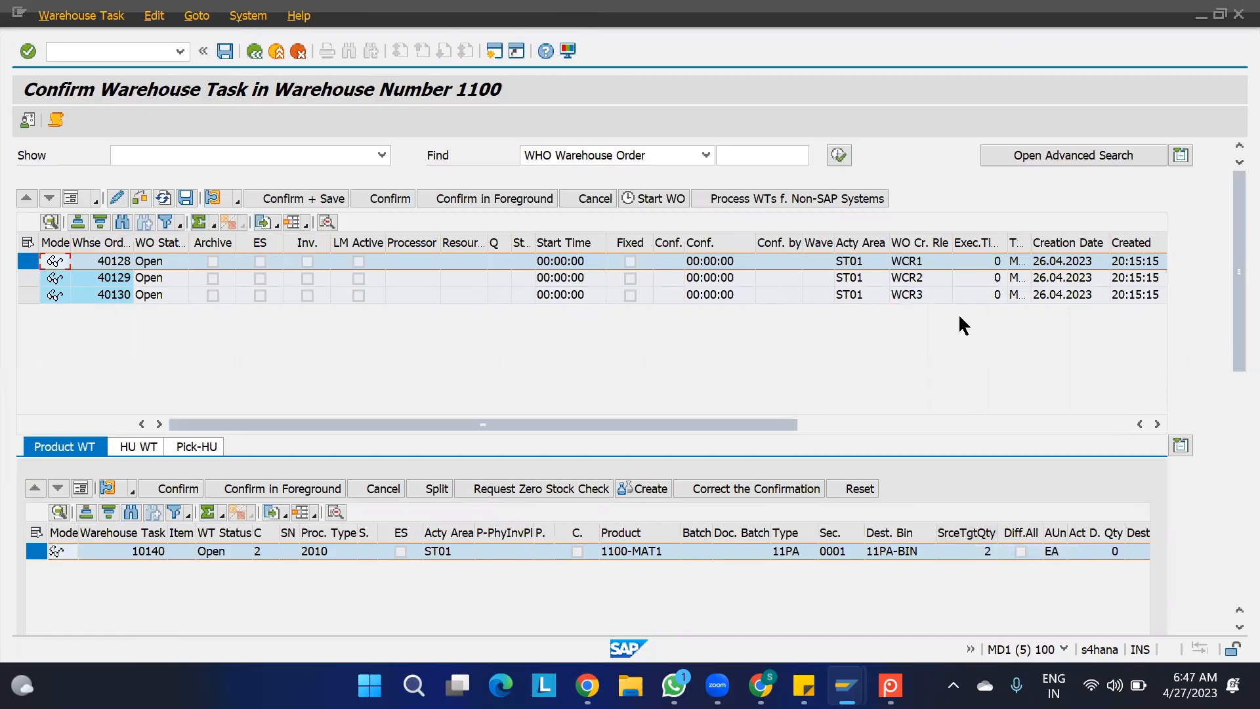
pyautogui.click(28, 277)
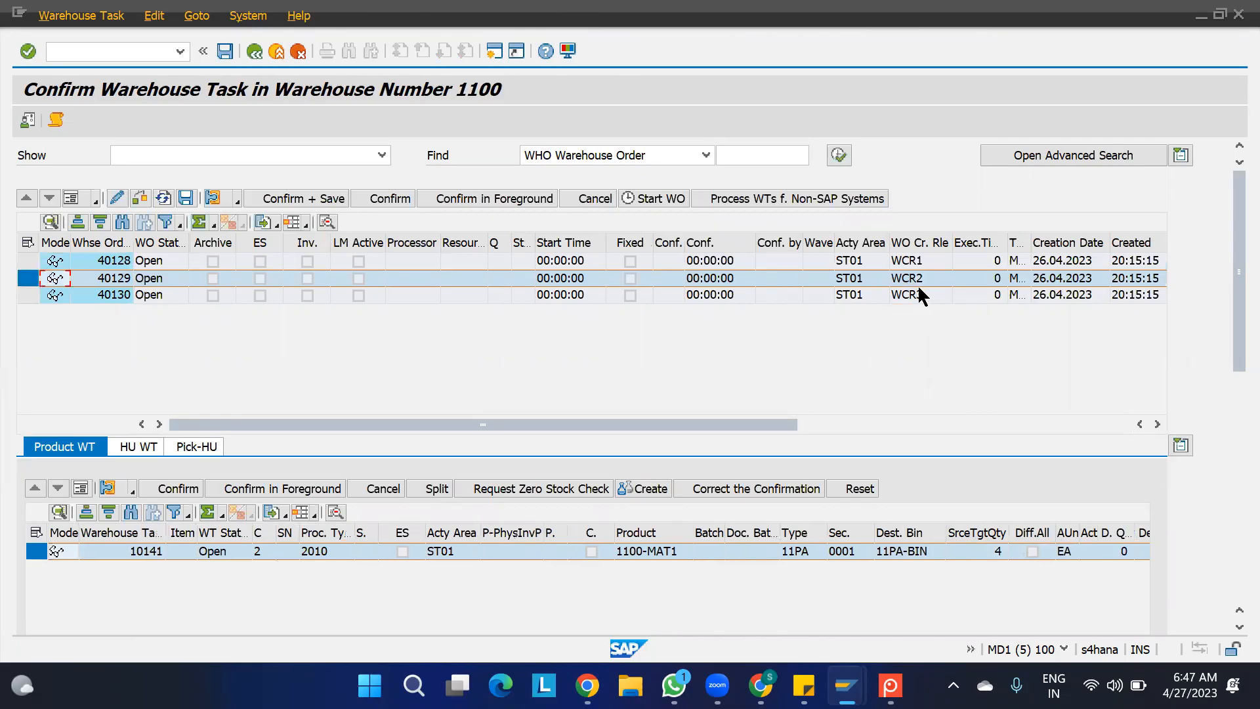
pyautogui.click(28, 295)
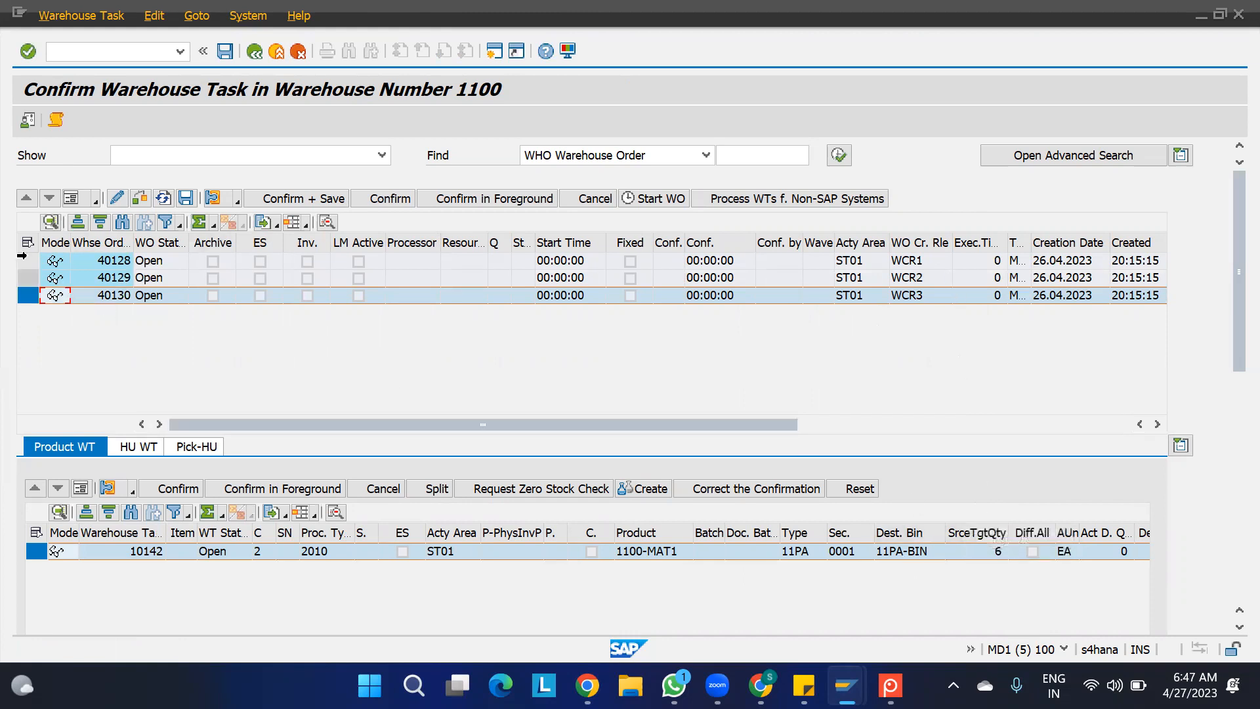
# - Check the pick handling units assigned to the WCR1, WCR2 and WCR3 warehouse orders
pyautogui.click(27, 261)
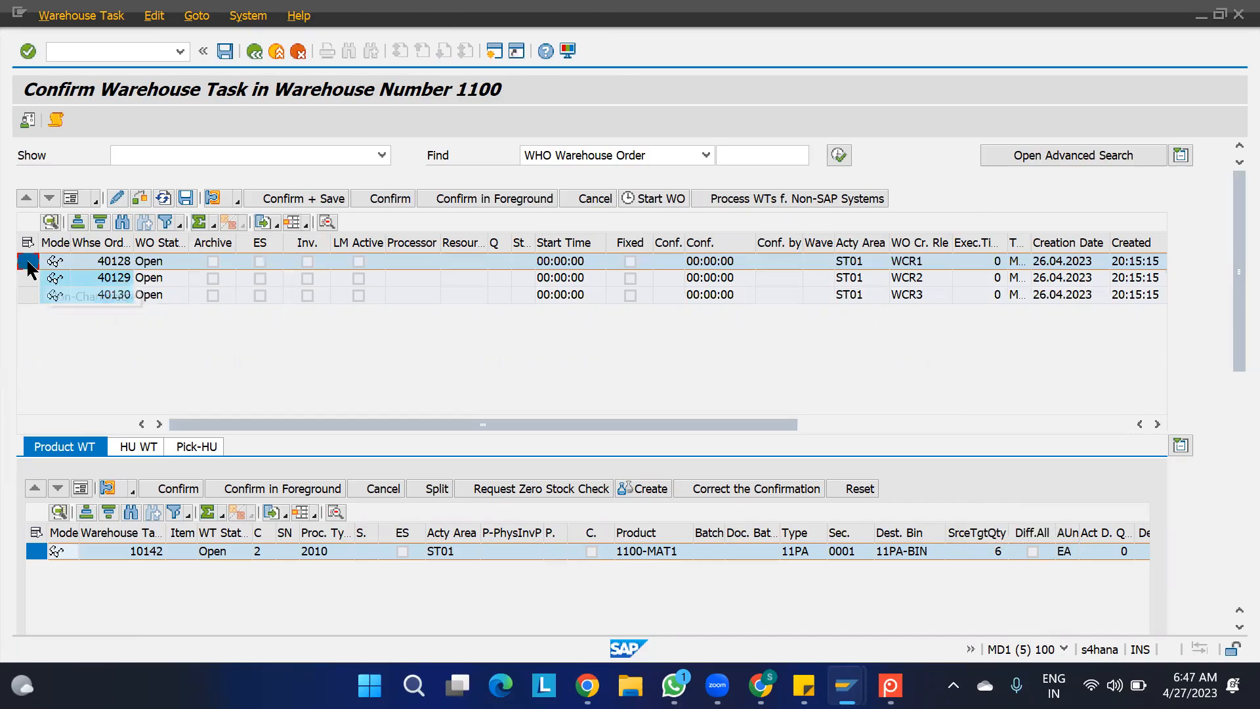
pyautogui.click(199, 447)
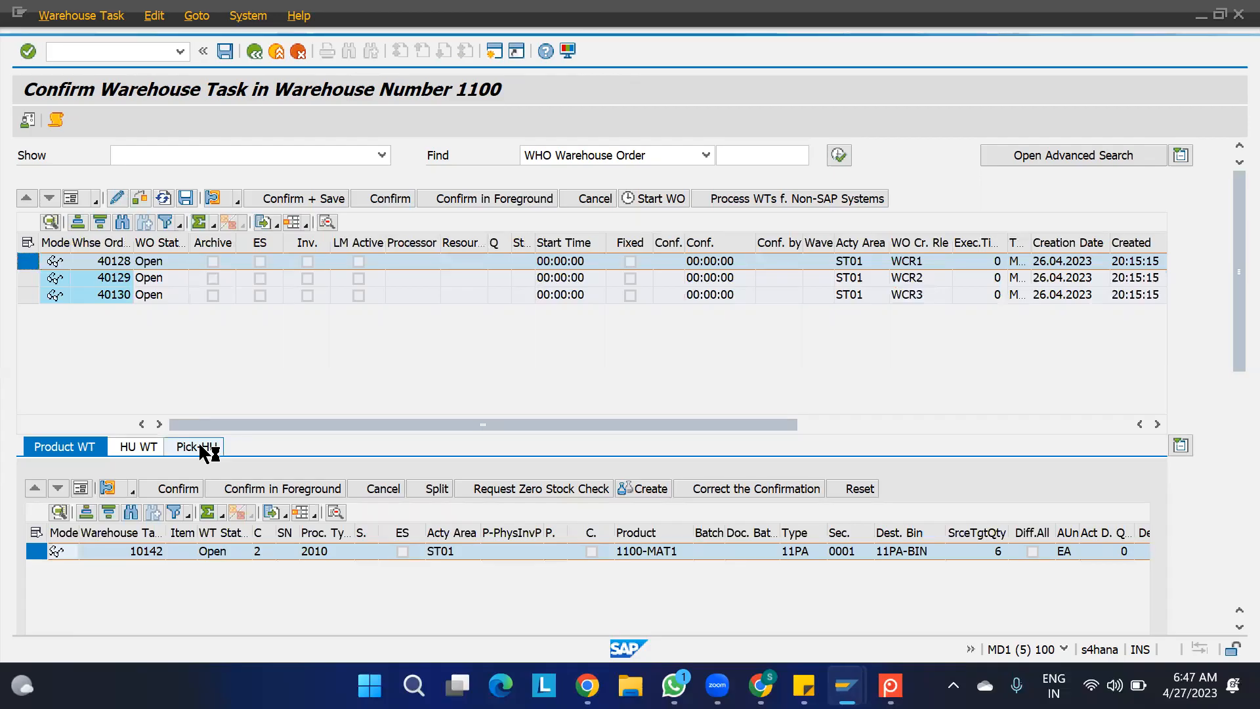
pyautogui.click(111, 553)
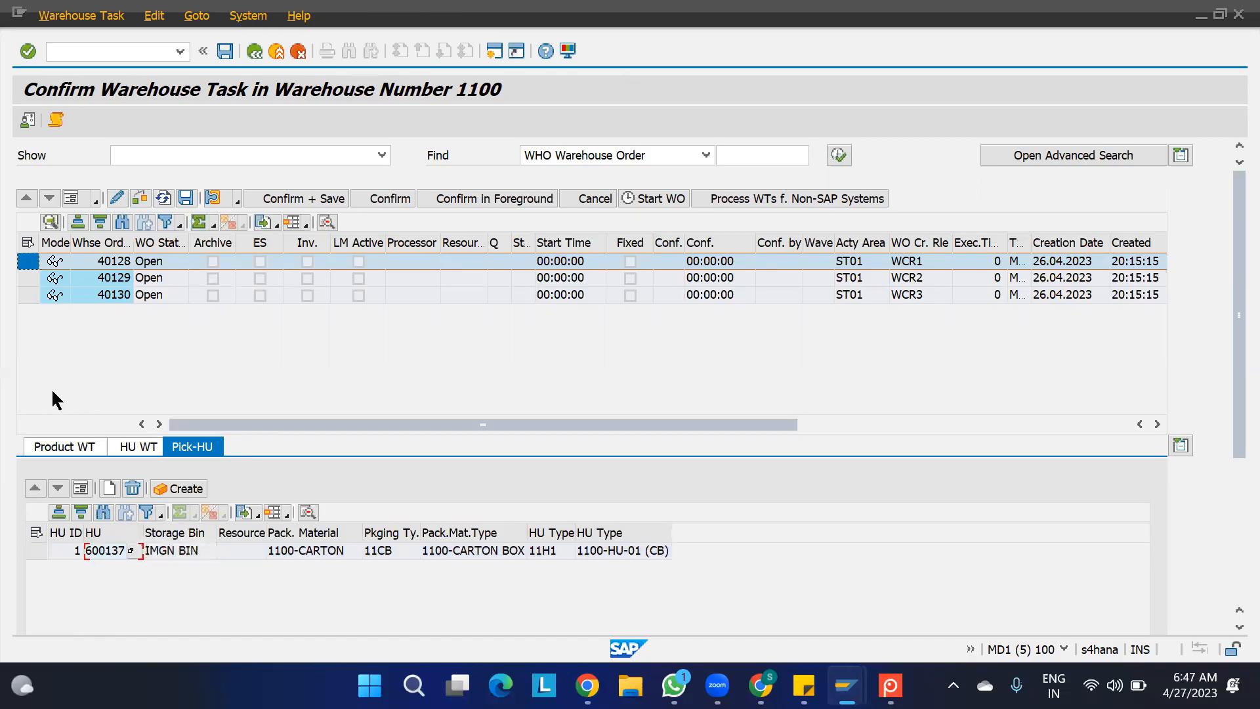
pyautogui.click(28, 278)
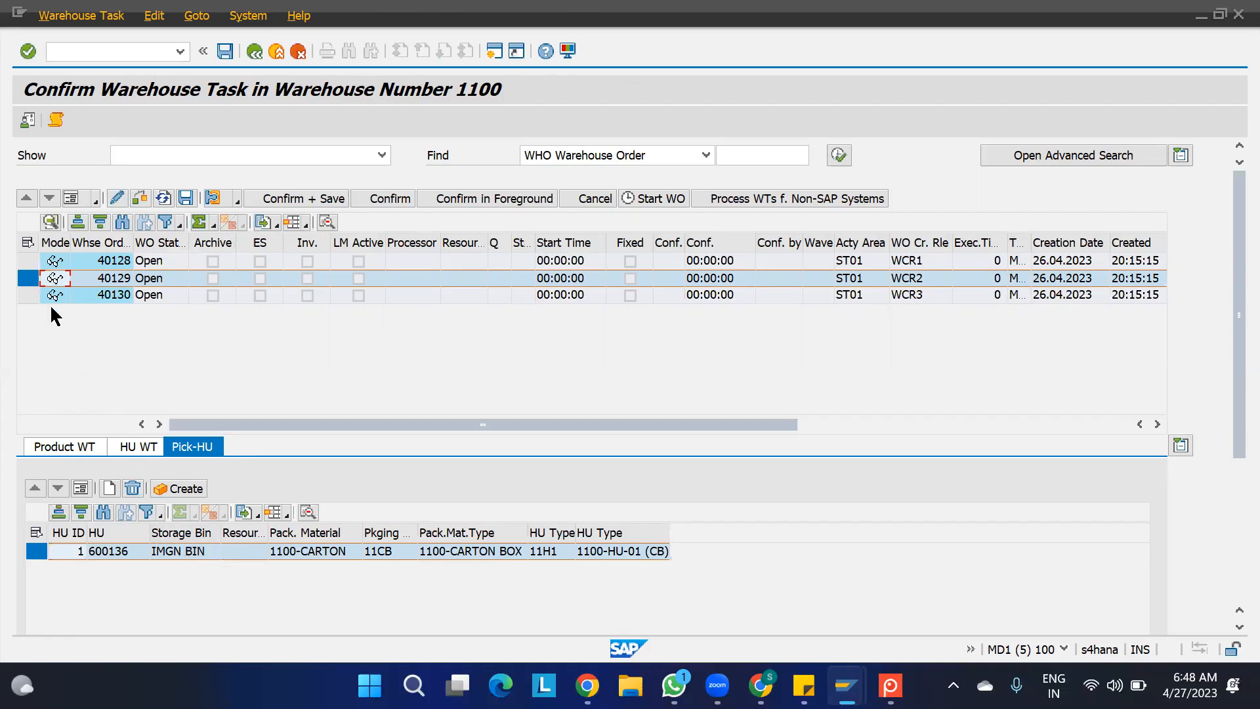
pyautogui.click(27, 295)
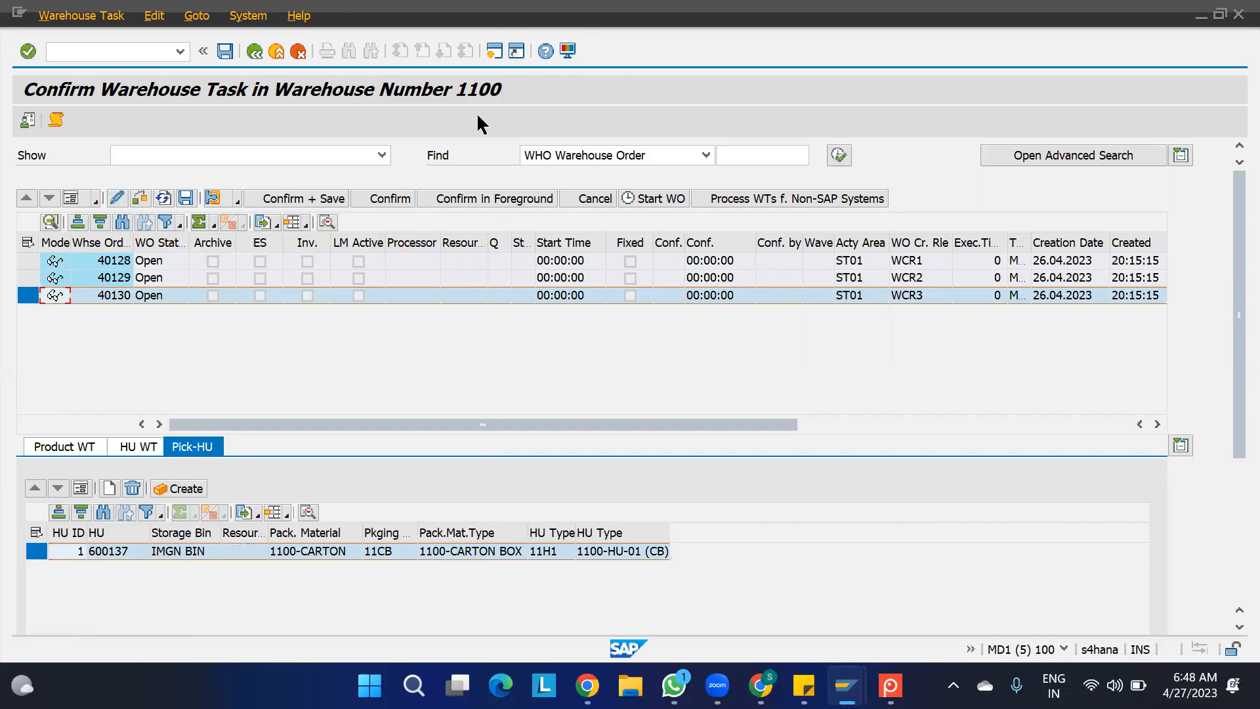
# - Return to warehouse task creation and copy the warehouse request number used in the search
pyautogui.click(255, 51)
pyautogui.moveTo(797, 154); pyautogui.dragTo(657, 138)
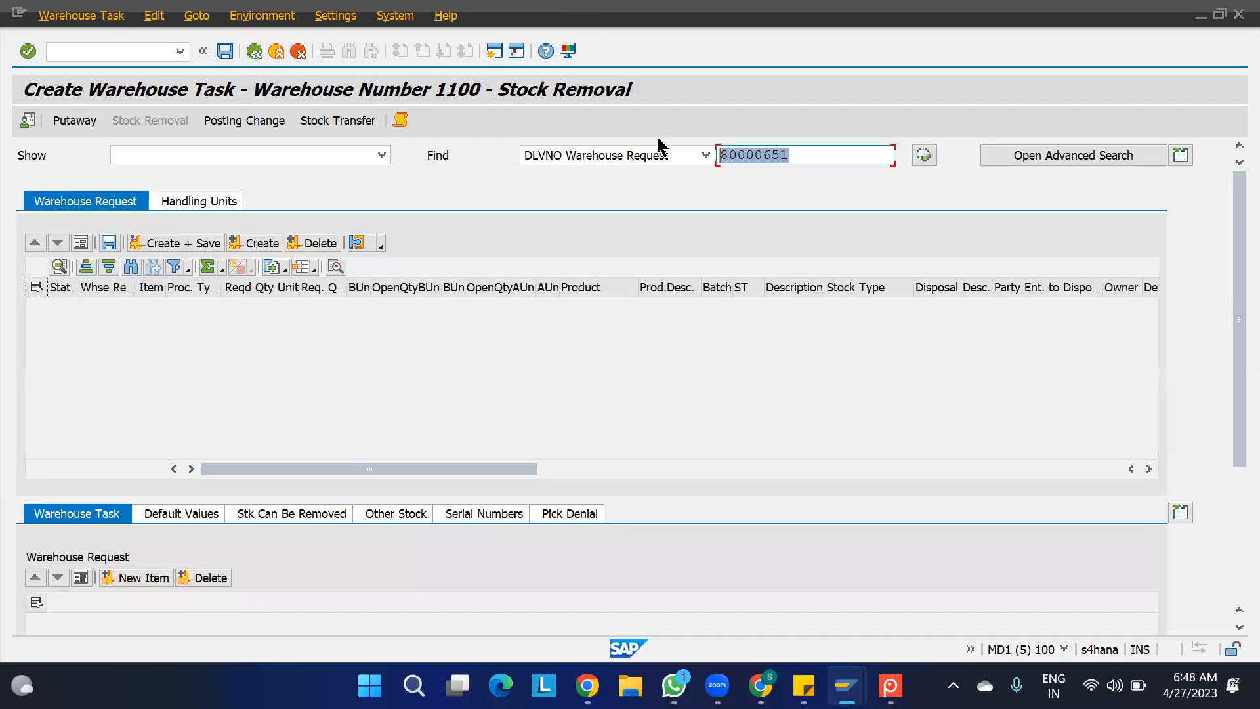
pyautogui.hotkey('ctrl', 'c')
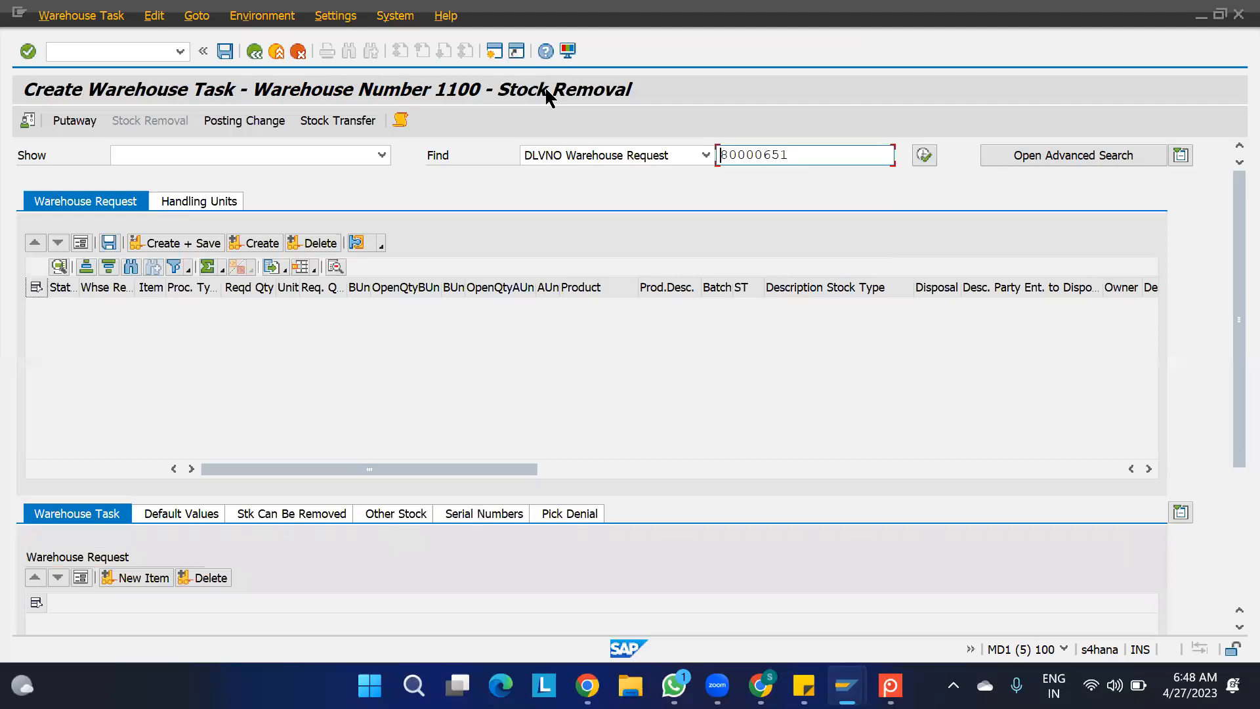
# - Open the Warehouse Management Monitor for warehouse 1100 with monitor SAP
pyautogui.click(262, 17)
pyautogui.click(260, 38)
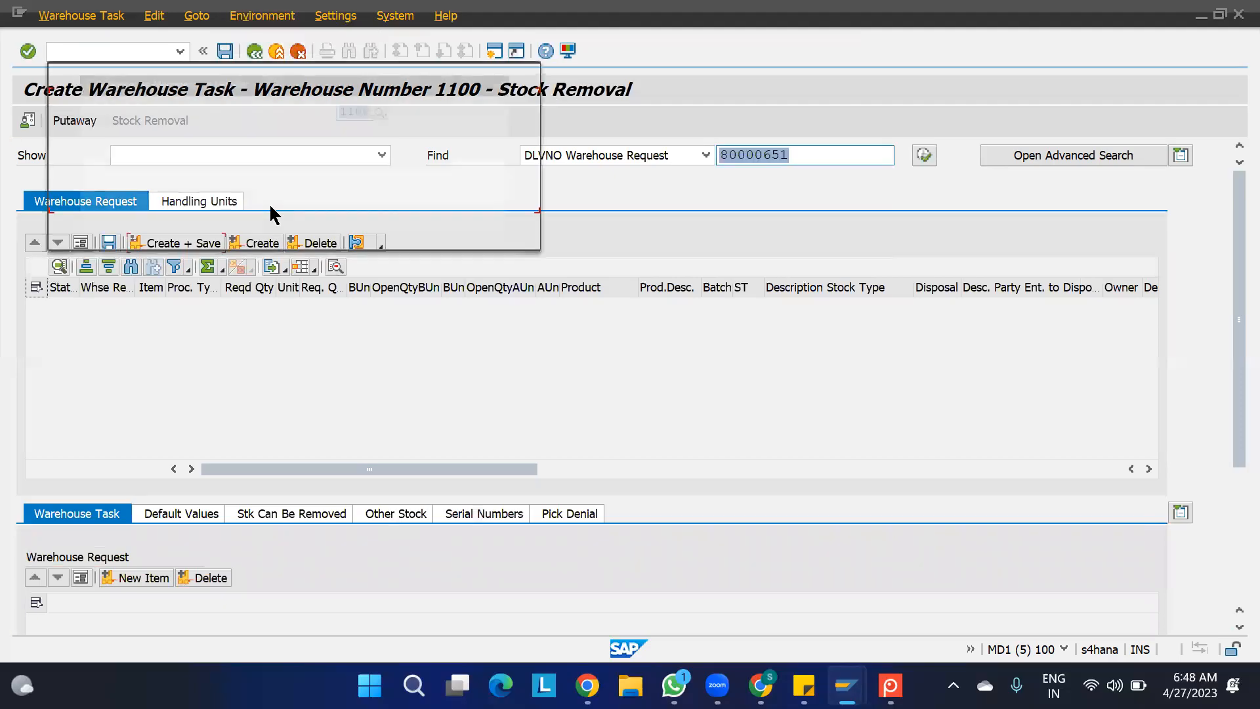
pyautogui.click(377, 129)
pyautogui.write('SAP')
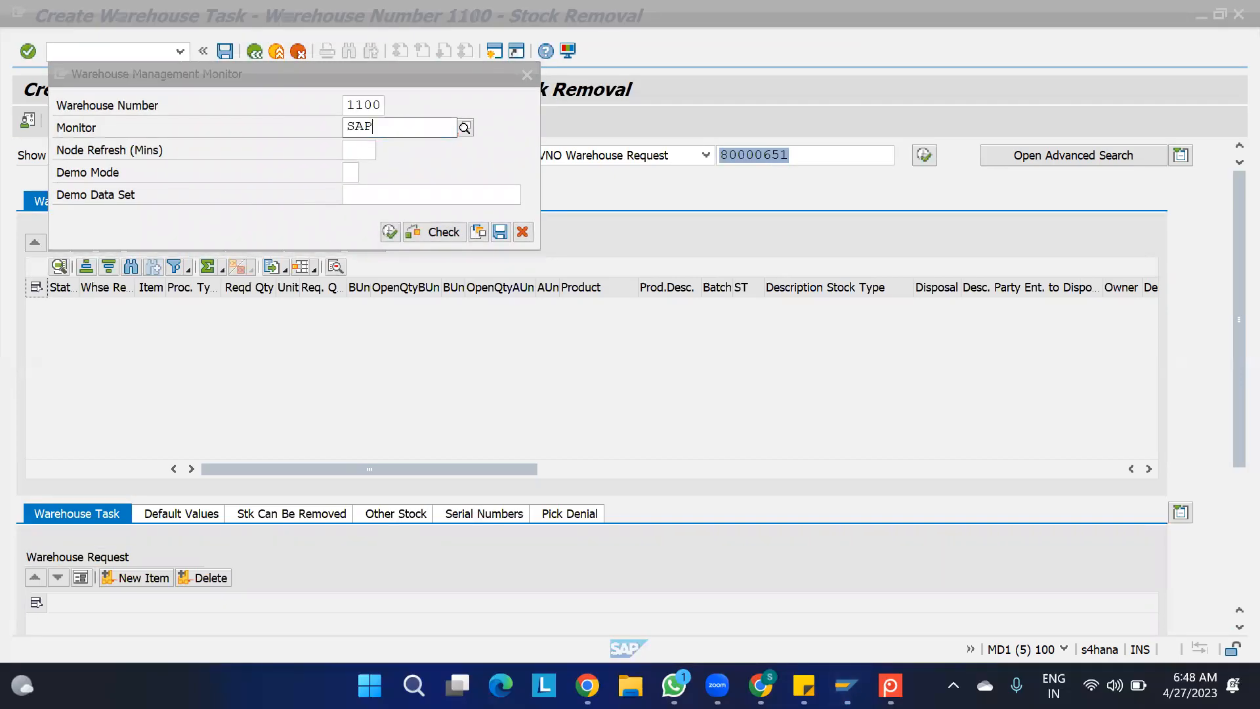
pyautogui.click(390, 233)
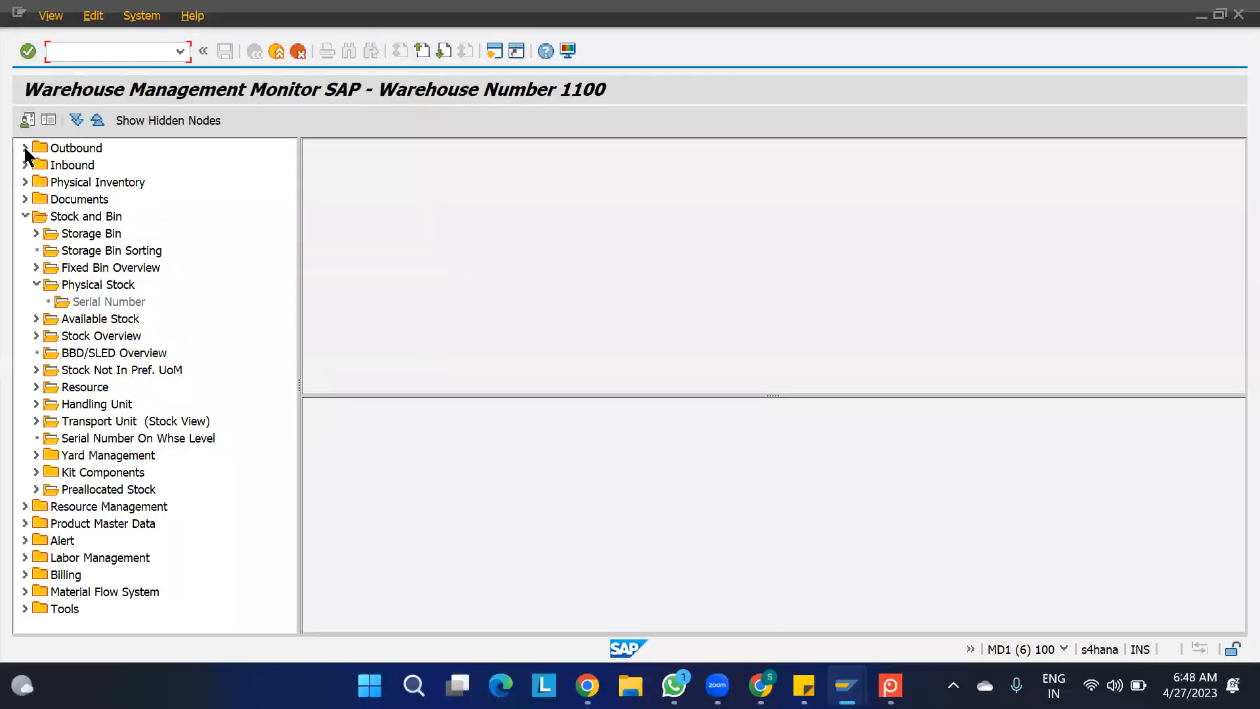
# - List the outbound delivery order's warehouse tasks in the monitor, using the copied warehouse request number as selection
pyautogui.click(24, 147)
pyautogui.click(30, 162)
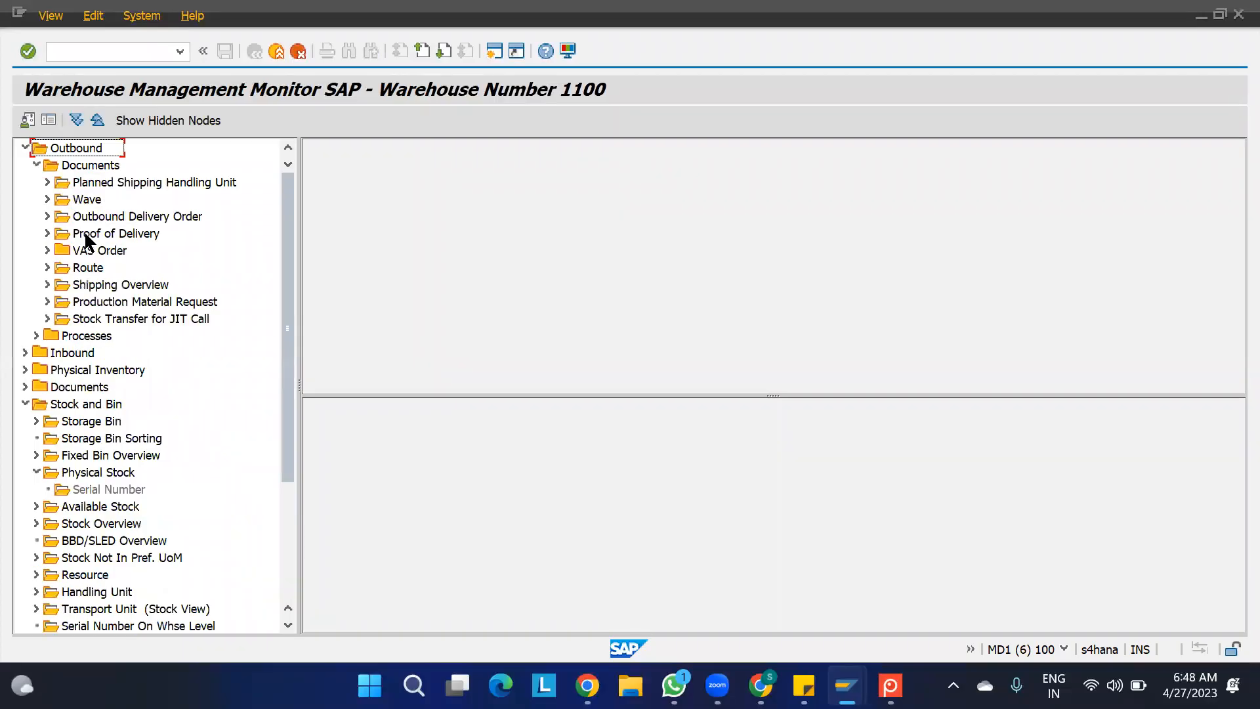
pyautogui.click(46, 216)
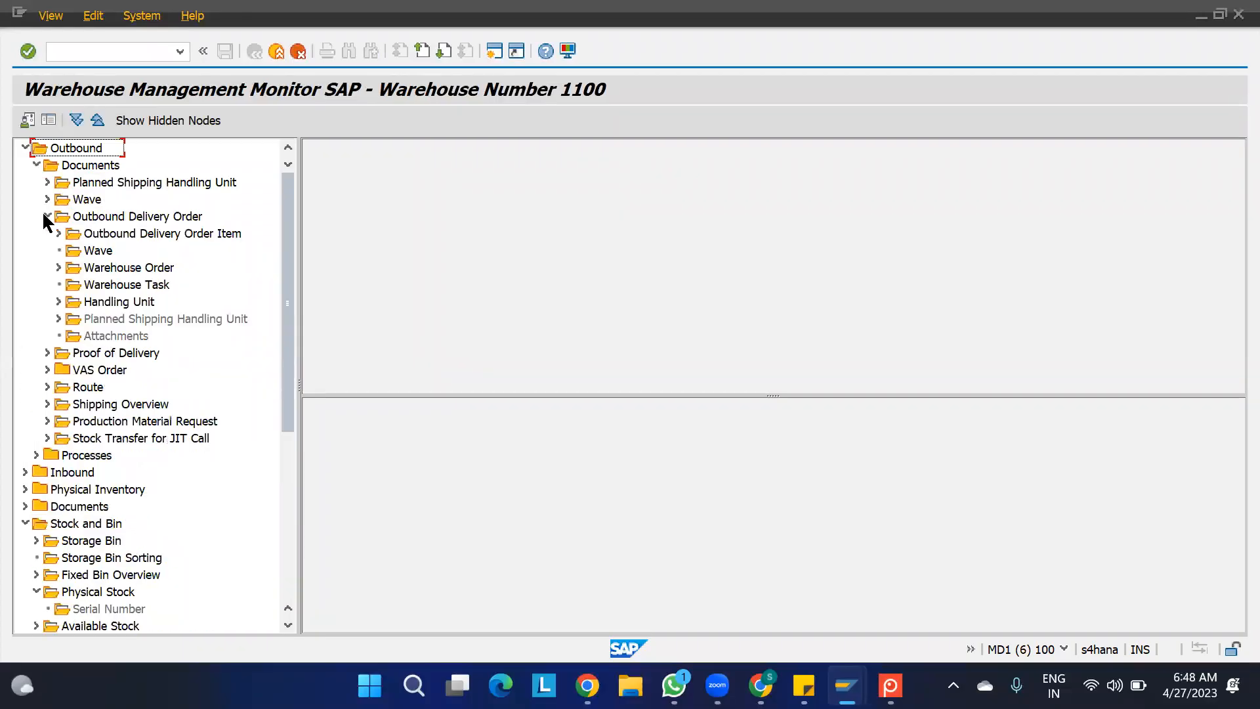
pyautogui.doubleClick(146, 285)
pyautogui.hotkey('ctrl', 'v')
pyautogui.click(983, 645)
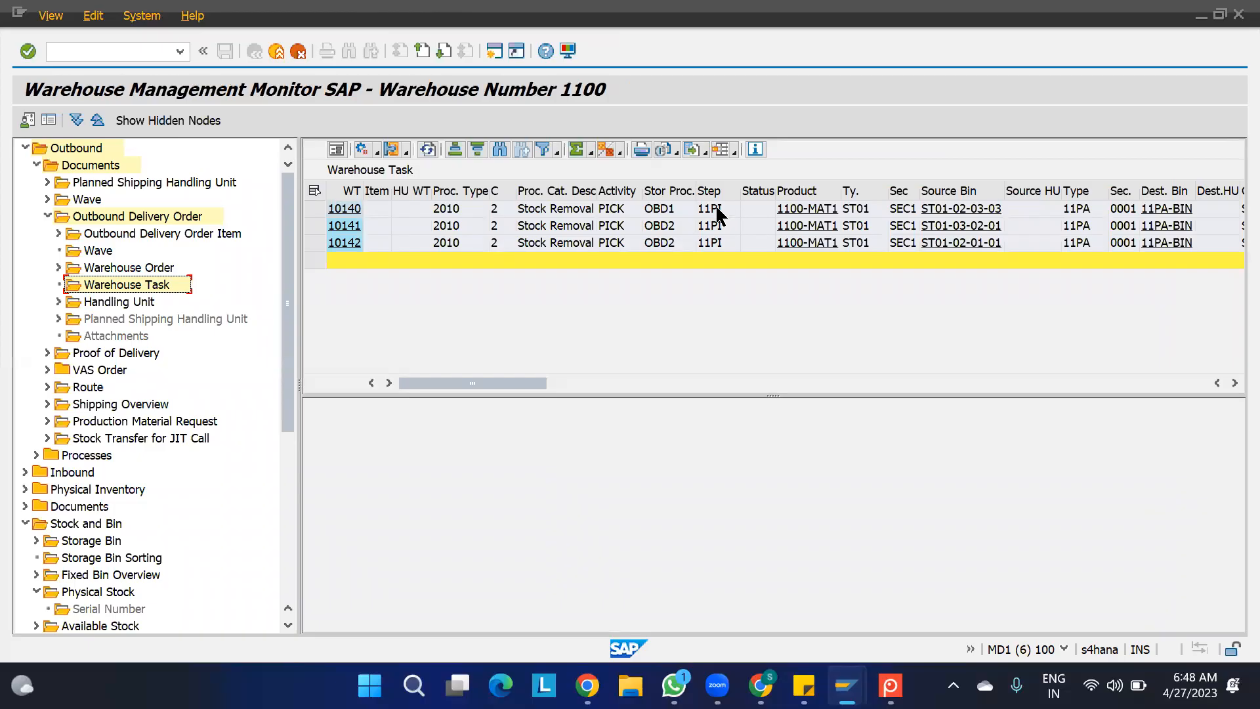
# - Confirm in the background the OBD1 pick task from source bin ST01-02-03-03
pyautogui.click(856, 213)
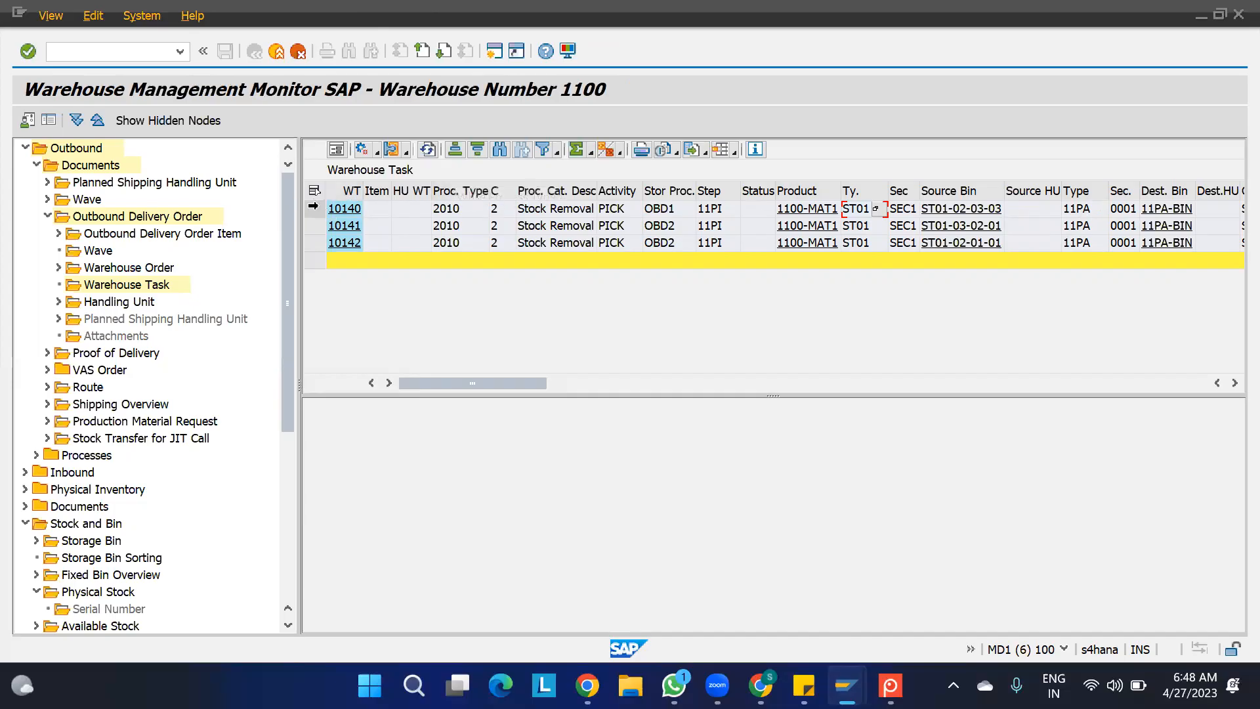
pyautogui.click(315, 209)
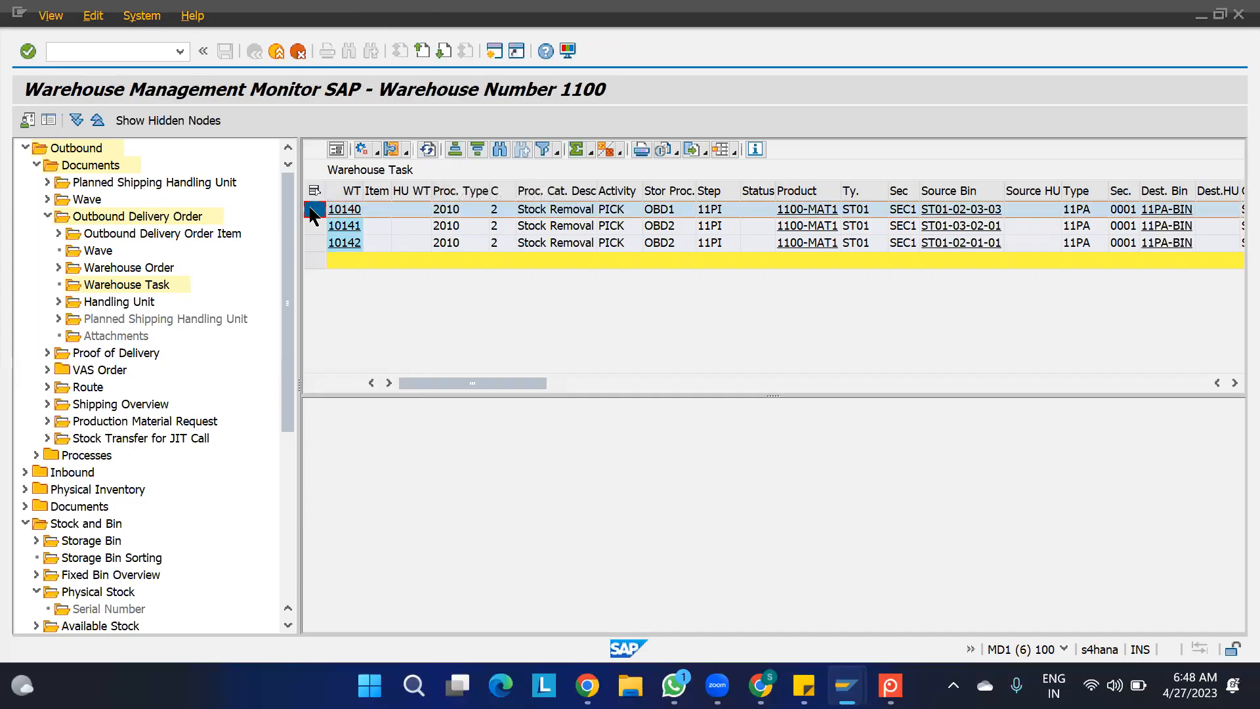
pyautogui.click(377, 150)
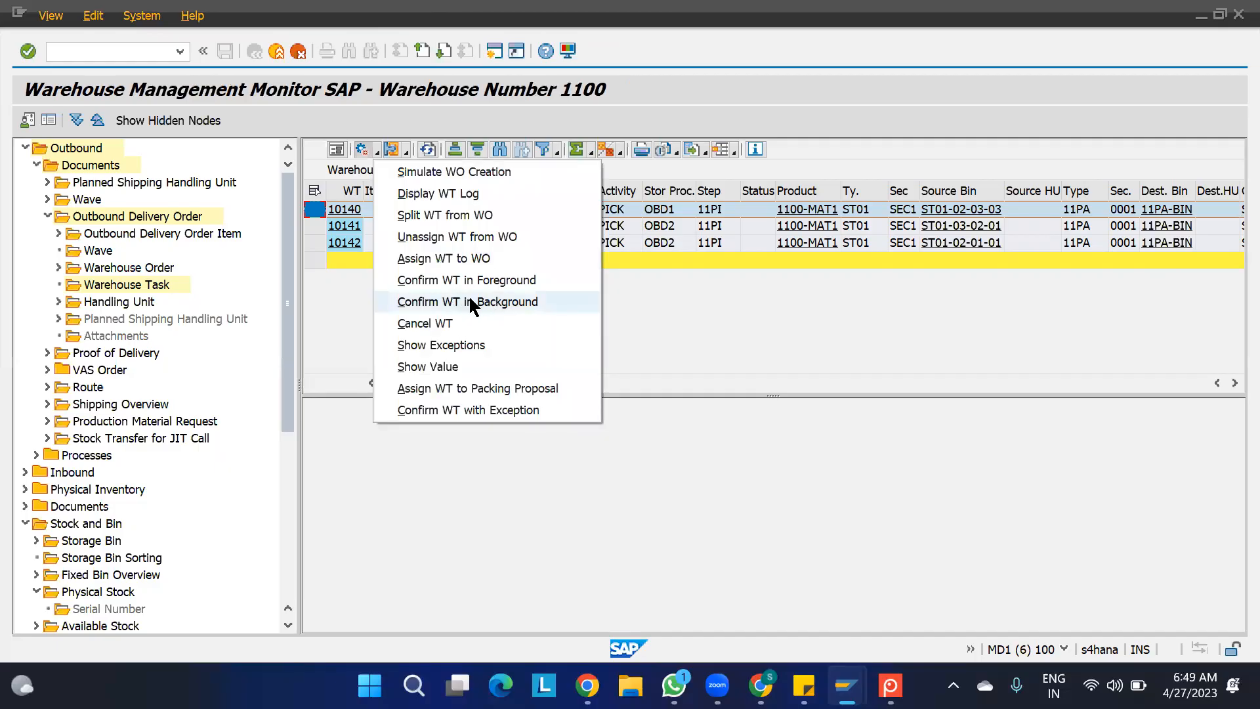
pyautogui.click(491, 303)
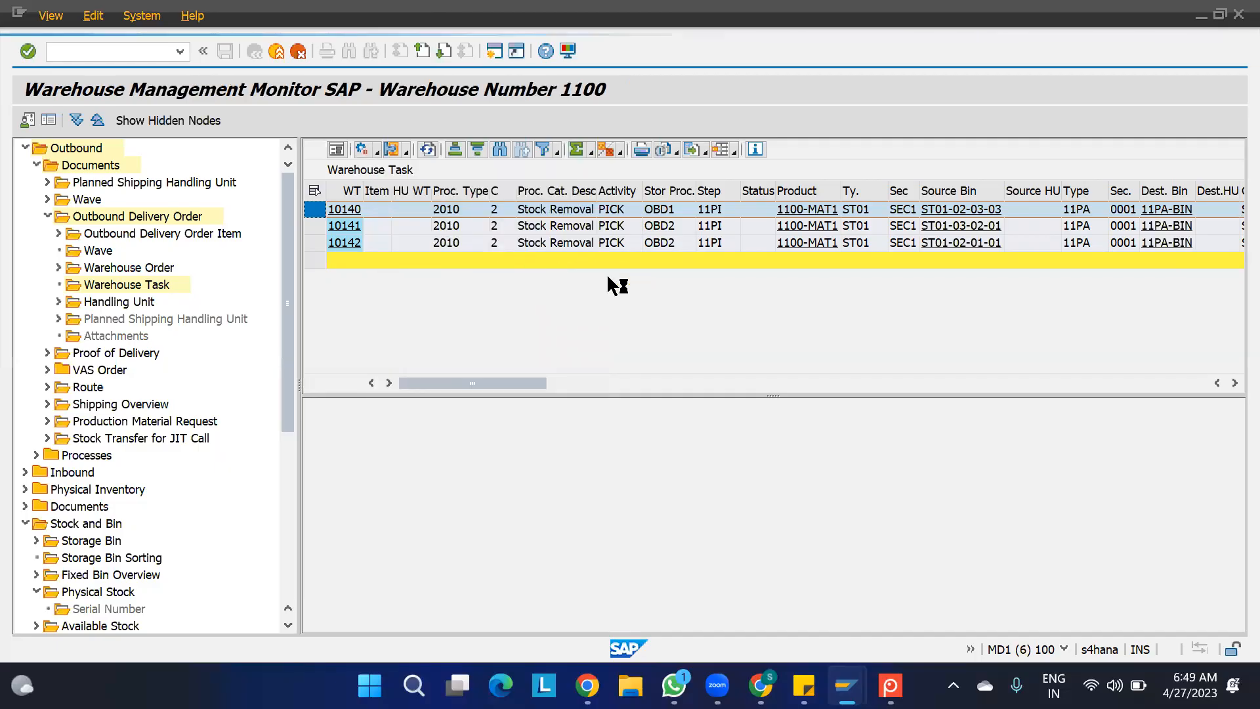
pyautogui.click(540, 448)
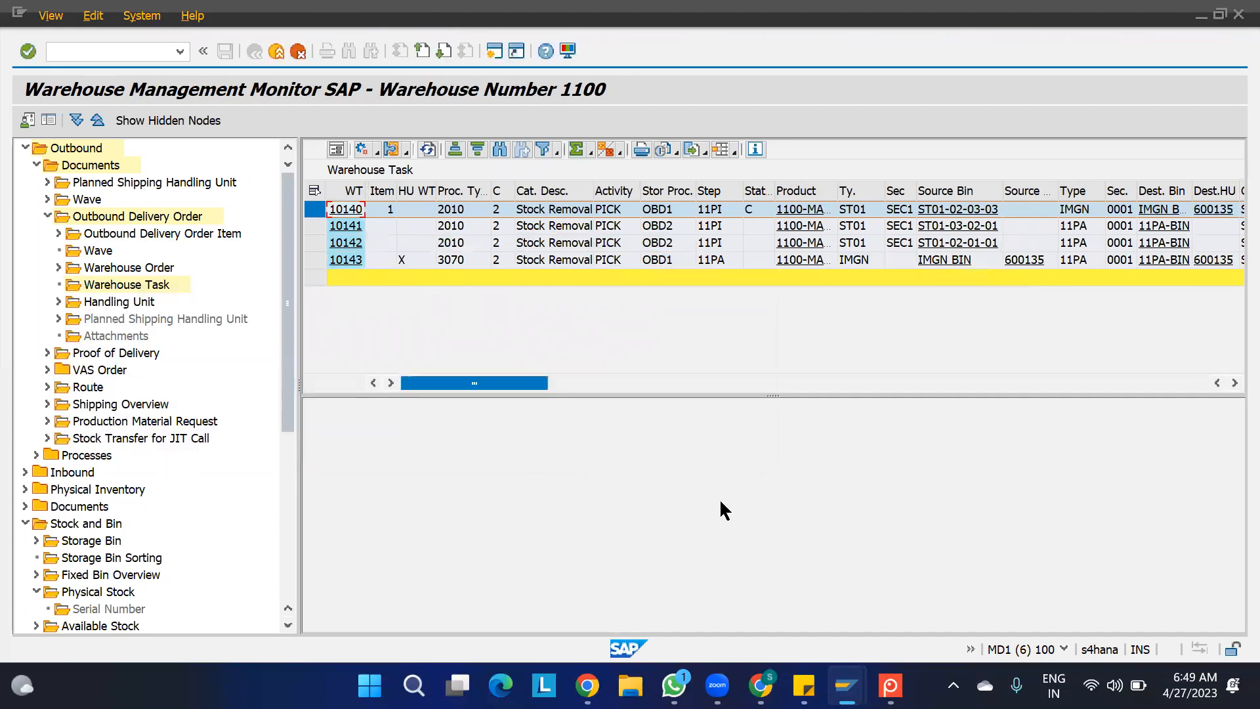
# - Review the pick HU and start bin stage in the Screenpresso process diagram and return to the monitor
pyautogui.moveTo(847, 687)
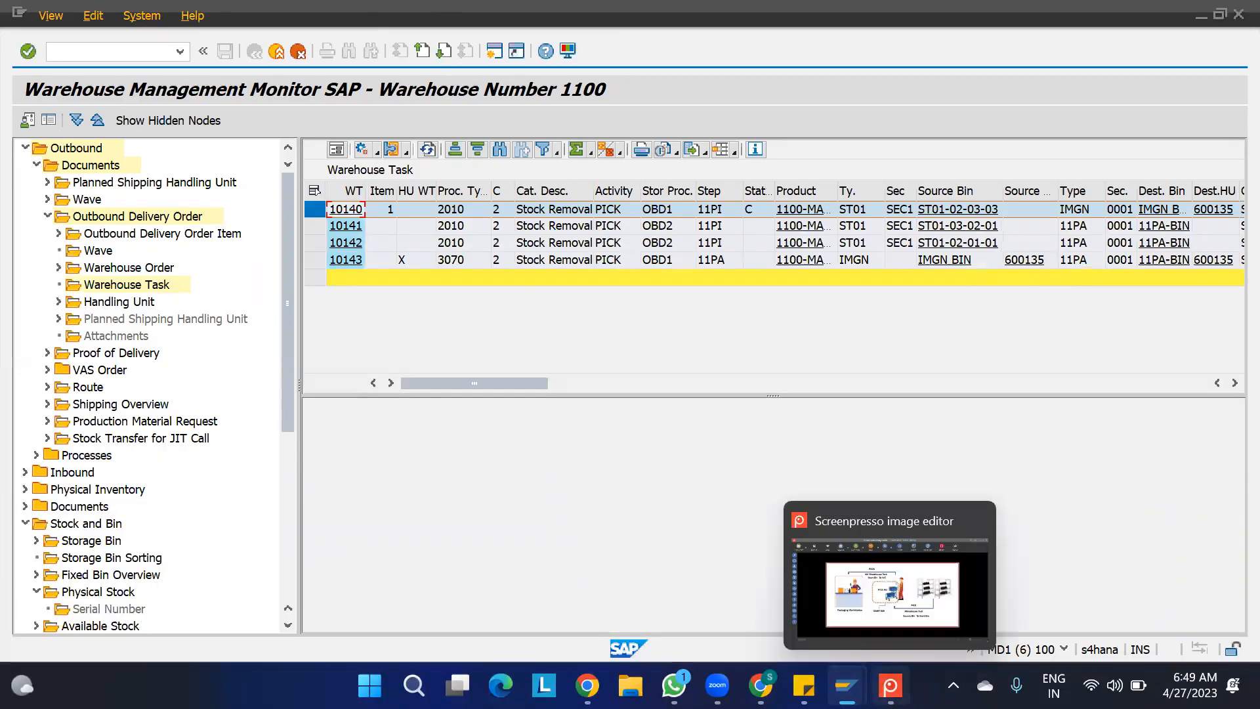
pyautogui.click(890, 686)
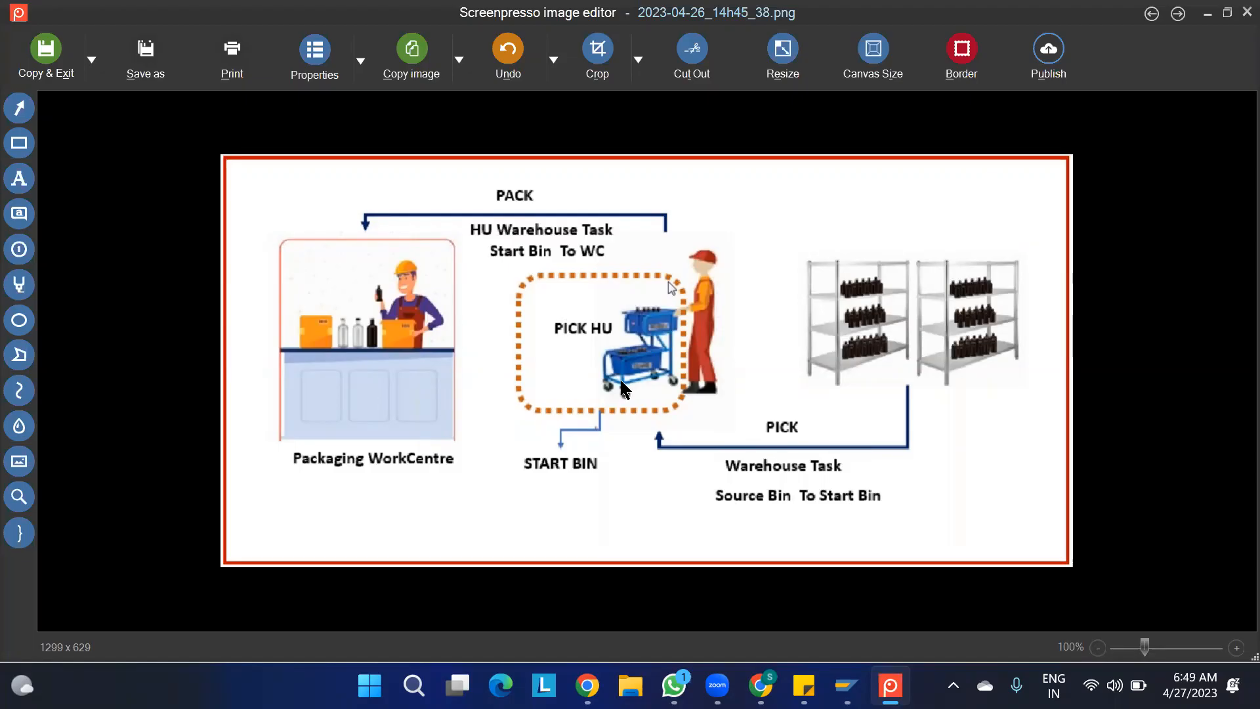
pyautogui.hotkey('alt', 'Tab')
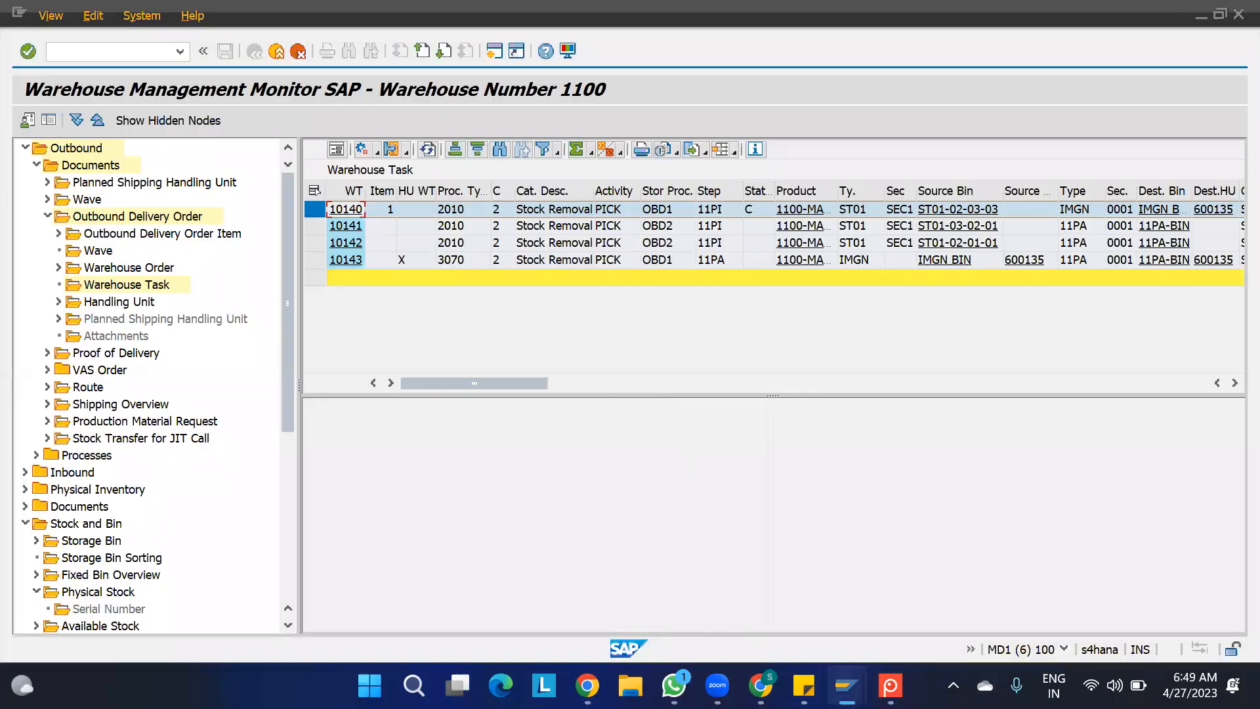
# - Open warehouse task confirmation from the Create Warehouse Task session, check the warehouse orders' status and return to the monitor
pyautogui.moveTo(847, 686)
pyautogui.click(926, 585)
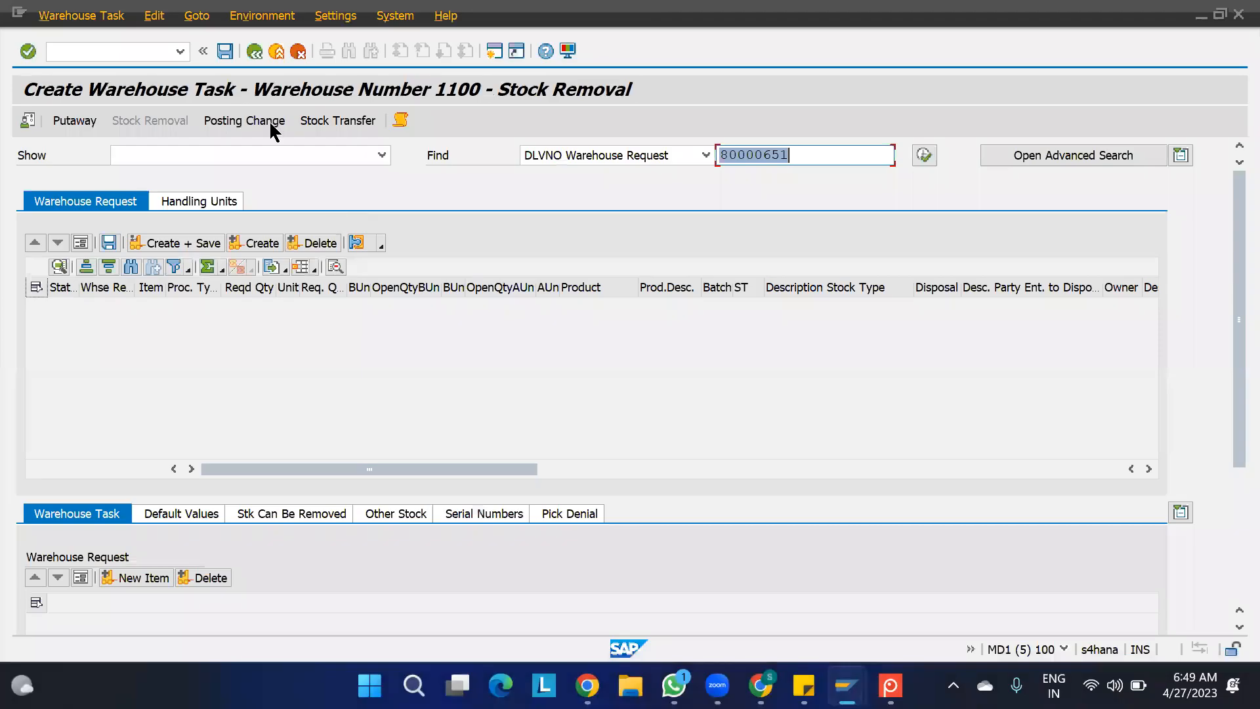
pyautogui.click(76, 16)
pyautogui.click(73, 82)
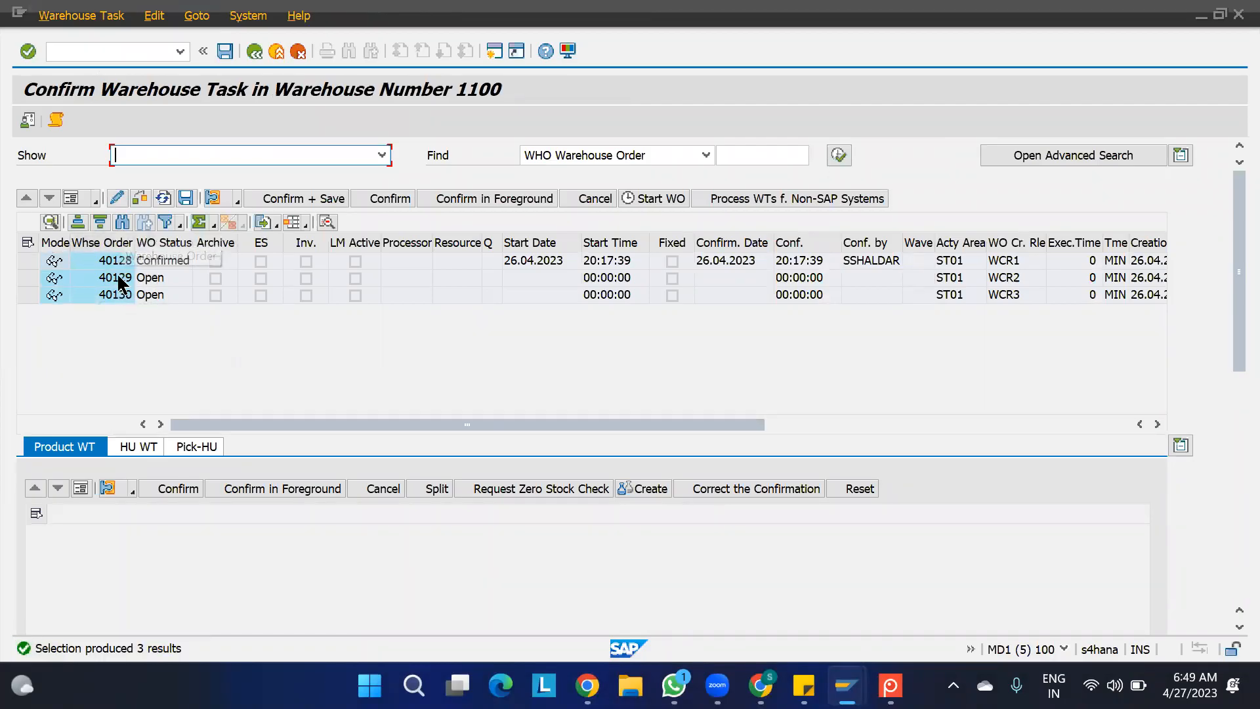
pyautogui.hotkey('alt', 'Tab')
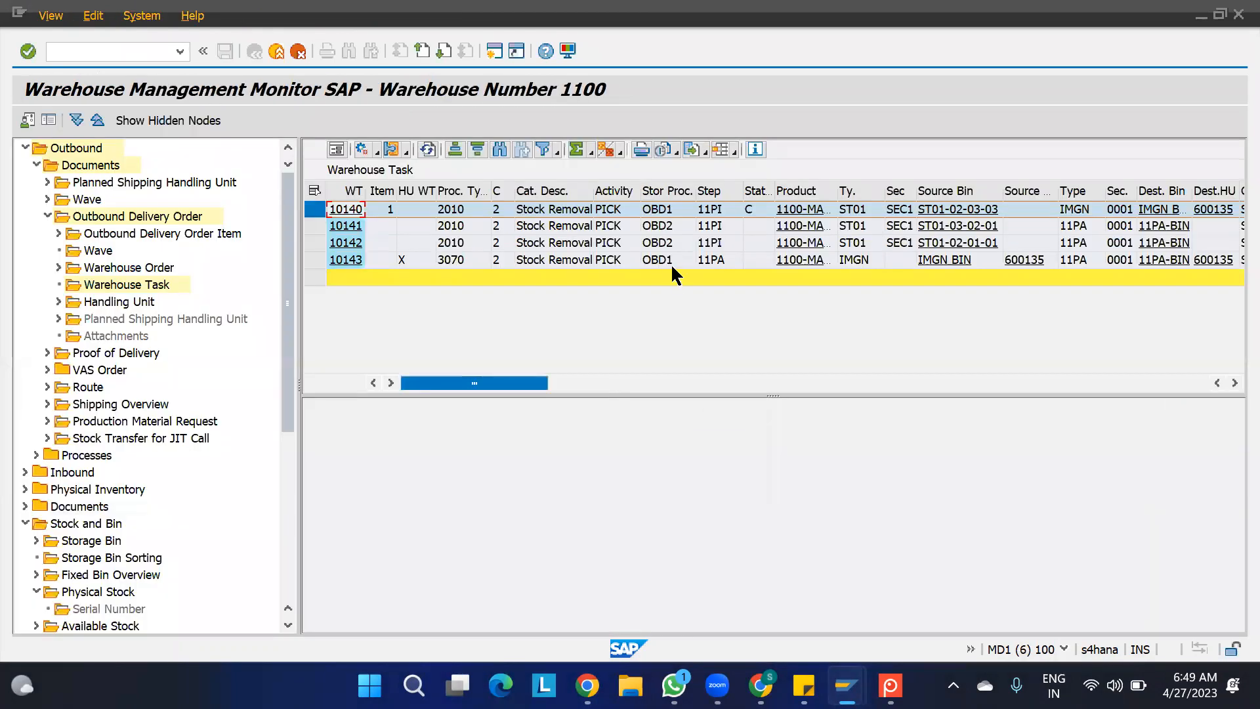
# - Compare the HU warehouse task's HU indicator, source type and destination type with the PACK stage of the Screenpresso diagram
pyautogui.moveTo(891, 686)
pyautogui.click(877, 598)
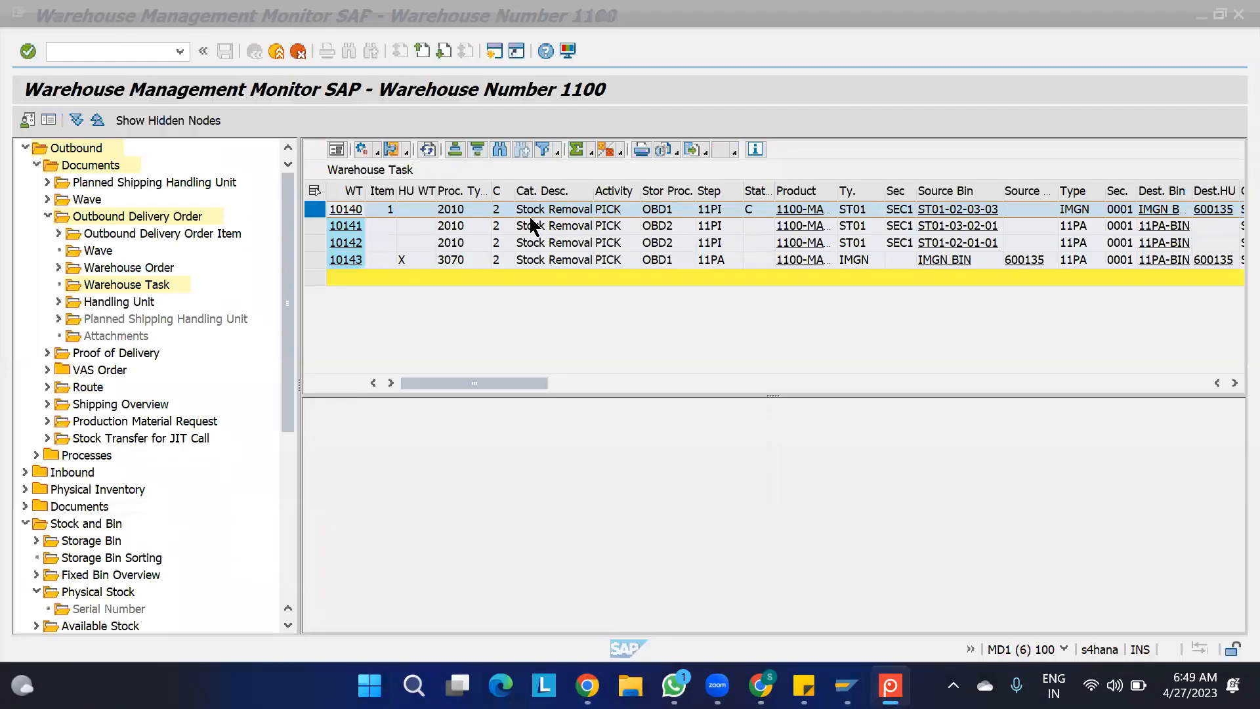
pyautogui.click(531, 224)
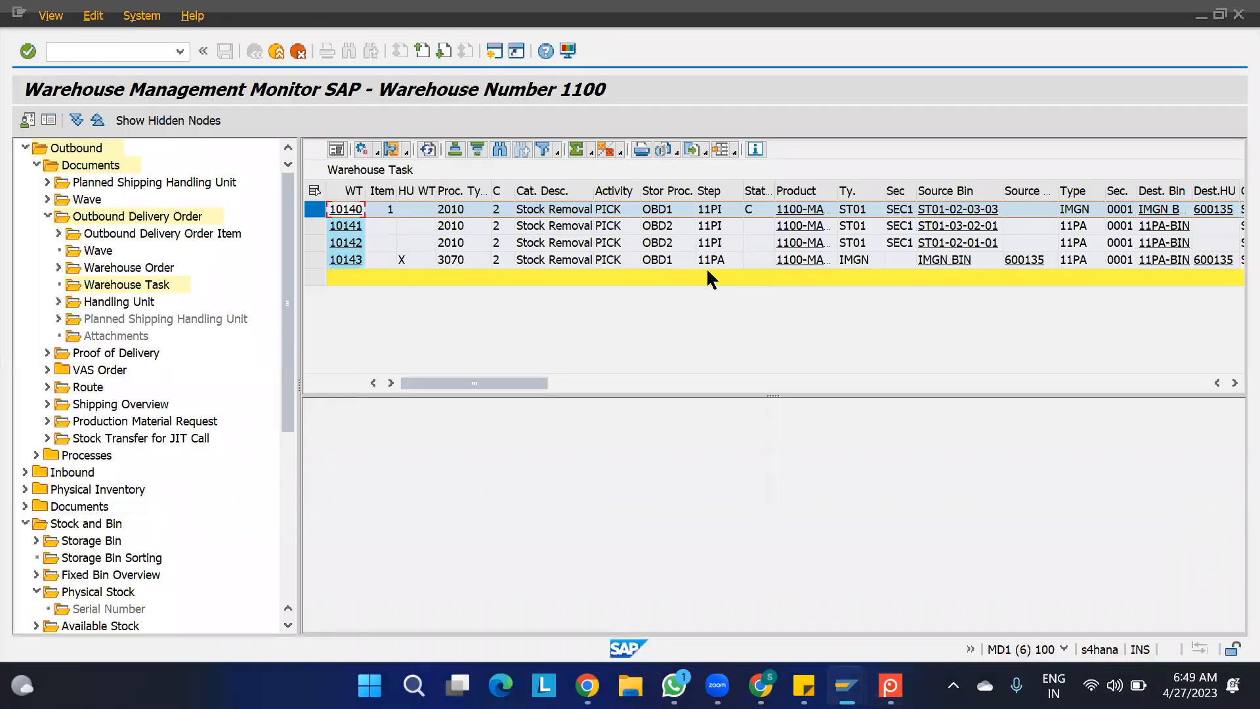
pyautogui.click(855, 260)
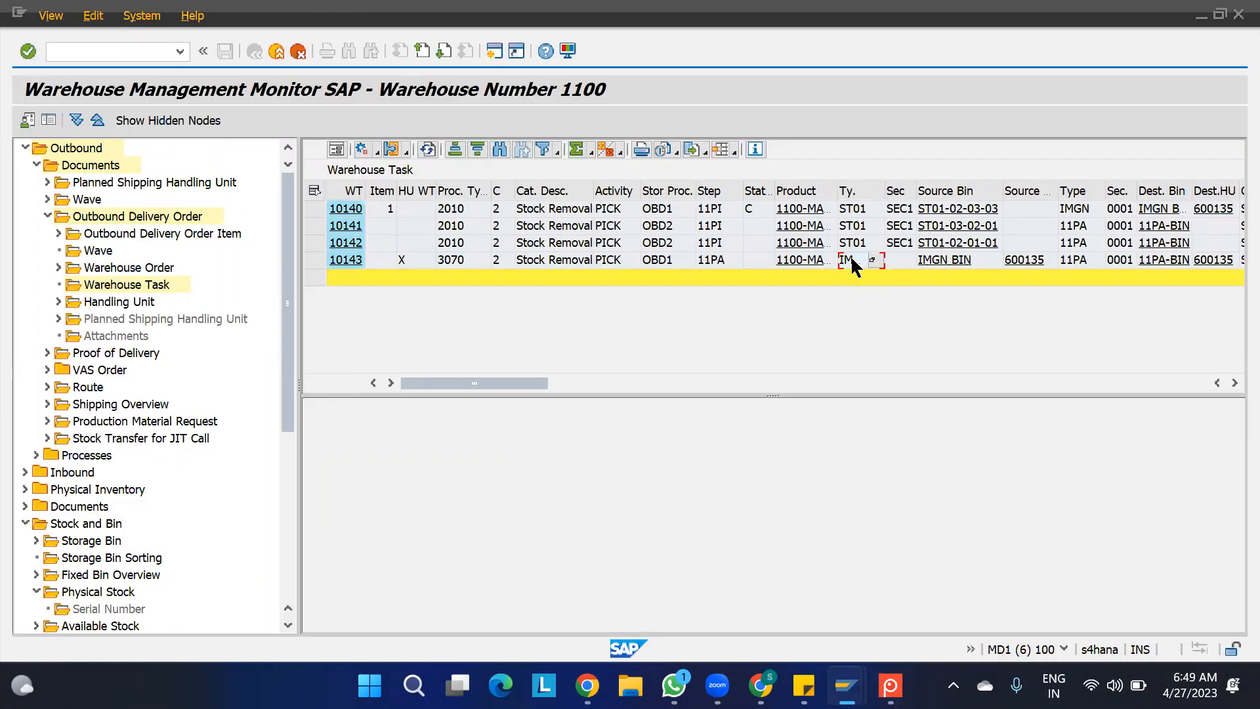
pyautogui.click(1082, 263)
pyautogui.click(414, 264)
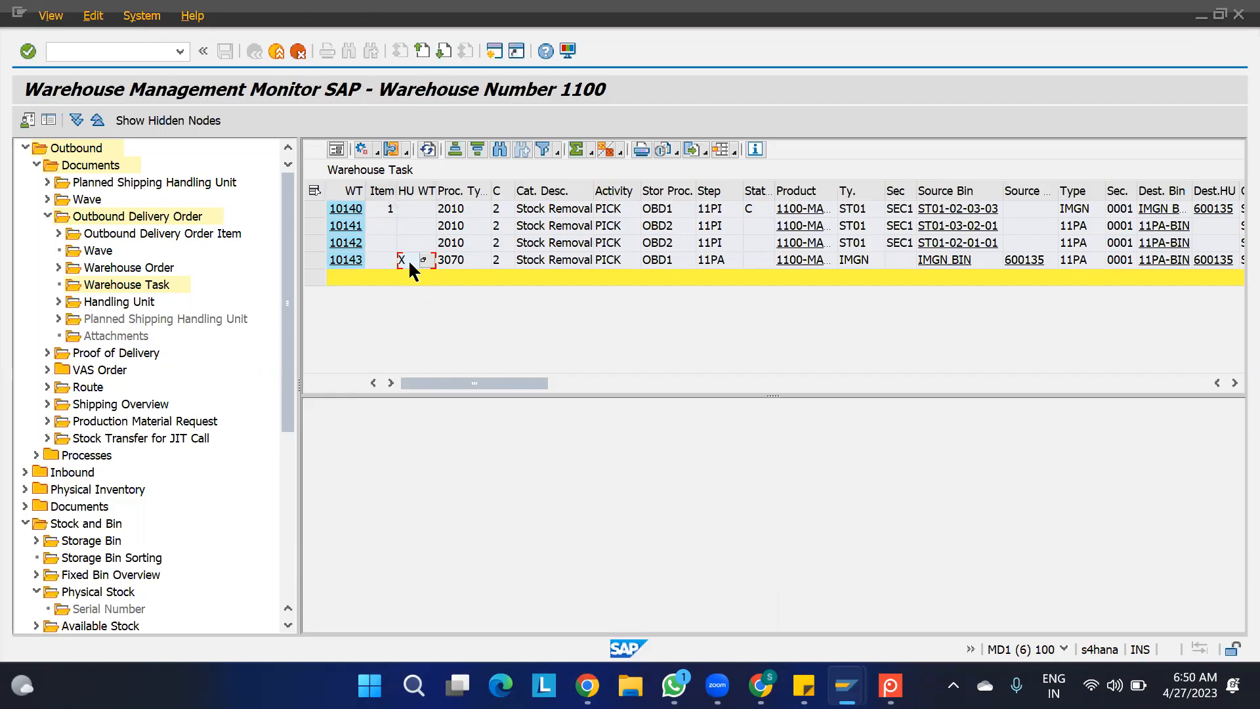
pyautogui.click(882, 676)
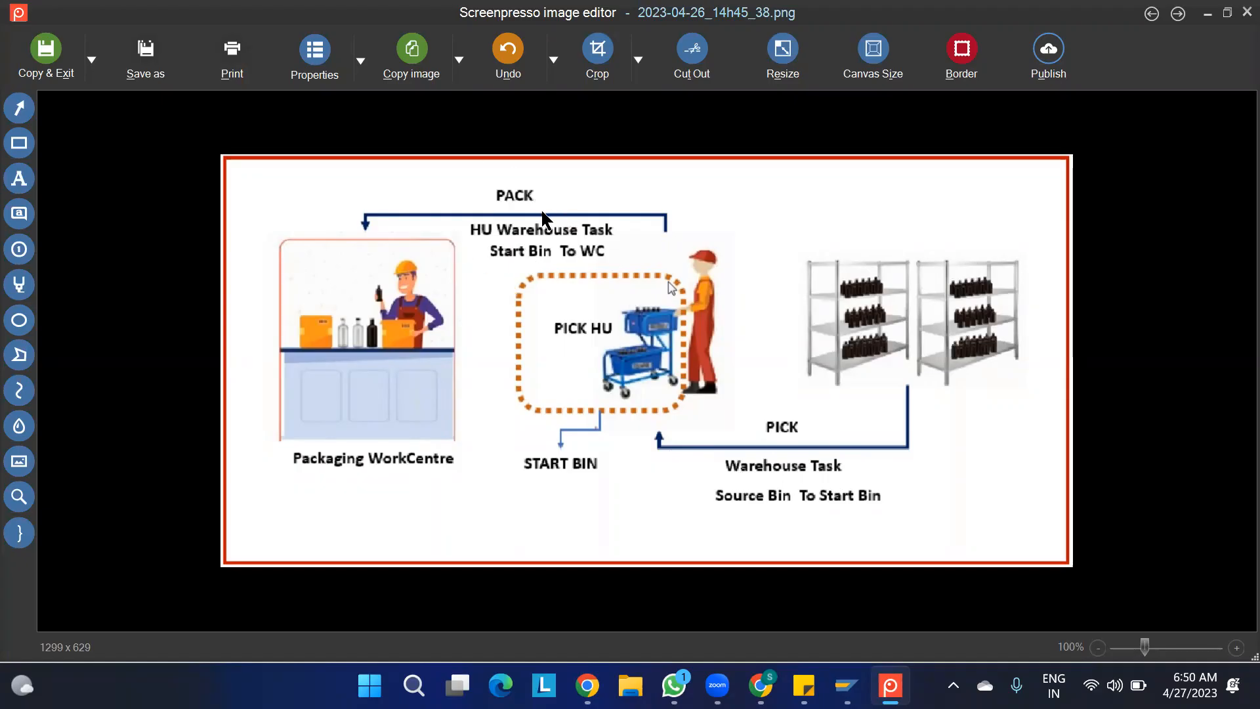
pyautogui.hotkey('alt', 'Tab')
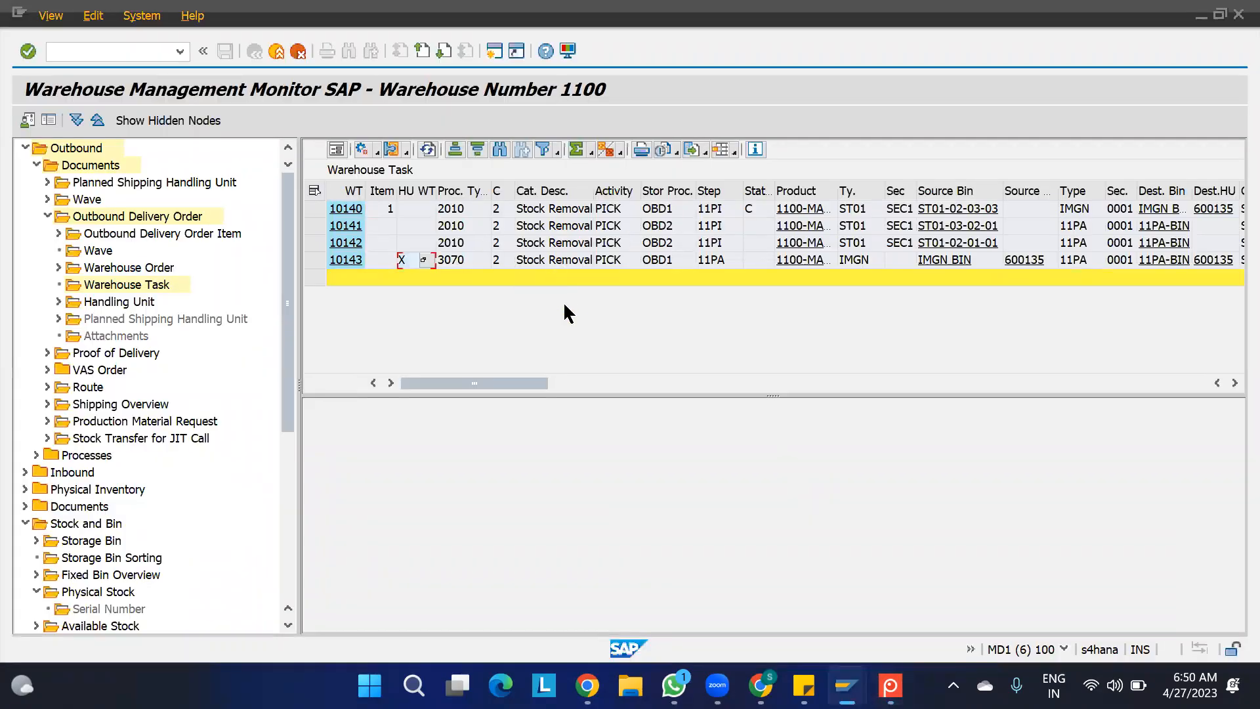
pyautogui.click(861, 257)
pyautogui.click(1080, 261)
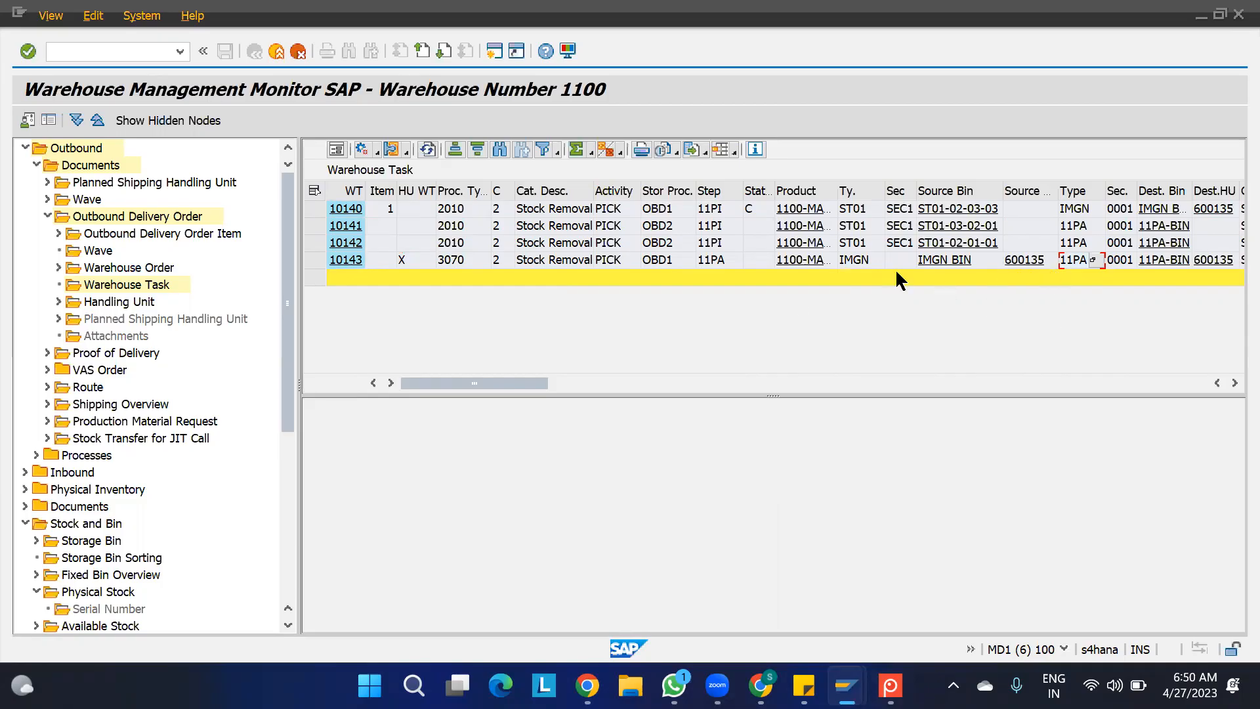
# - Confirm in the background the HU warehouse task from IMGN BIN to 11PA-BIN and close the log
pyautogui.click(315, 260)
pyautogui.click(379, 152)
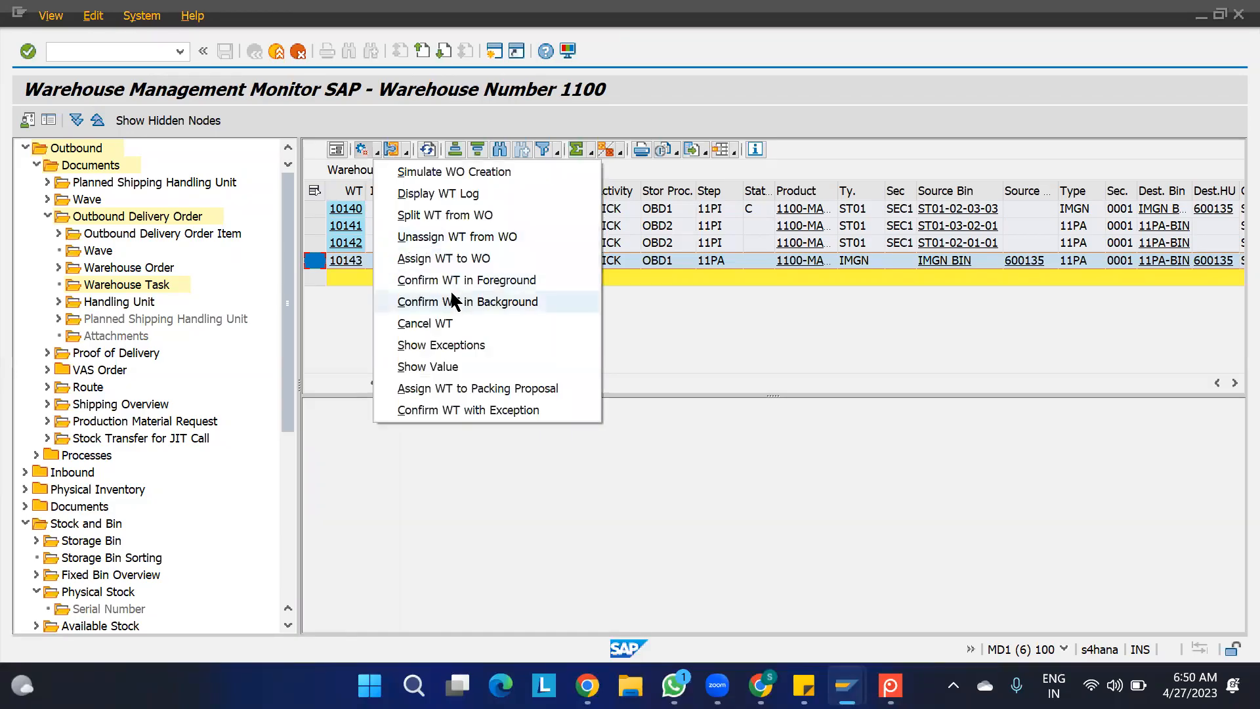
pyautogui.click(451, 293)
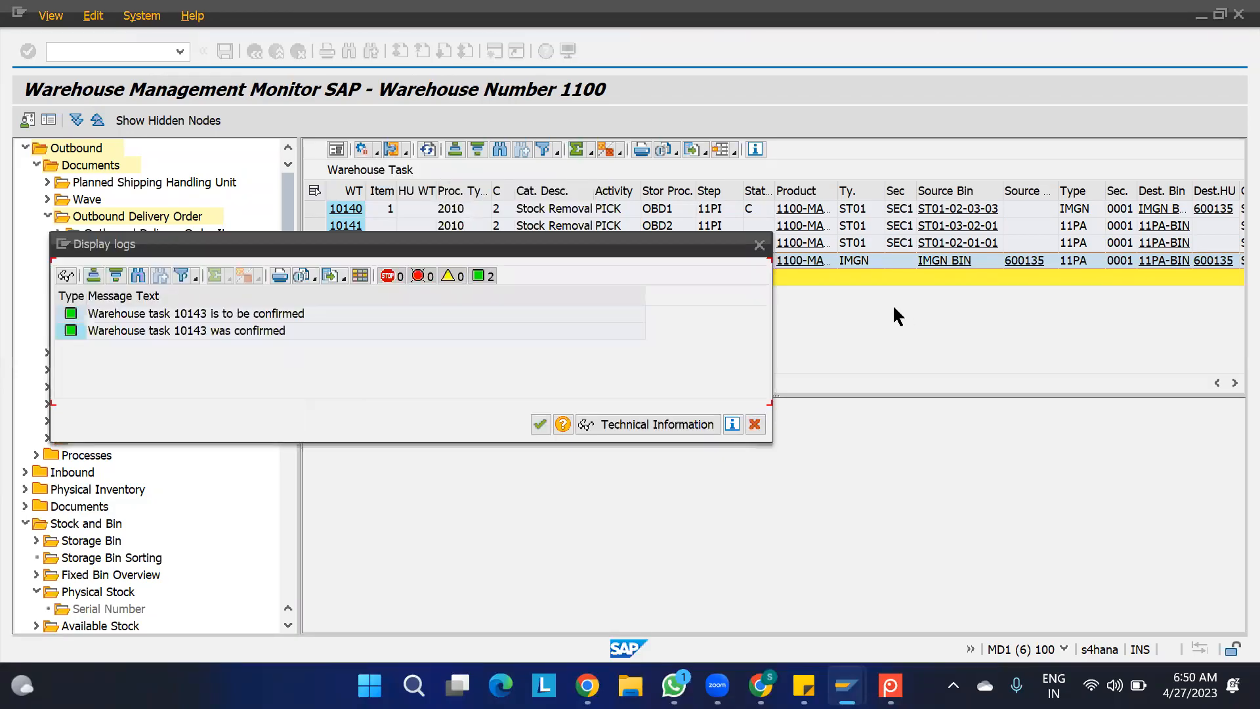
pyautogui.click(533, 424)
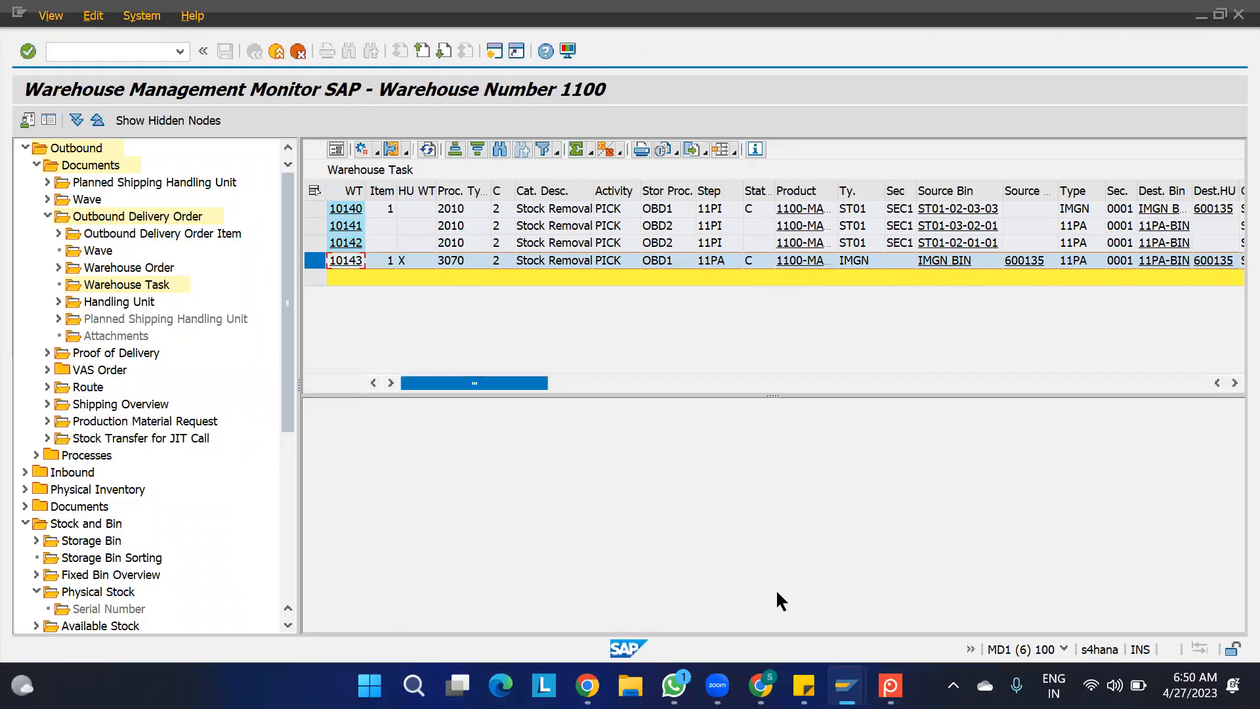
# - Review the full pick and pack flow in the Screenpresso diagram and return to the task list in the monitor
pyautogui.moveTo(847, 686)
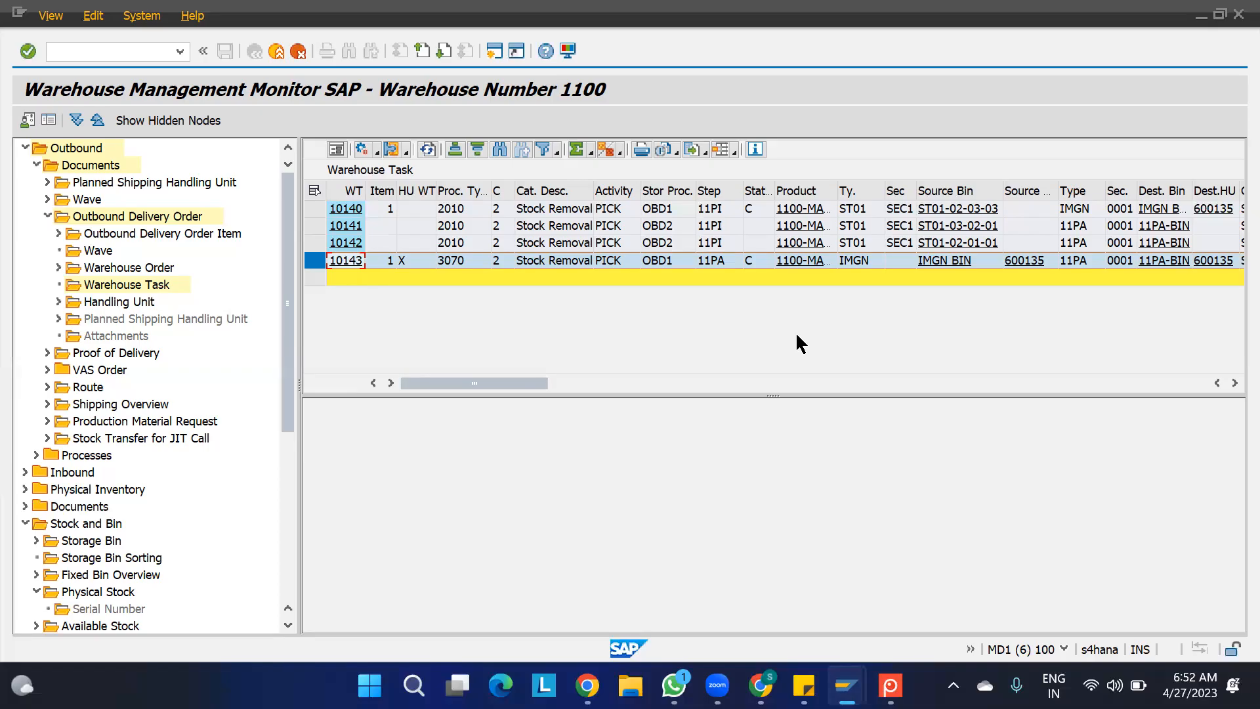
pyautogui.click(891, 686)
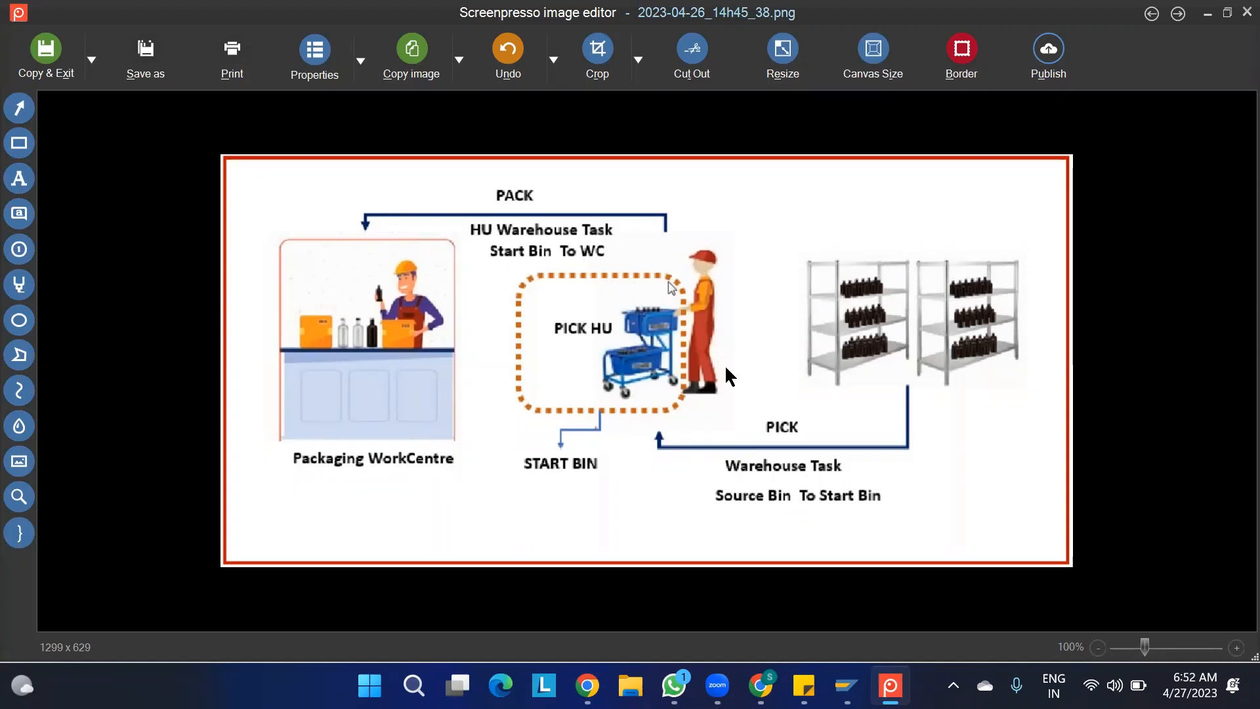
pyautogui.click(890, 686)
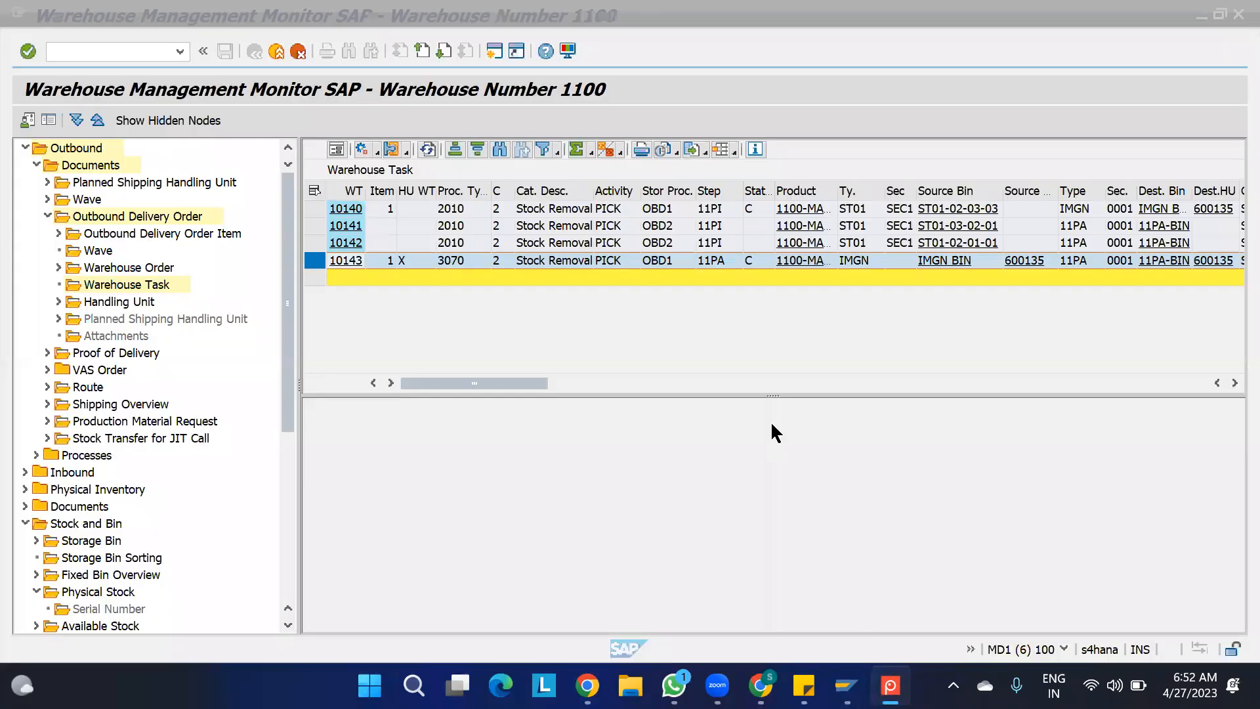
pyautogui.click(963, 264)
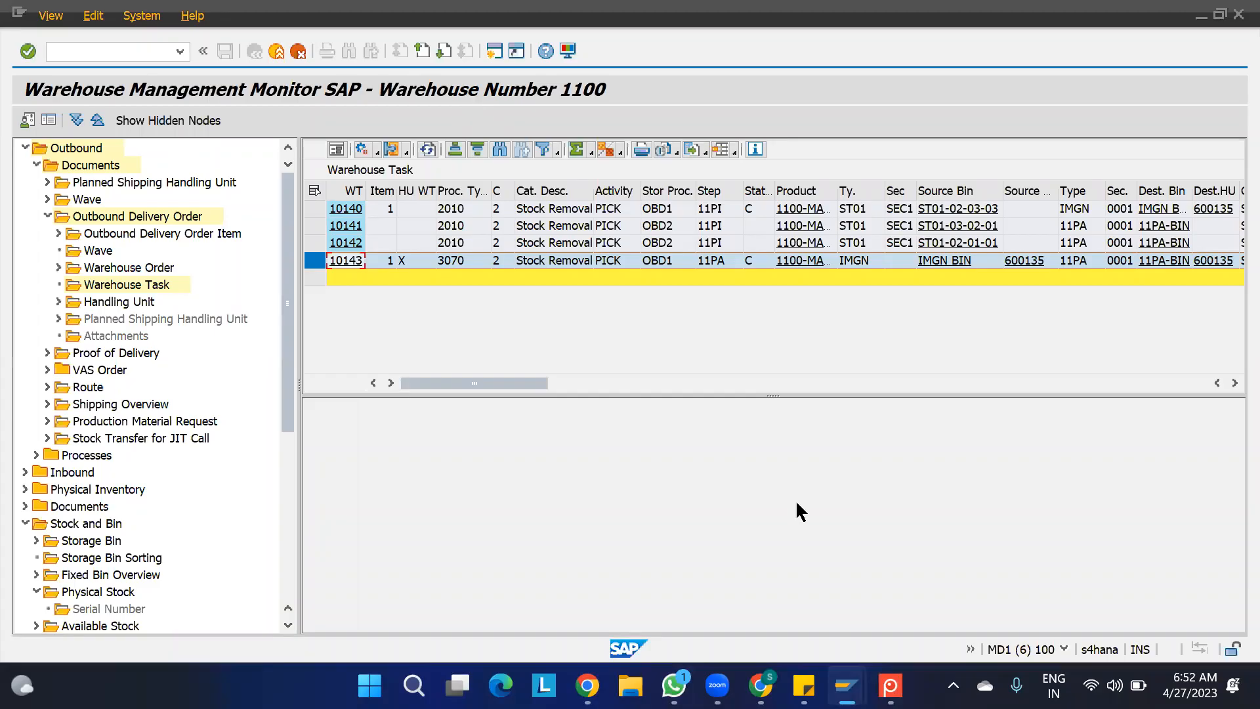
# - Leave storage bin creation in its session and start the packing work center transaction /SCWM/PACK there
pyautogui.click(847, 686)
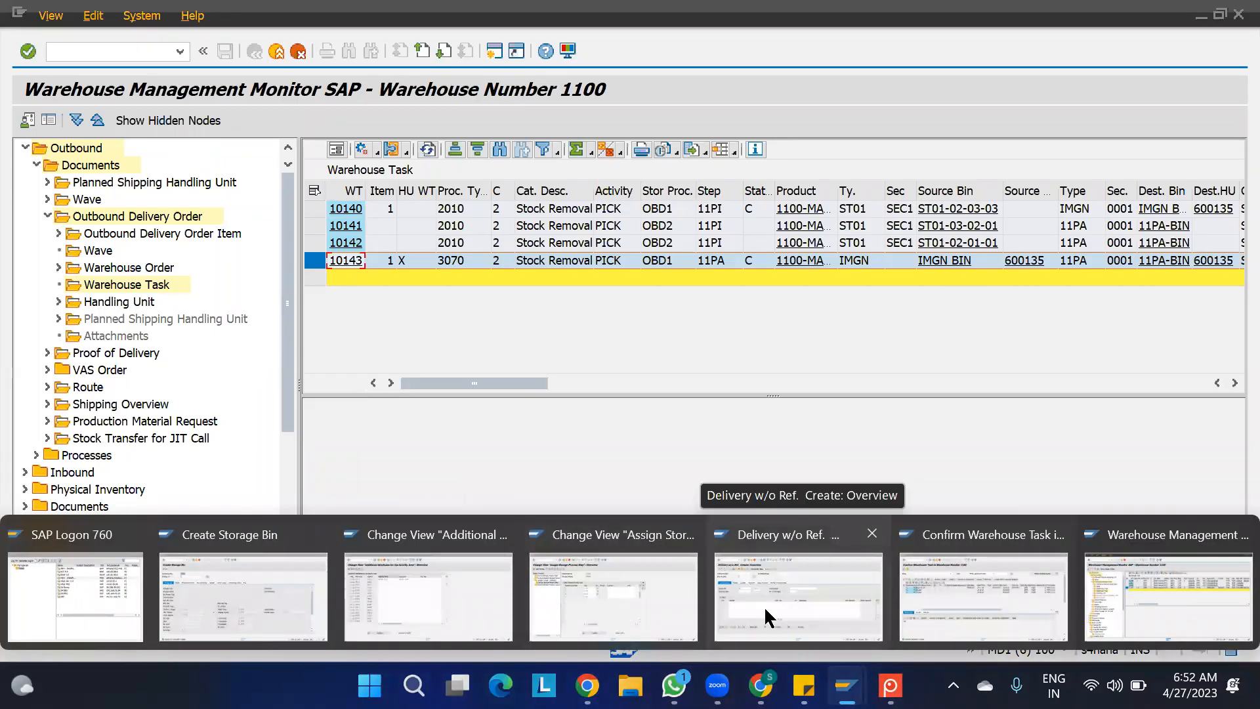
pyautogui.click(257, 586)
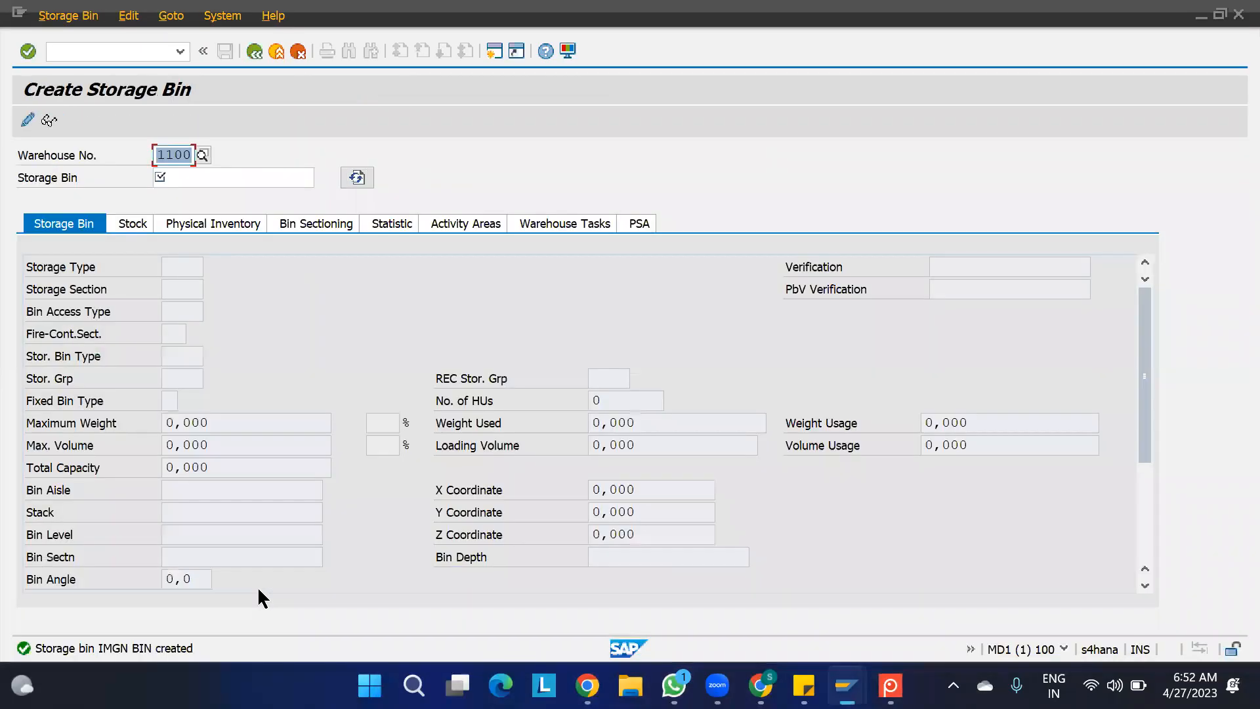
pyautogui.press('F3')
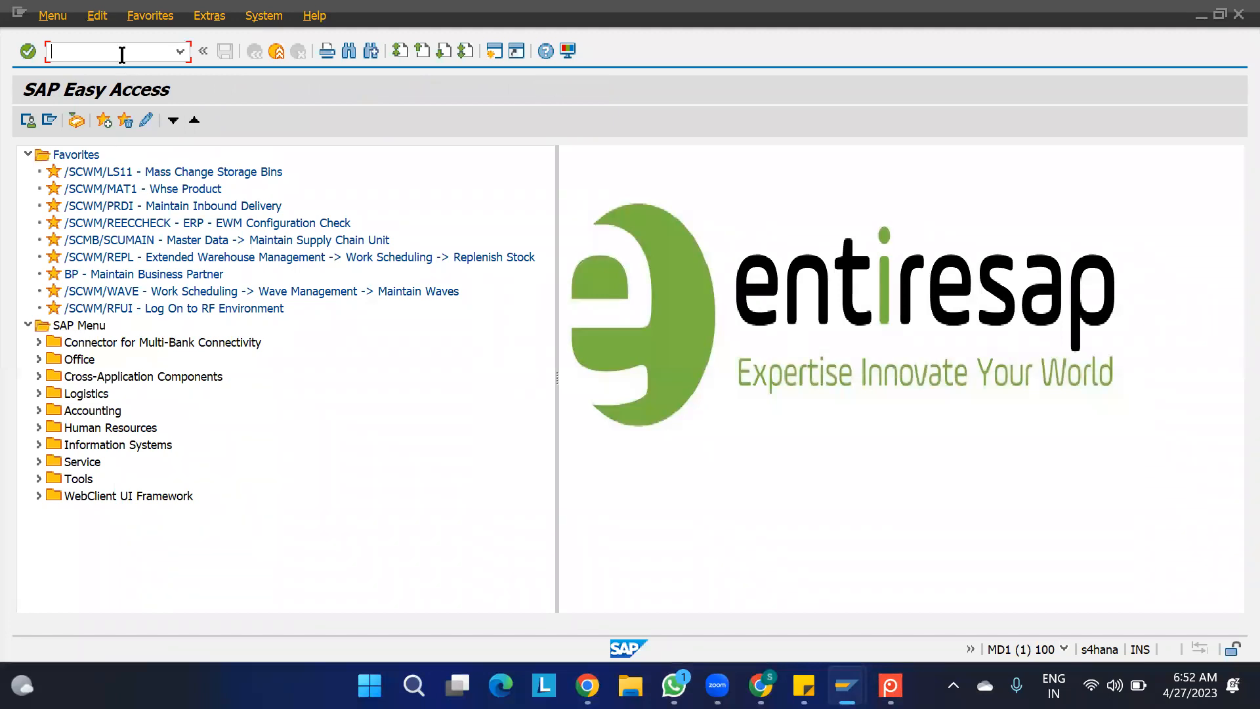
pyautogui.write('/N/SCWM/PACK')
pyautogui.press('BackSpace')
pyautogui.write('K')
pyautogui.press('Return')
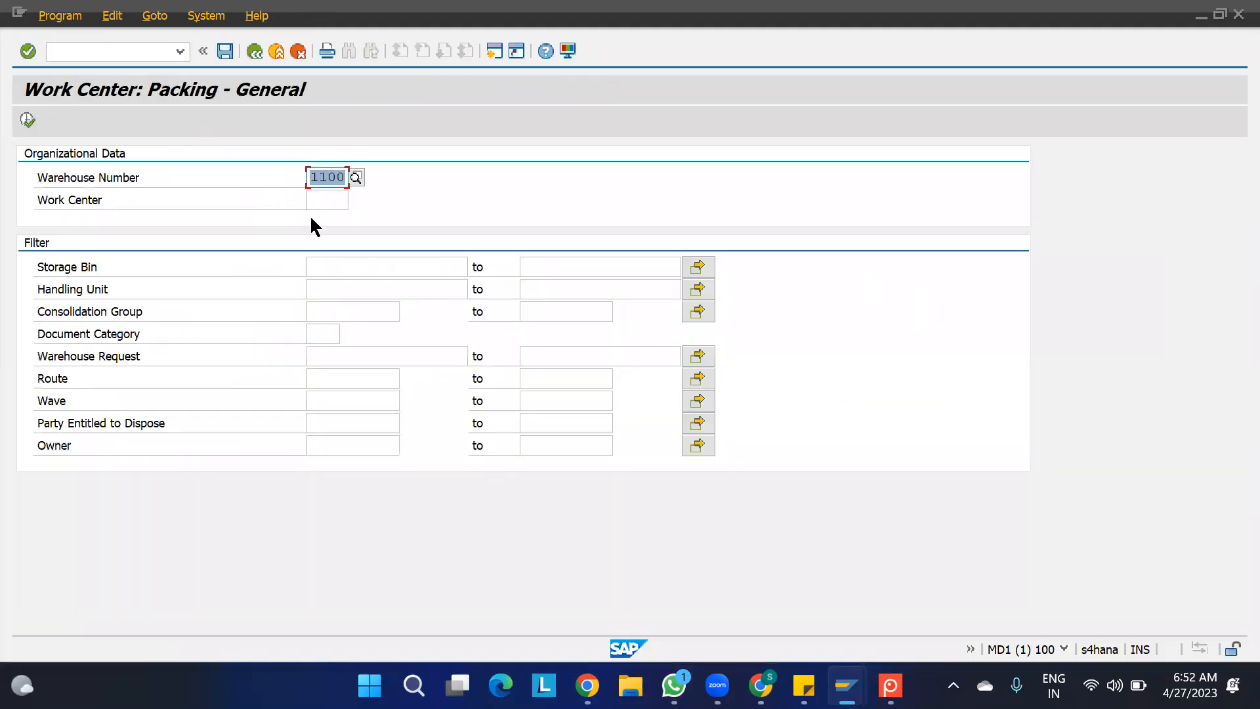
# - Open the packing work center 11PA in warehouse 1100 without any filters
pyautogui.click(323, 200)
pyautogui.click(355, 200)
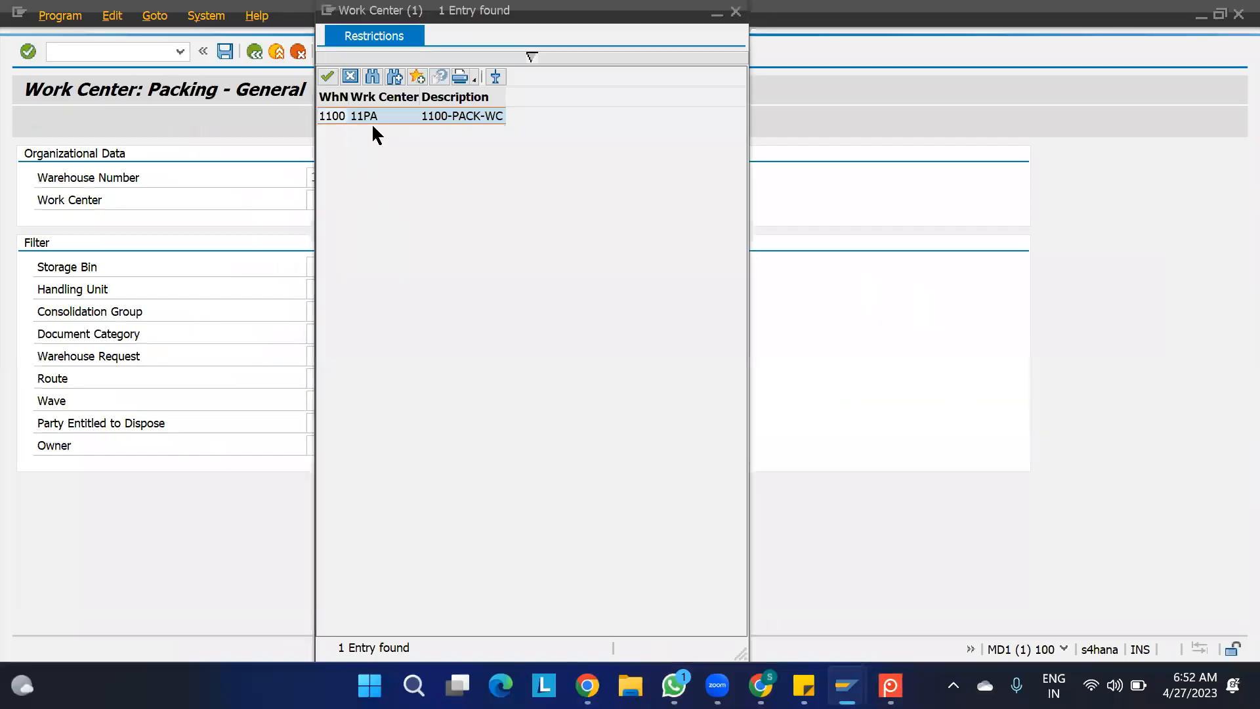
pyautogui.doubleClick(382, 117)
pyautogui.click(27, 119)
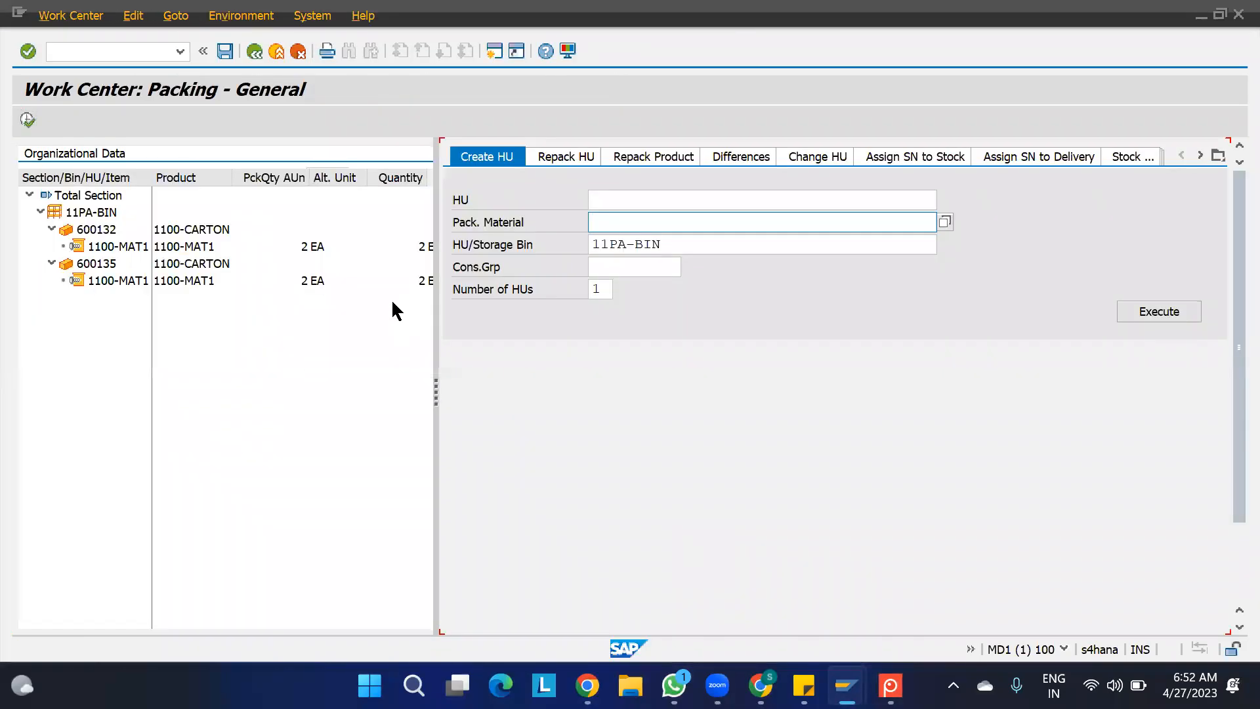
# - Check the picked HU against the monitor's task list and complete the packing process step for HU 600135 in 11PA-BIN
pyautogui.click(99, 264)
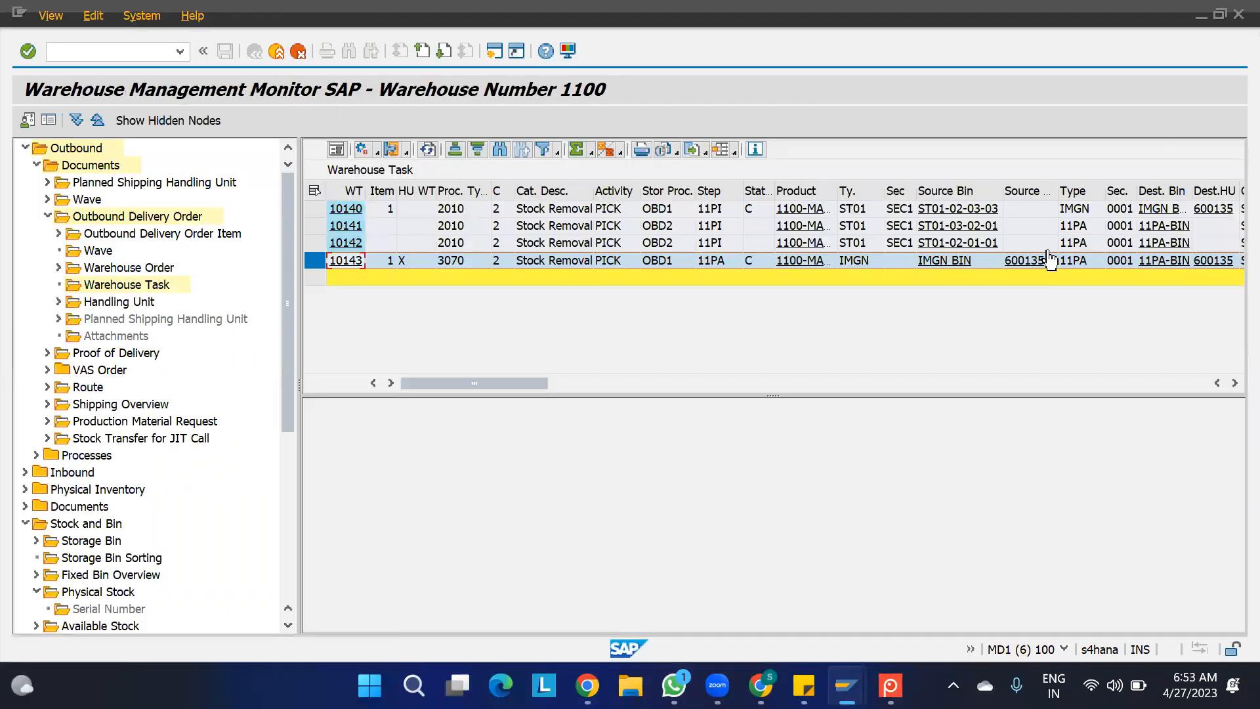
pyautogui.hotkey('alt', 'Tab')
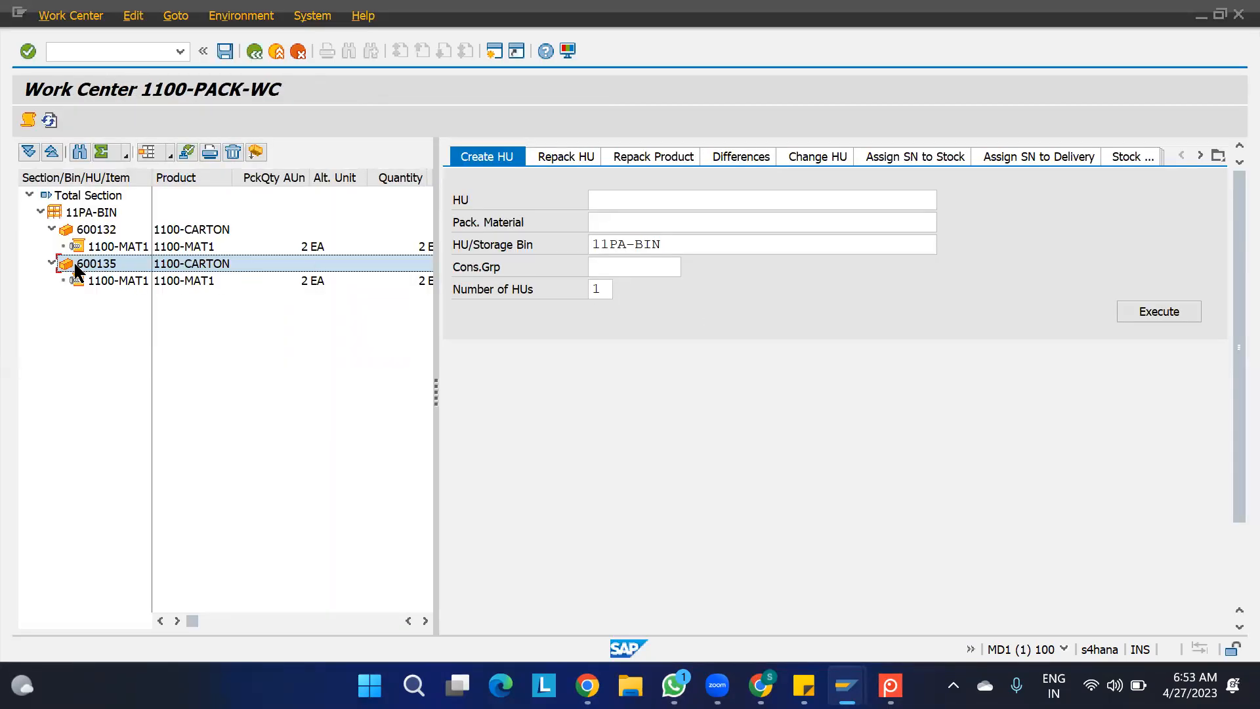
pyautogui.click(186, 152)
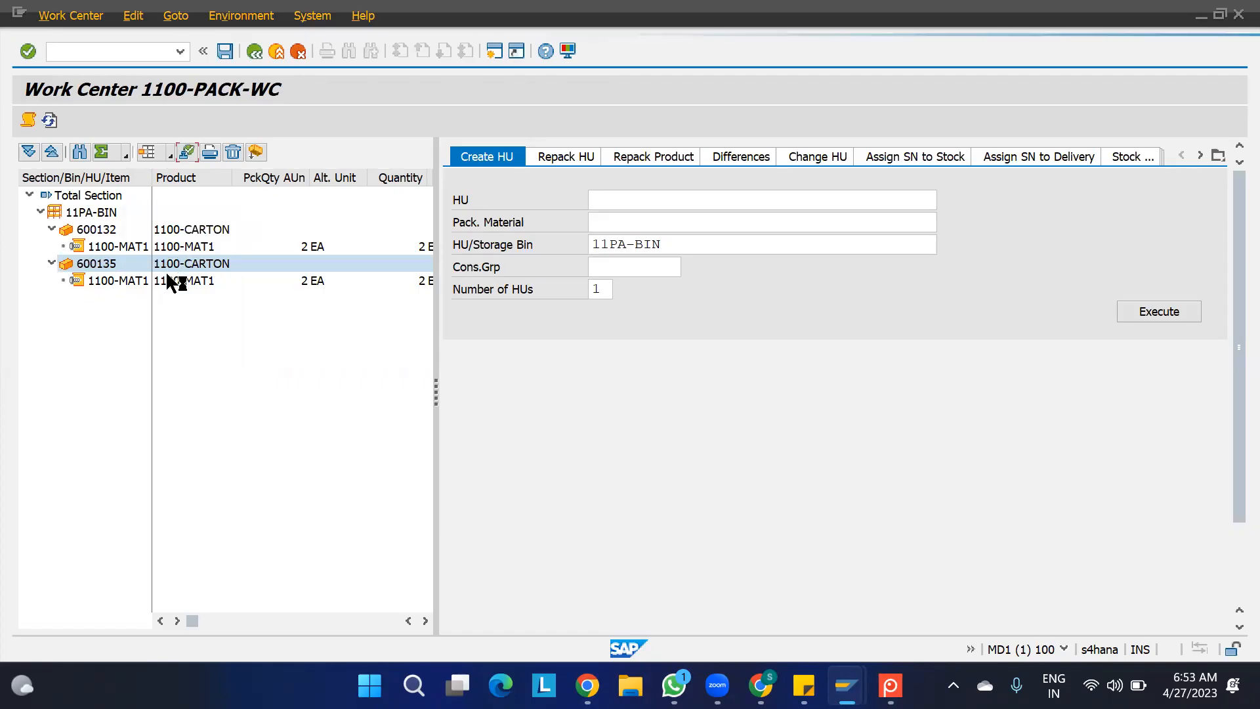
# - Refresh the monitor's warehouse tasks, confirm in the background the 11ST staging HU task from 11PA-BIN to type 11GI, and close the log
pyautogui.hotkey('alt', 'Tab')
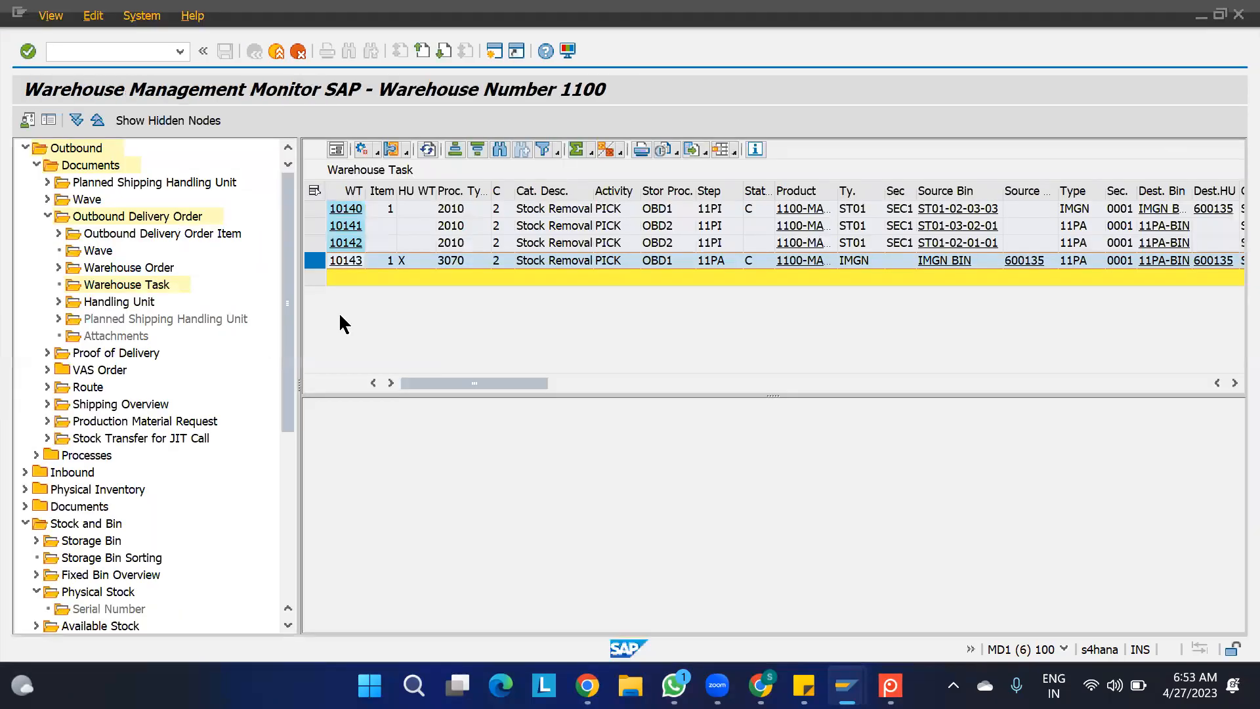
pyautogui.click(427, 149)
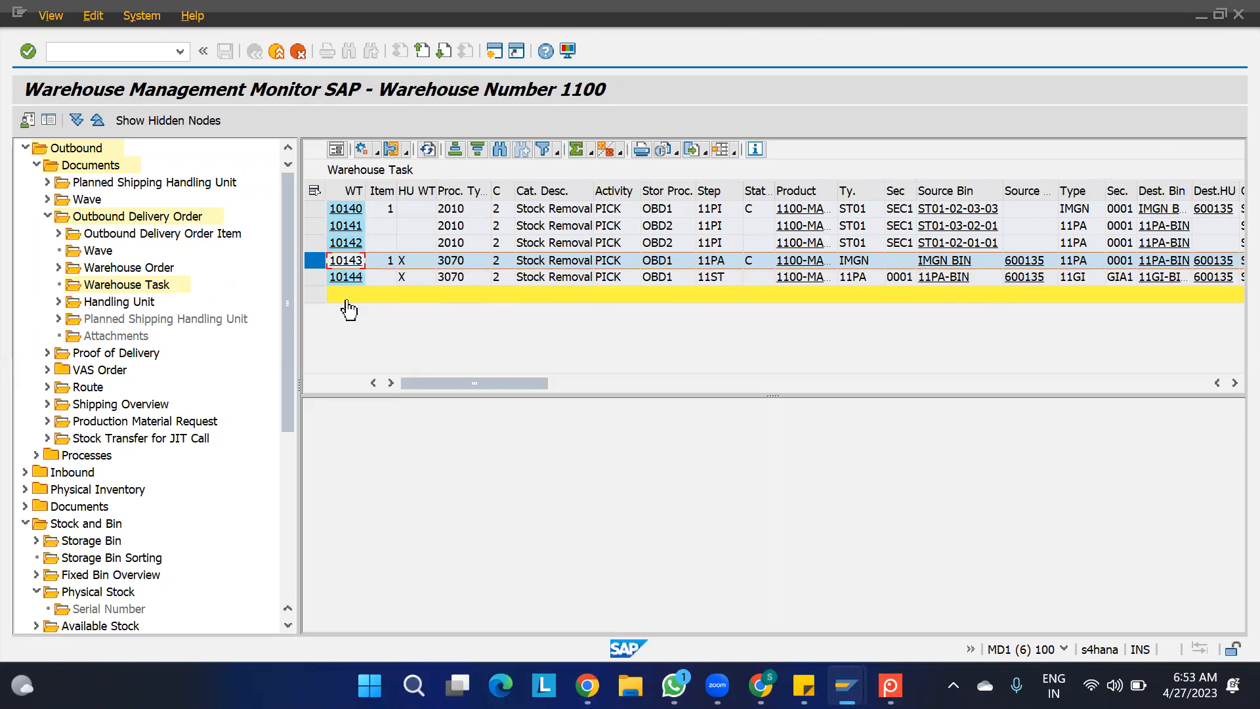
pyautogui.click(315, 279)
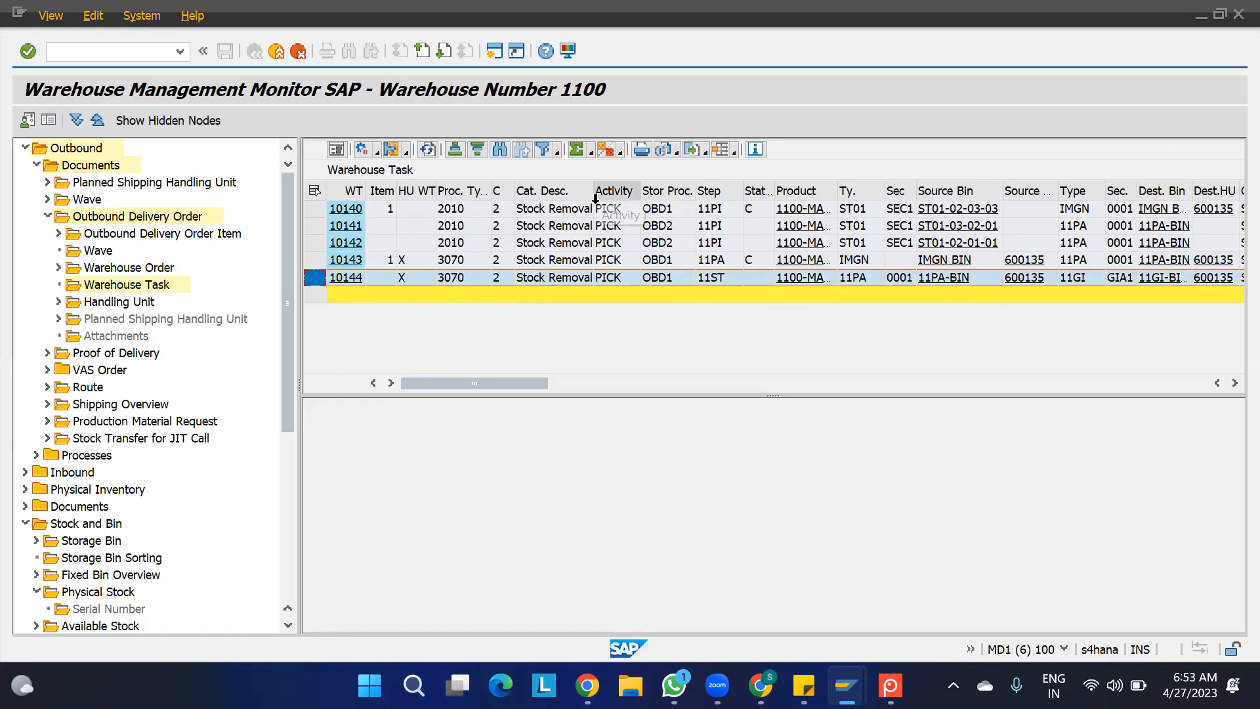
pyautogui.click(377, 153)
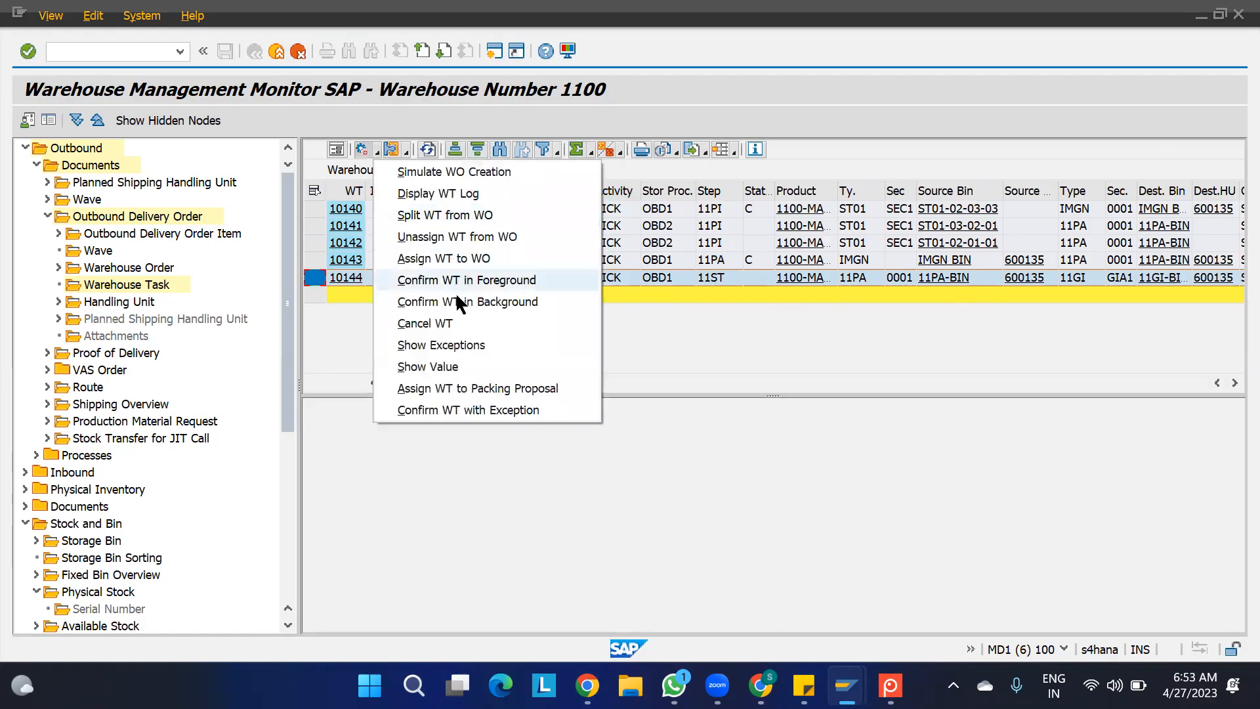
pyautogui.click(458, 299)
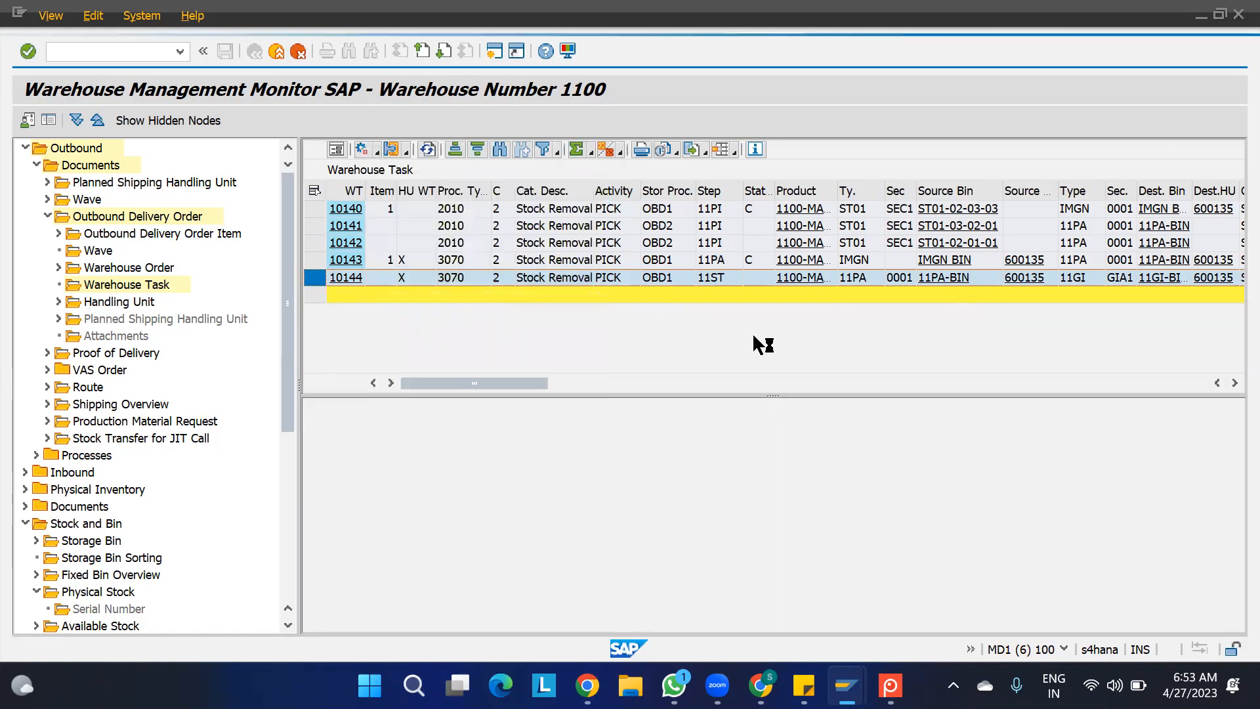
pyautogui.click(540, 424)
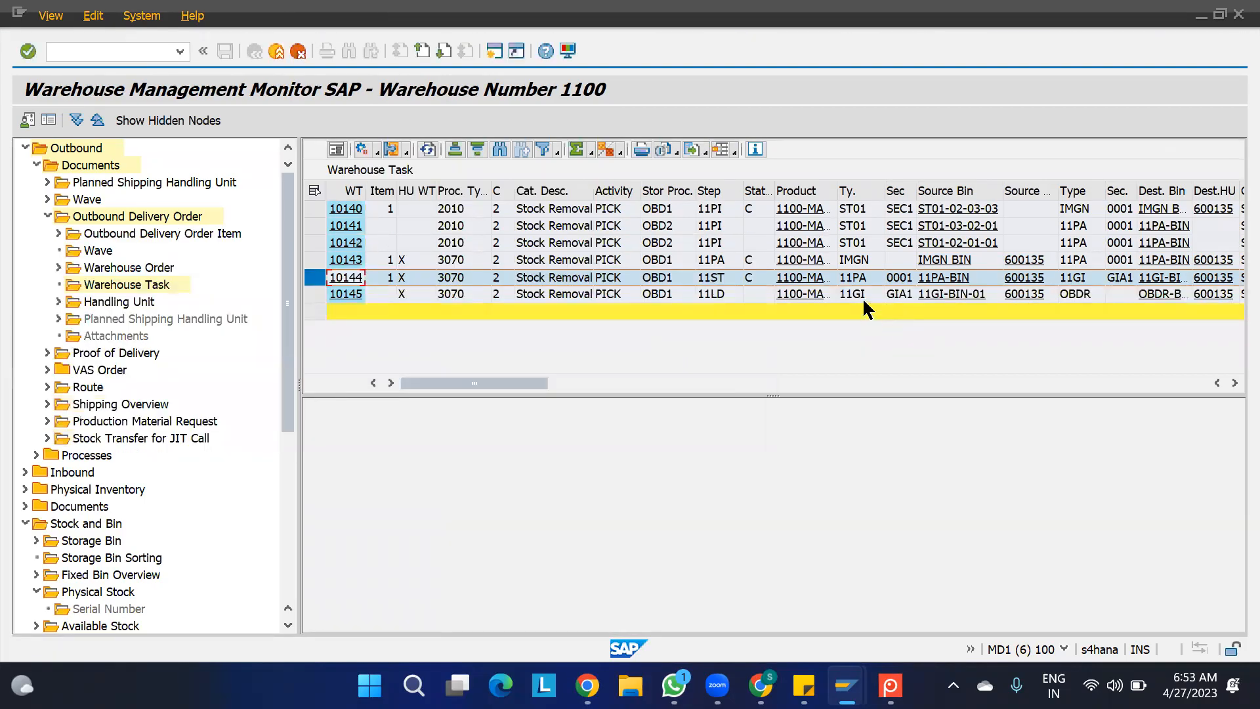
# - Confirm in the background the 11LD loading HU task from 11GI-BIN-01 to type OBDR and close the log
pyautogui.click(862, 294)
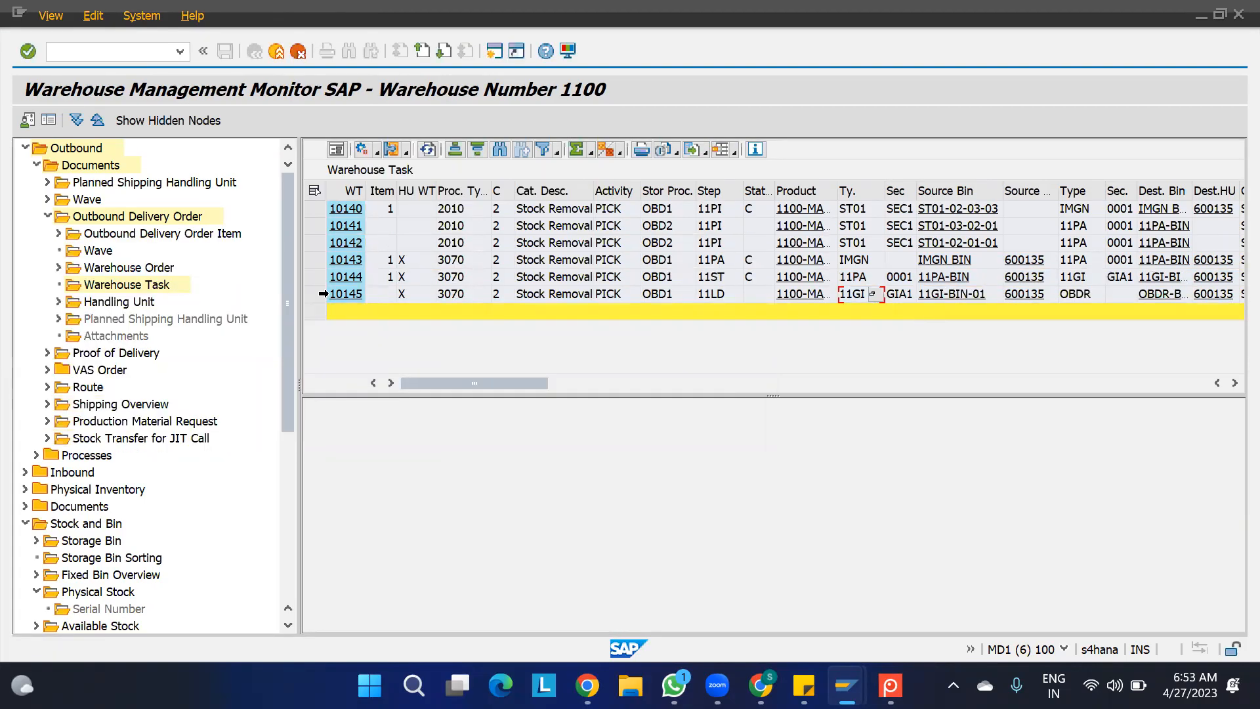
pyautogui.click(315, 294)
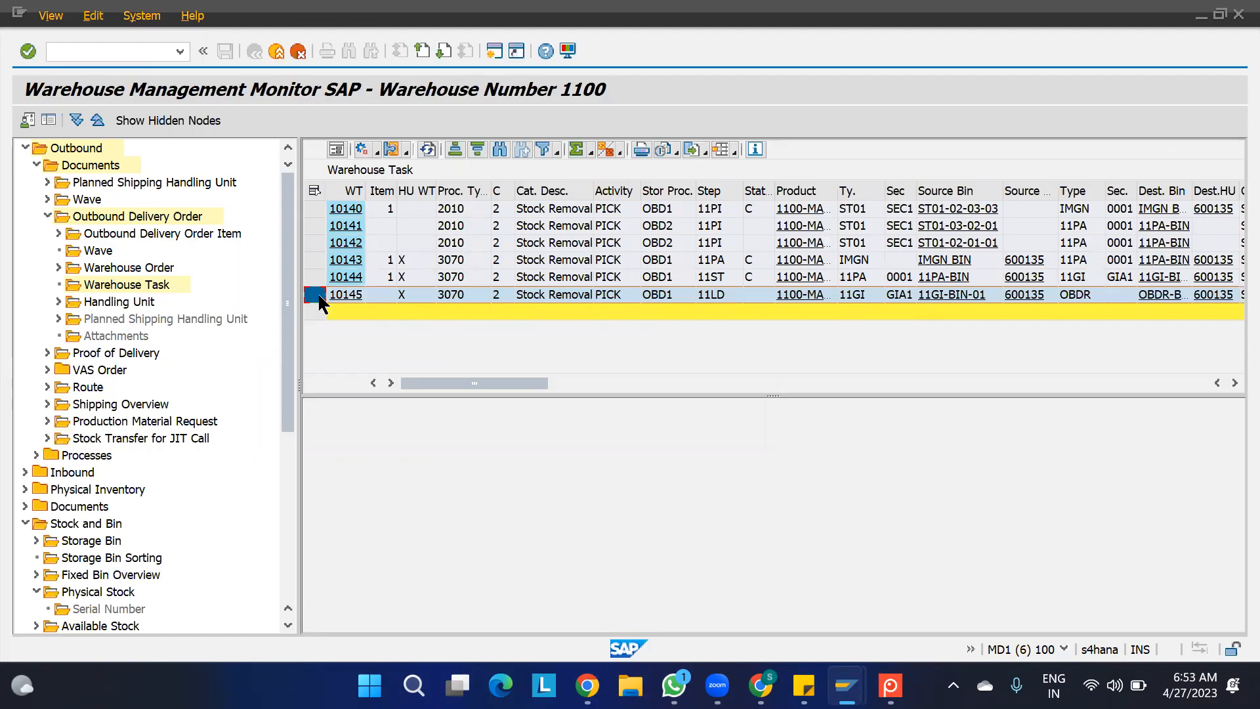
pyautogui.click(377, 151)
pyautogui.click(458, 303)
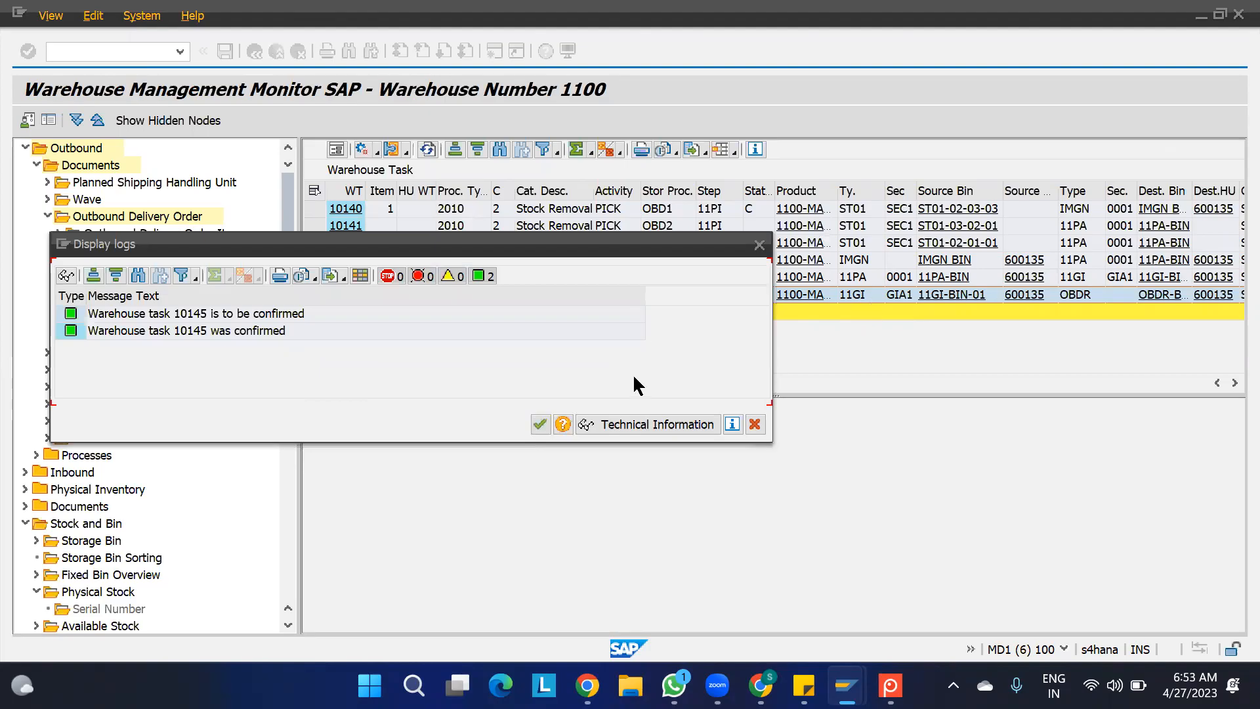
pyautogui.click(537, 424)
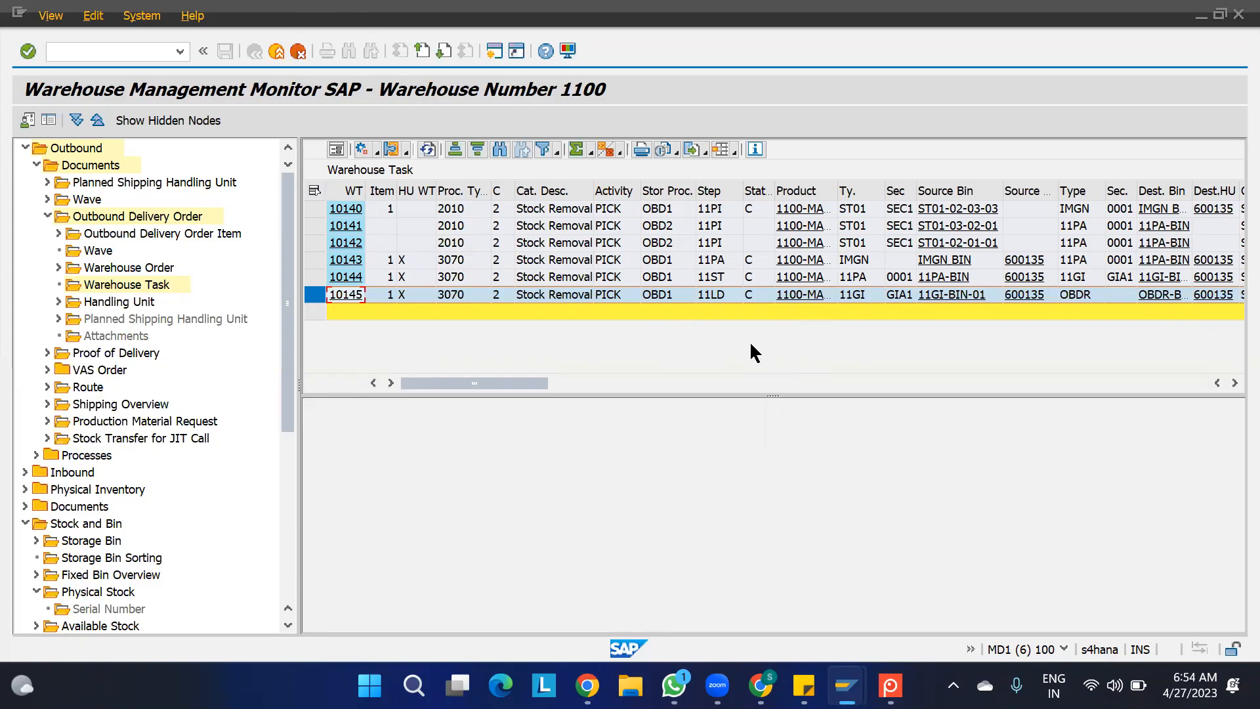
pyautogui.click(648, 80)
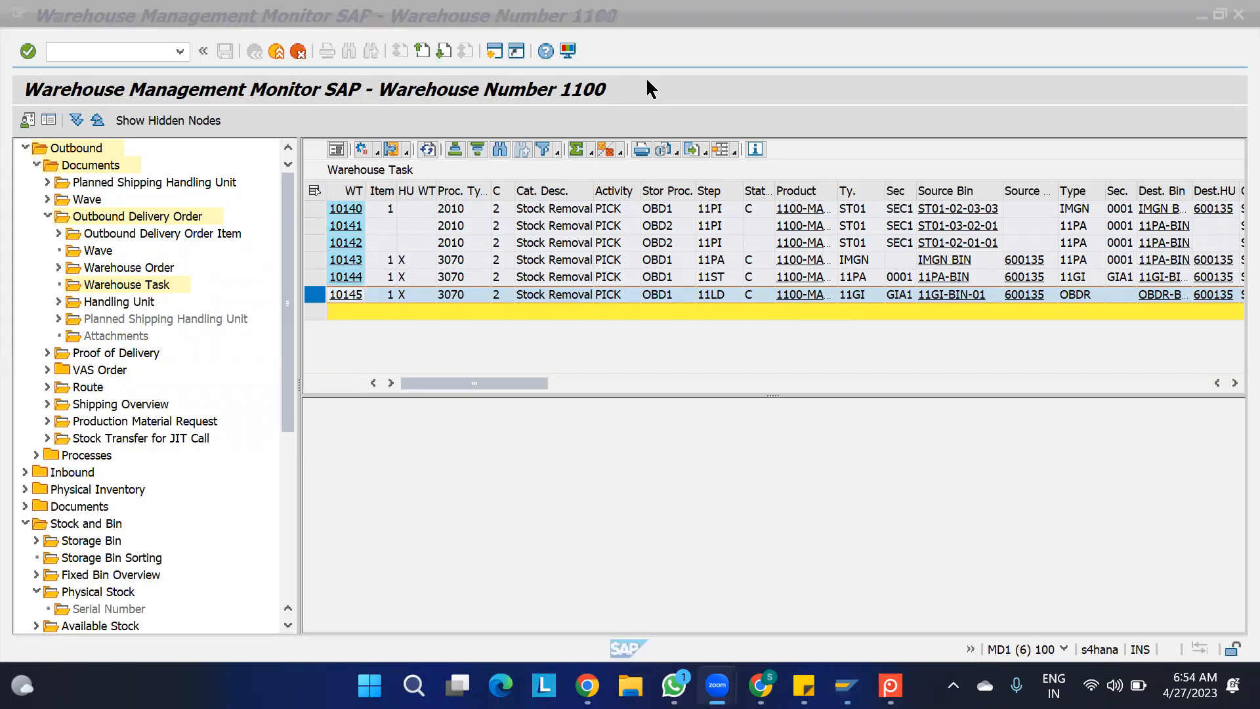